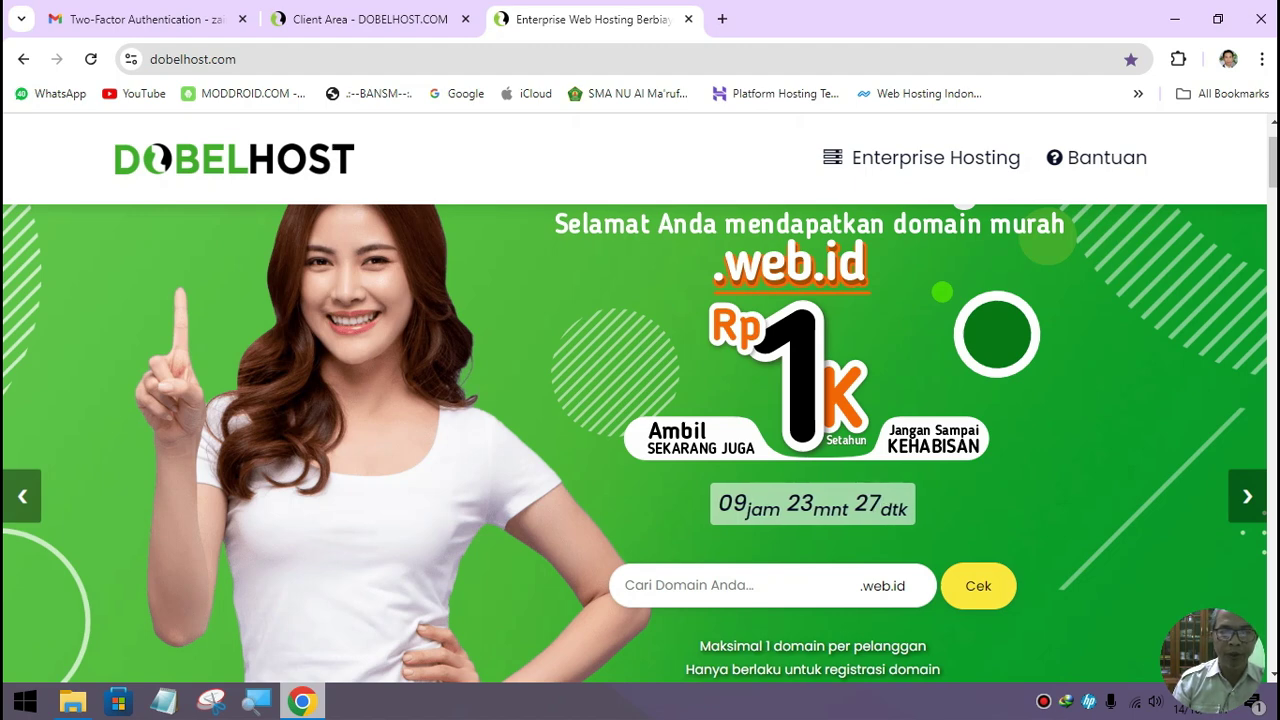
# Review the domains already owned in the DobelHost client area
pyautogui.scroll(1, 640, 400)
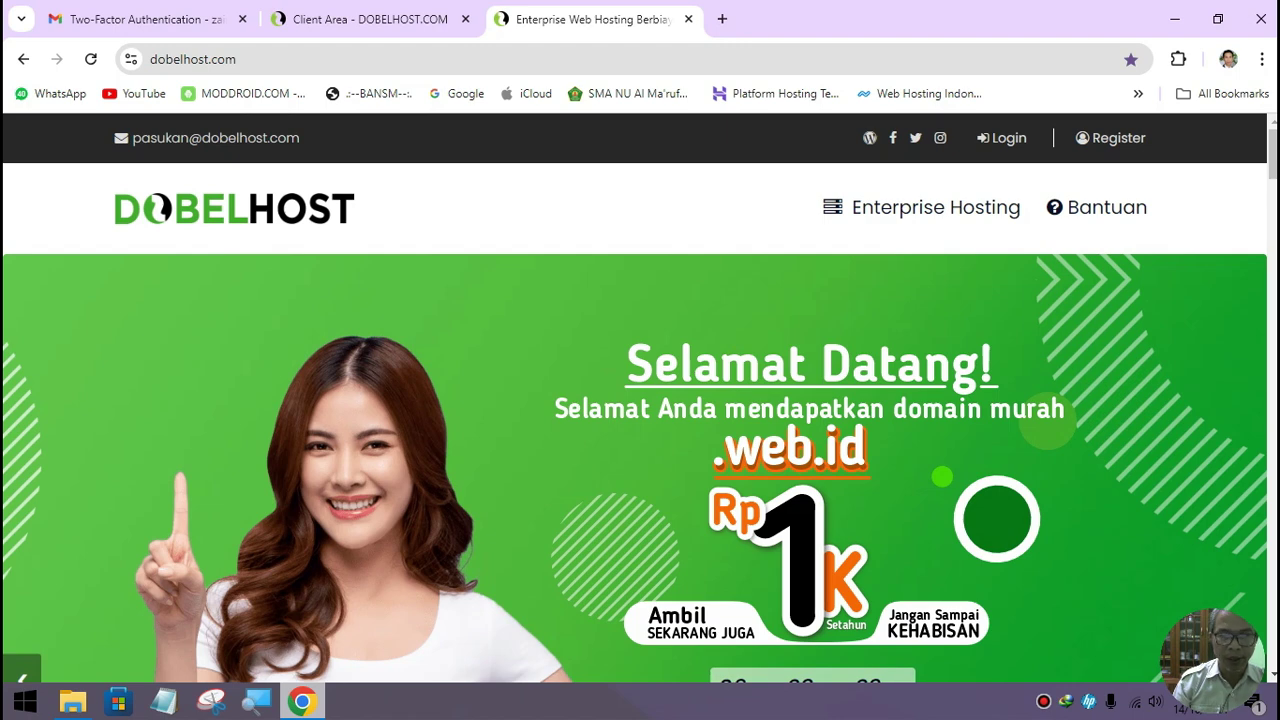
pyautogui.scroll(-3, 640, 400)
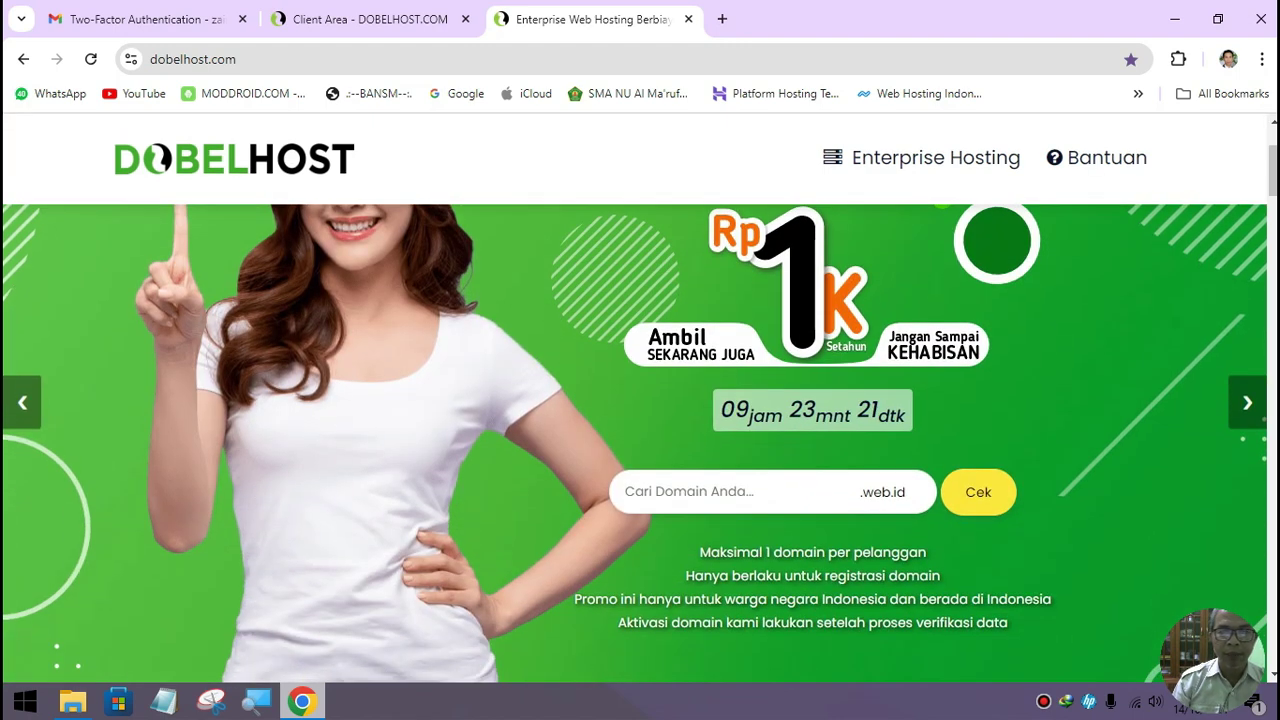
pyautogui.click(370, 19)
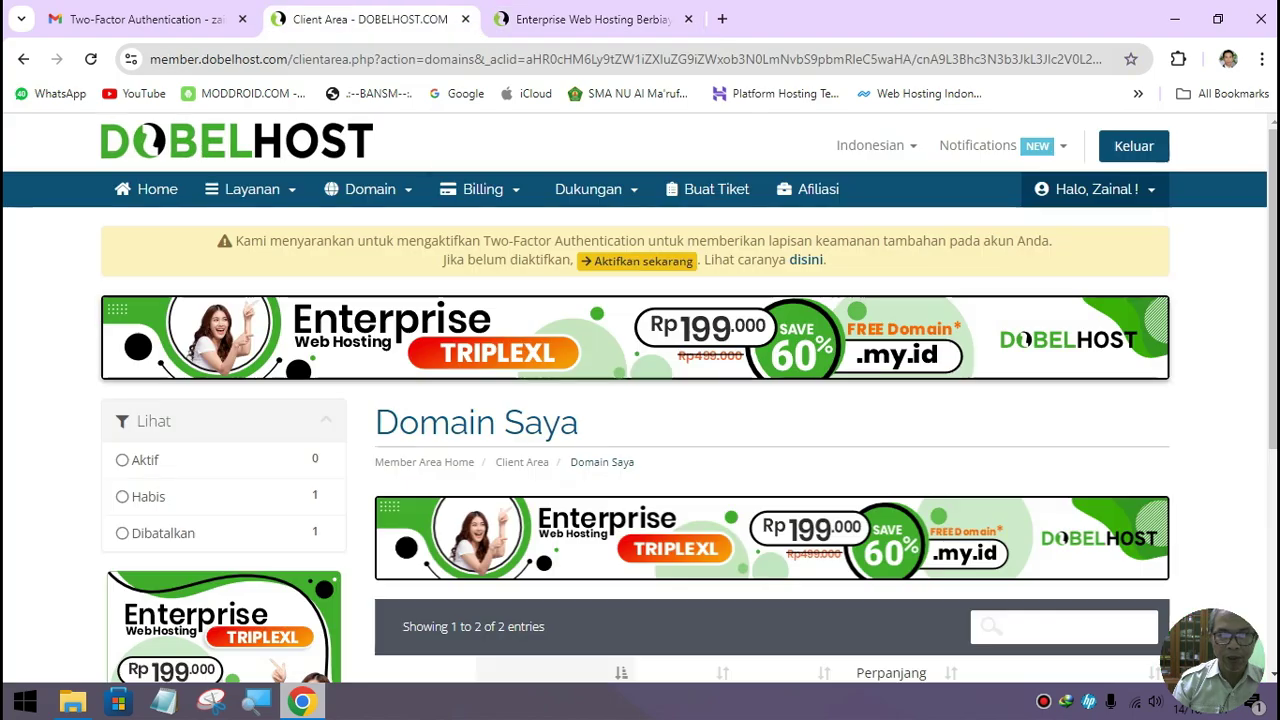
pyautogui.scroll(-3, 640, 400)
pyautogui.scroll(3, 640, 400)
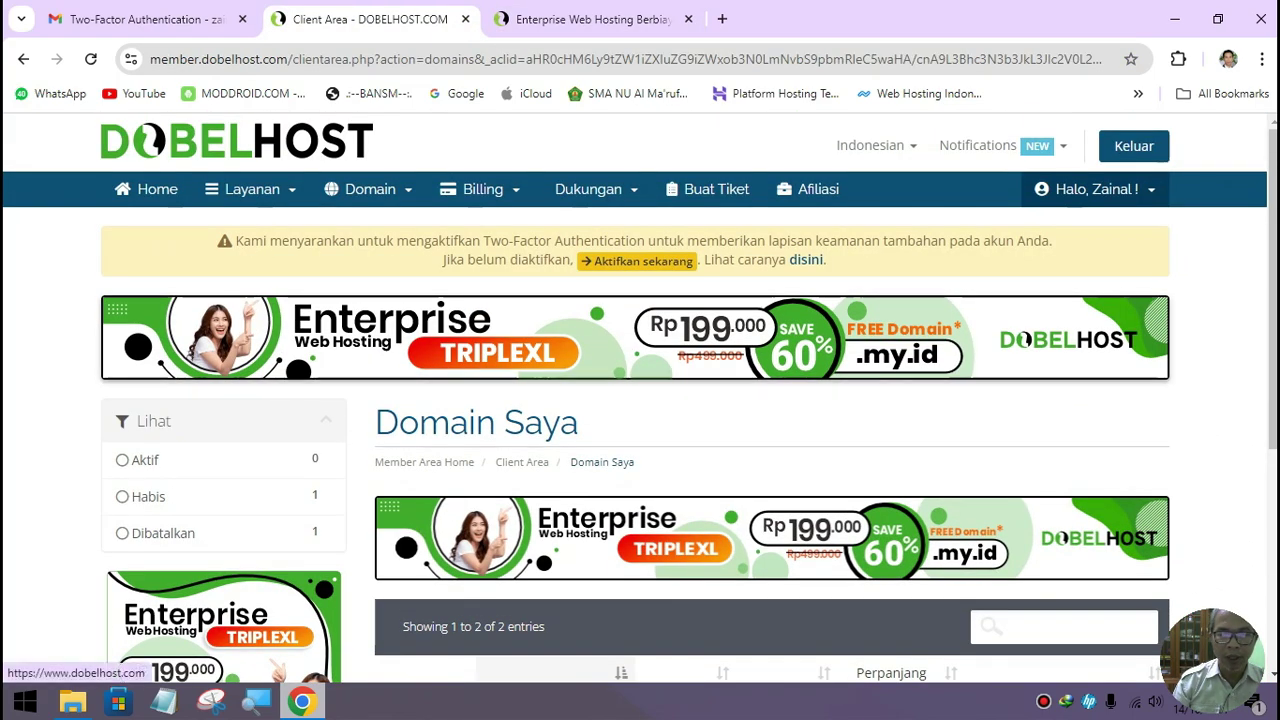
pyautogui.scroll(-3, 640, 400)
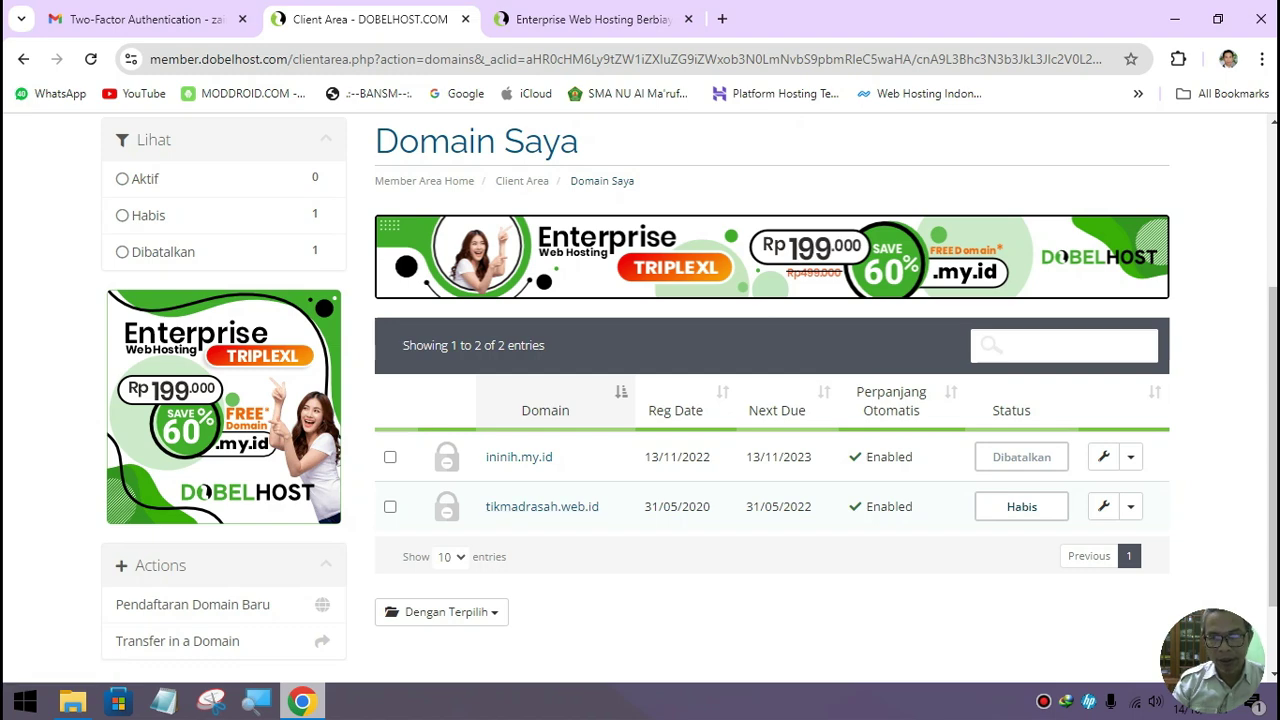
# Search tkjman2bjm on the promo page and zoom in to confirm tkjman2bjm.web.id is available
pyautogui.hotkey('ctrl', 'Tab')
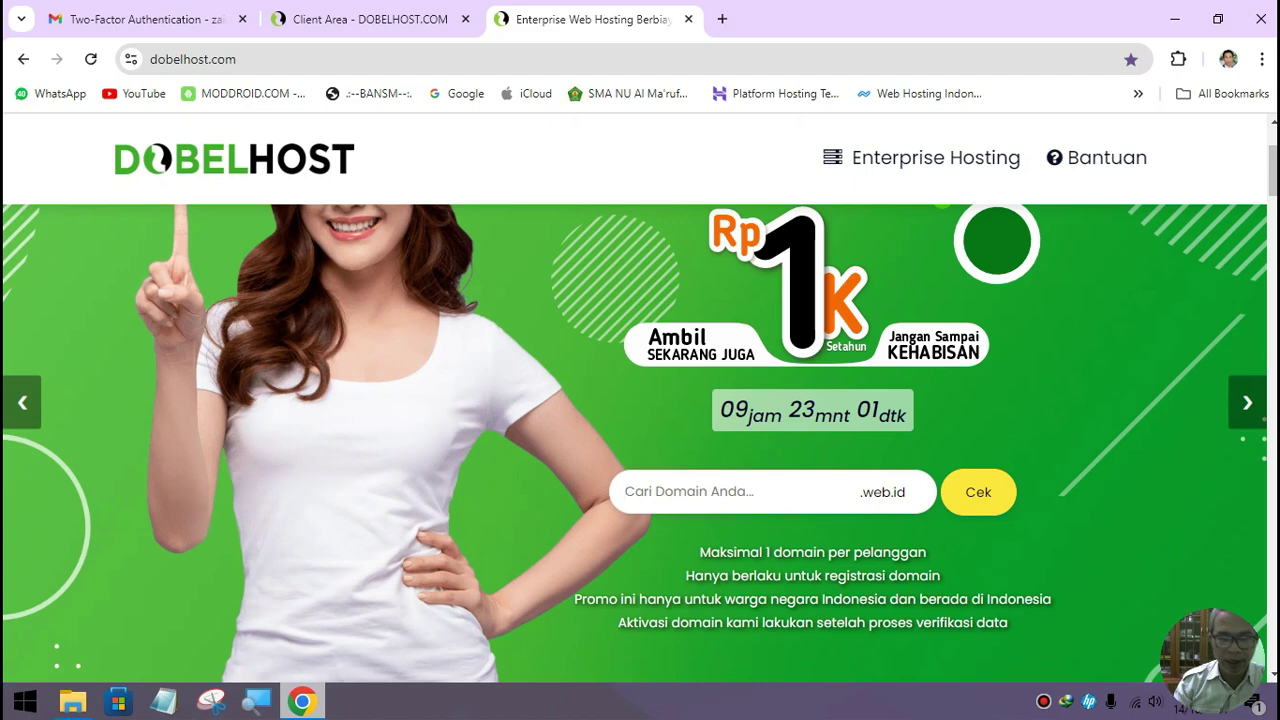
pyautogui.write('tkjman2bjm')
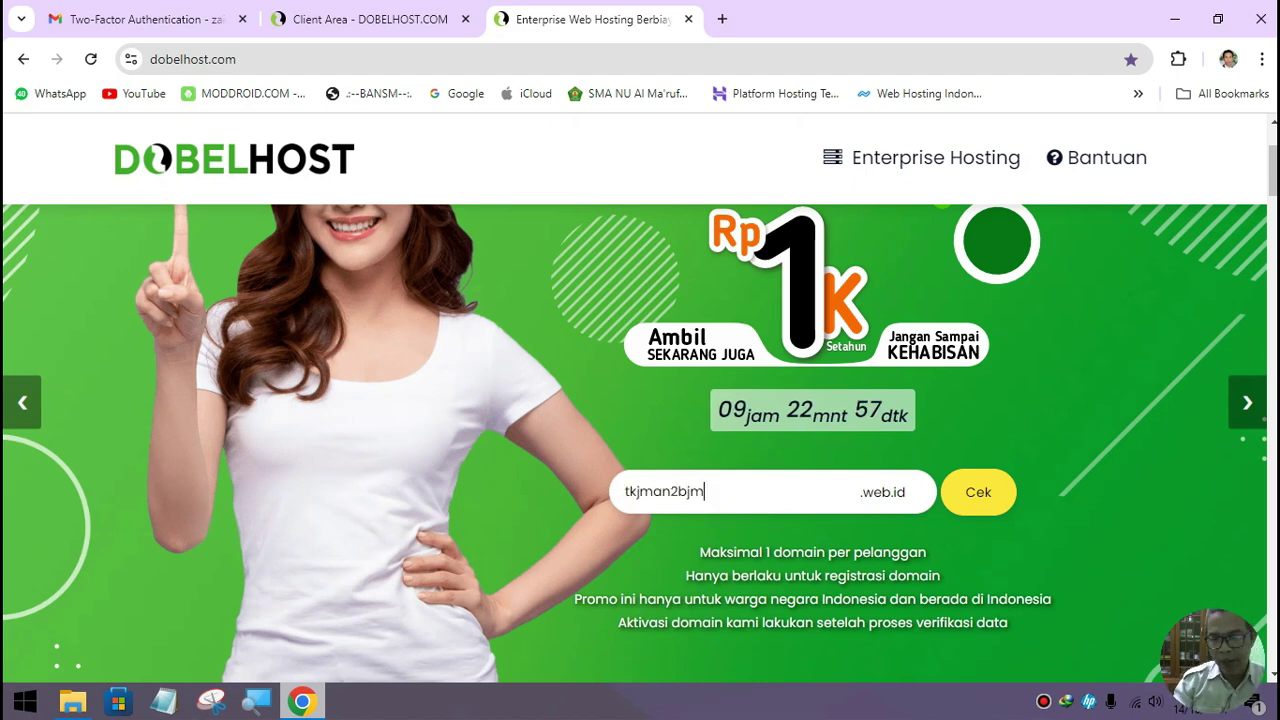
pyautogui.press('Return')
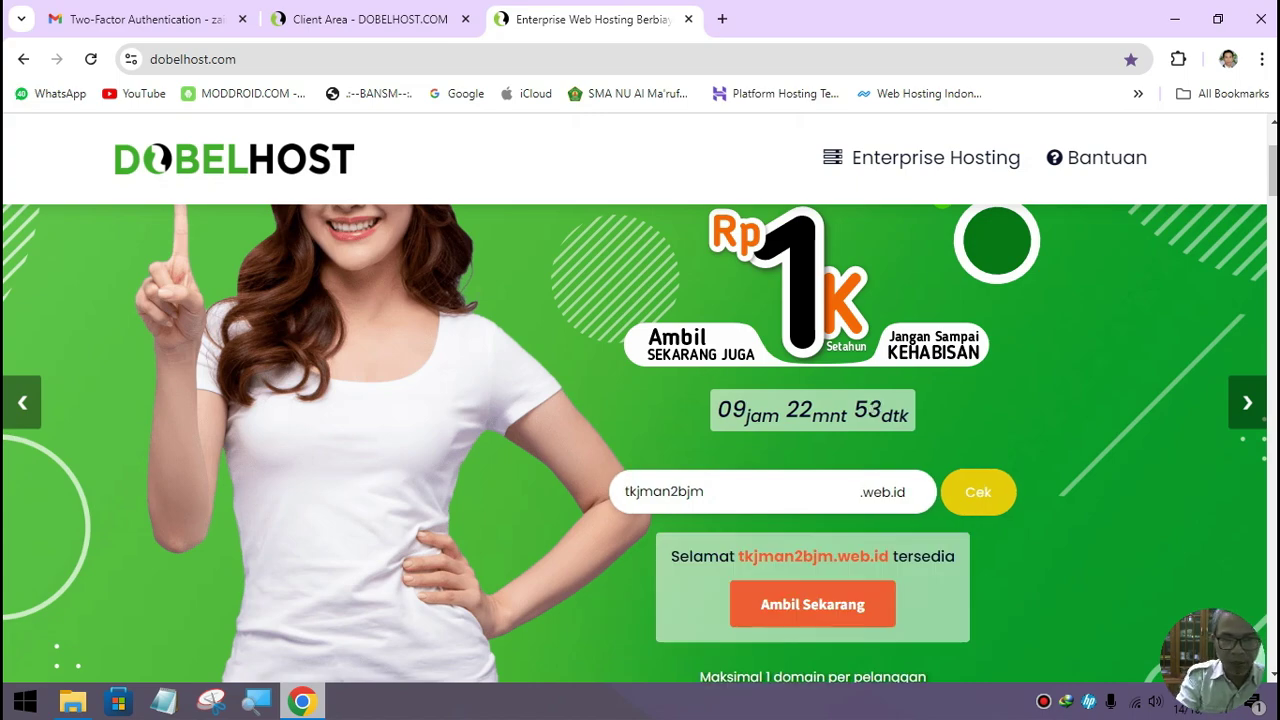
pyautogui.press('super+plus')
pyautogui.press('super+plus')
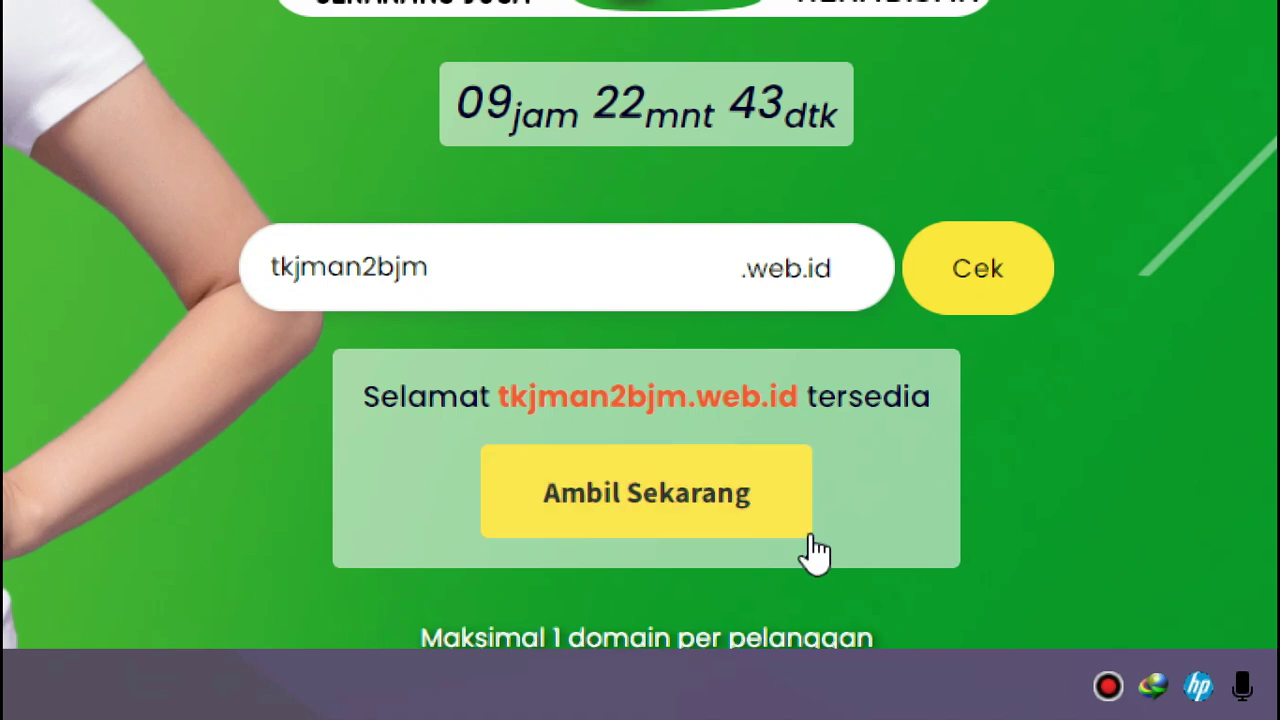
# Claim tkjman2bjm.web.id and review the Rp1.000 checkout with QRIS payment selected
pyautogui.click(672, 505)
pyautogui.press('super+minus')
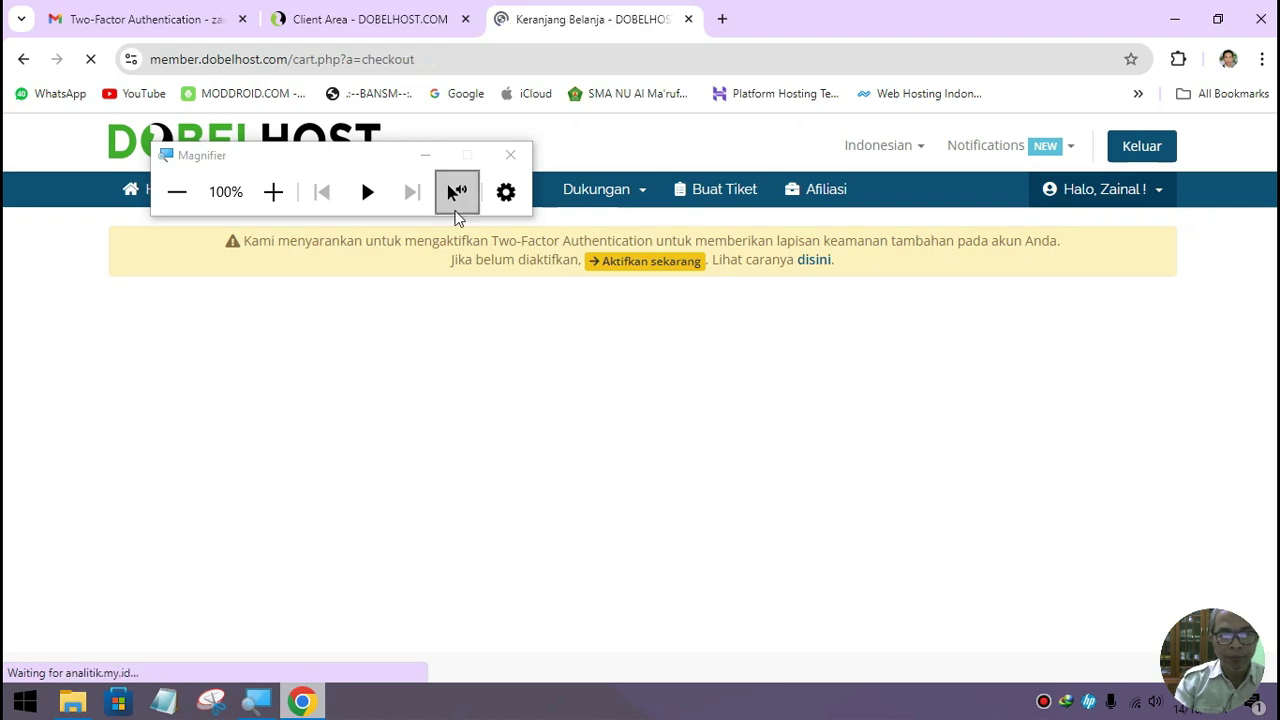
pyautogui.scroll(-3, 565, 387)
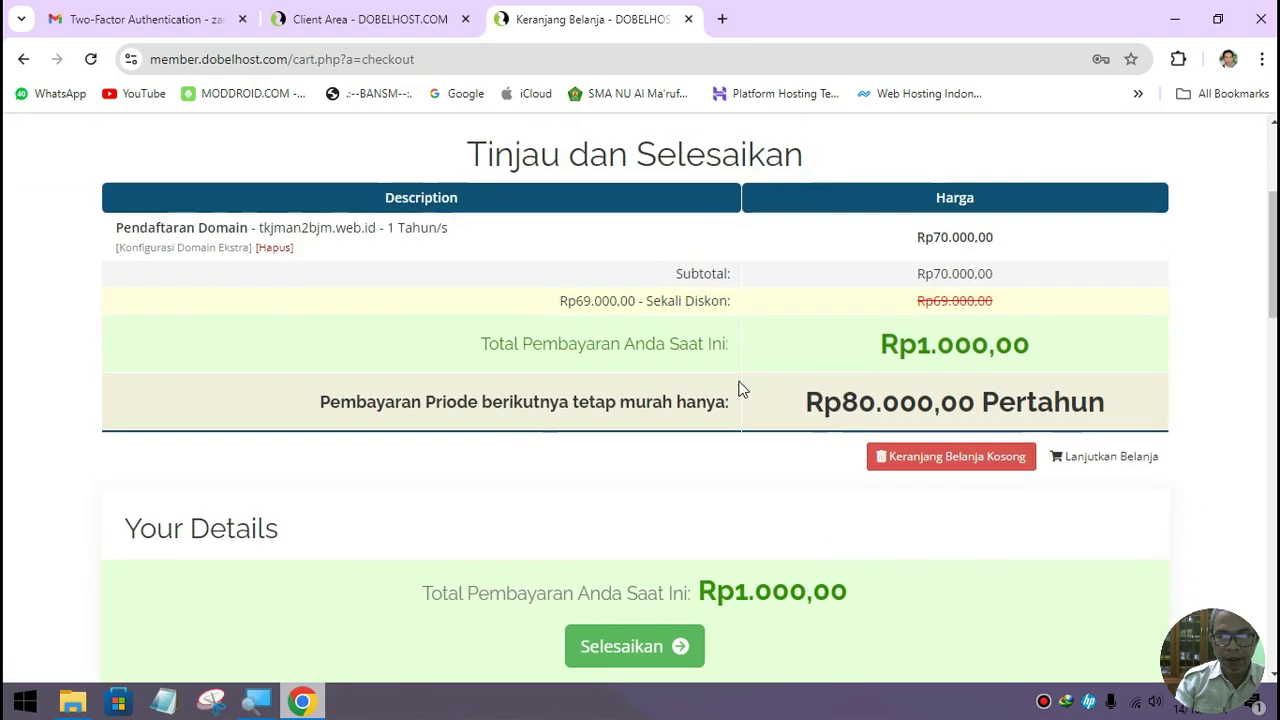
pyautogui.scroll(-5, 868, 361)
pyautogui.scroll(-4, 868, 361)
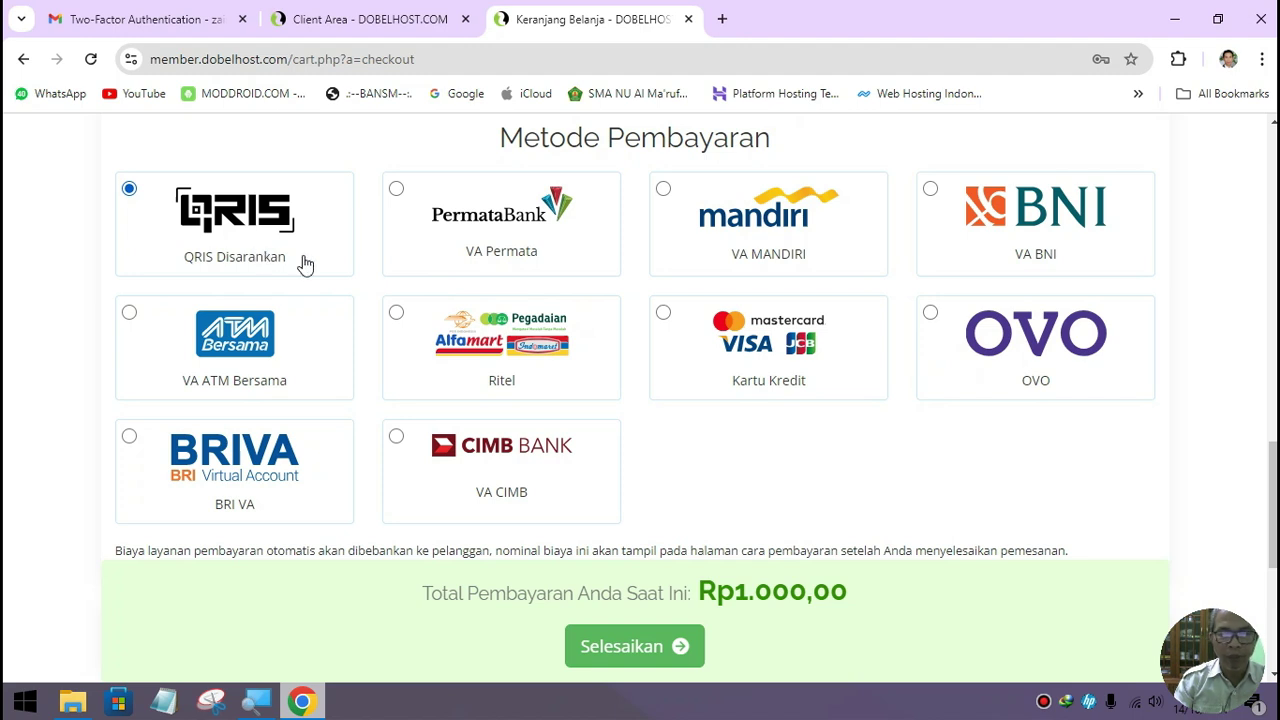
pyautogui.scroll(-2, 305, 265)
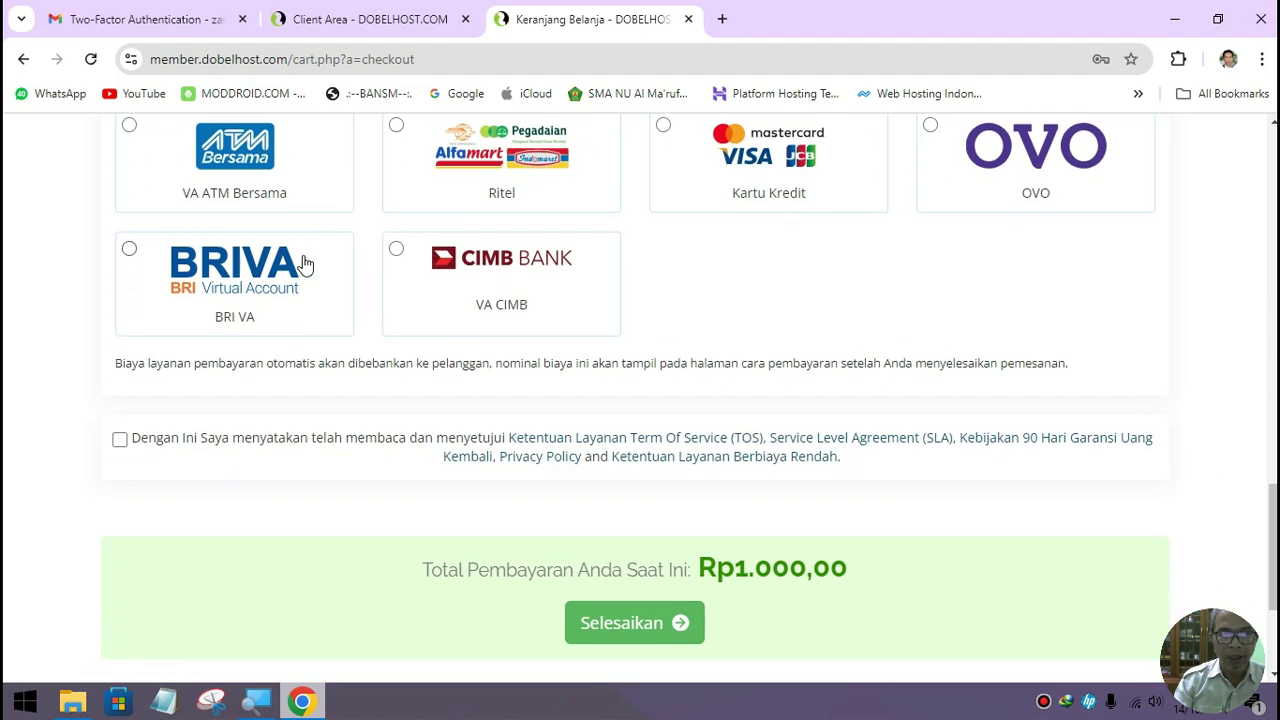
pyautogui.scroll(1, 252, 260)
pyautogui.scroll(2, 252, 258)
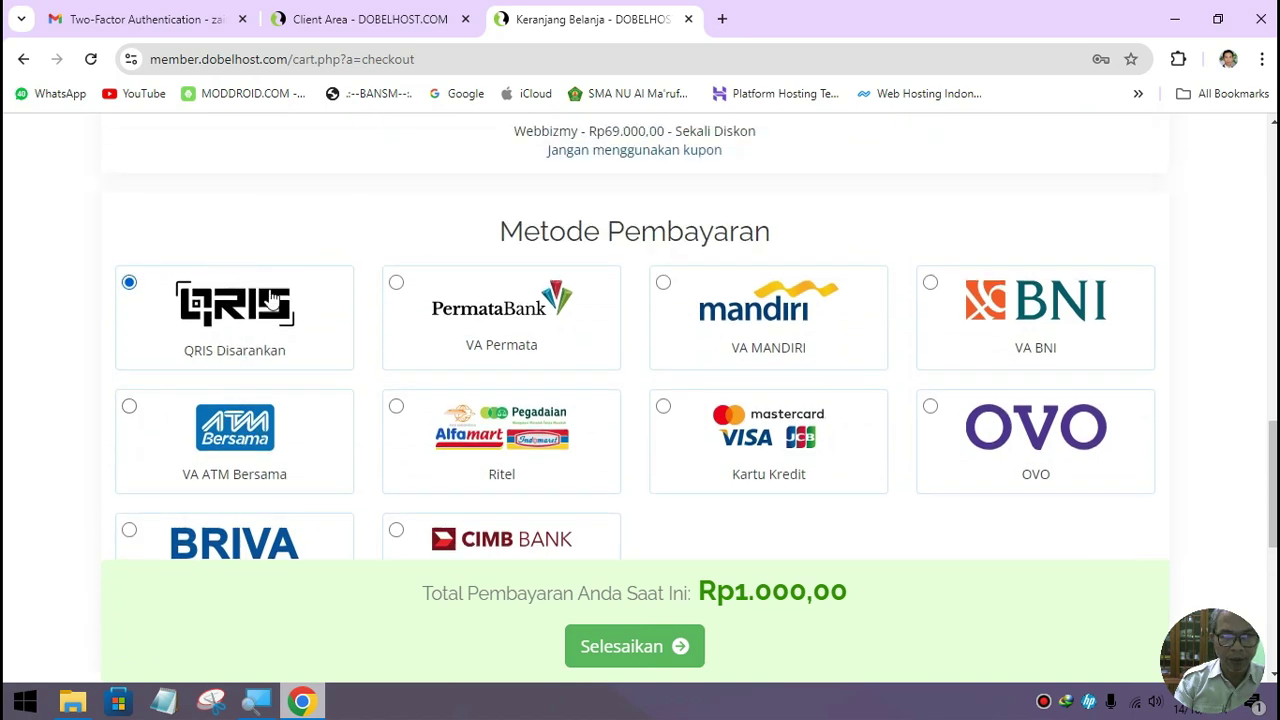
pyautogui.scroll(-4, 318, 310)
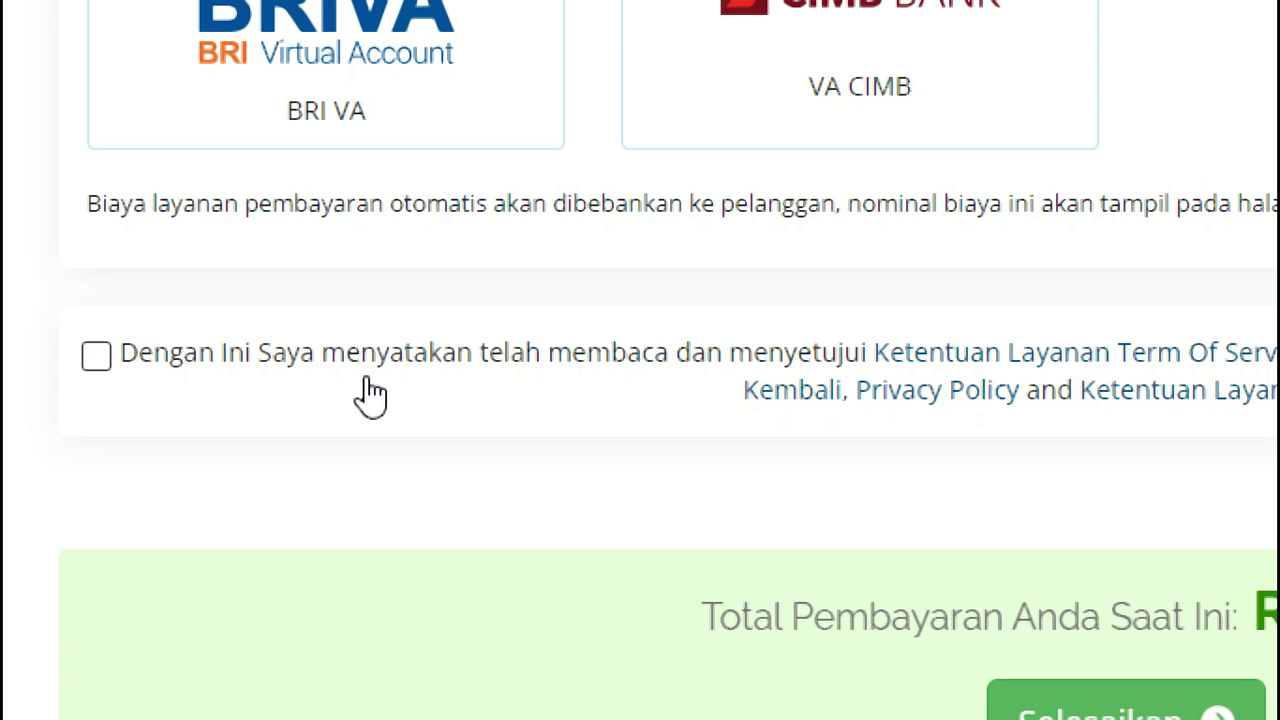
# Accept the terms of service and submit the domain order
pyautogui.click(97, 358)
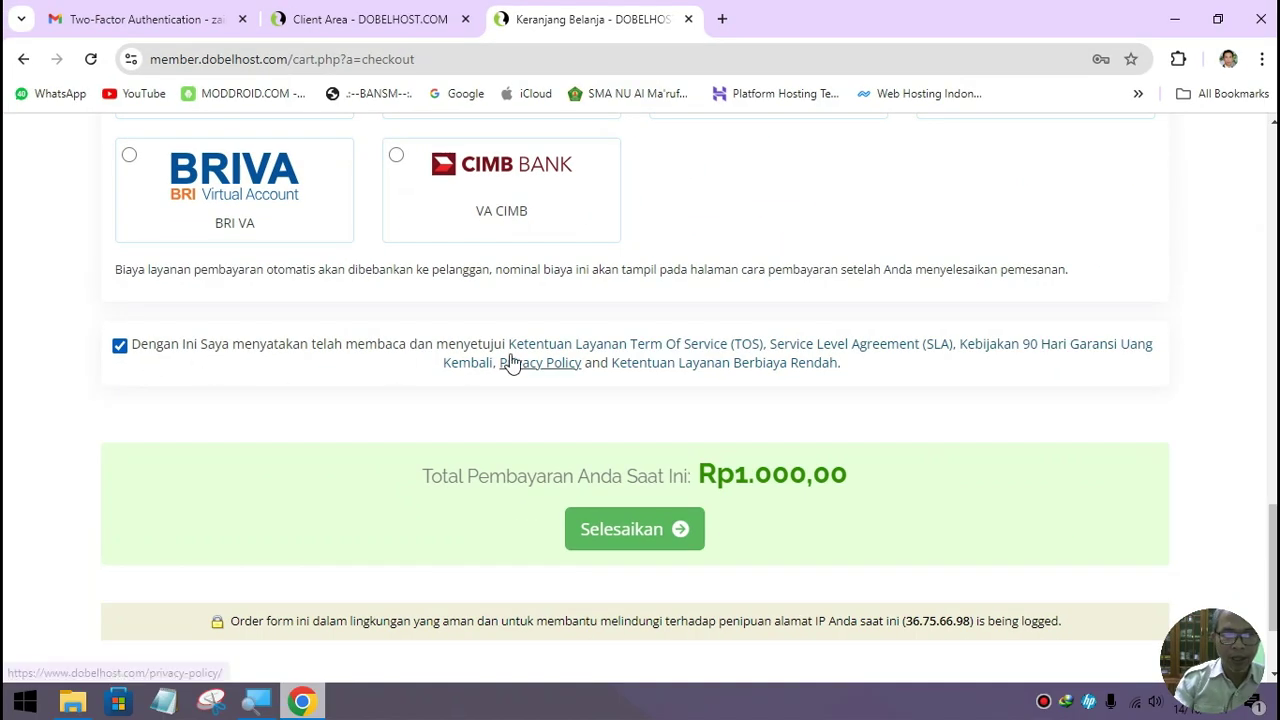
pyautogui.scroll(1, 506, 363)
pyautogui.scroll(-2, 606, 440)
pyautogui.click(634, 440)
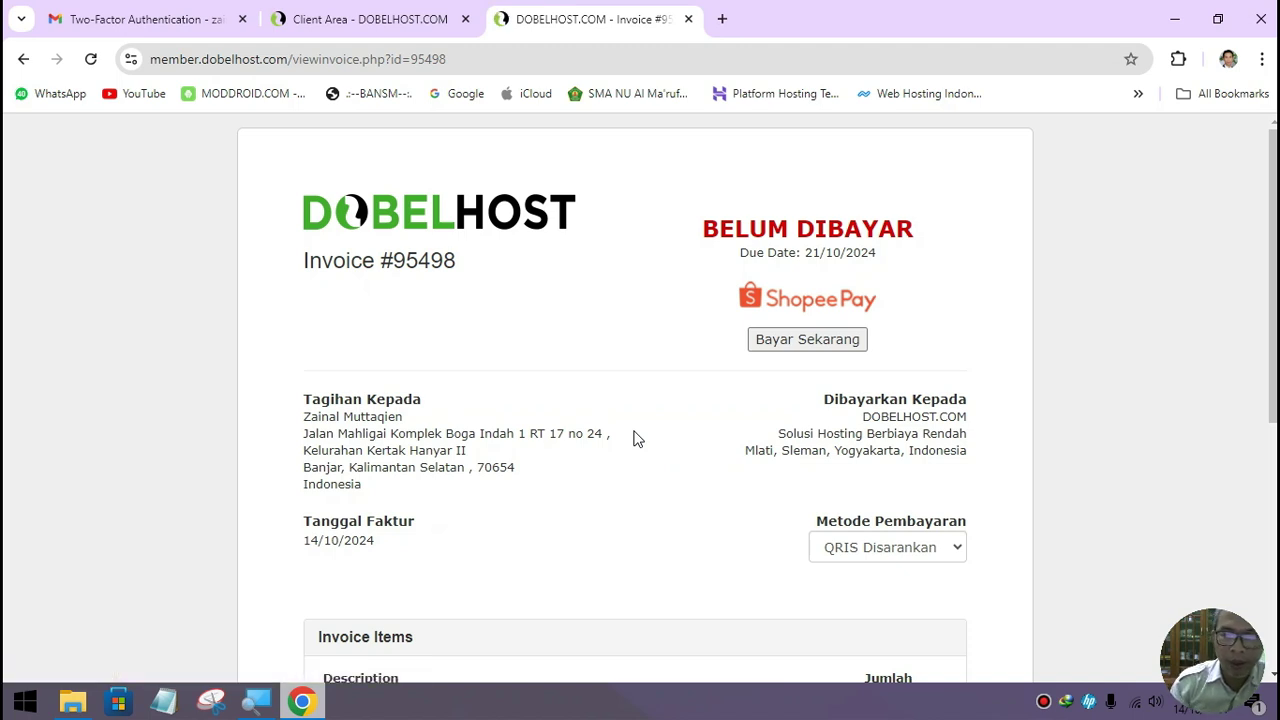
# Pay the Rp1.000 invoice via QRIS, confirm it shows LUNAS, and close the invoice tab
pyautogui.click(795, 345)
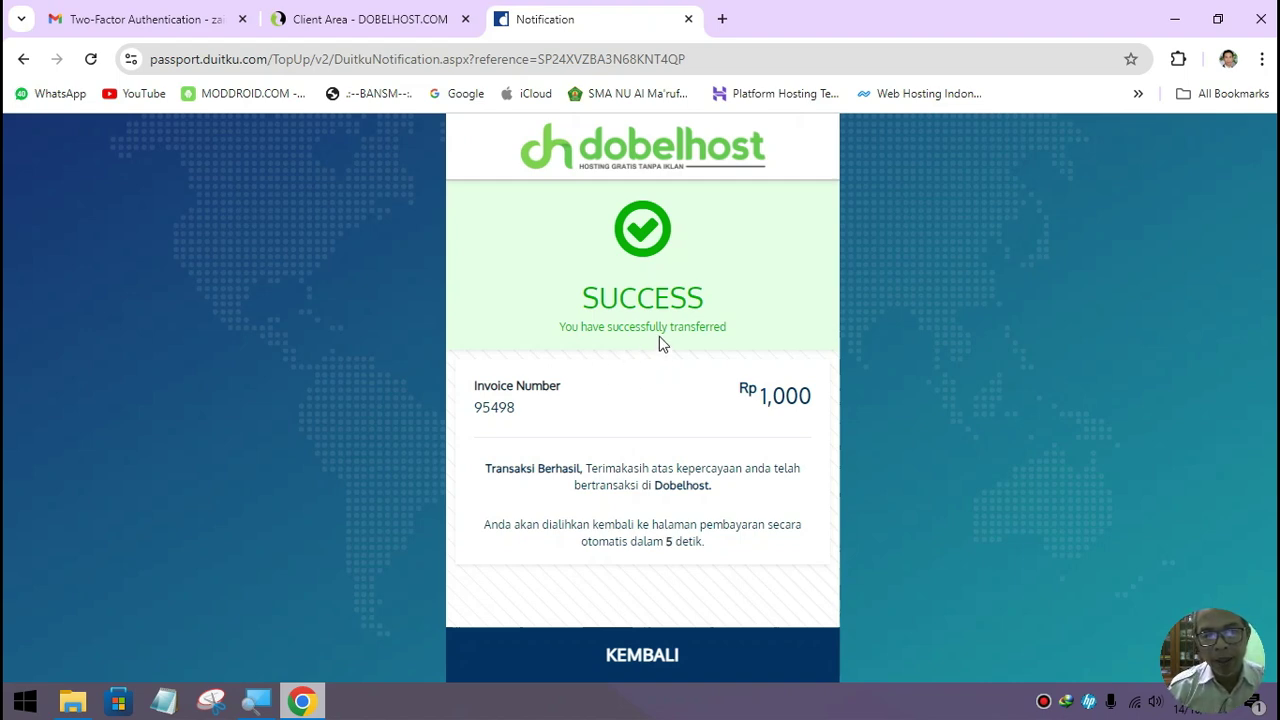
pyautogui.click(673, 668)
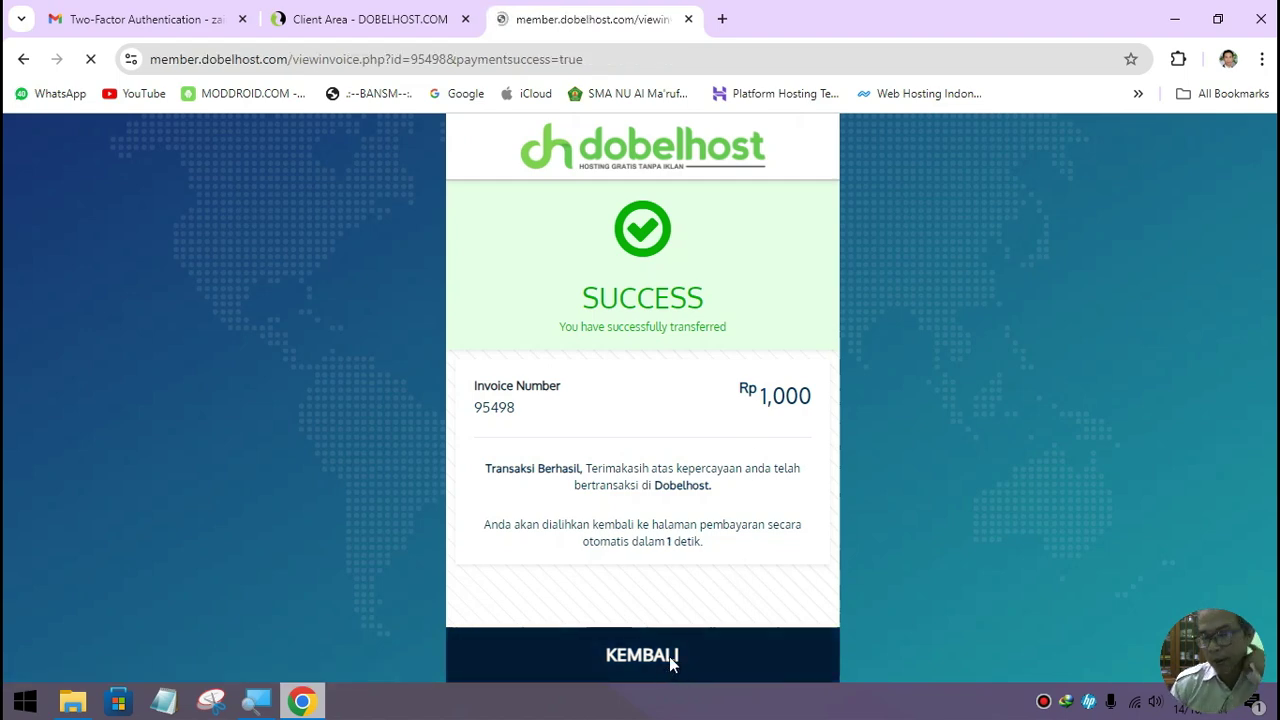
pyautogui.scroll(-3, 623, 394)
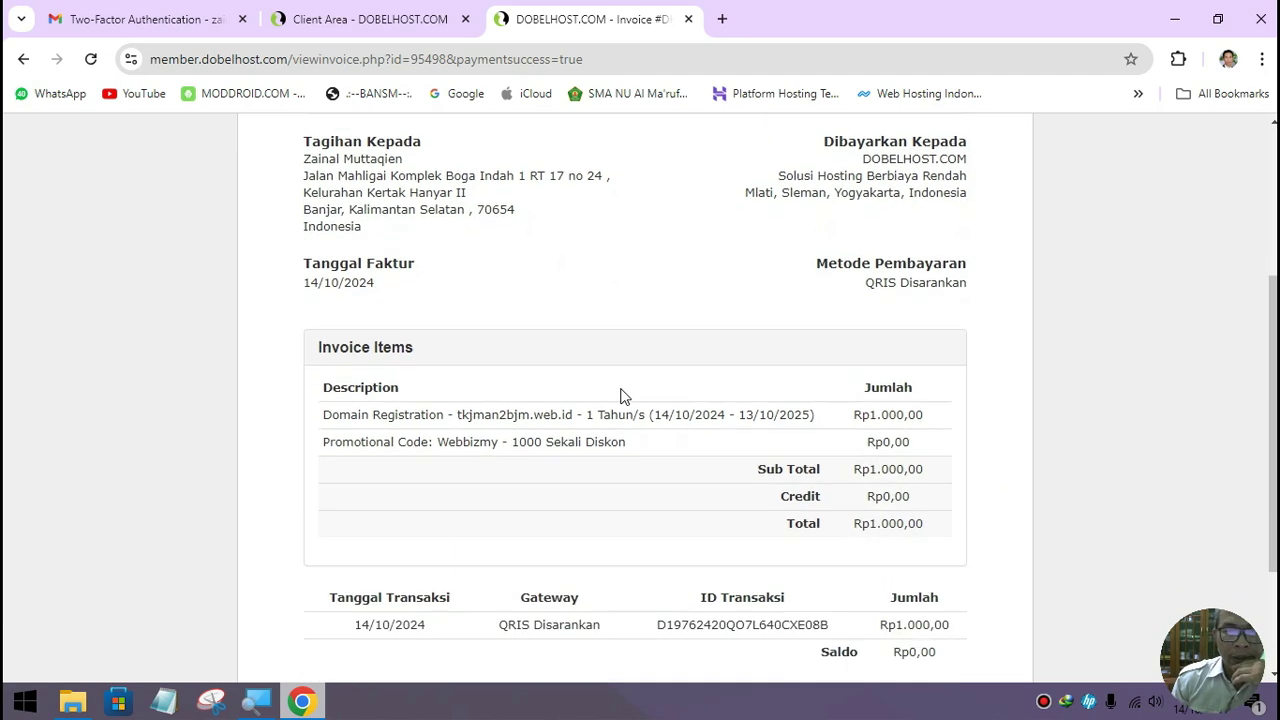
pyautogui.scroll(-2, 621, 394)
pyautogui.scroll(5, 623, 394)
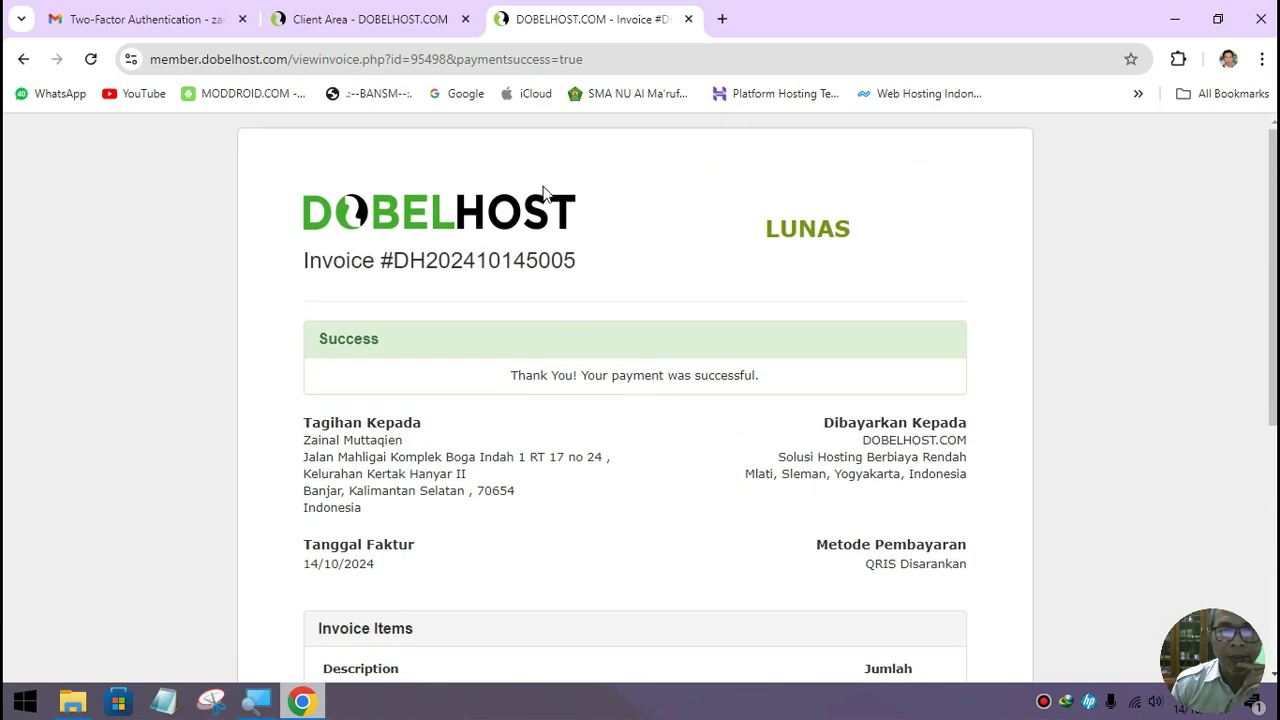
pyautogui.click(688, 19)
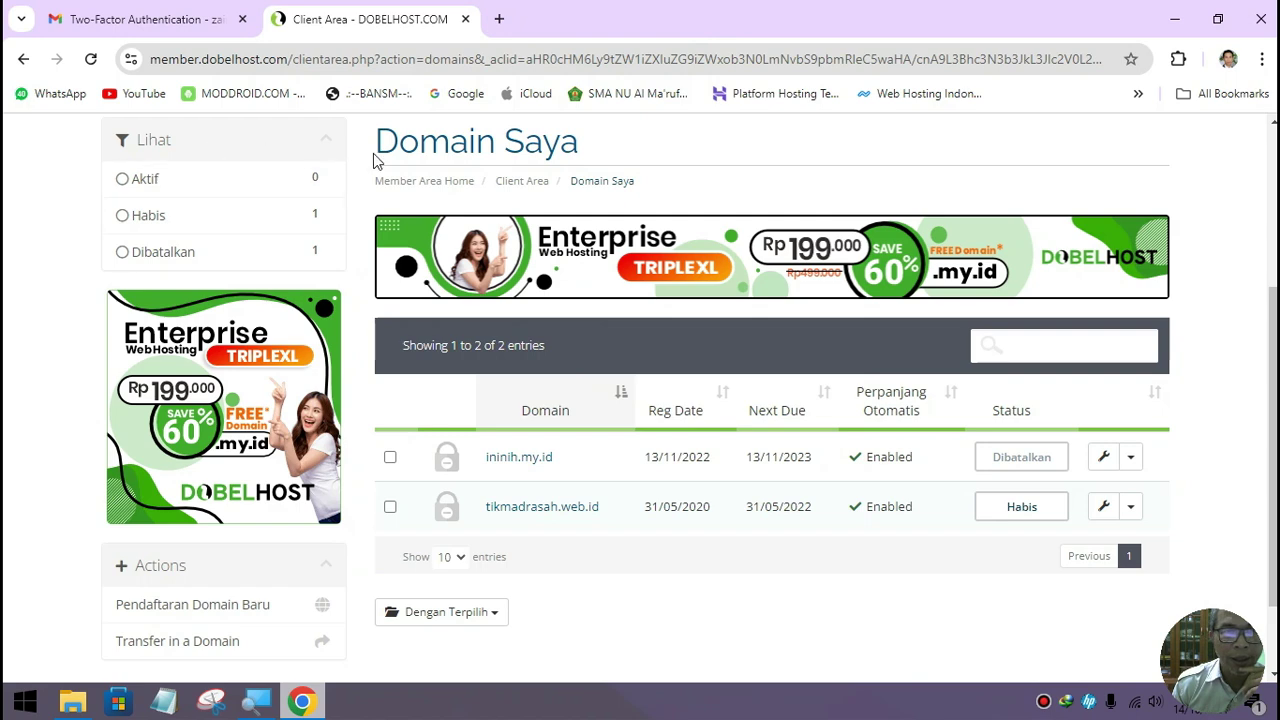
# Reload Domain Saya to see tkjman2bjm.web.id listed as Tunda, then go to Gmail
pyautogui.scroll(3, 449, 210)
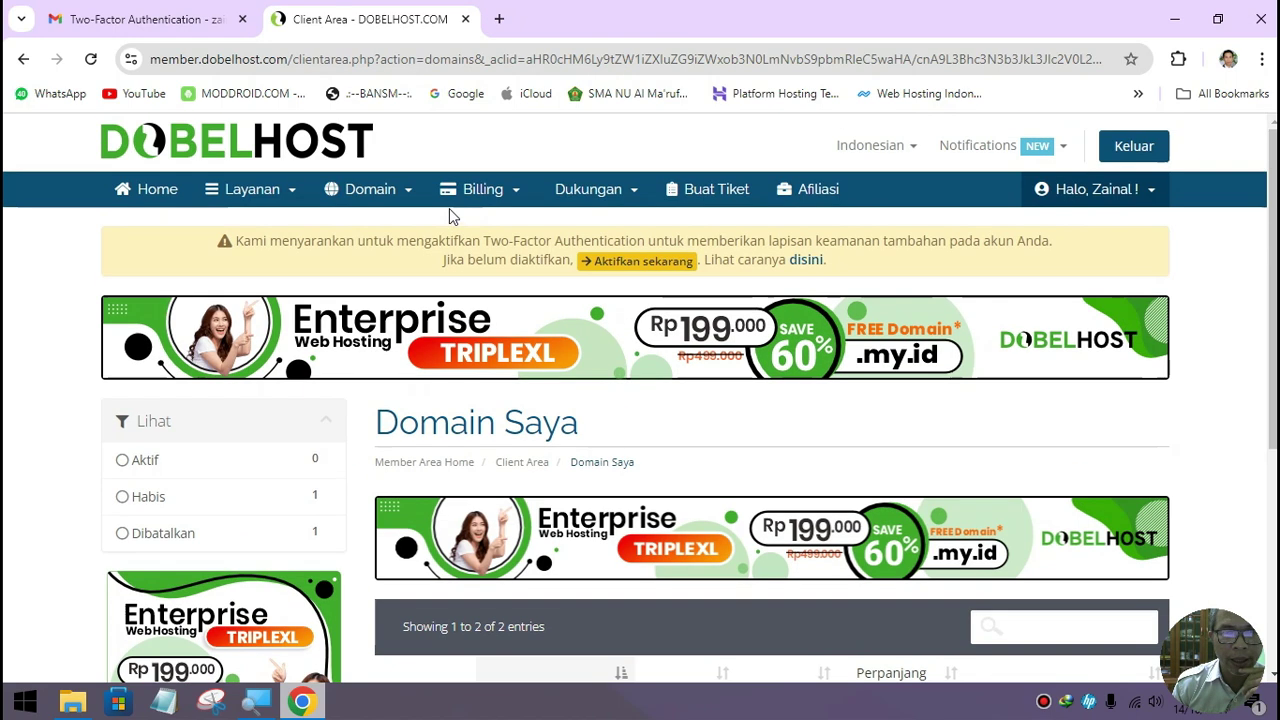
pyautogui.click(280, 200)
pyautogui.click(400, 196)
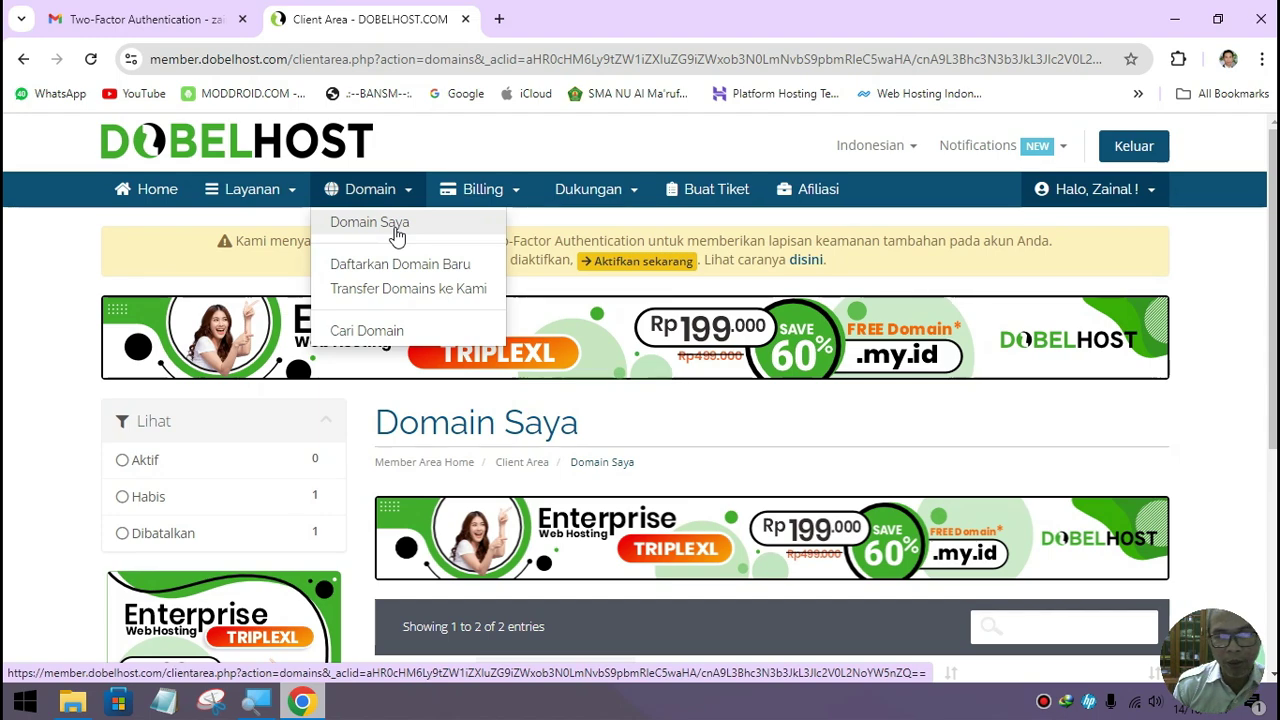
pyautogui.click(395, 230)
pyautogui.scroll(-5, 573, 286)
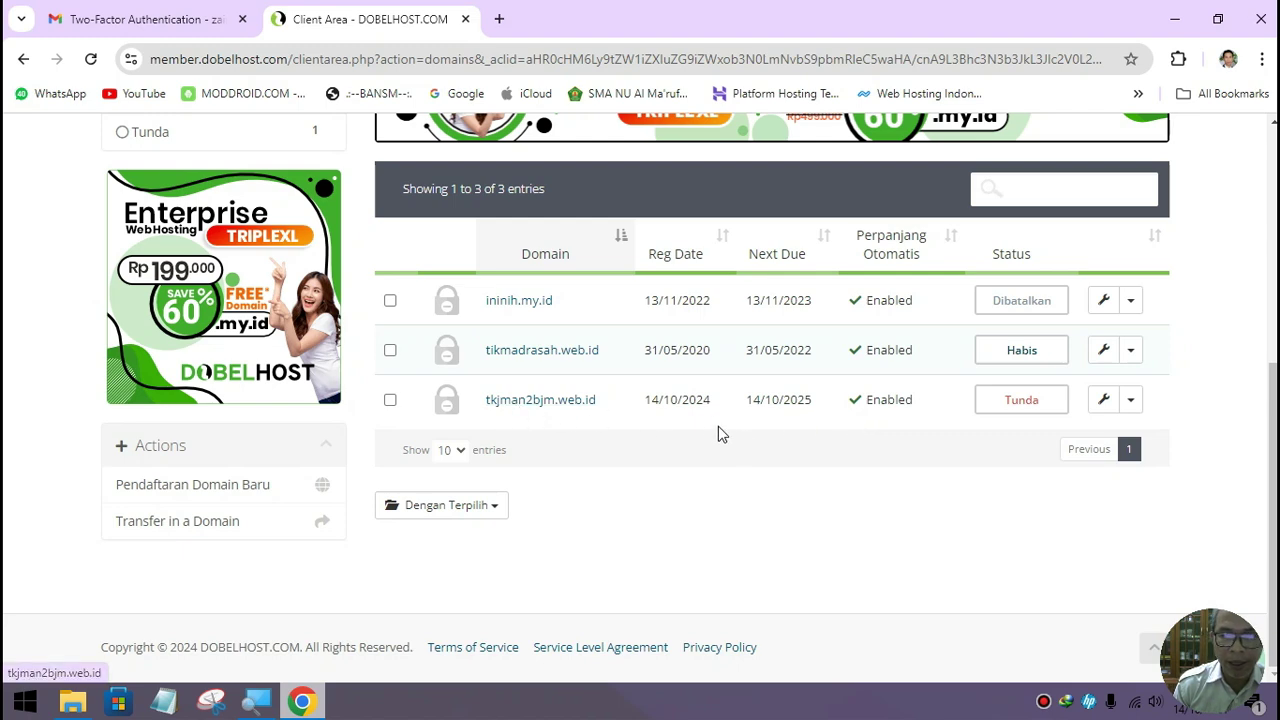
pyautogui.click(166, 20)
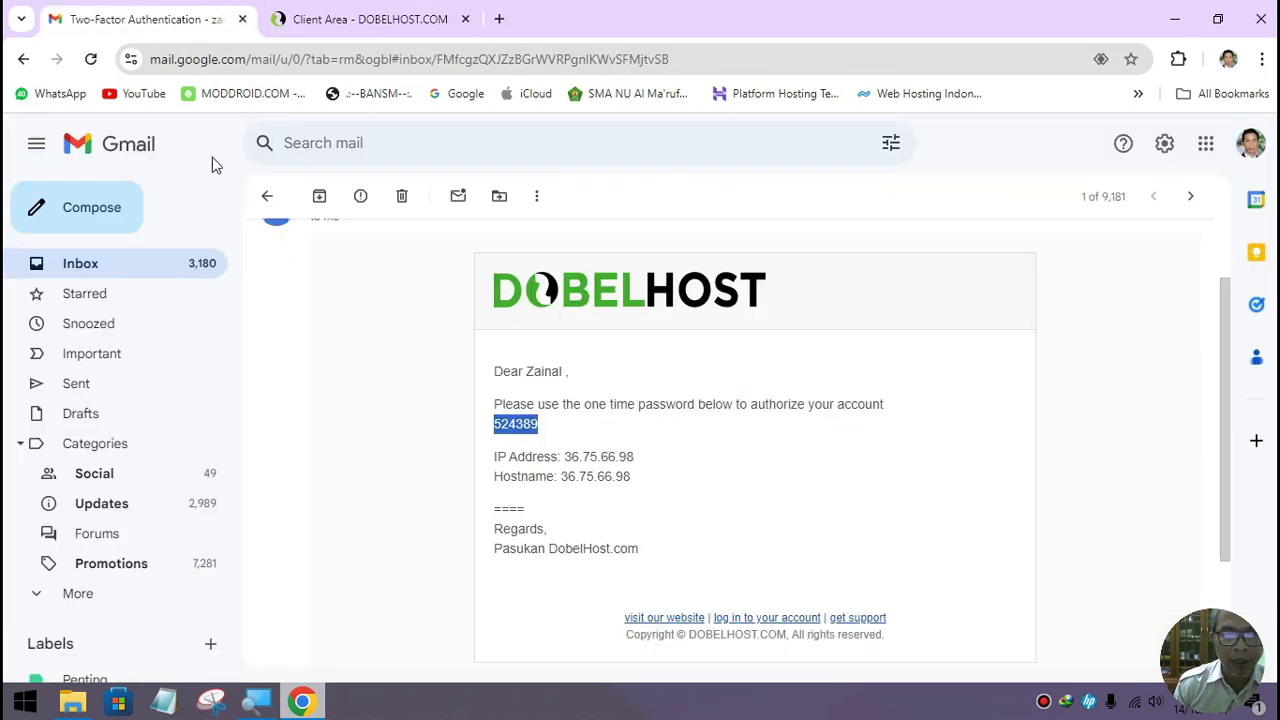
# Open and read the billing email for the new tkjman2bjm.web.id domain
pyautogui.click(137, 276)
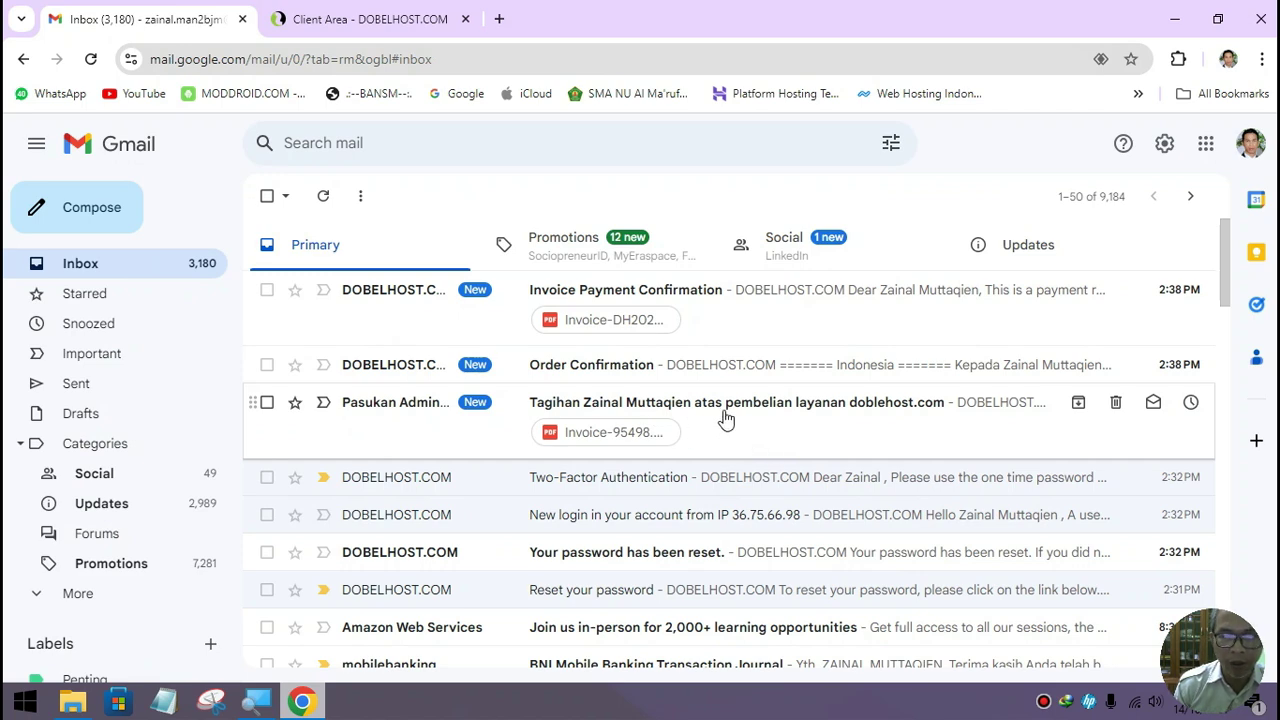
pyautogui.click(724, 419)
pyautogui.scroll(-3, 700, 420)
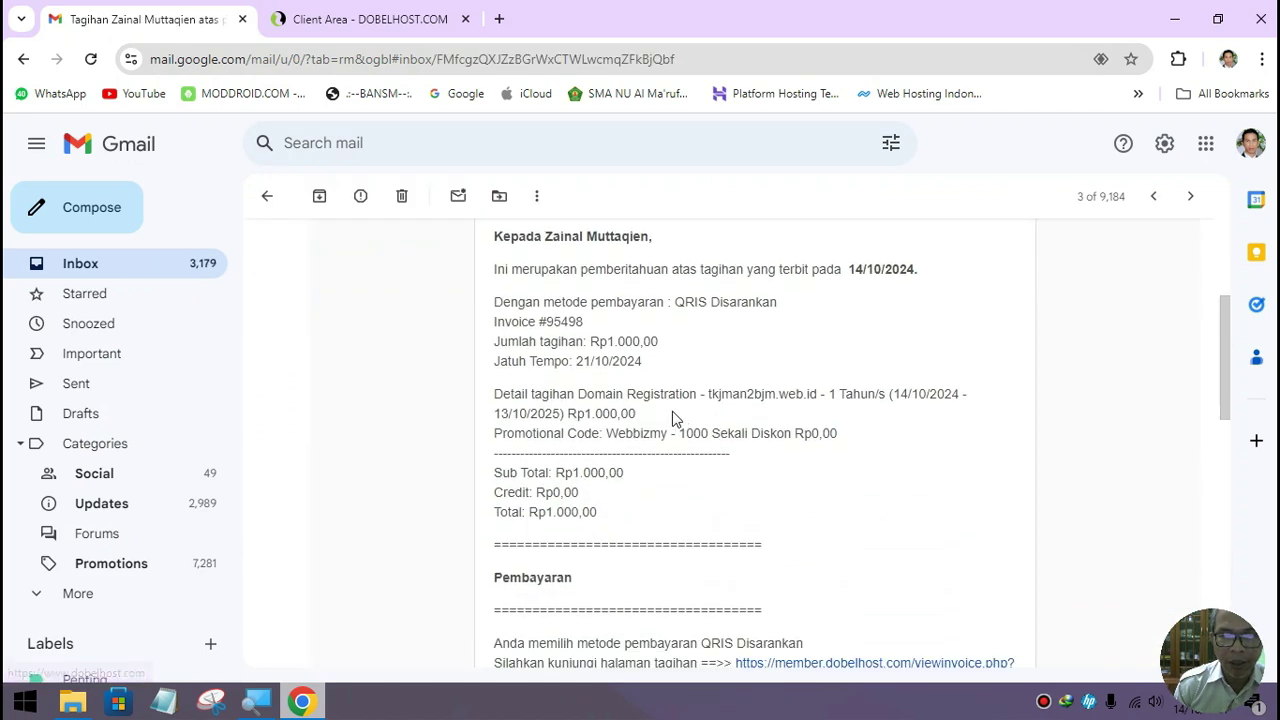
pyautogui.scroll(-3, 753, 430)
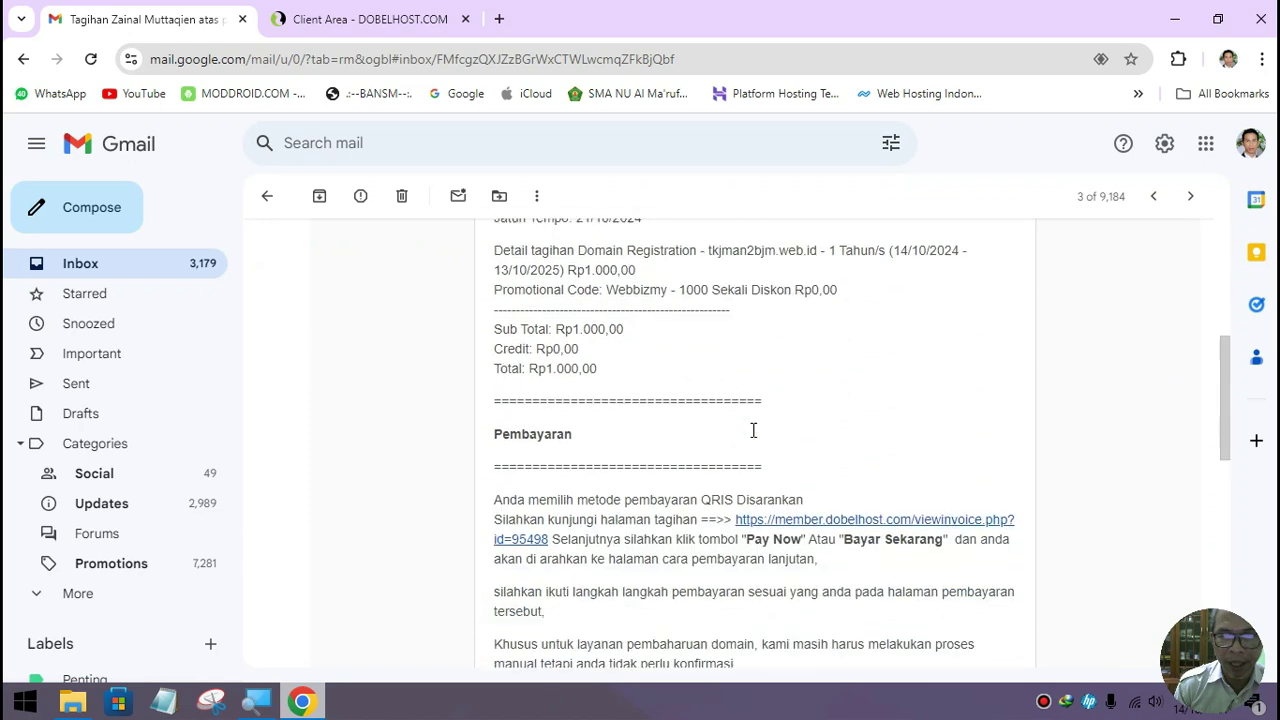
# Read the DobelHost Order Confirmation and Invoice Payment Confirmation emails
pyautogui.click(130, 260)
pyautogui.click(767, 379)
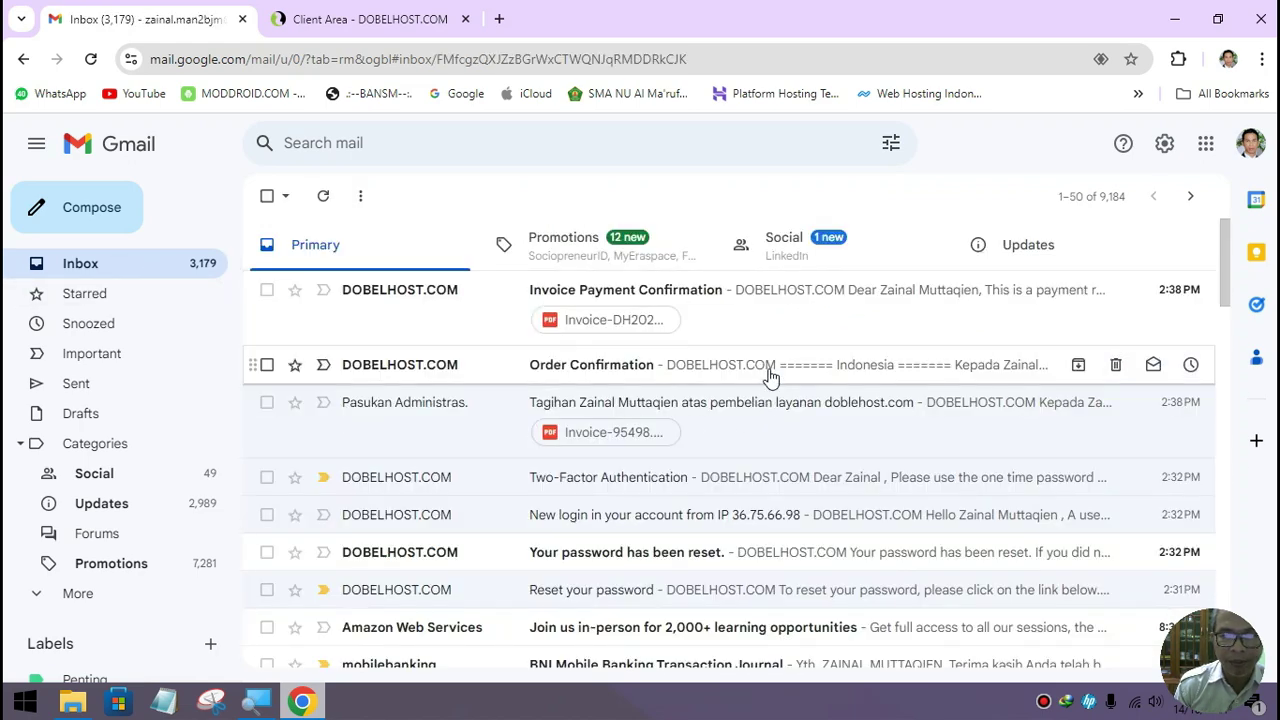
pyautogui.scroll(-3, 755, 405)
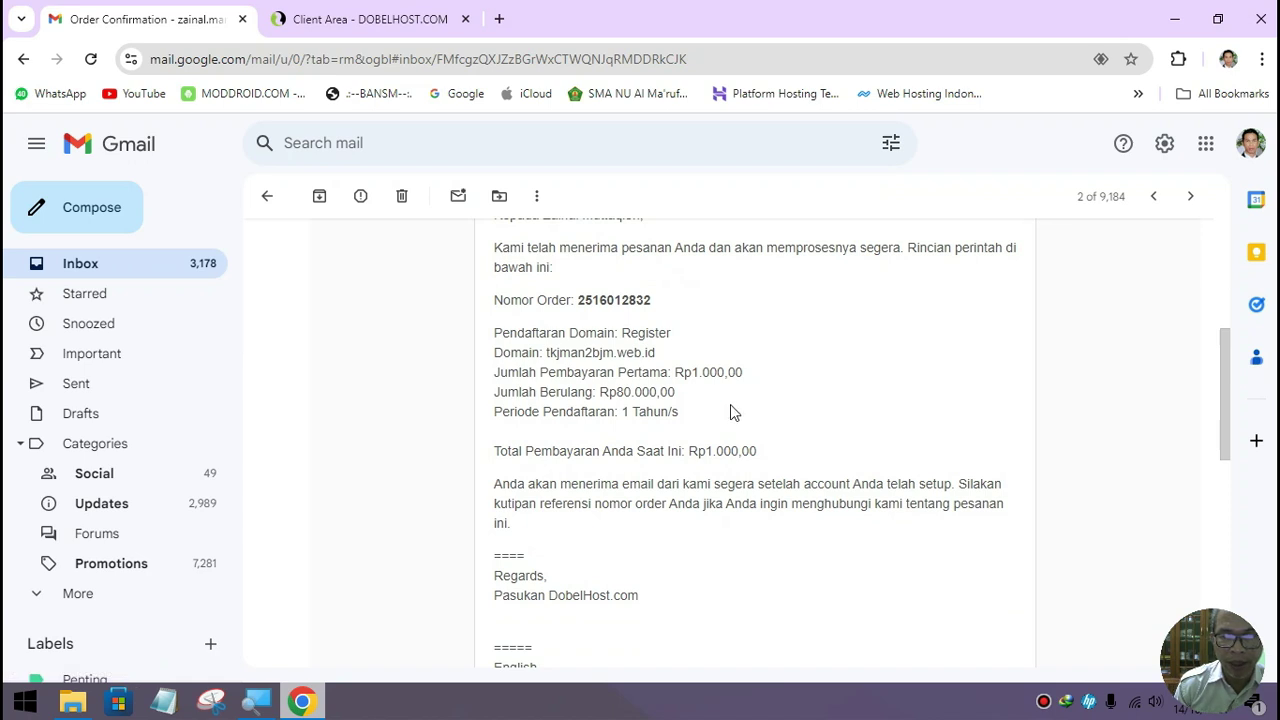
pyautogui.scroll(-2, 730, 410)
pyautogui.scroll(3, 730, 410)
pyautogui.scroll(2, 730, 405)
pyautogui.scroll(-4, 730, 405)
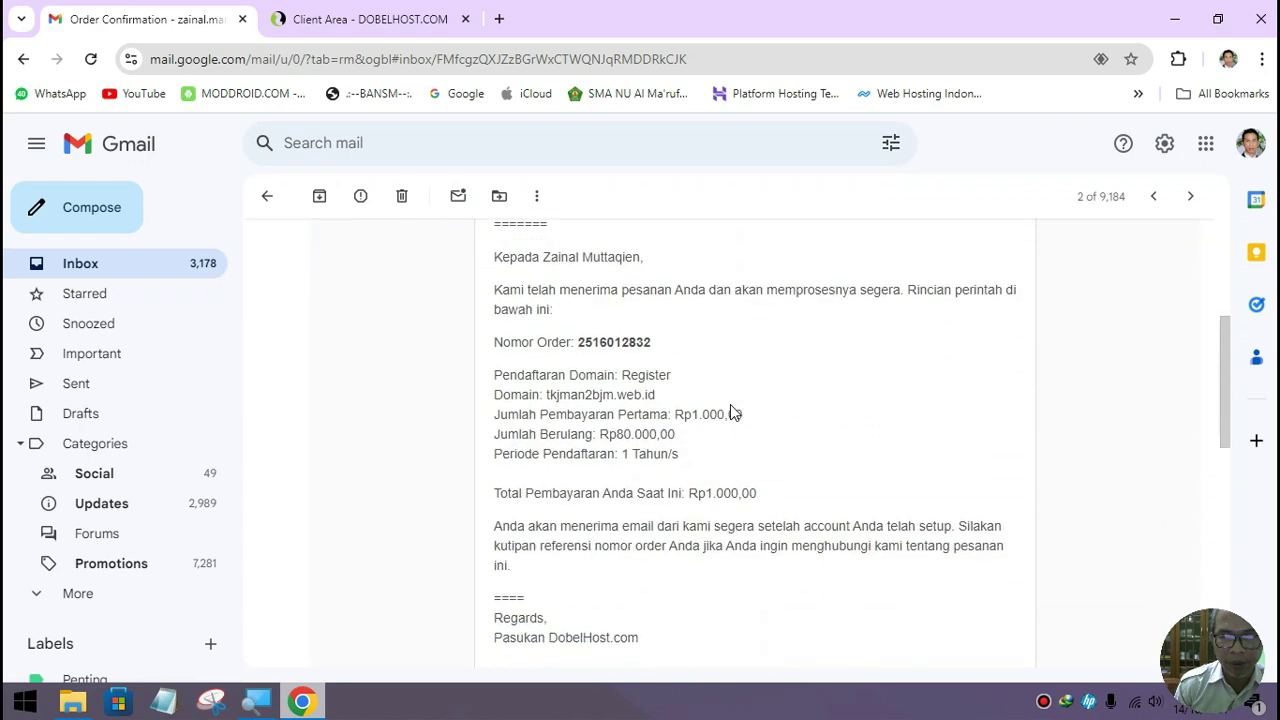
pyautogui.scroll(-1, 730, 410)
pyautogui.click(140, 270)
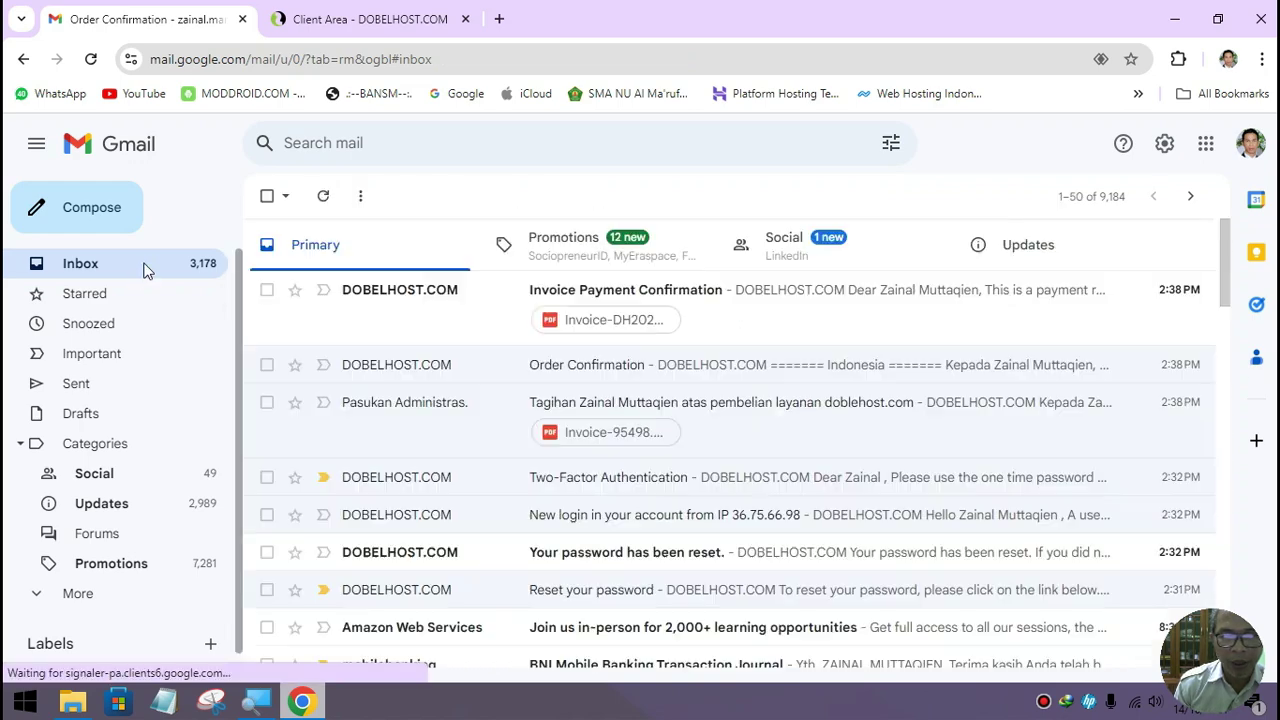
pyautogui.click(808, 301)
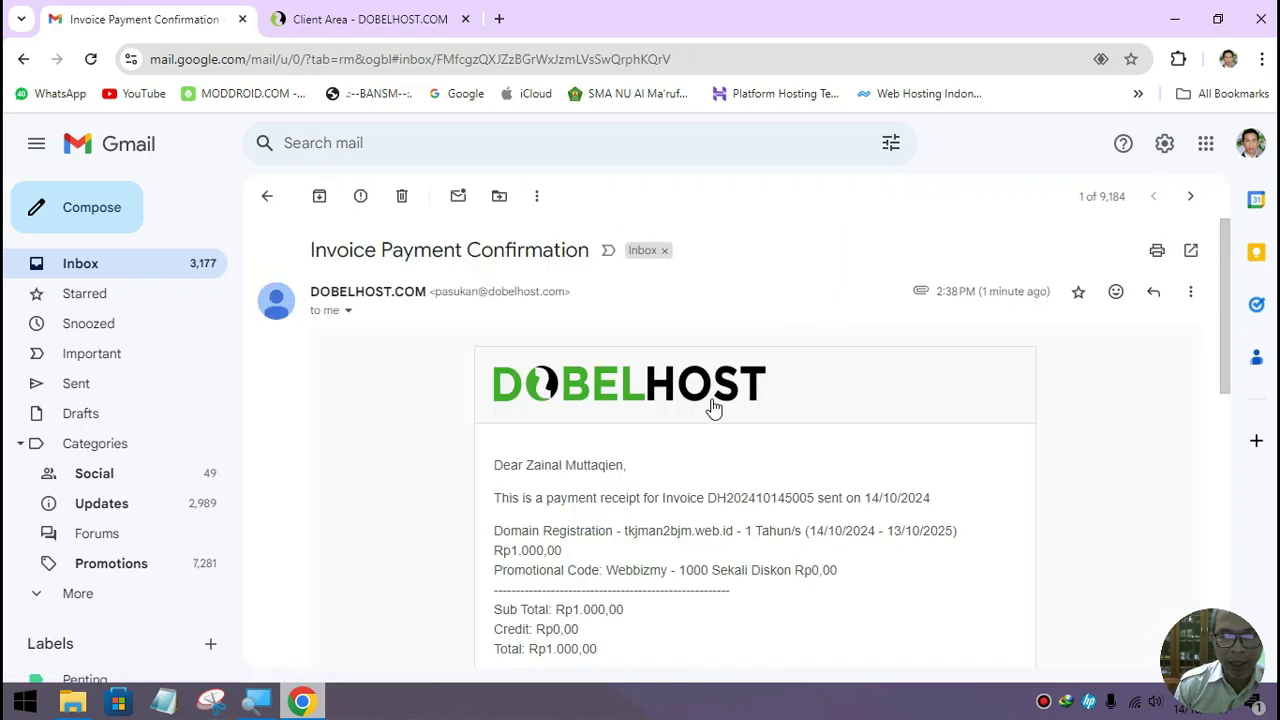
pyautogui.scroll(-3, 714, 408)
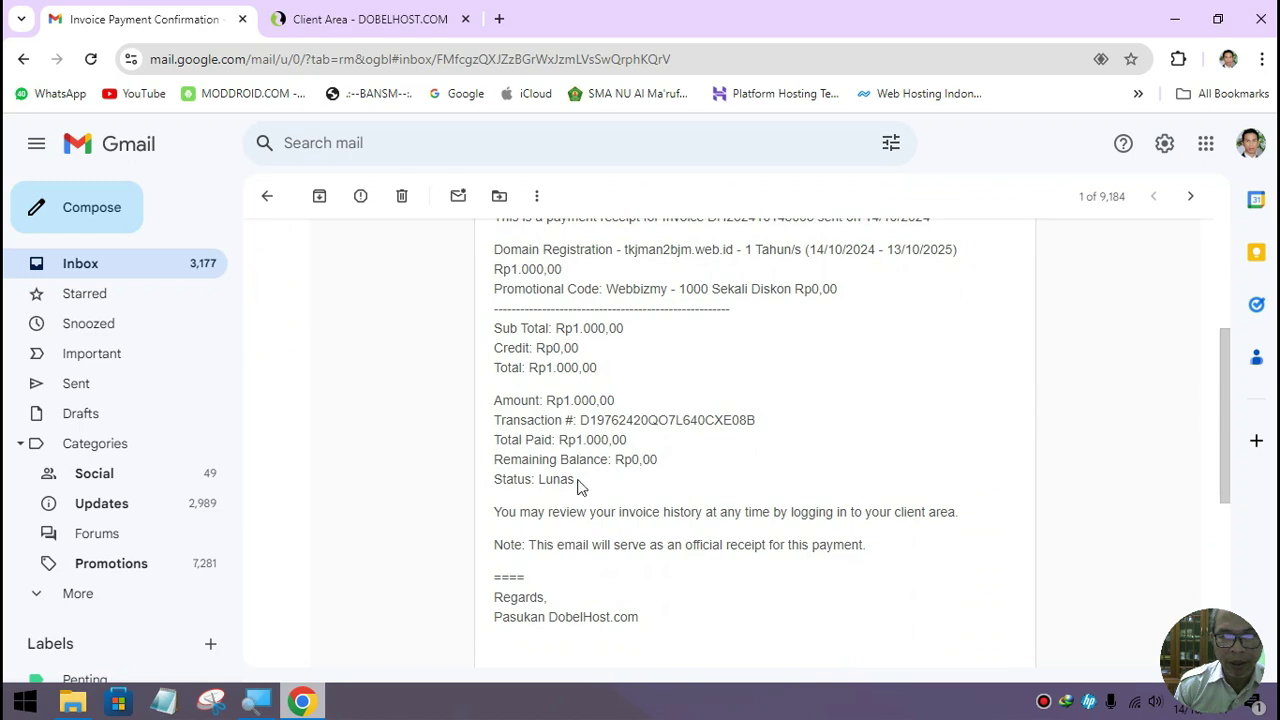
# Reread the Order Confirmation email's full order details
pyautogui.click(150, 270)
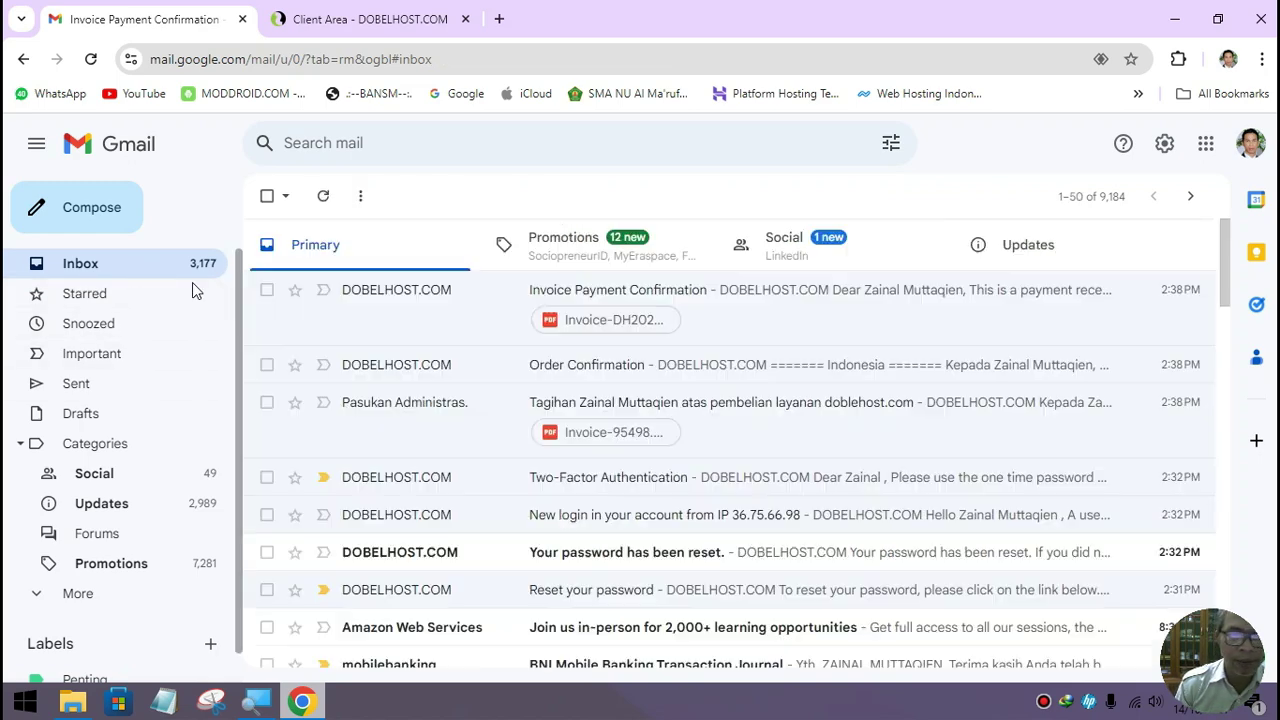
pyautogui.click(703, 375)
pyautogui.scroll(-2, 666, 449)
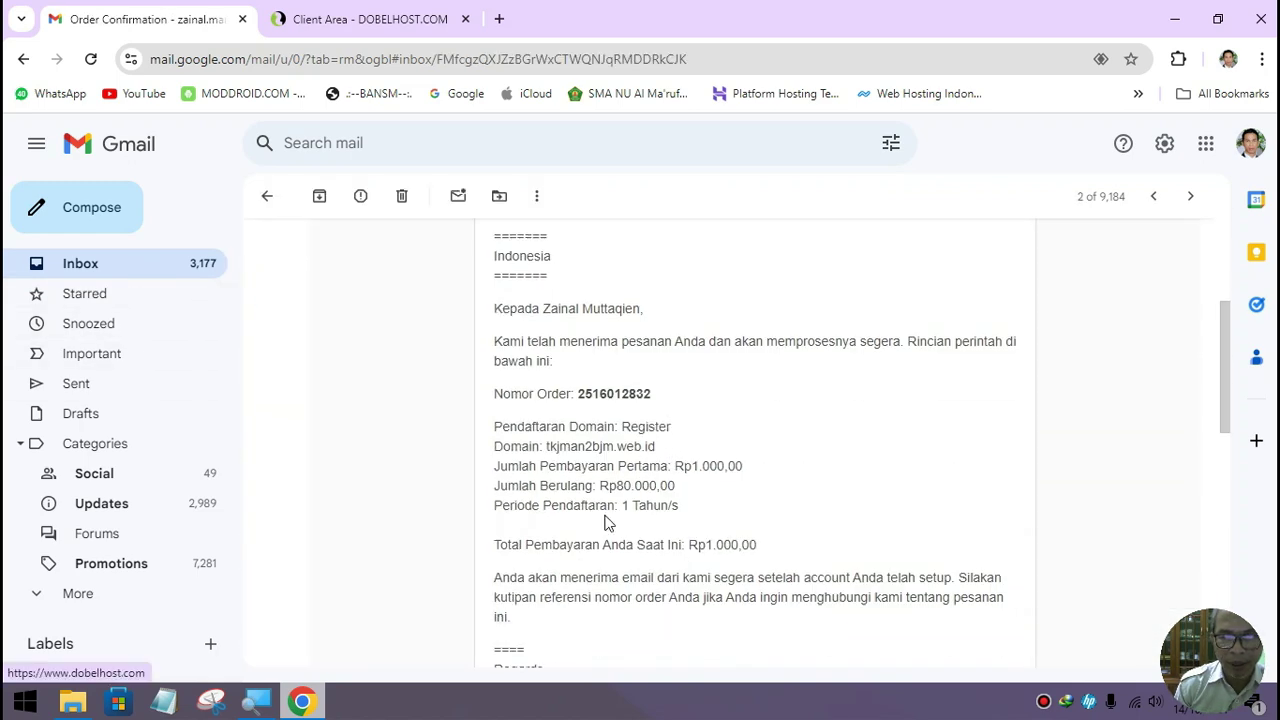
pyautogui.scroll(-1, 629, 541)
pyautogui.scroll(-4, 628, 540)
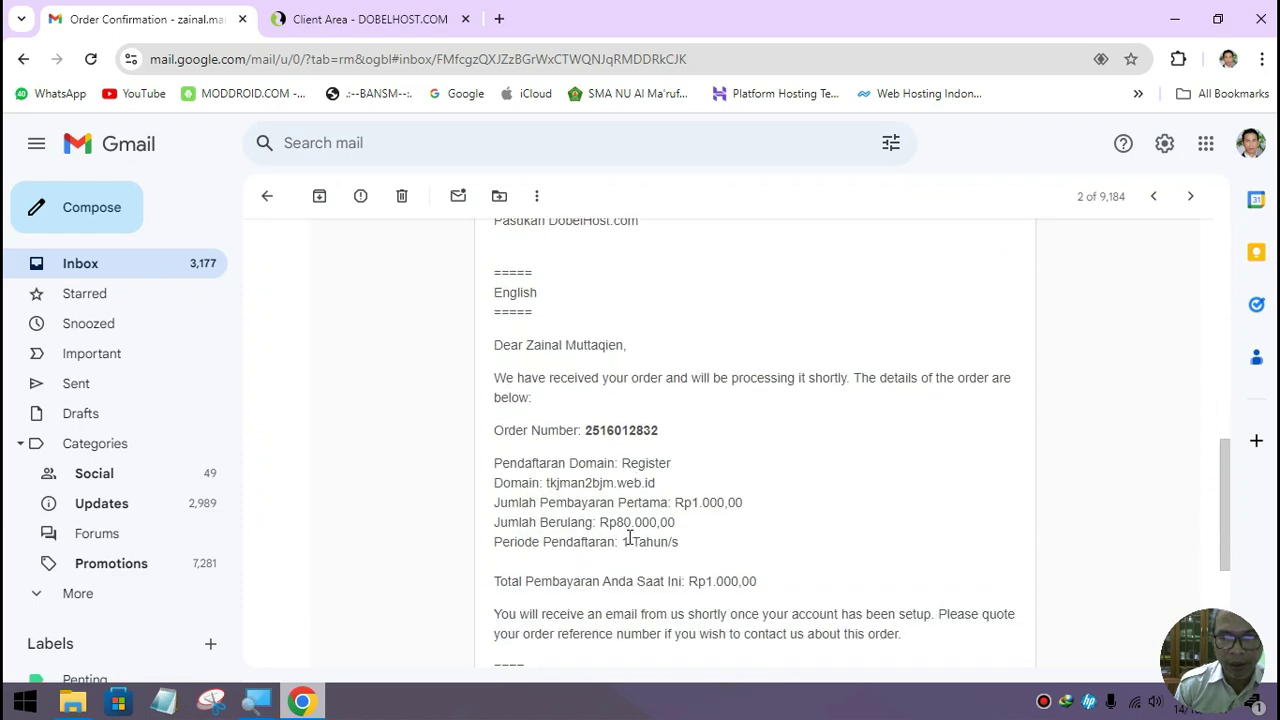
pyautogui.scroll(-2, 628, 540)
pyautogui.scroll(6, 628, 540)
pyautogui.scroll(5, 610, 535)
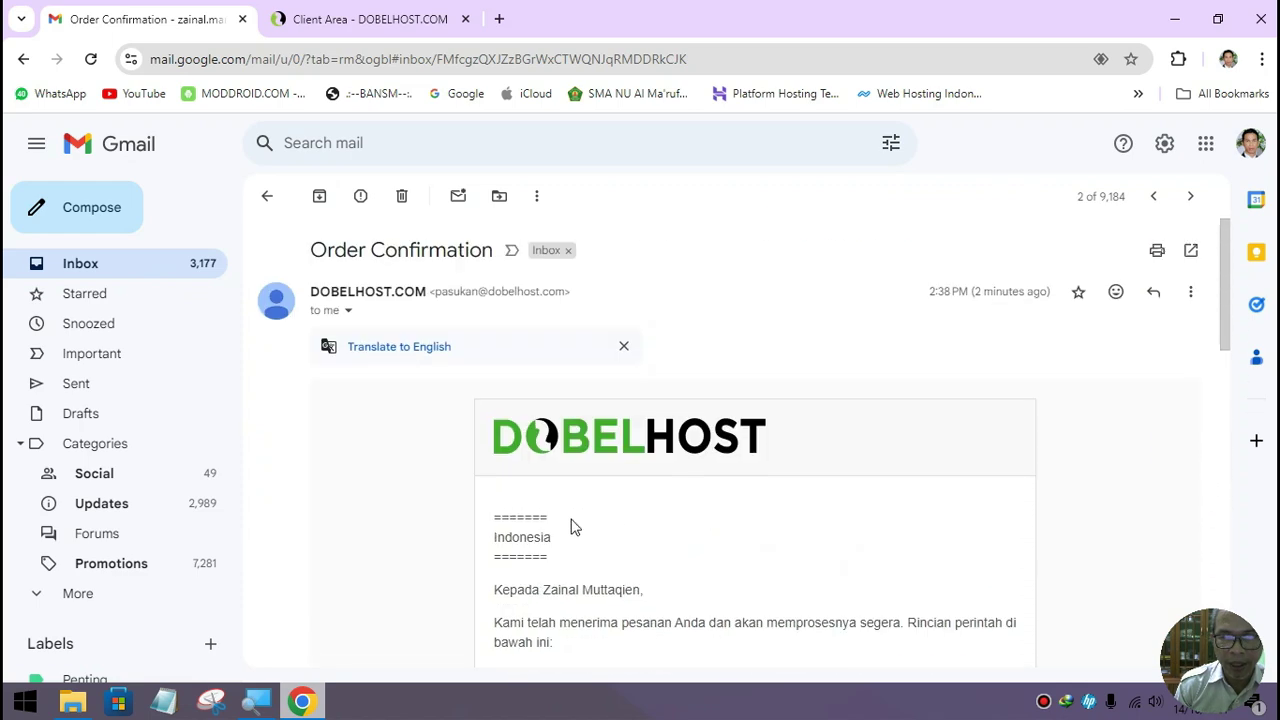
# Reopen the payment receipt to highlight Status: Lunas, then return to the DobelHost client area
pyautogui.click(131, 274)
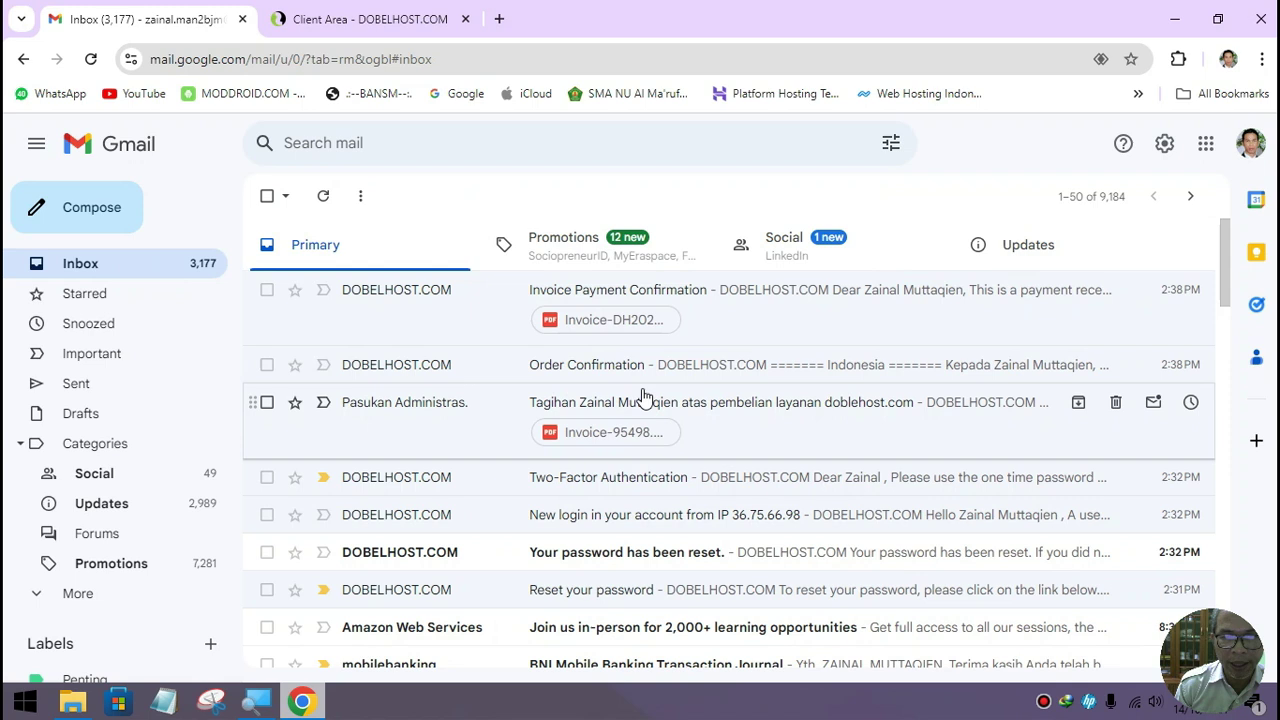
pyautogui.click(709, 300)
pyautogui.scroll(-1, 698, 480)
pyautogui.scroll(-2, 698, 480)
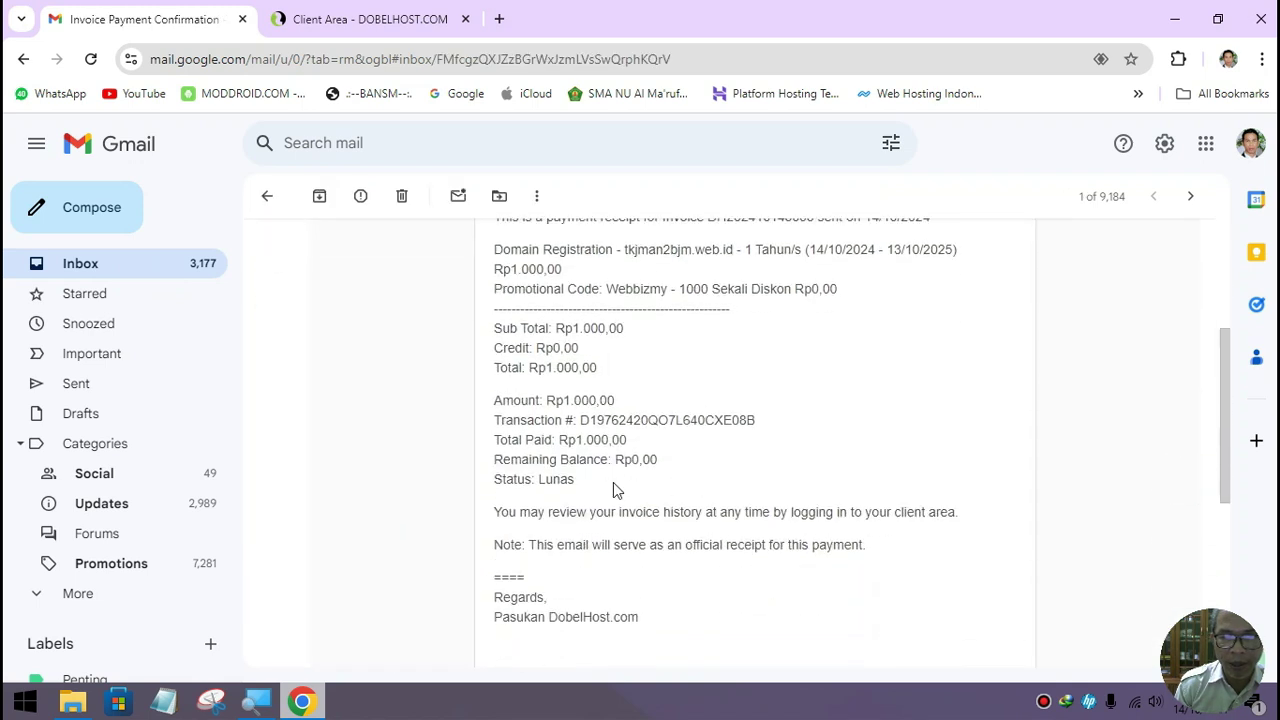
pyautogui.moveTo(539, 481); pyautogui.dragTo(587, 492)
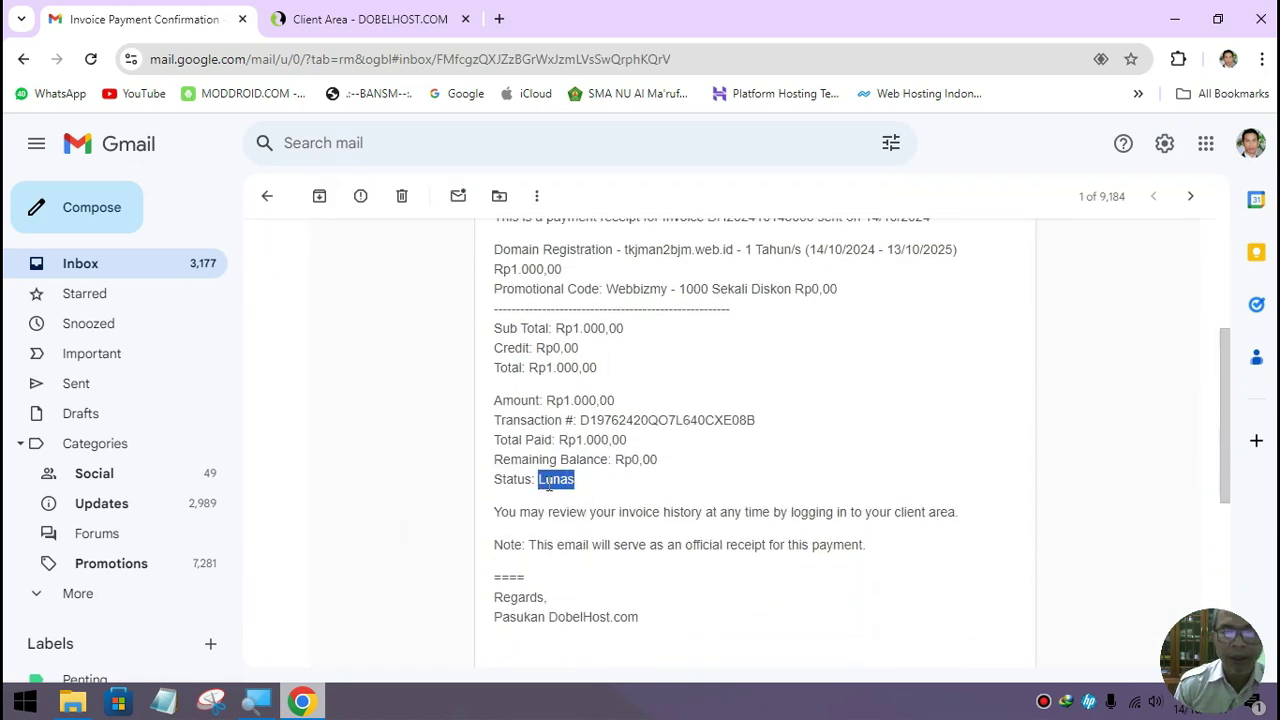
pyautogui.click(557, 420)
pyautogui.click(148, 273)
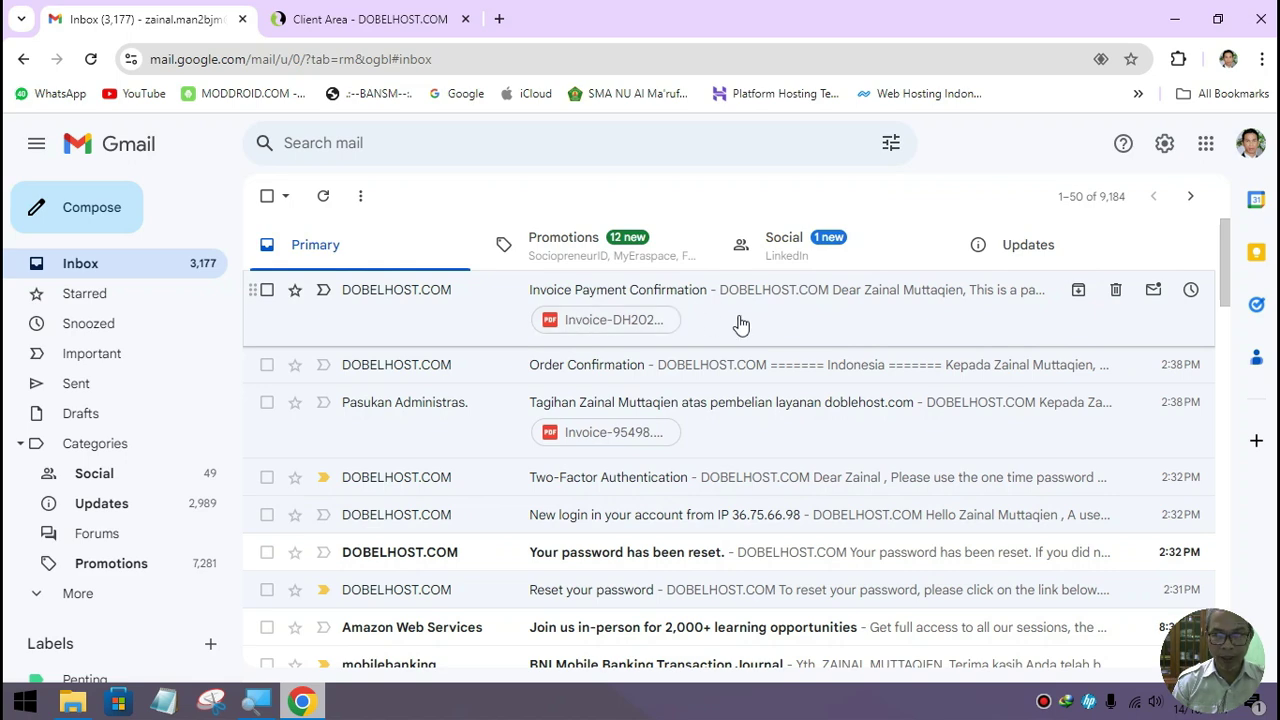
pyautogui.click(370, 28)
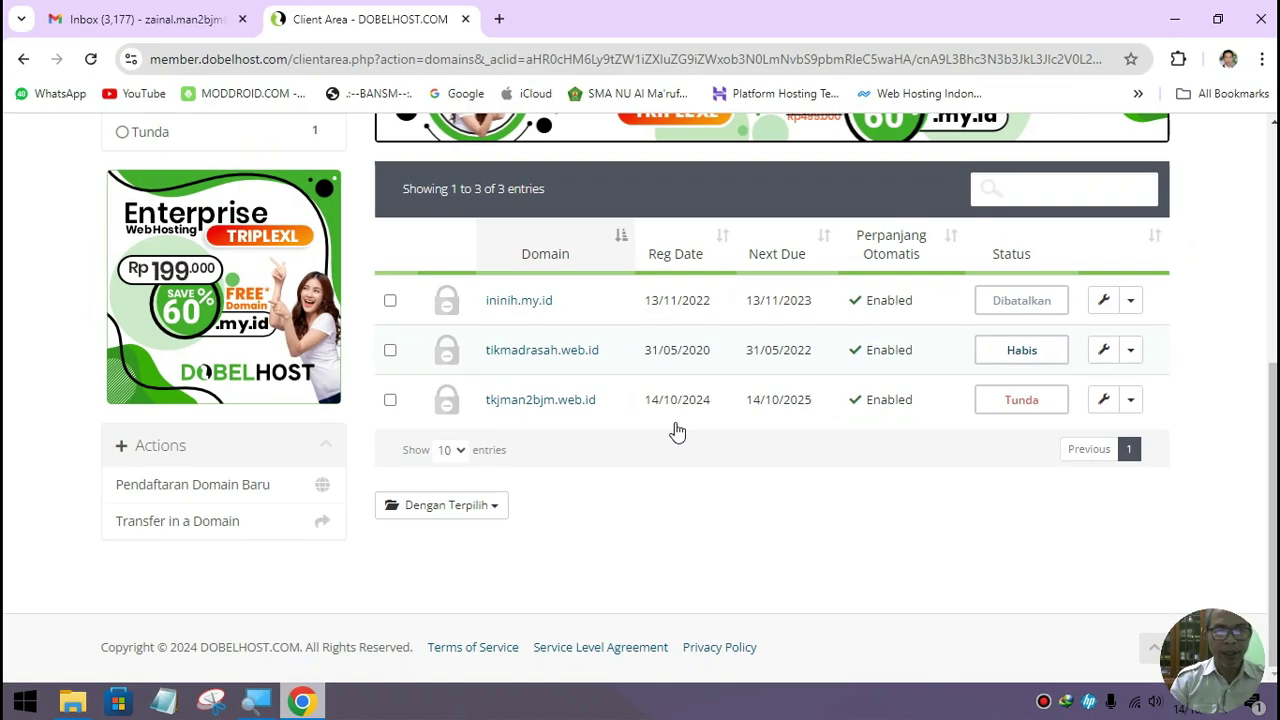
# Open a new browser tab and enter the anymhost.id address from the suggestion
pyautogui.click(500, 20)
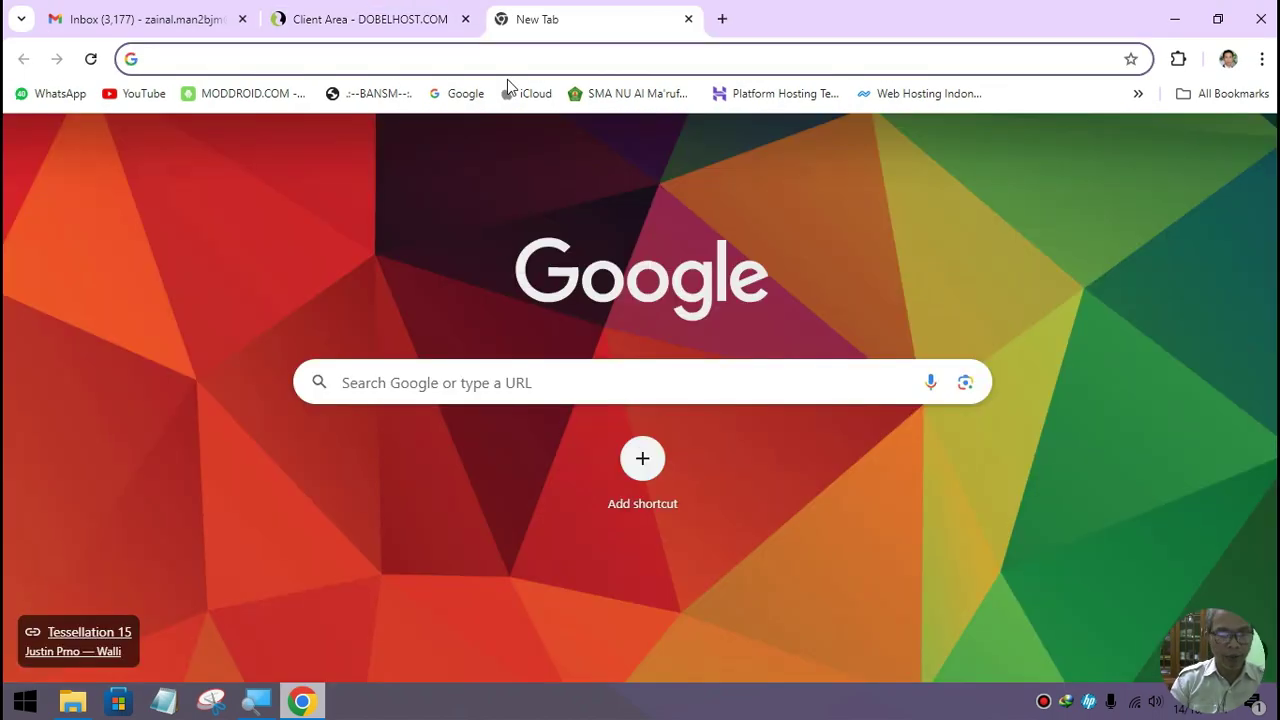
pyautogui.write('any')
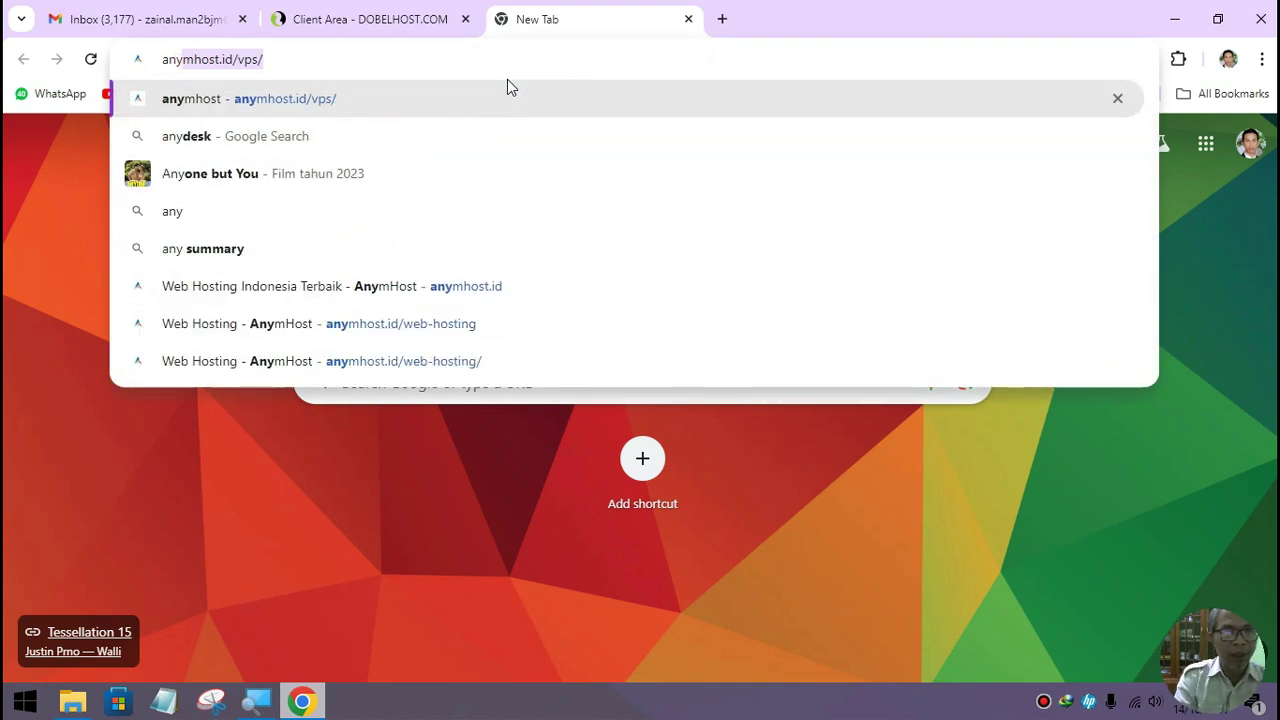
pyautogui.press('Right')
# Load anymhost.id and highlight Control Panel and the Web Hosting price Rp 5.000 per bulan
pyautogui.press('BackSpace')
pyautogui.press('BackSpace')
pyautogui.press('BackSpace')
pyautogui.press('BackSpace')
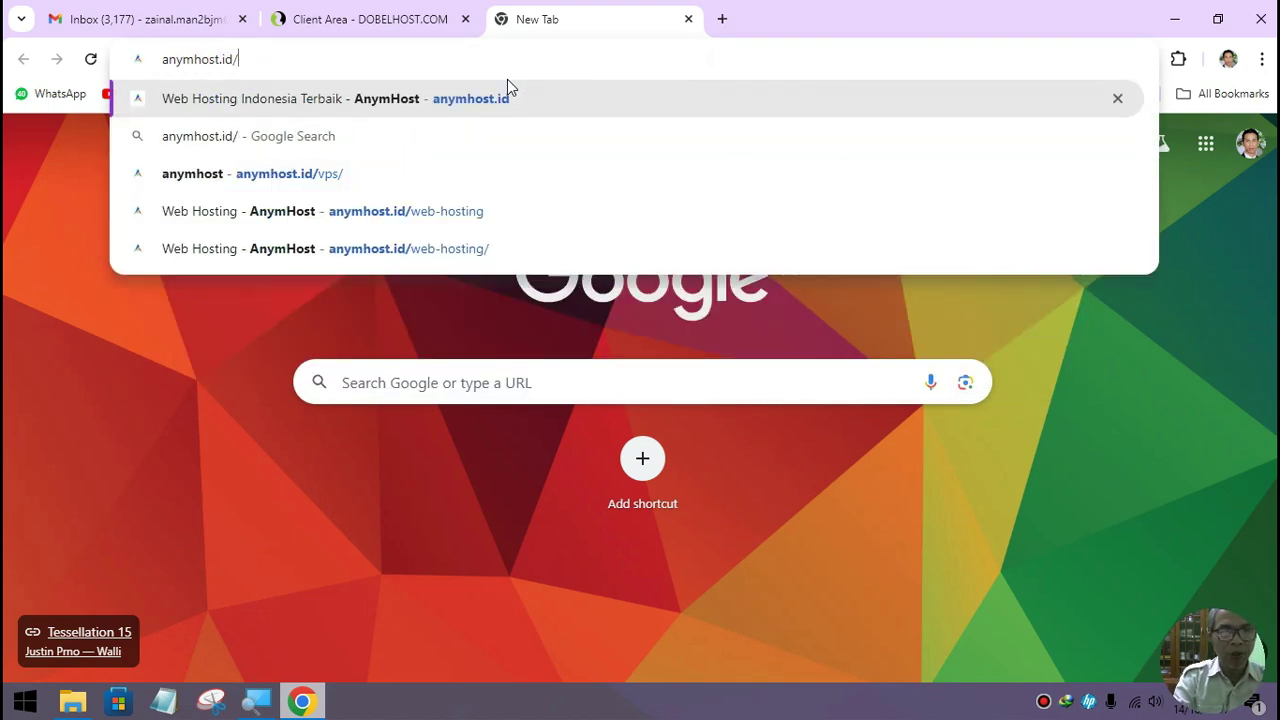
pyautogui.press('Return')
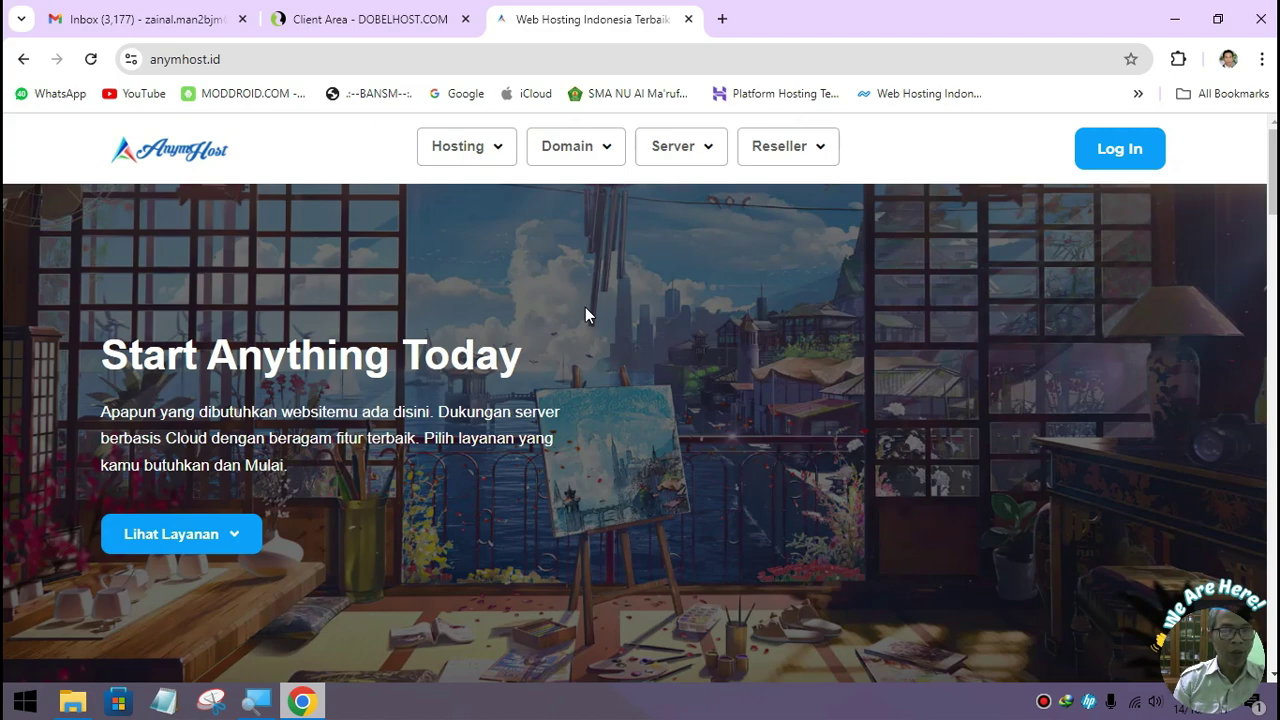
pyautogui.scroll(-10, 655, 398)
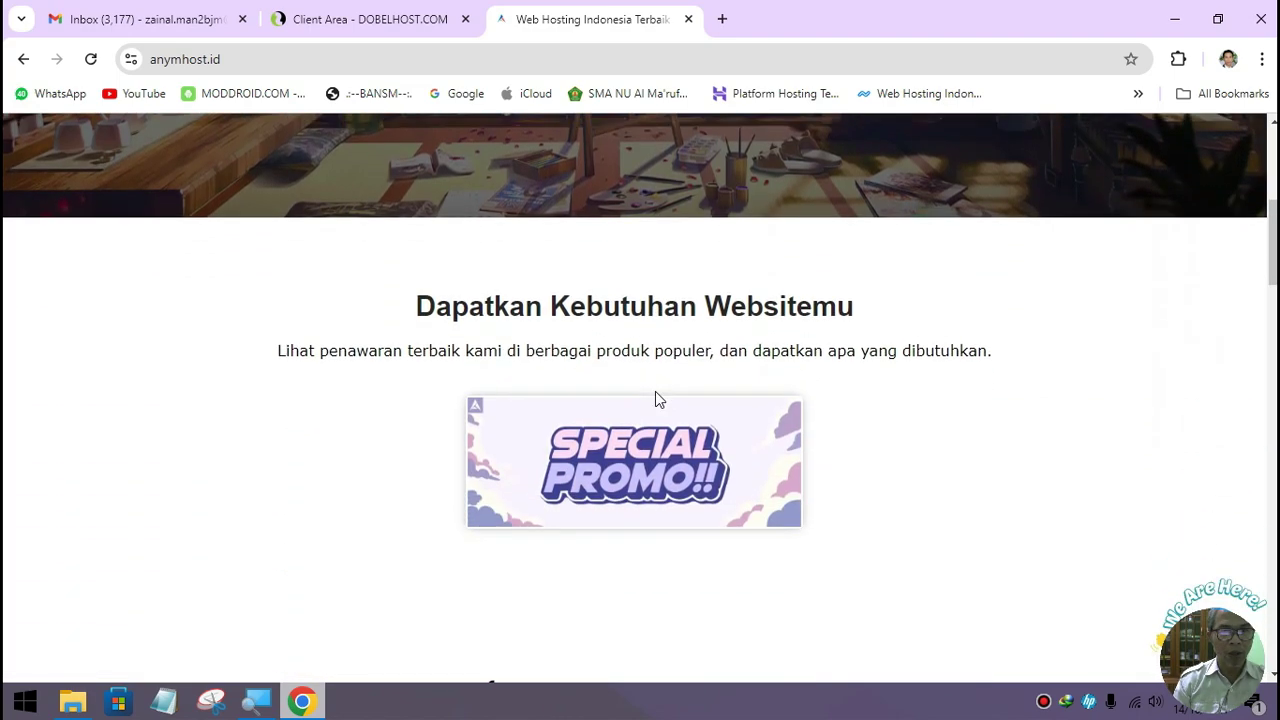
pyautogui.scroll(-2, 656, 395)
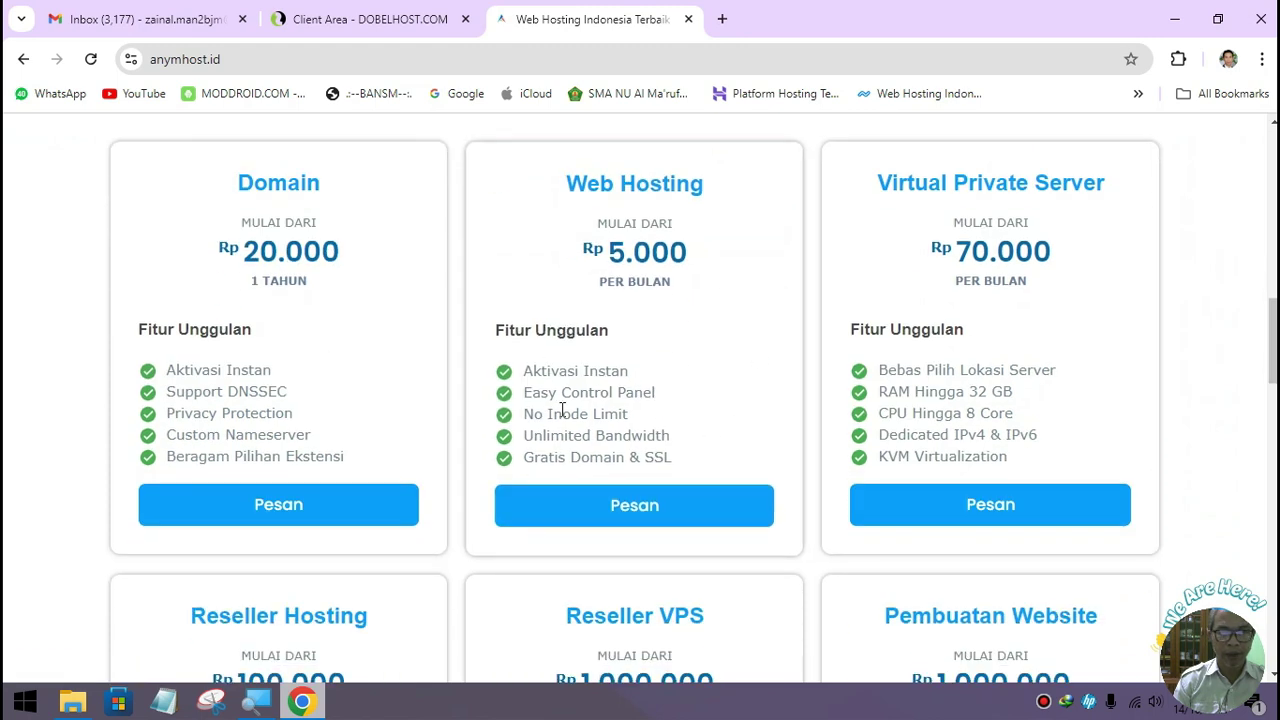
pyautogui.moveTo(562, 393); pyautogui.dragTo(657, 403)
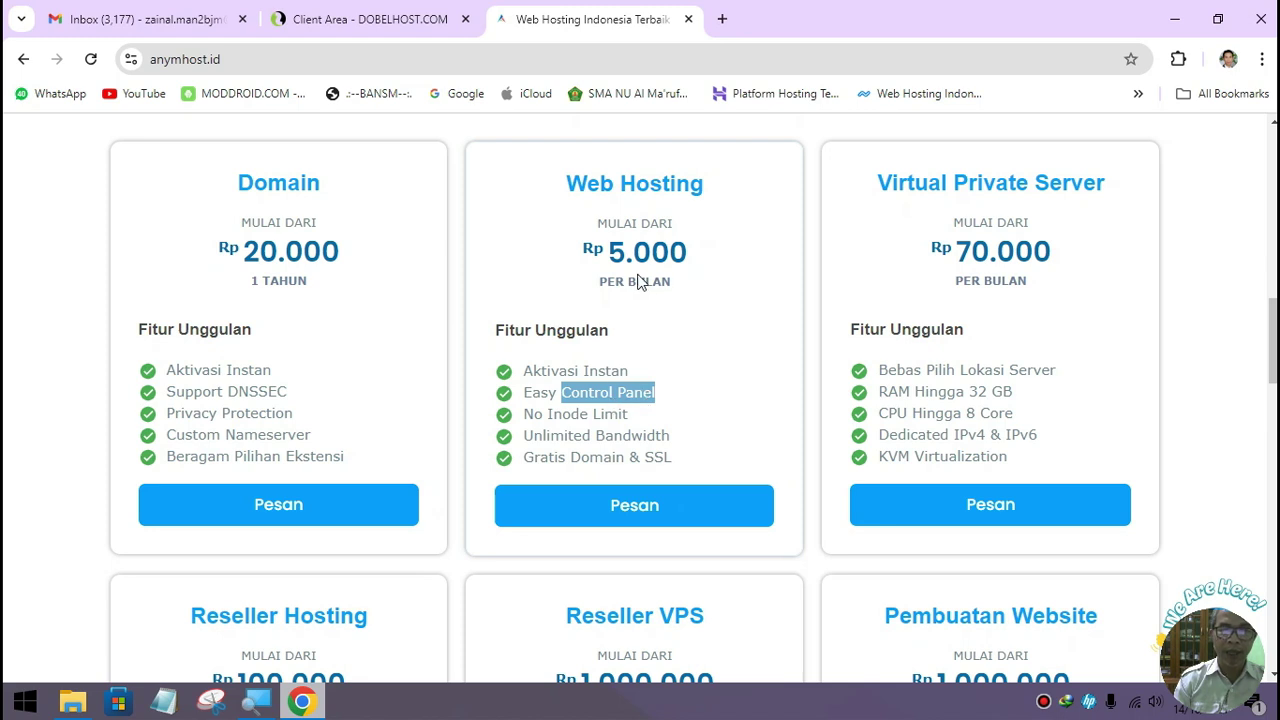
pyautogui.moveTo(584, 249); pyautogui.dragTo(686, 283)
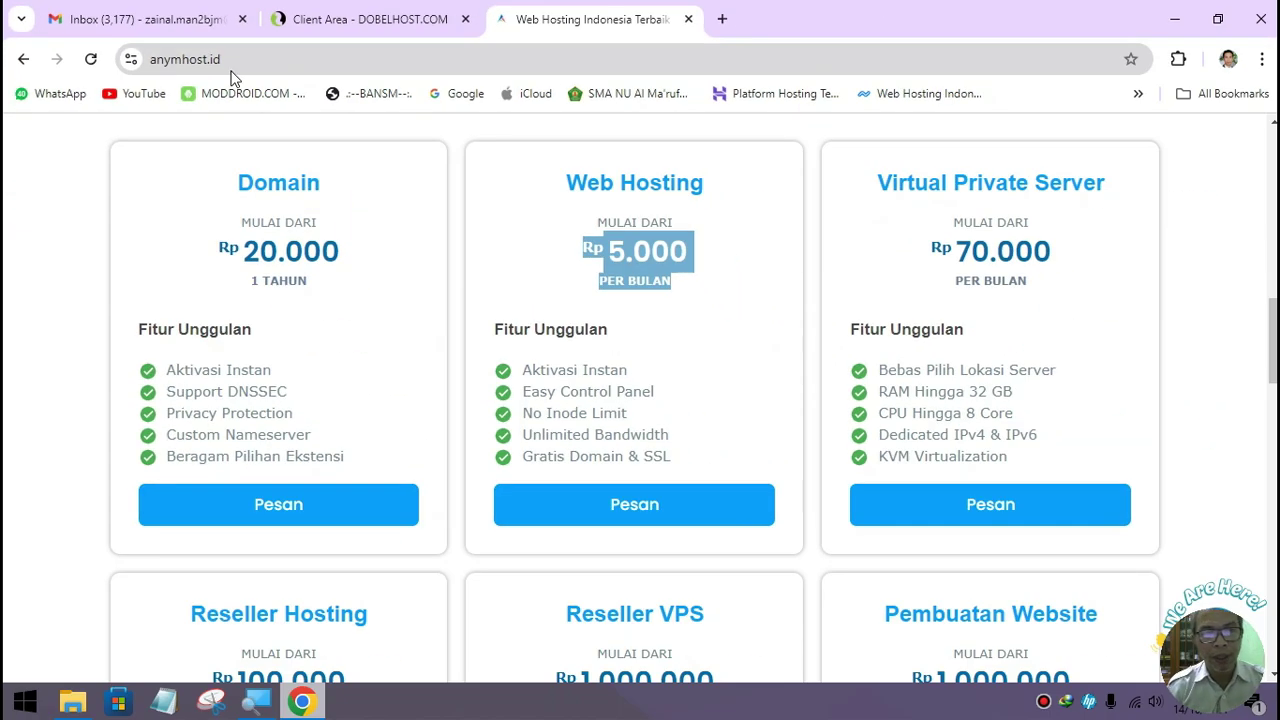
pyautogui.click(633, 252)
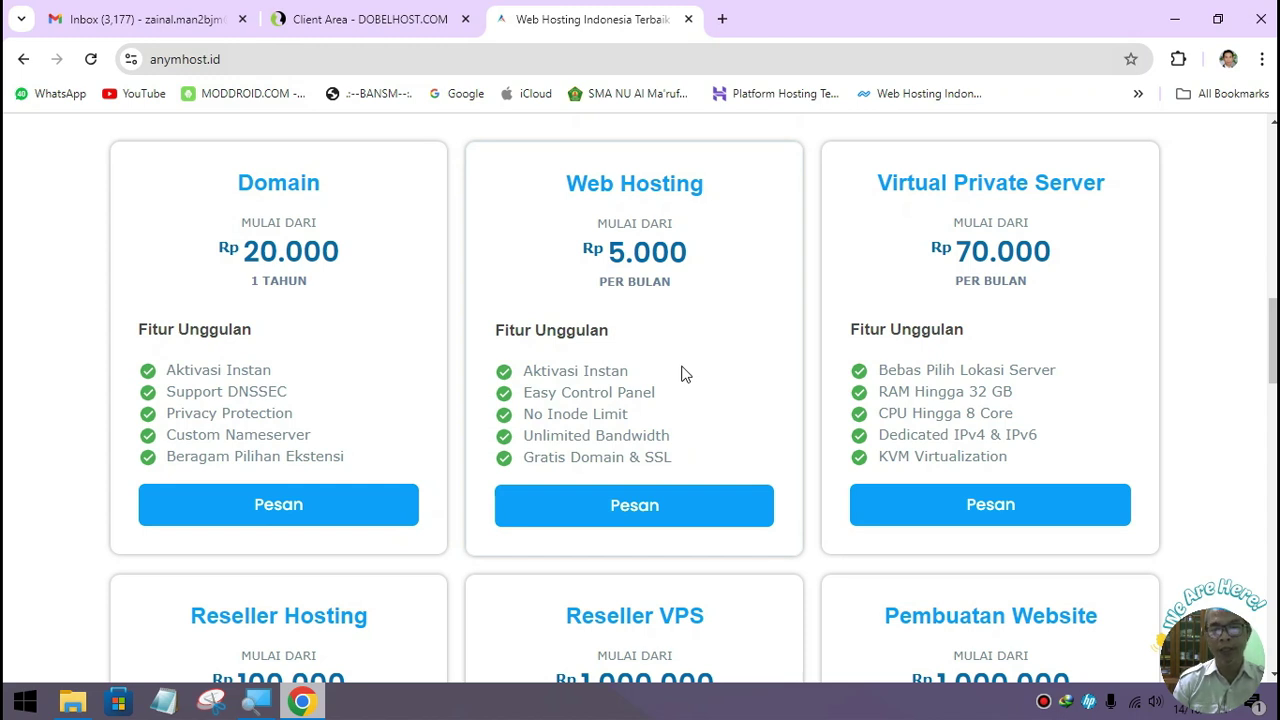
# Go to the Web Hosting page and browse the Cheap Hosting plans
pyautogui.scroll(-2, 681, 370)
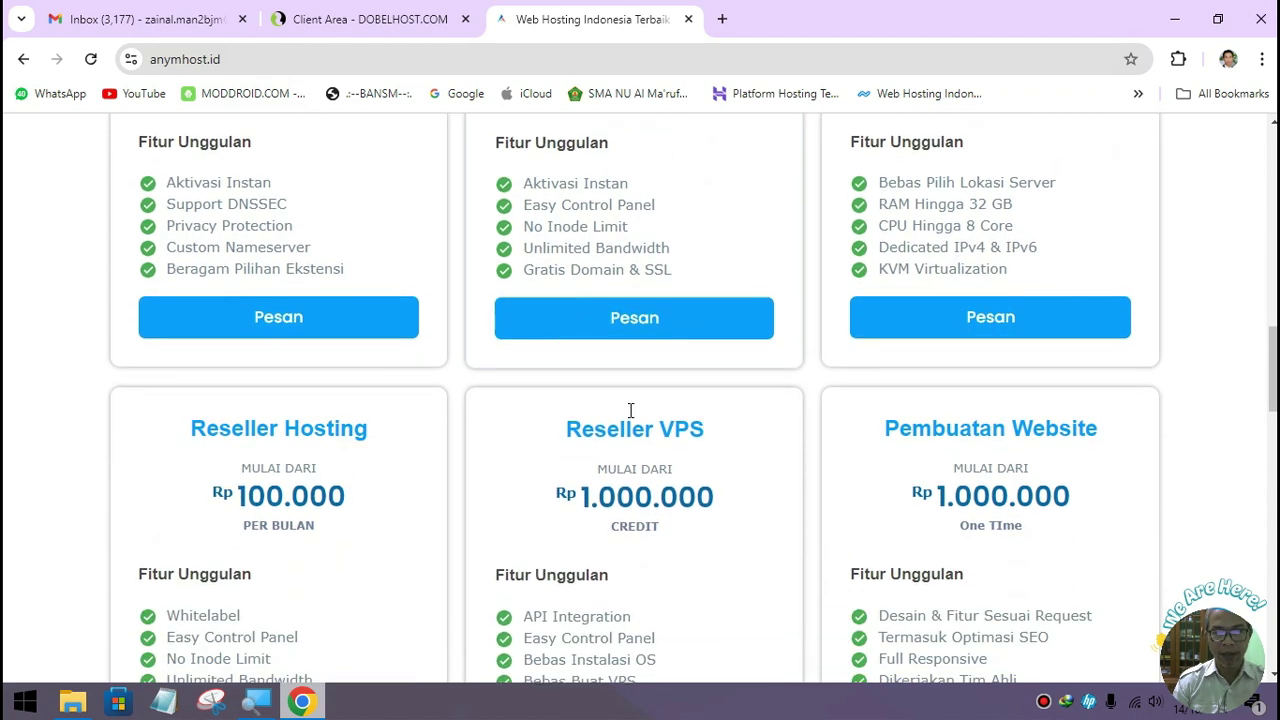
pyautogui.scroll(3, 700, 371)
pyautogui.click(667, 600)
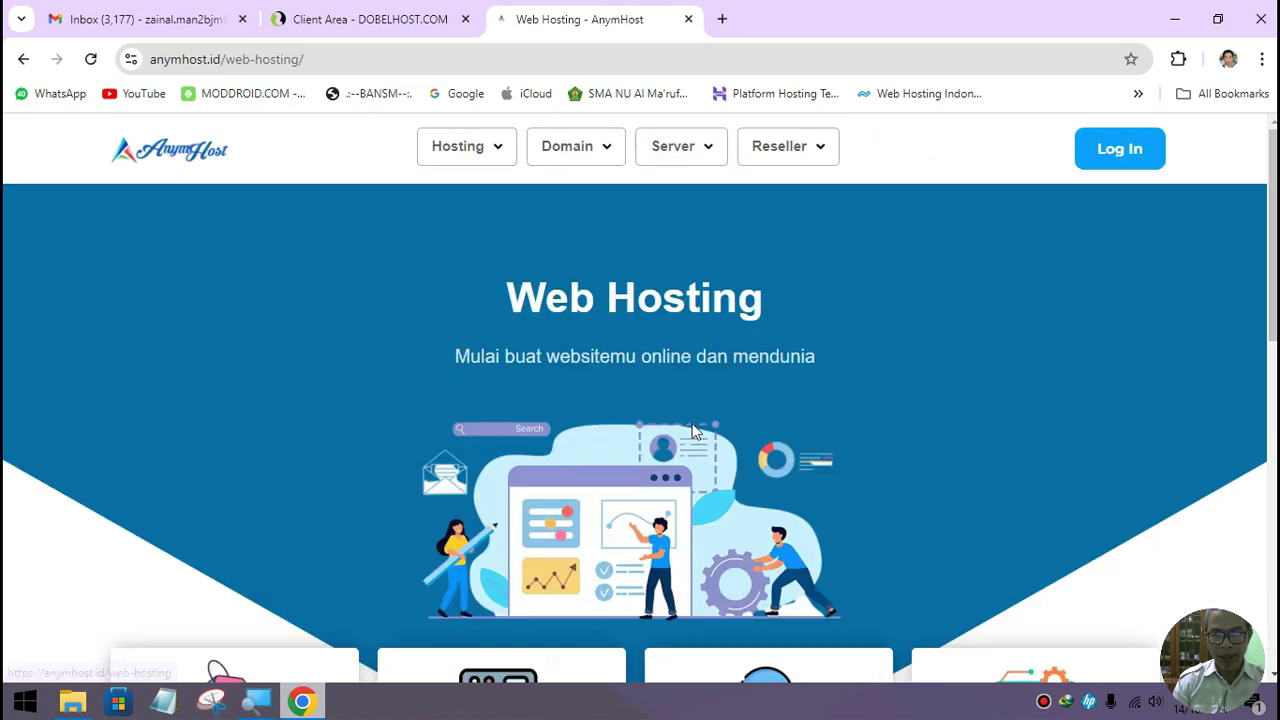
pyautogui.scroll(-5, 596, 379)
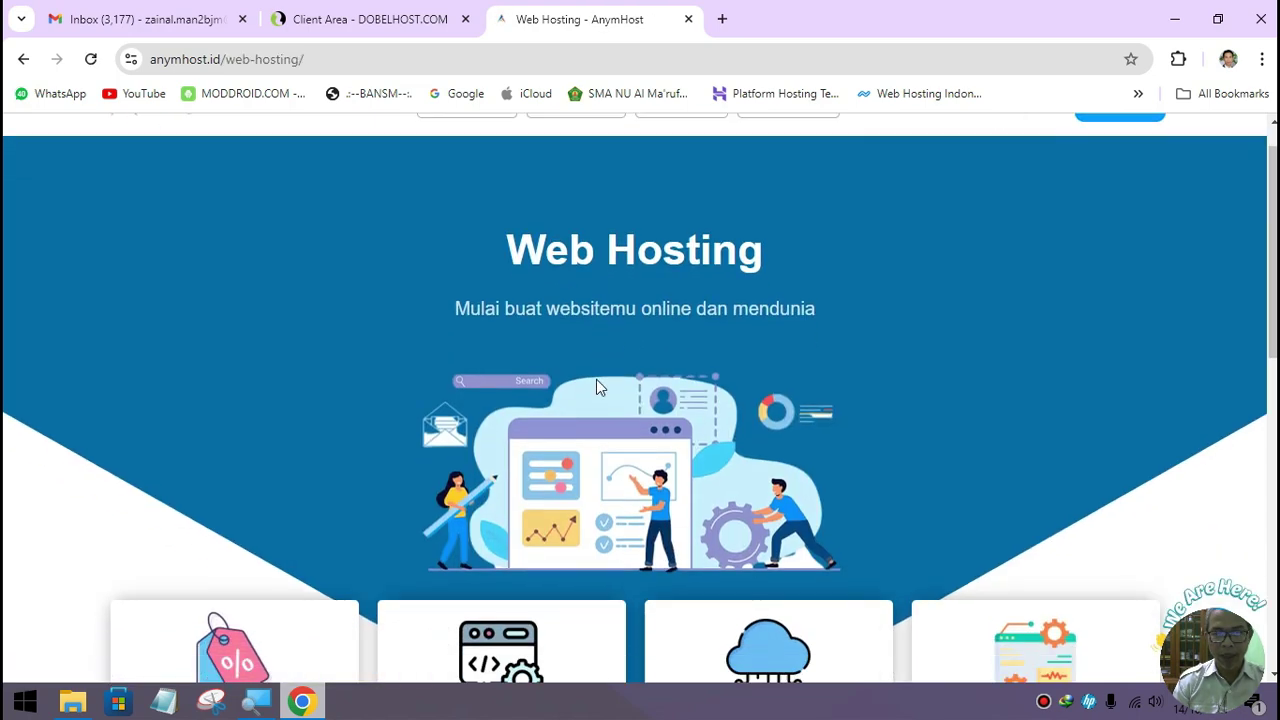
pyautogui.scroll(5, 602, 390)
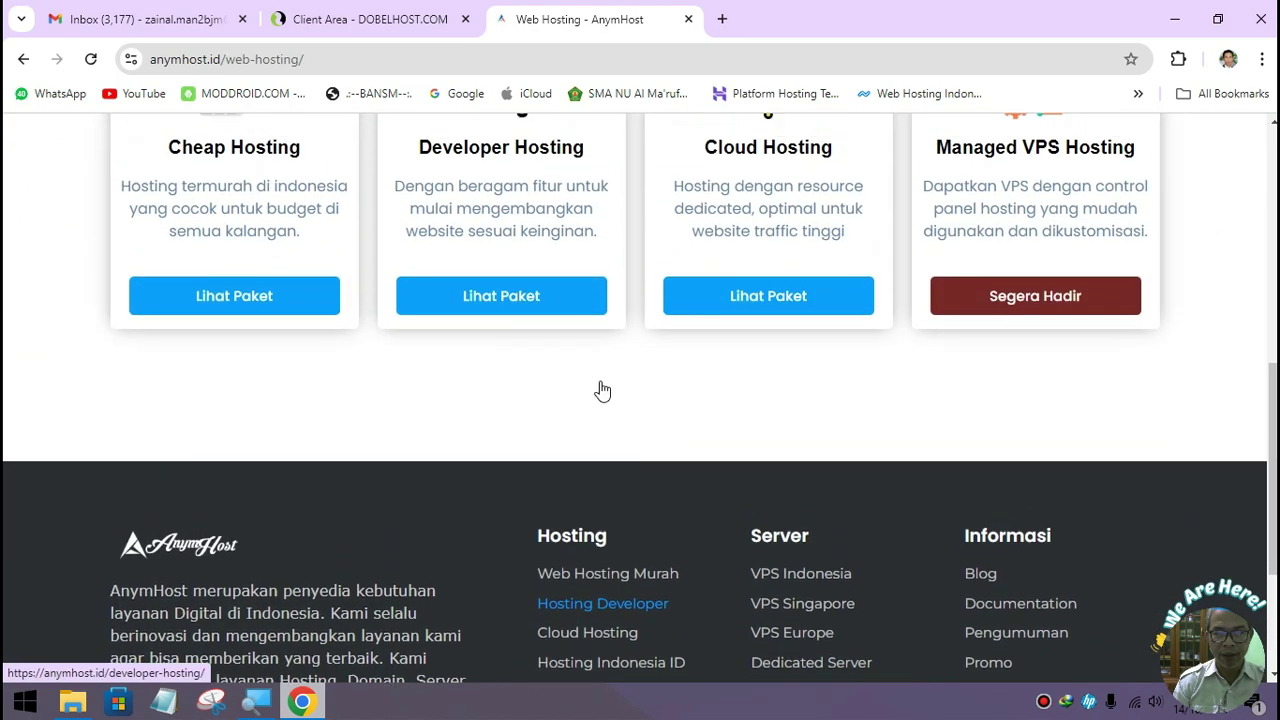
pyautogui.click(274, 566)
pyautogui.scroll(-5, 561, 494)
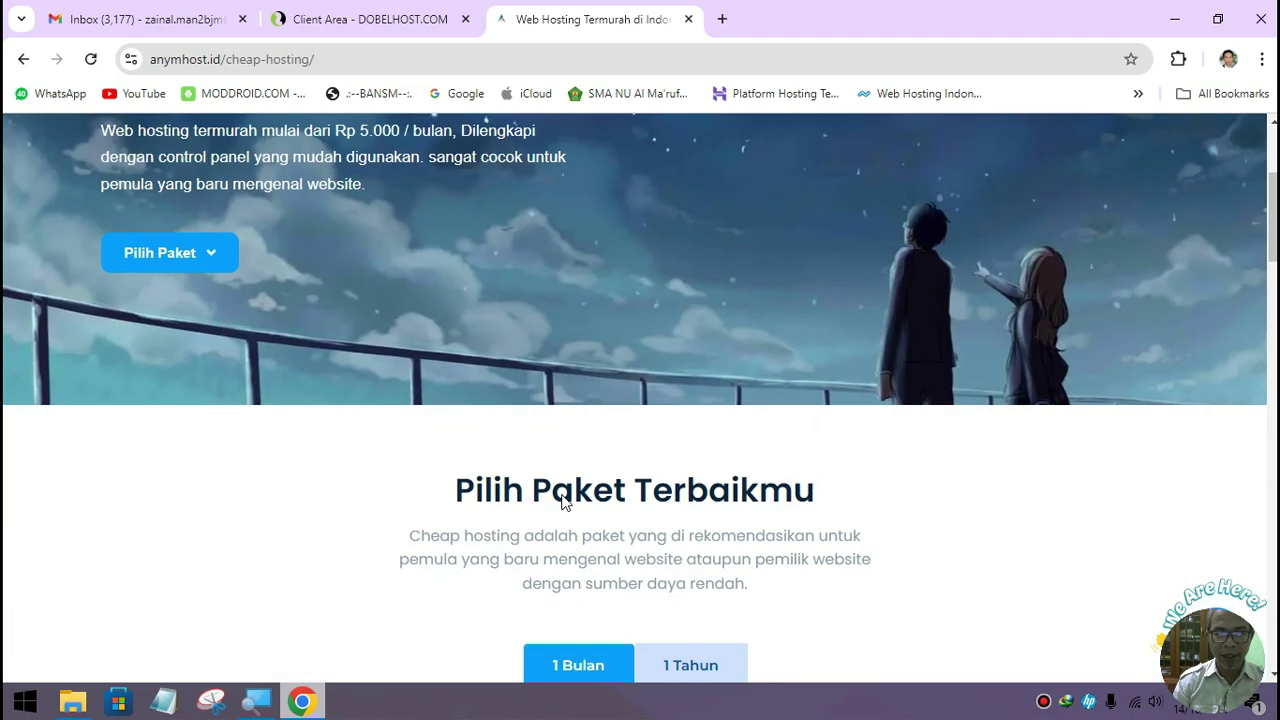
pyautogui.scroll(-2, 561, 502)
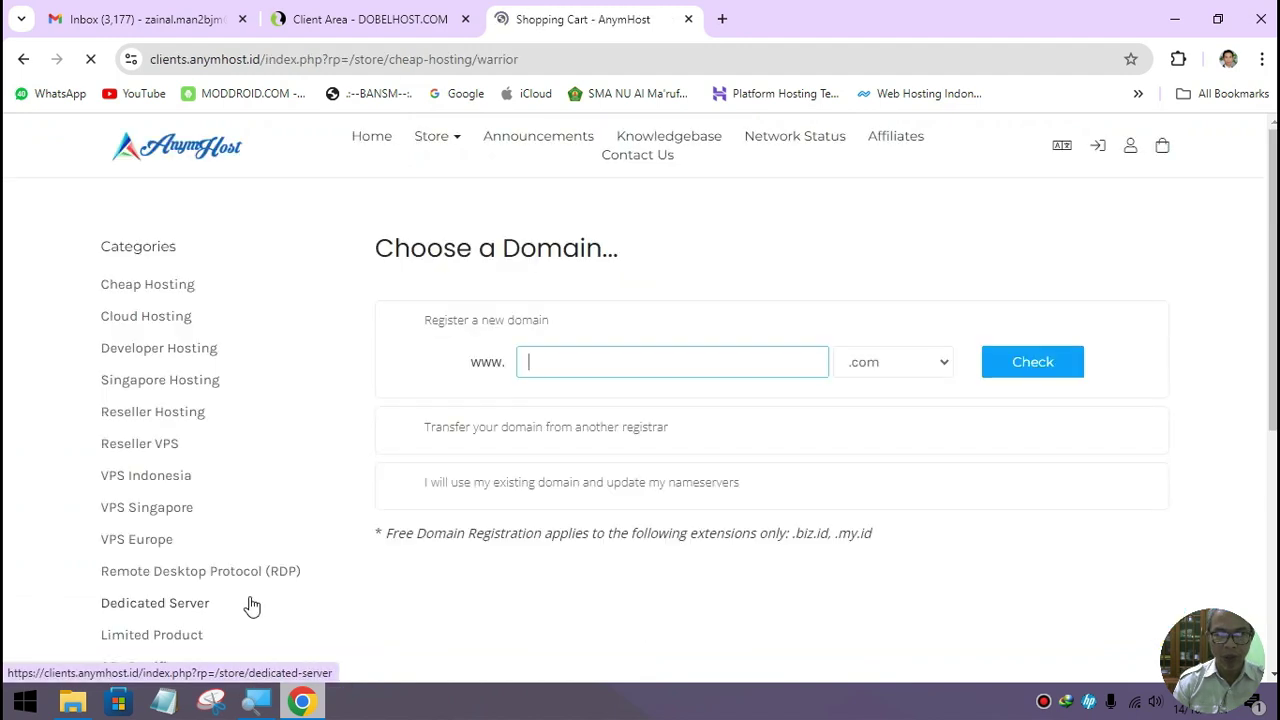
pyautogui.click(23, 59)
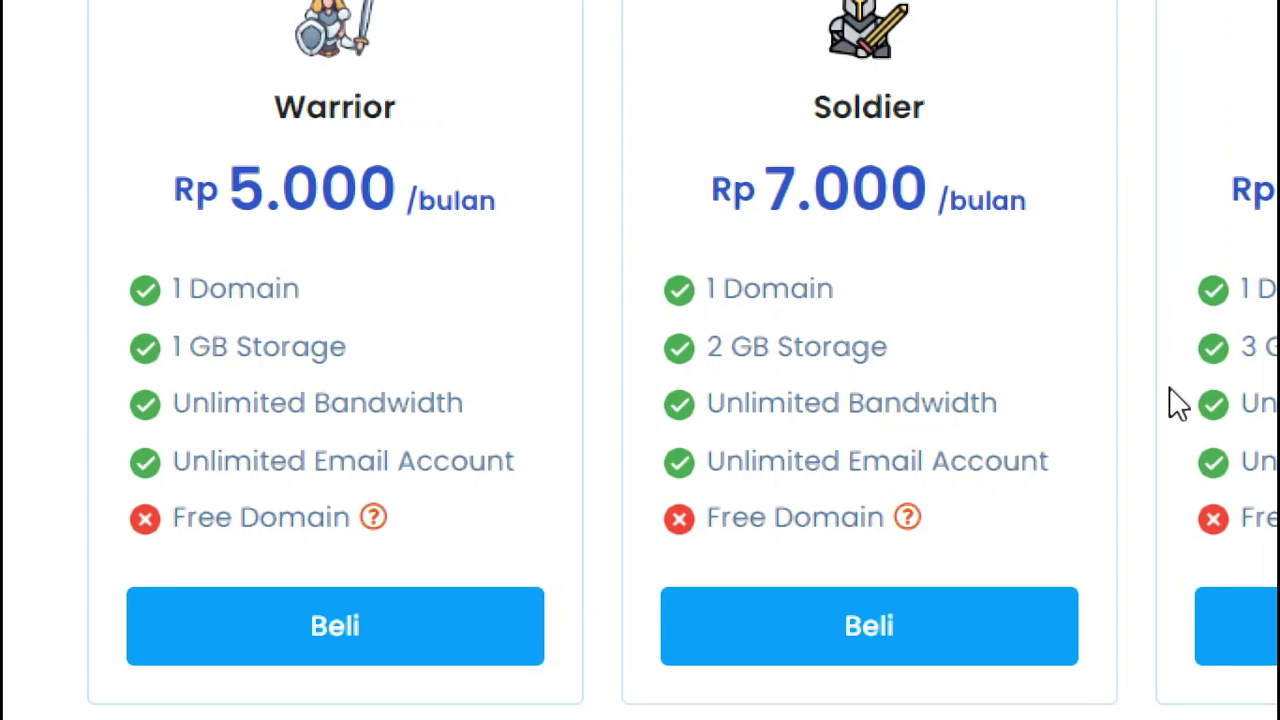
# Highlight Soldier's 2 GB storage and Elite's Rp 10.000 price, then order the Warrior plan
pyautogui.doubleClick(683, 343)
pyautogui.moveTo(721, 343); pyautogui.dragTo(890, 362)
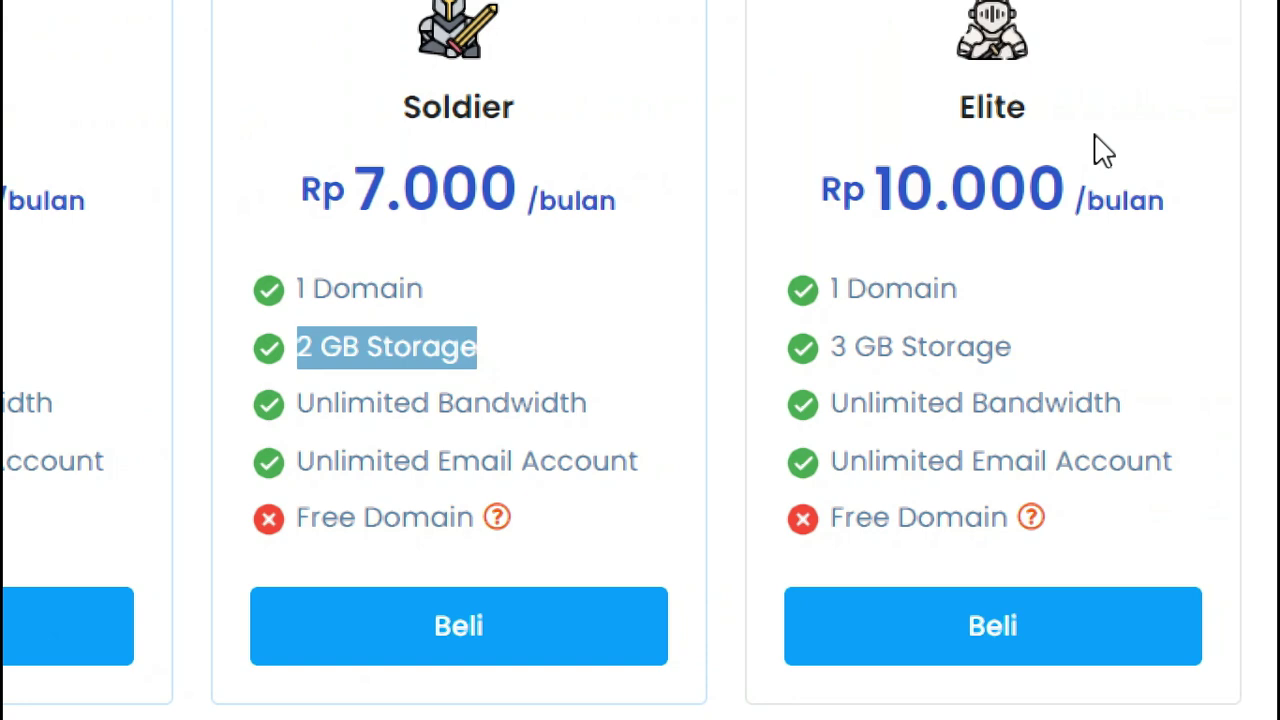
pyautogui.moveTo(824, 186); pyautogui.dragTo(1183, 197)
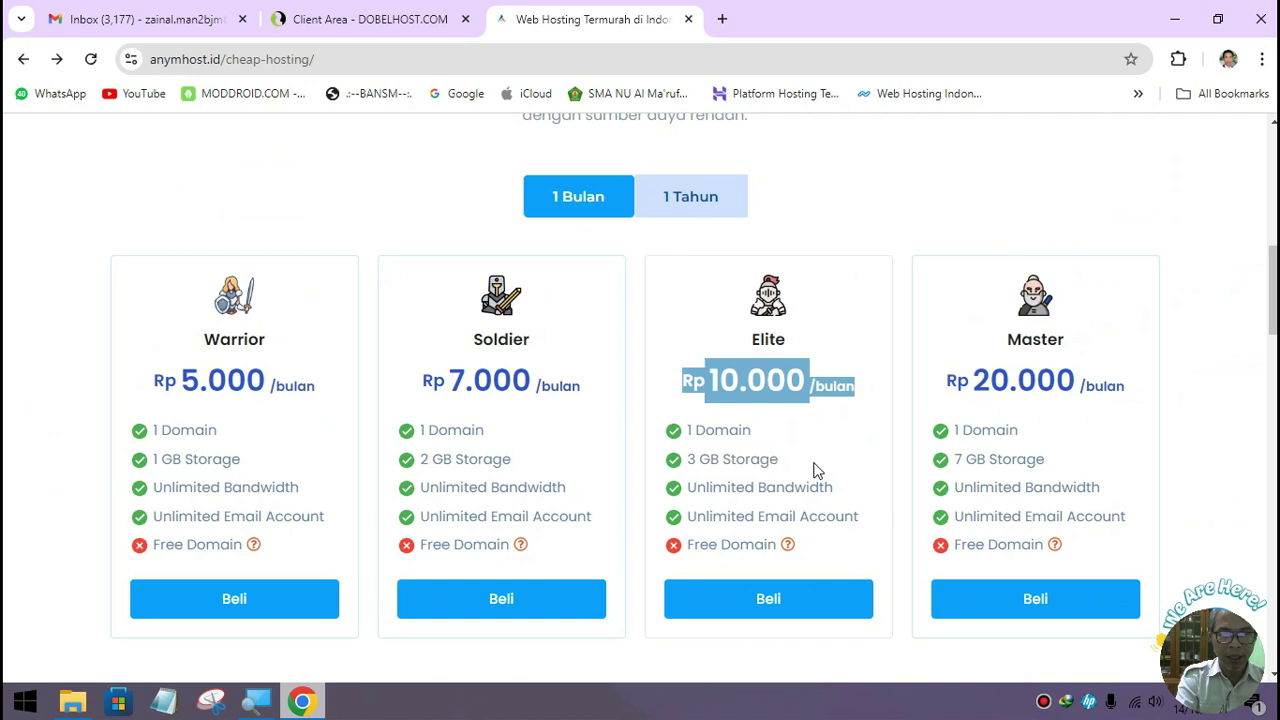
pyautogui.click(267, 605)
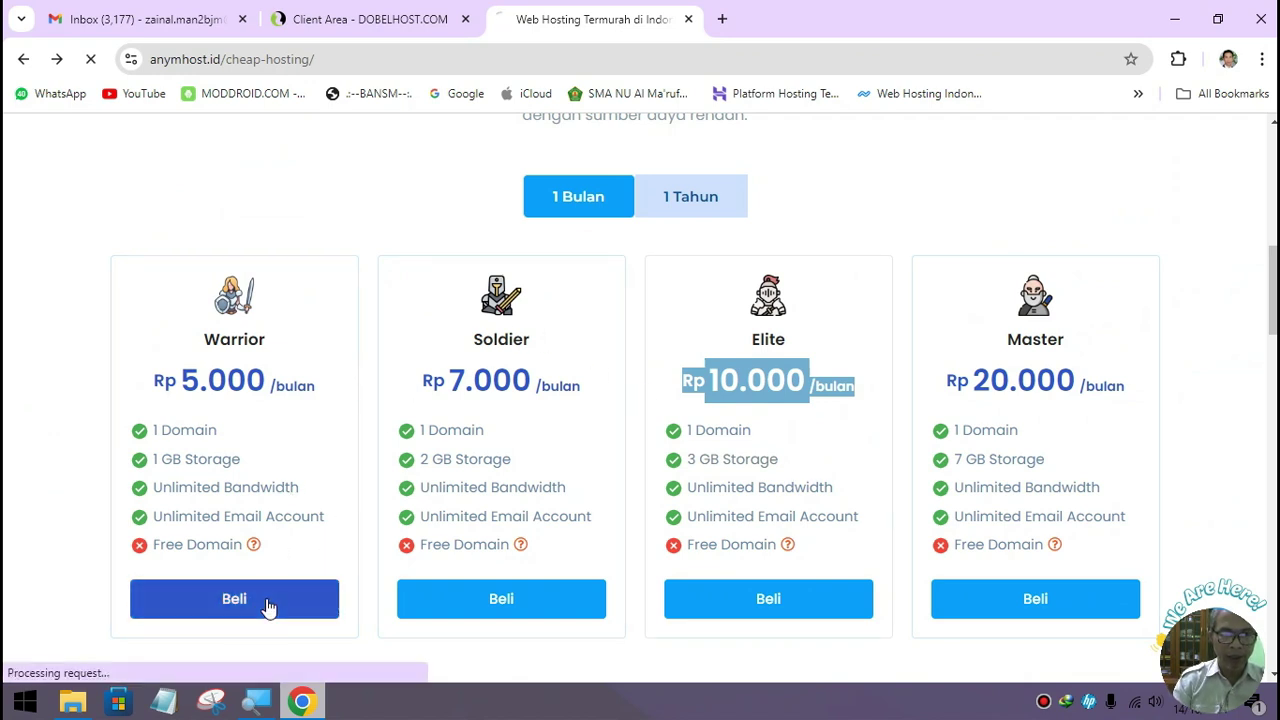
# Choose to use an existing domain with updated nameservers, then select tkjman2bjm.web.id in DobelHost
pyautogui.click(443, 484)
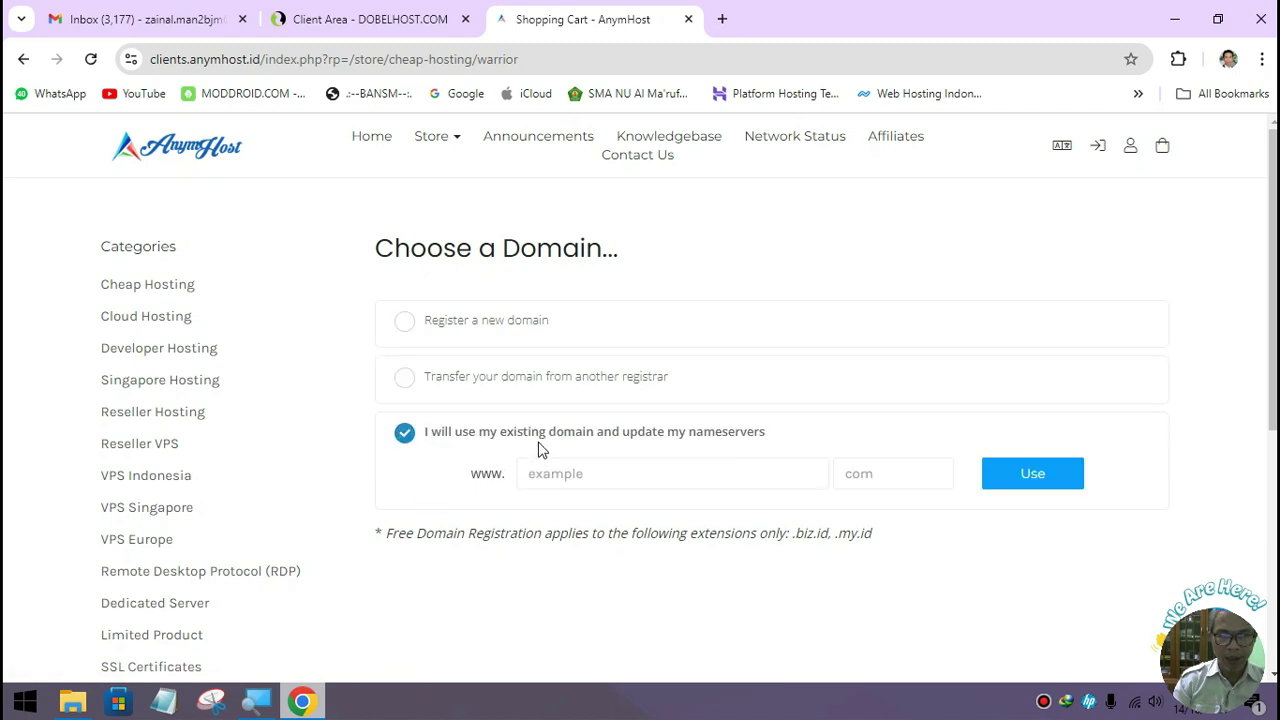
pyautogui.click(570, 474)
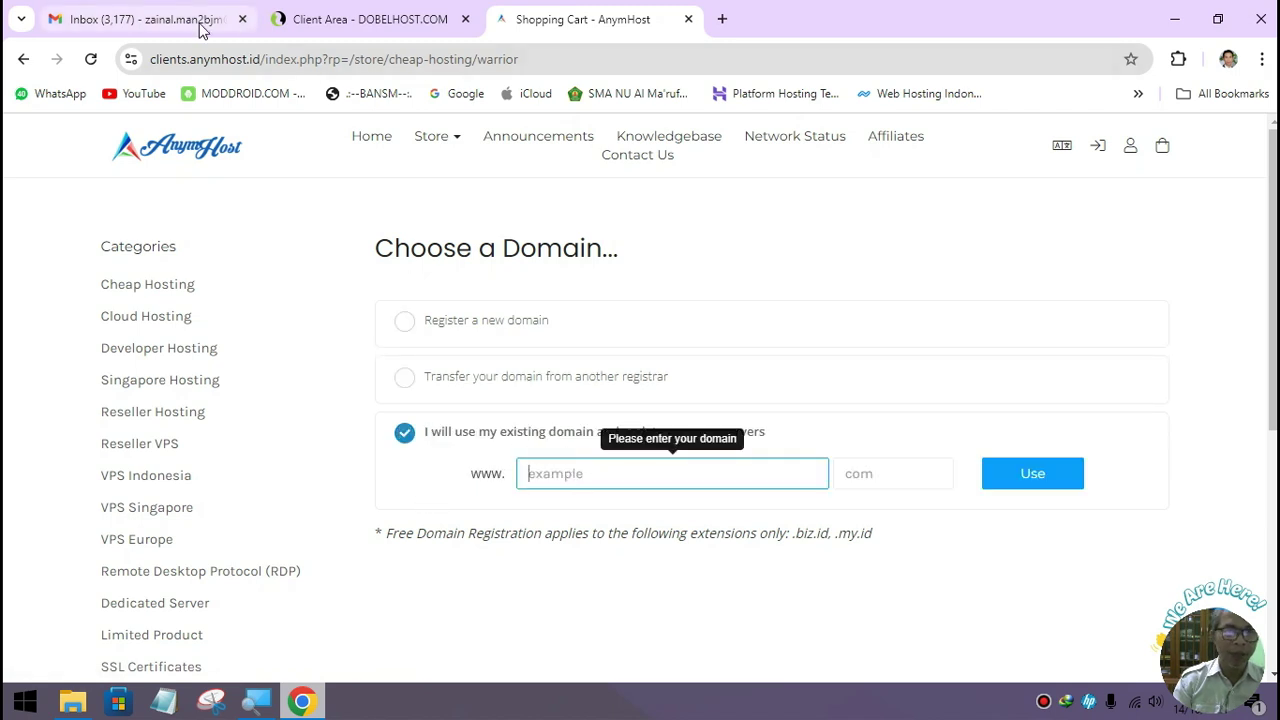
pyautogui.click(350, 28)
pyautogui.moveTo(600, 410); pyautogui.dragTo(490, 418)
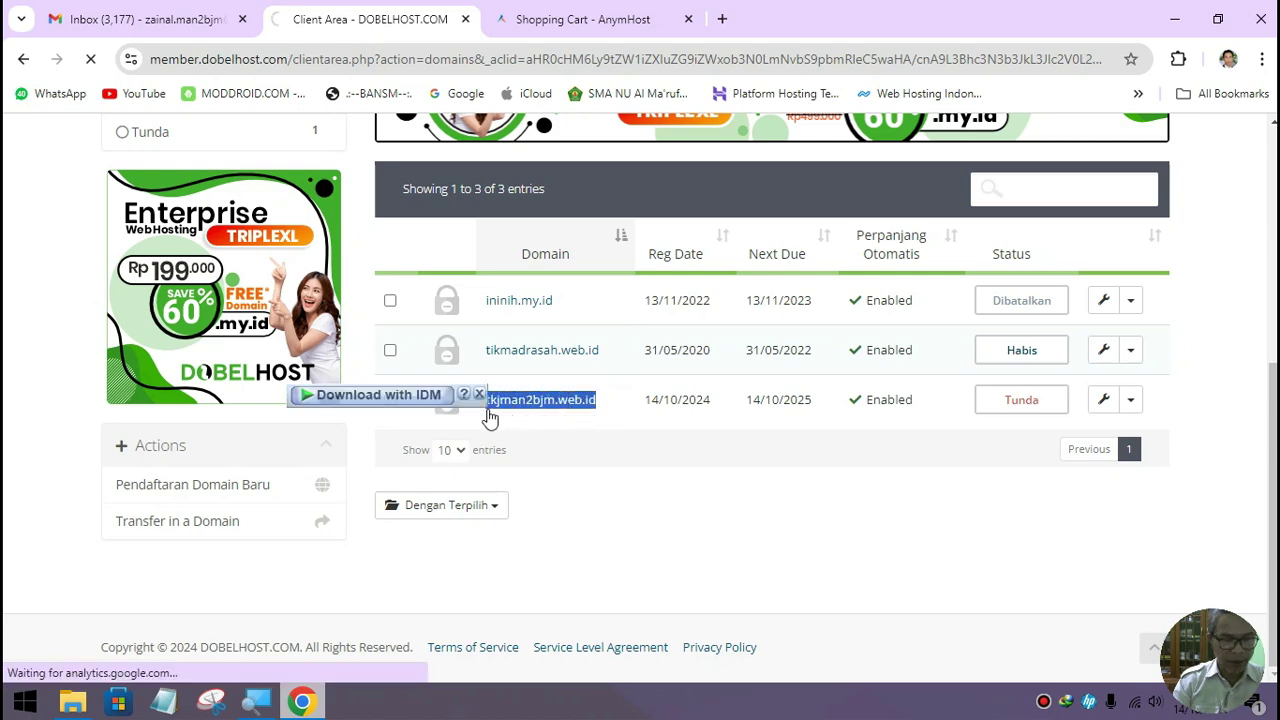
# Copy tkjman2bjm.web.id into Notepad and minimize the Notepad window
pyautogui.hotkey('ctrl', 'c')
pyautogui.hotkey('alt', 'Tab')
pyautogui.hotkey('ctrl', 'v')
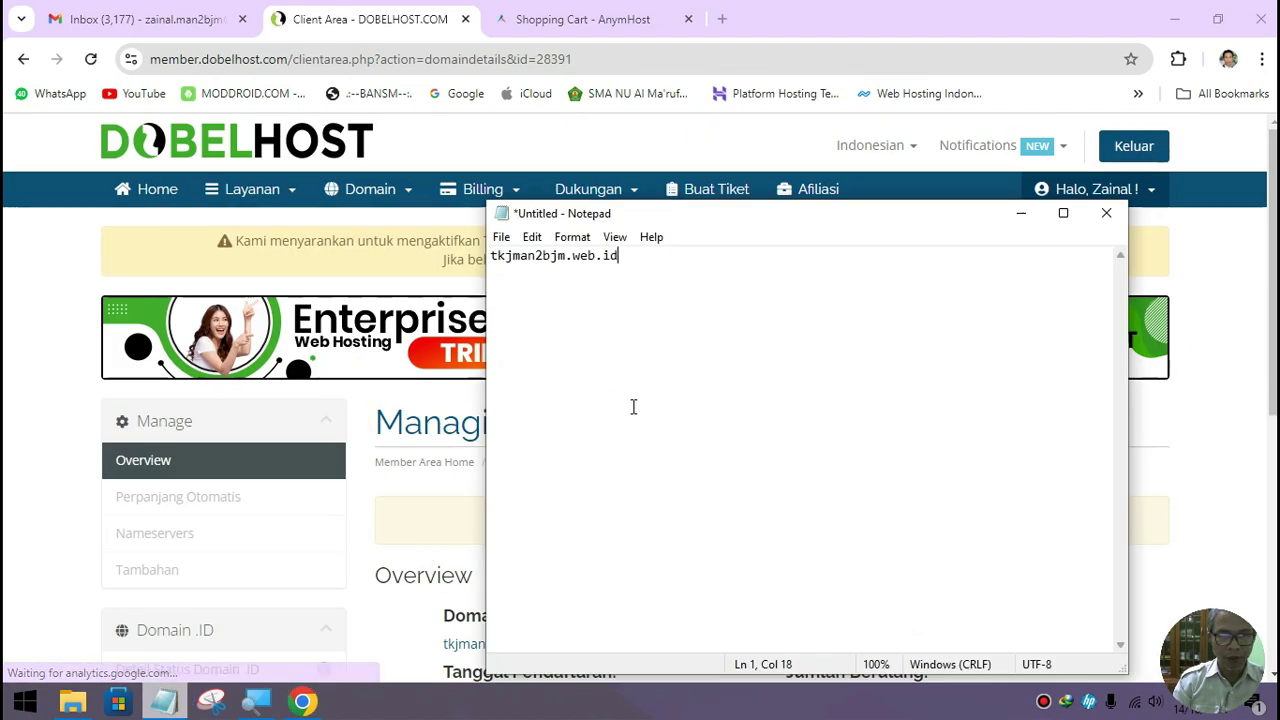
pyautogui.moveTo(638, 252); pyautogui.dragTo(485, 262)
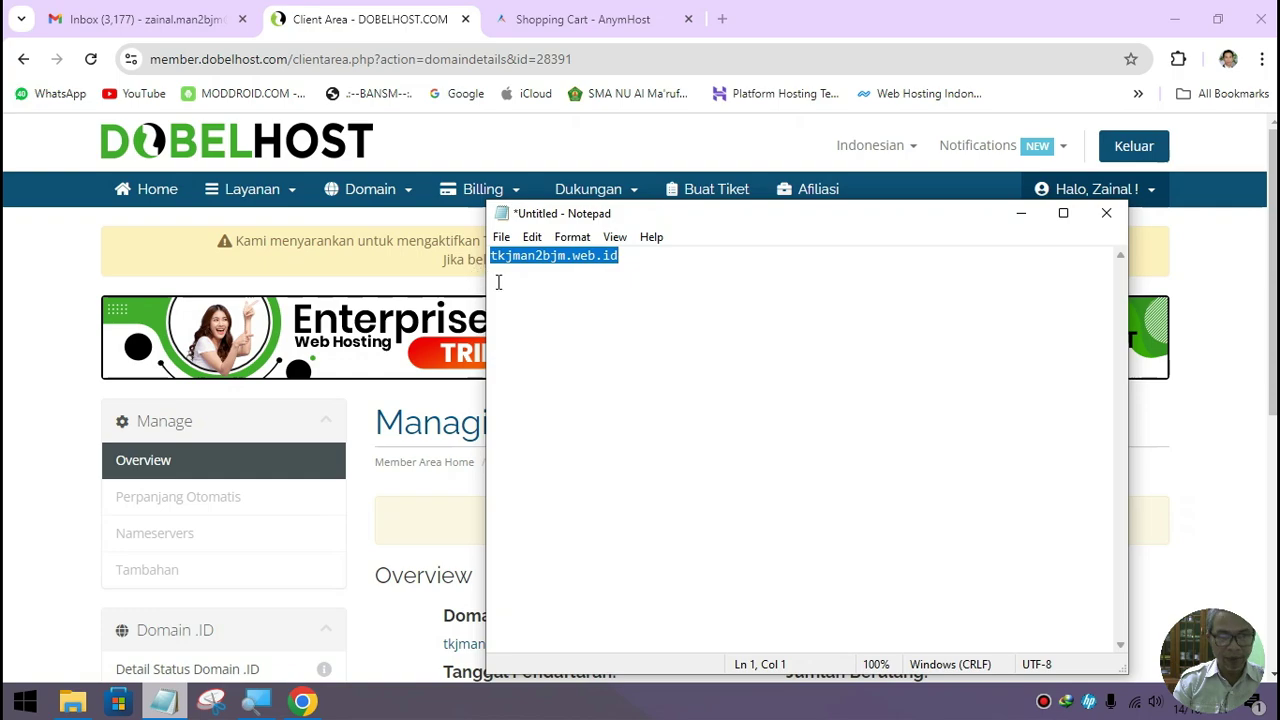
pyautogui.click(1021, 213)
# Reopen Domain Saya to check the domain is not yet active, then return to Gmail
pyautogui.scroll(-1, 765, 432)
pyautogui.scroll(-3, 764, 434)
pyautogui.scroll(4, 764, 434)
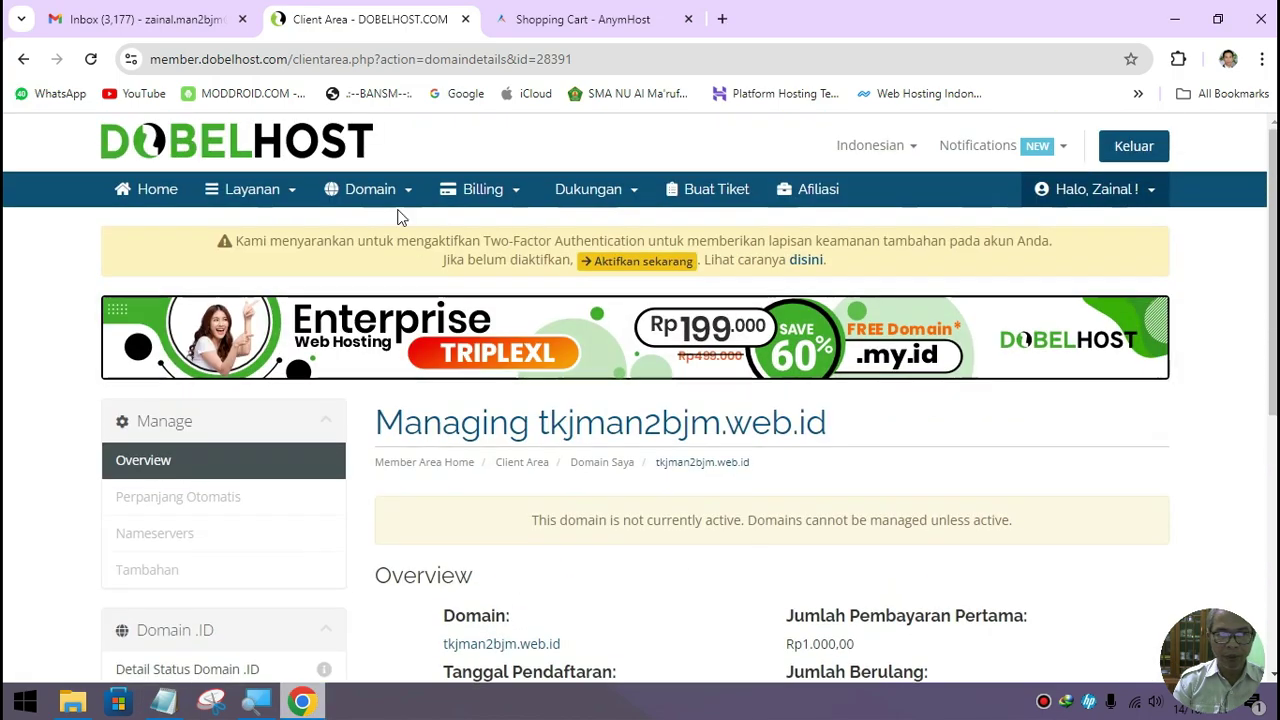
pyautogui.click(388, 192)
pyautogui.click(390, 226)
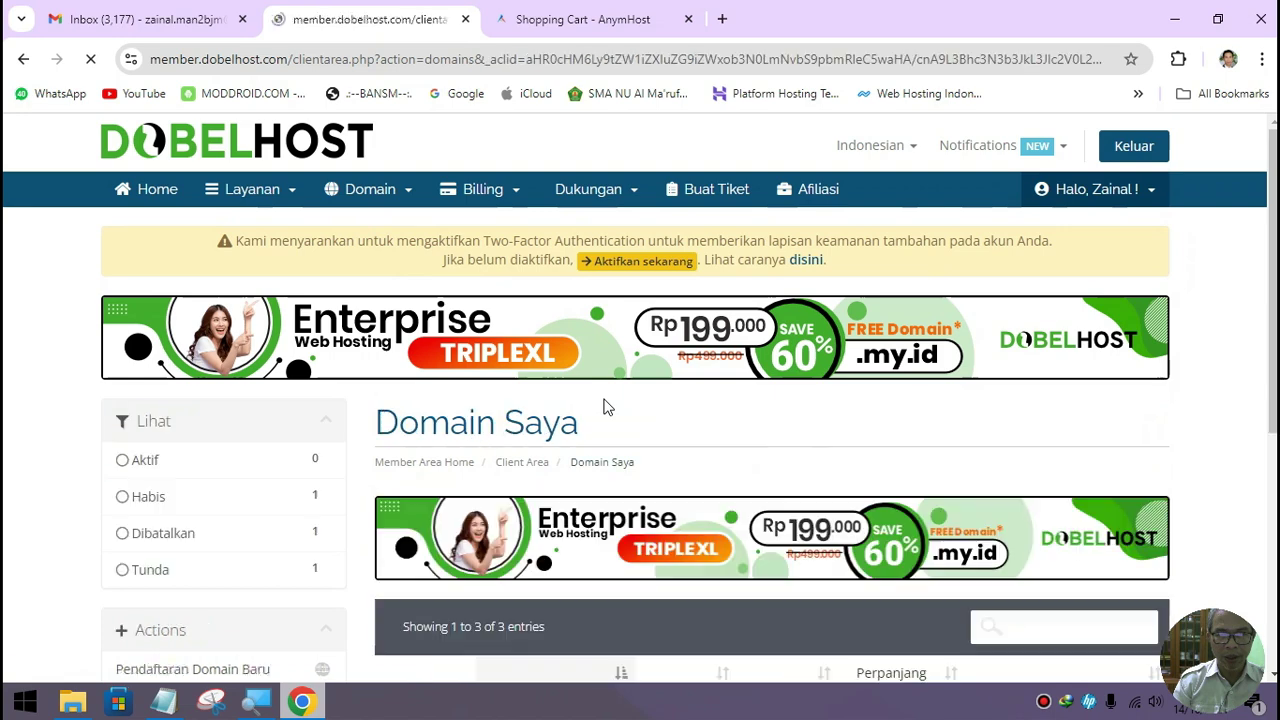
pyautogui.scroll(-5, 603, 406)
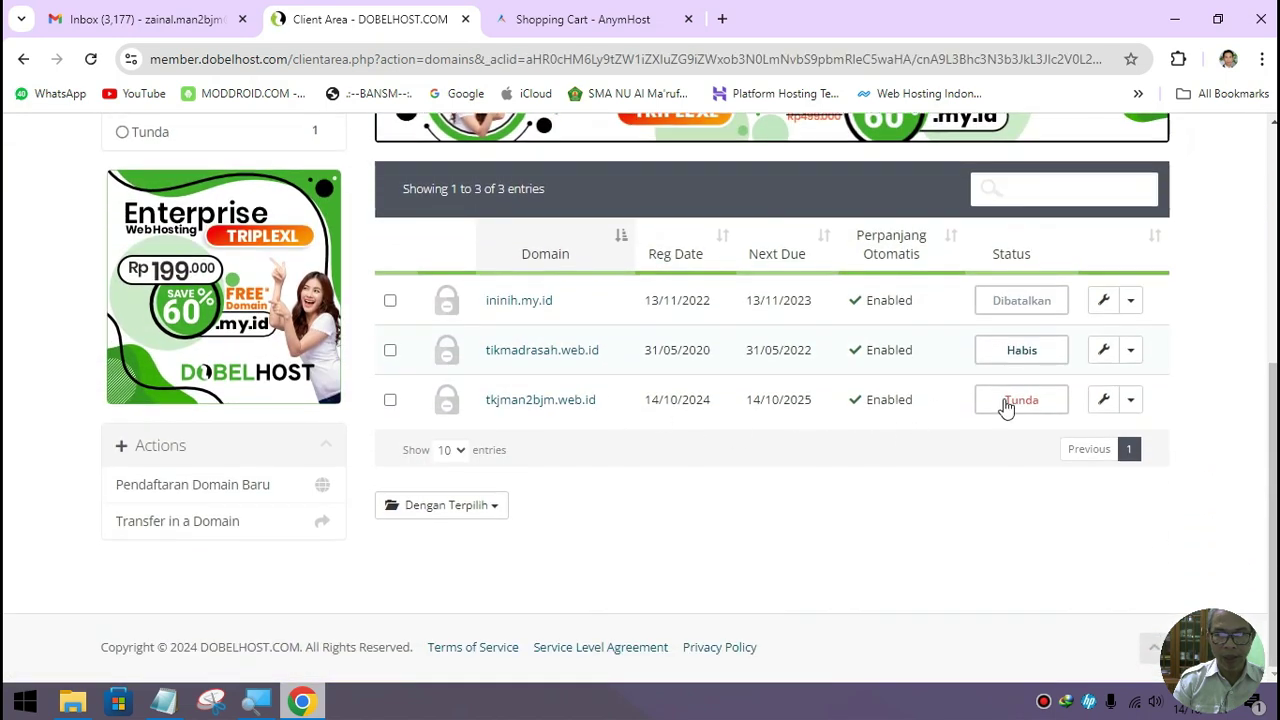
pyautogui.click(129, 22)
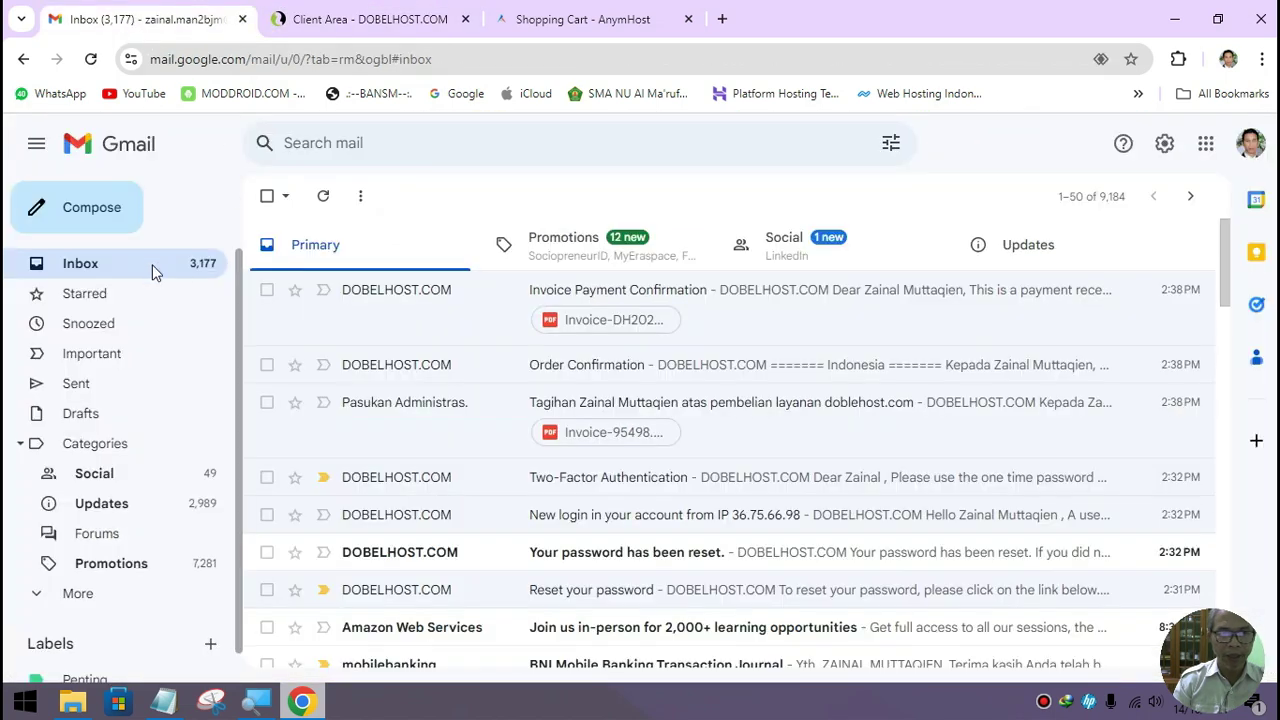
pyautogui.scroll(-1, 77, 541)
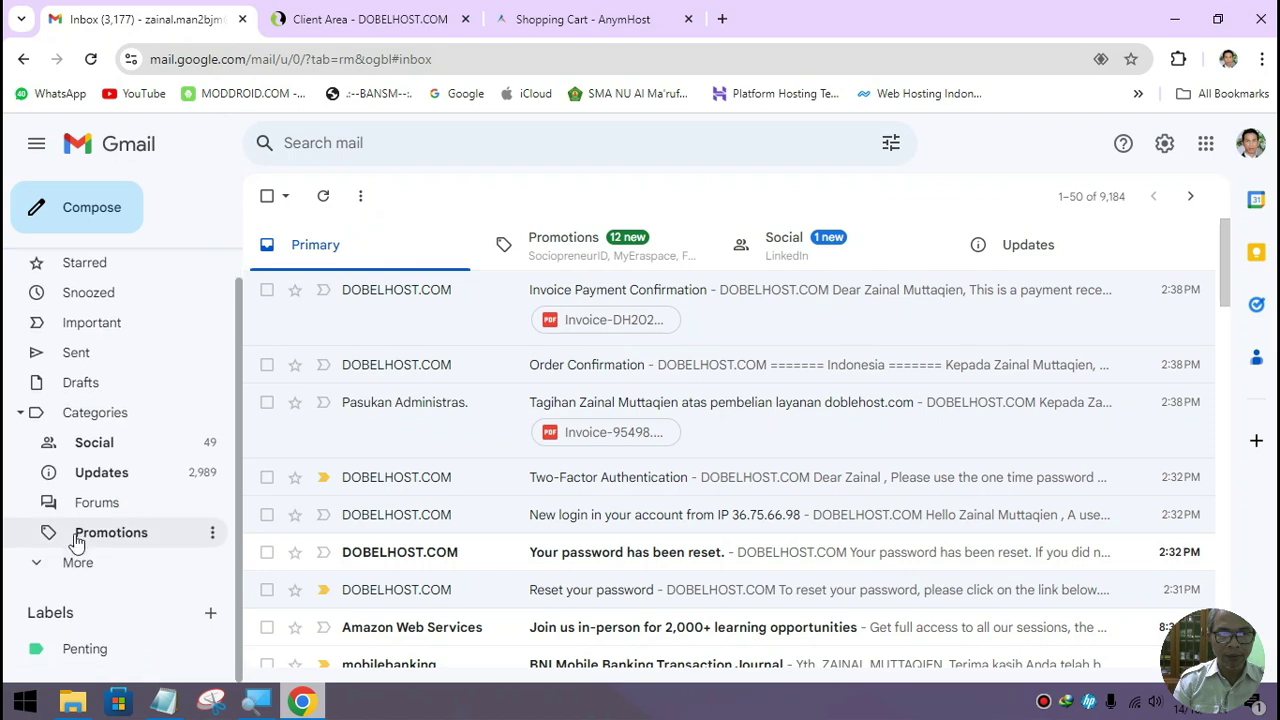
pyautogui.click(77, 563)
pyautogui.scroll(-2, 128, 520)
pyautogui.click(123, 473)
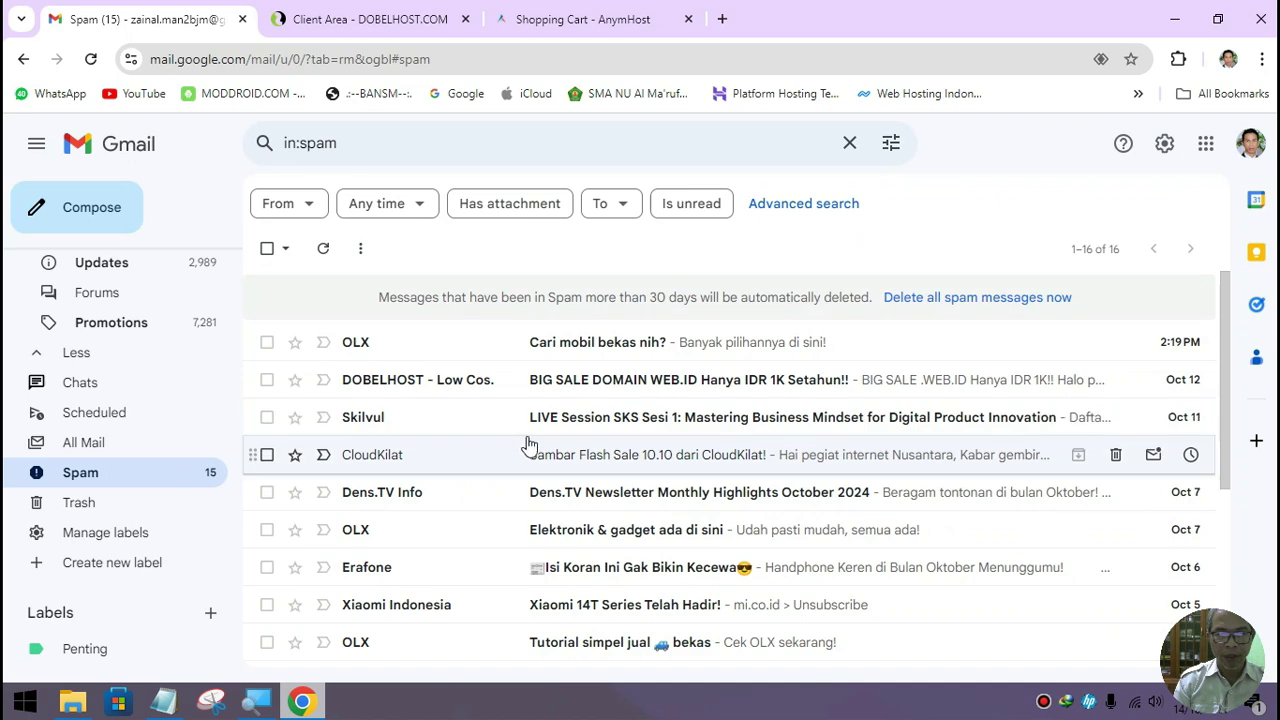
pyautogui.scroll(-3, 520, 478)
pyautogui.scroll(3, 519, 470)
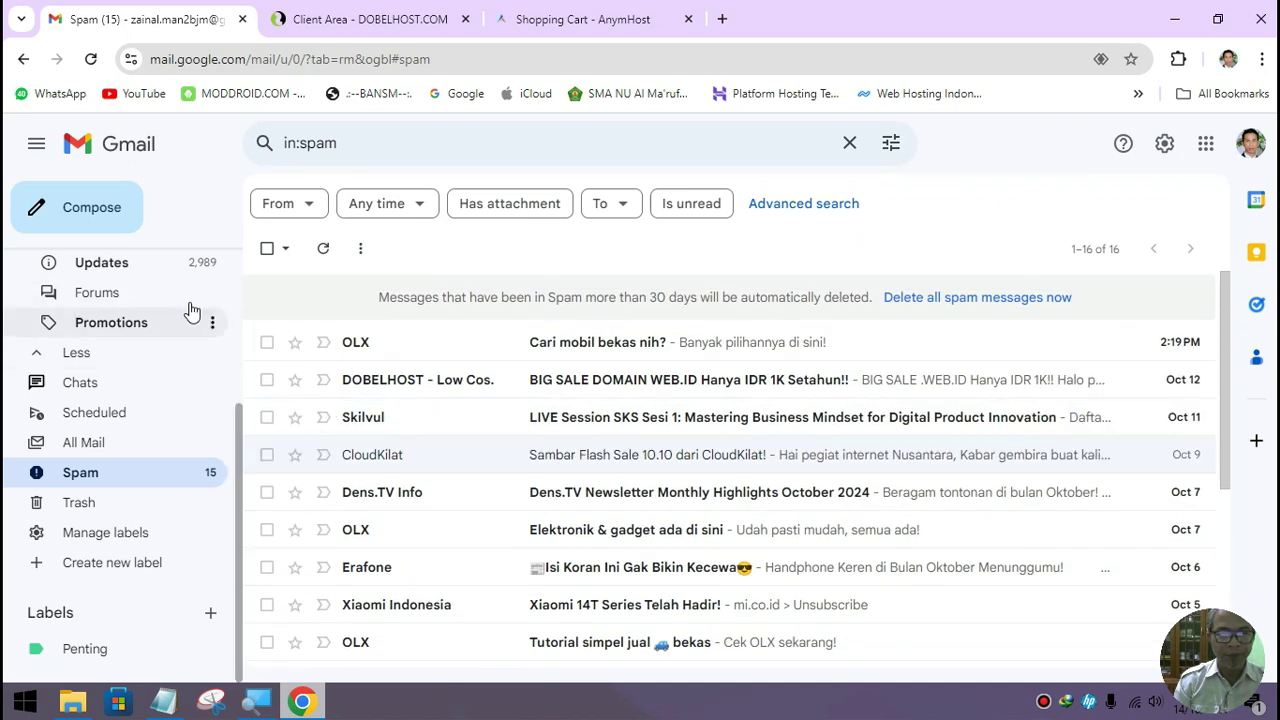
pyautogui.scroll(3, 150, 330)
pyautogui.click(122, 268)
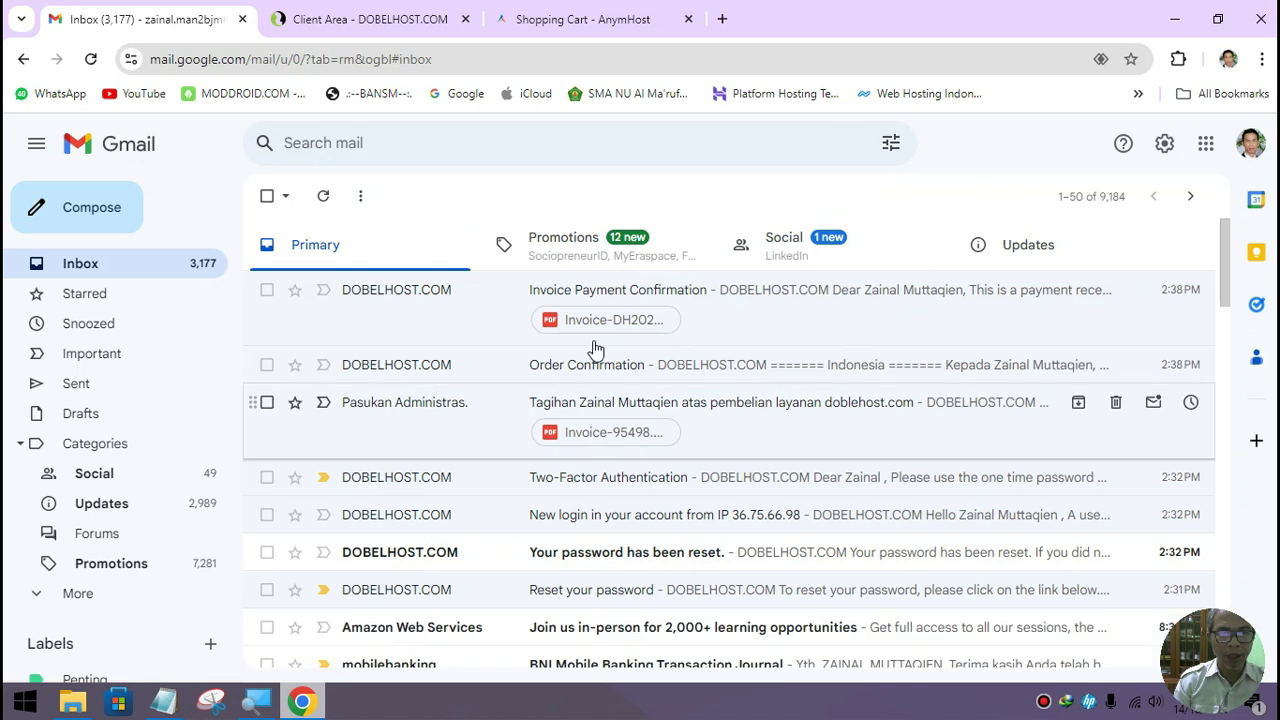
# Enter tkjman2bjm with the web.id extension as the existing domain and submit it
pyautogui.click(575, 18)
pyautogui.hotkey('ctrl', 'v')
pyautogui.moveTo(612, 474); pyautogui.dragTo(700, 463)
pyautogui.press('BackSpace')
pyautogui.write('m')
pyautogui.click(862, 471)
pyautogui.write('w')
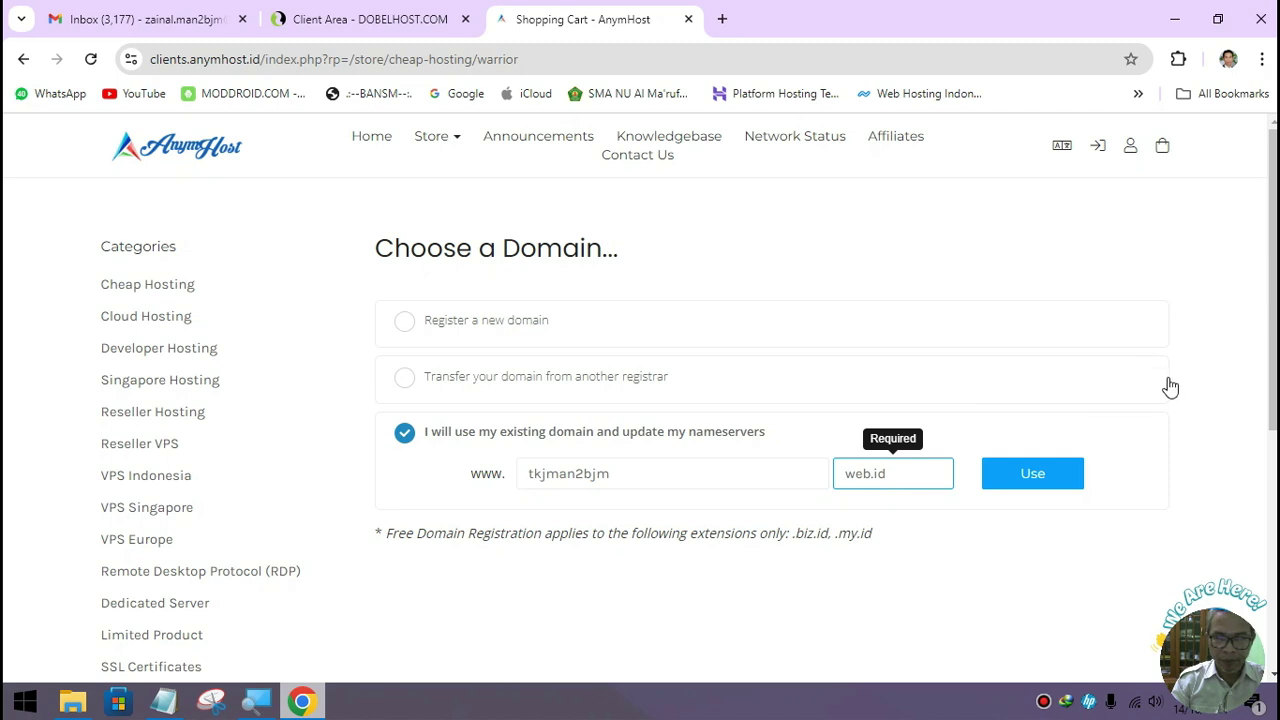
pyautogui.click(1033, 484)
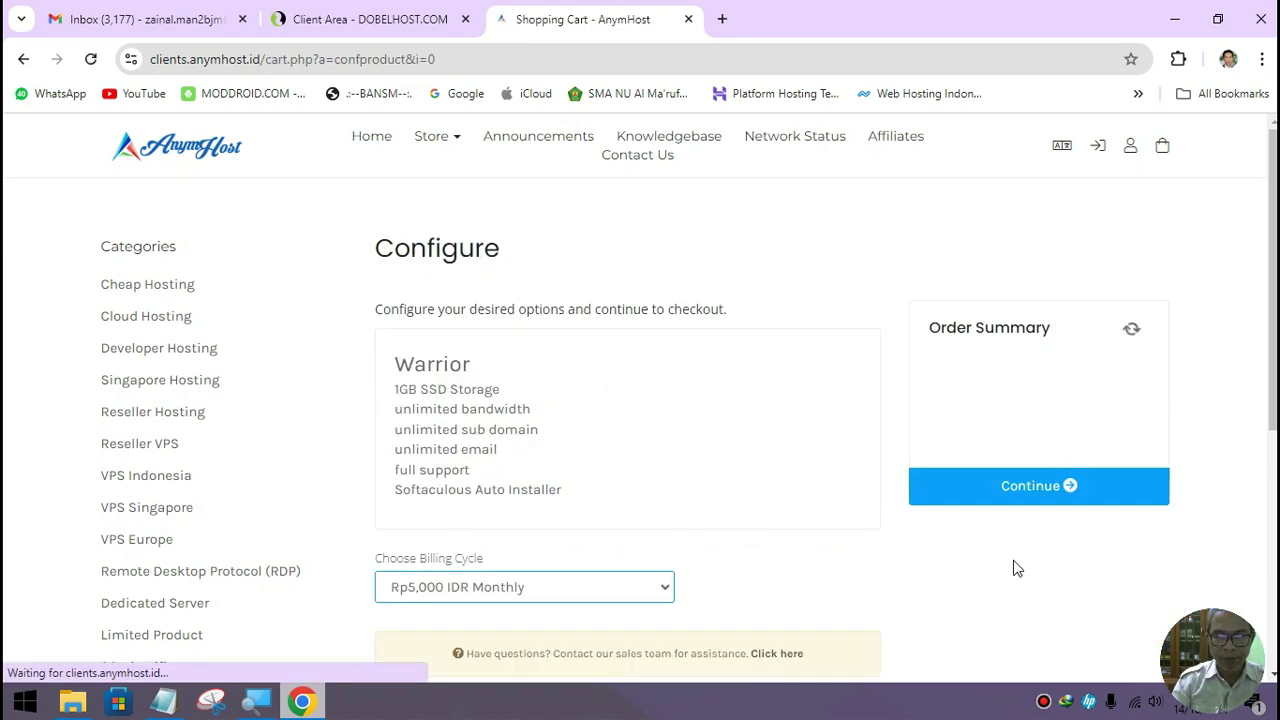
# Choose the Rp50,000 IDR annual billing cycle with free domain for Warrior
pyautogui.scroll(-3, 745, 493)
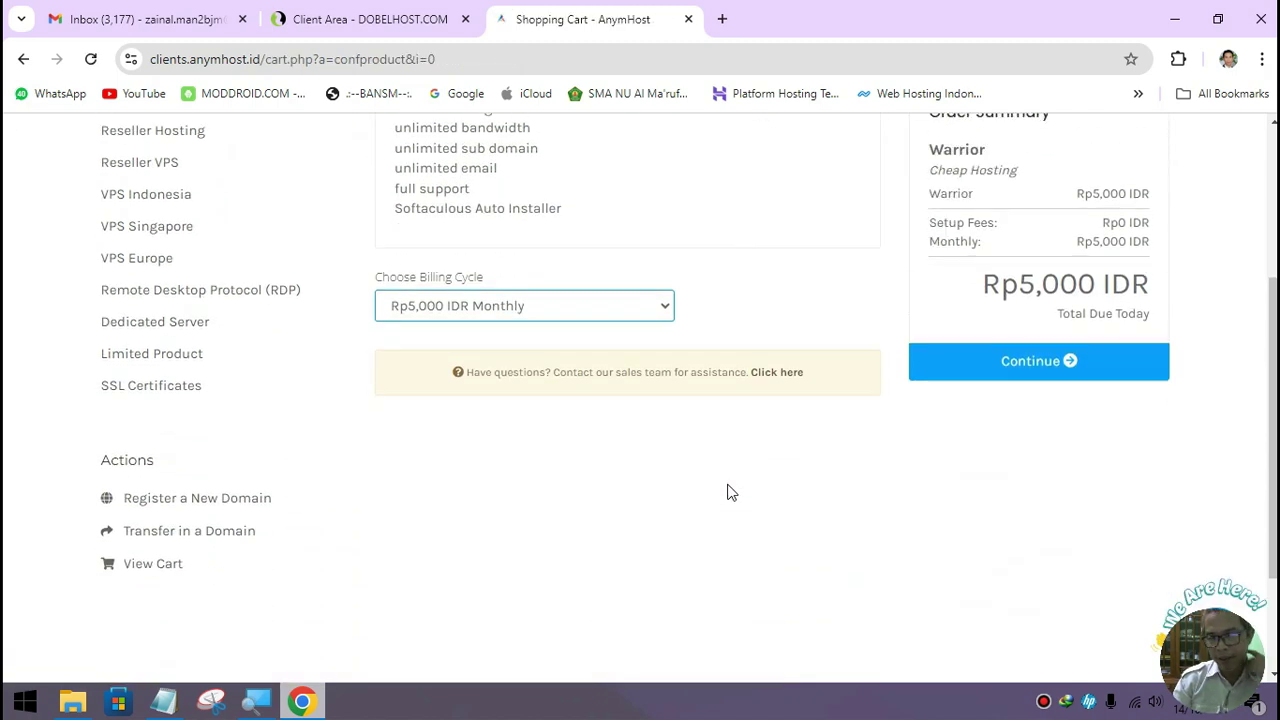
pyautogui.scroll(2, 697, 479)
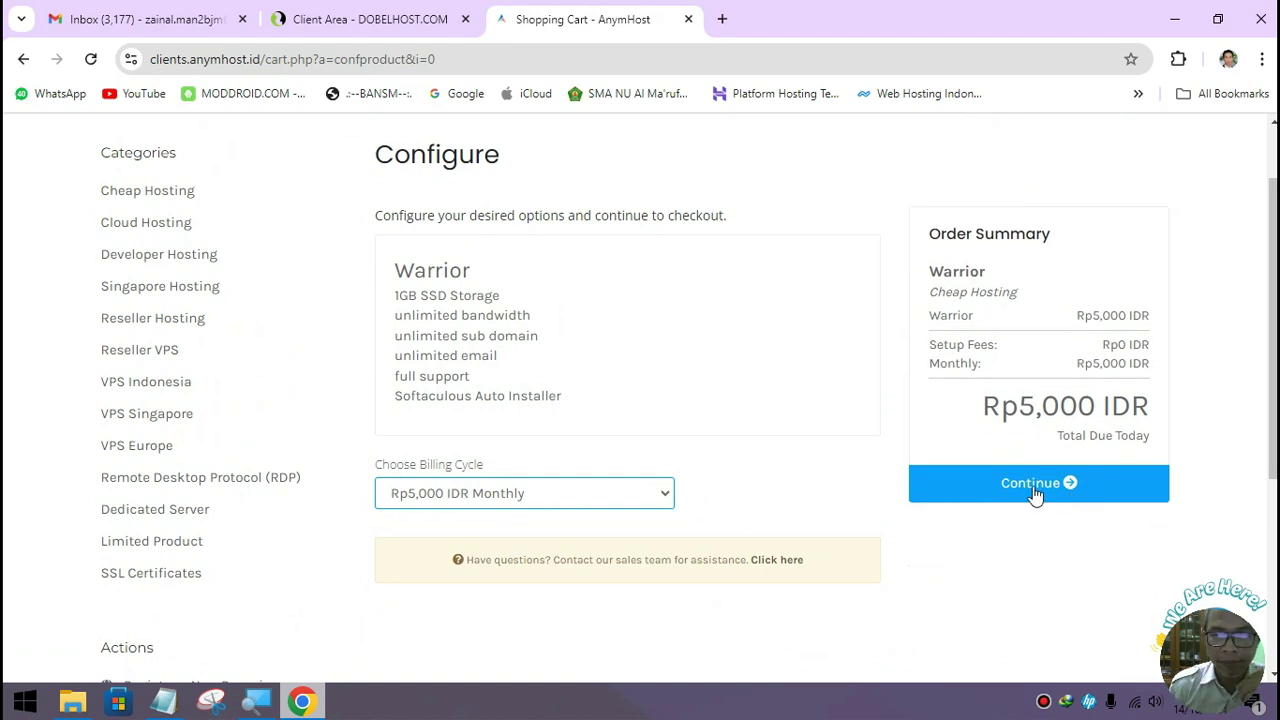
pyautogui.scroll(1, 873, 415)
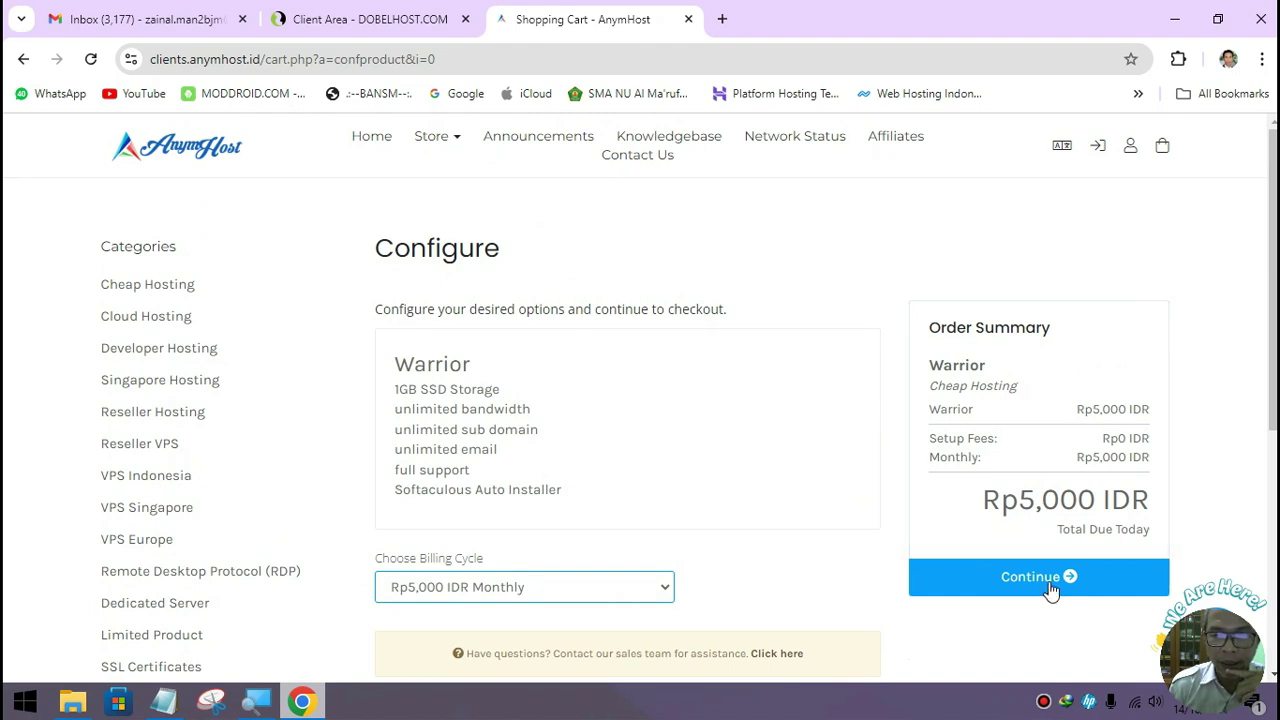
pyautogui.click(660, 591)
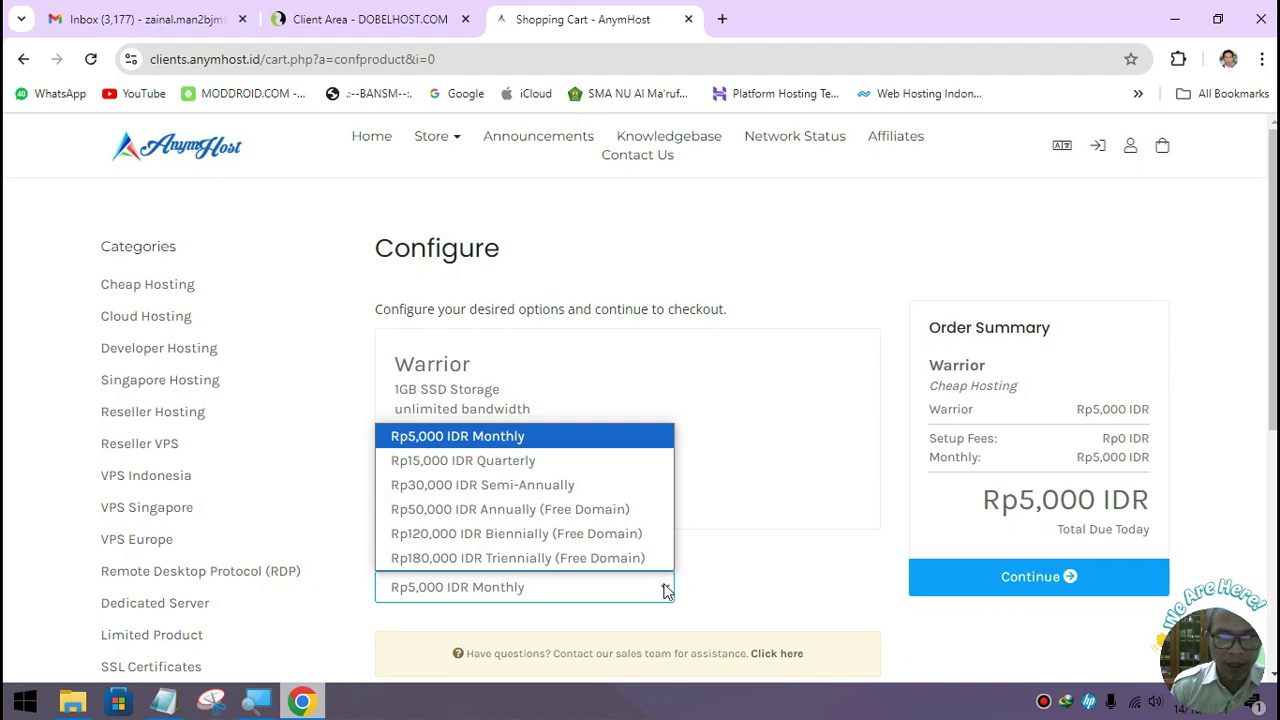
pyautogui.click(622, 510)
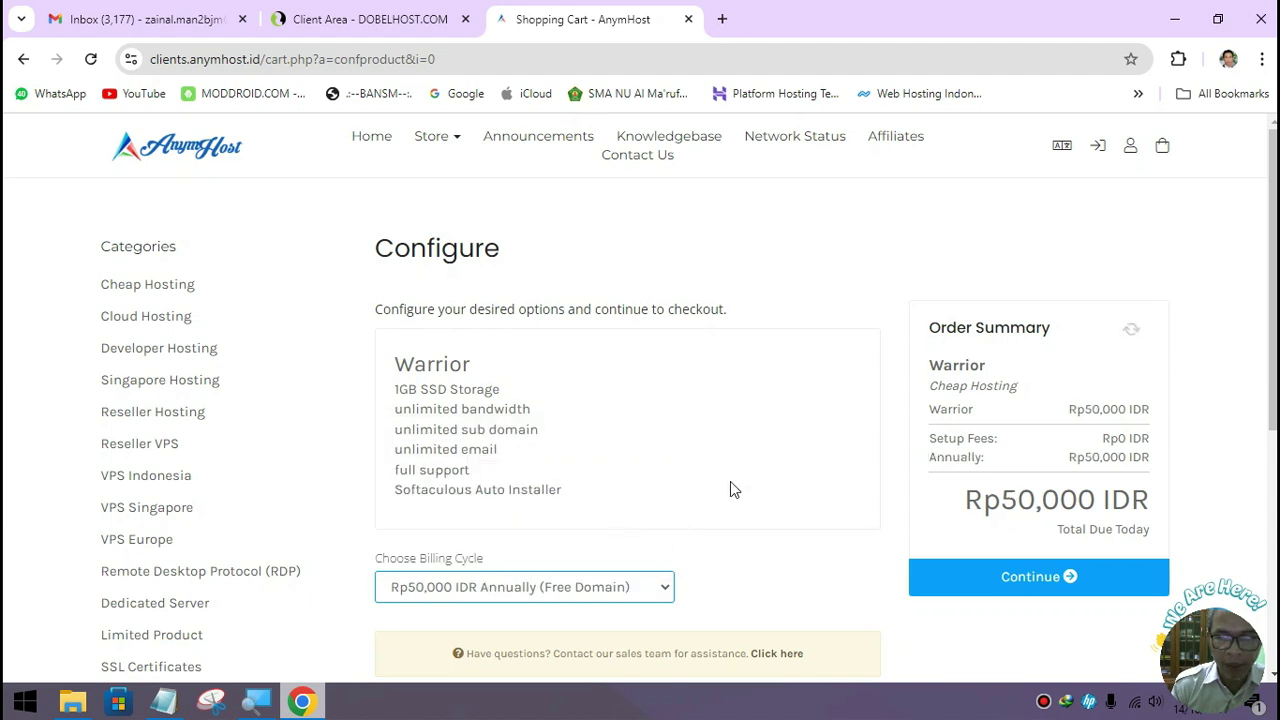
pyautogui.click(660, 594)
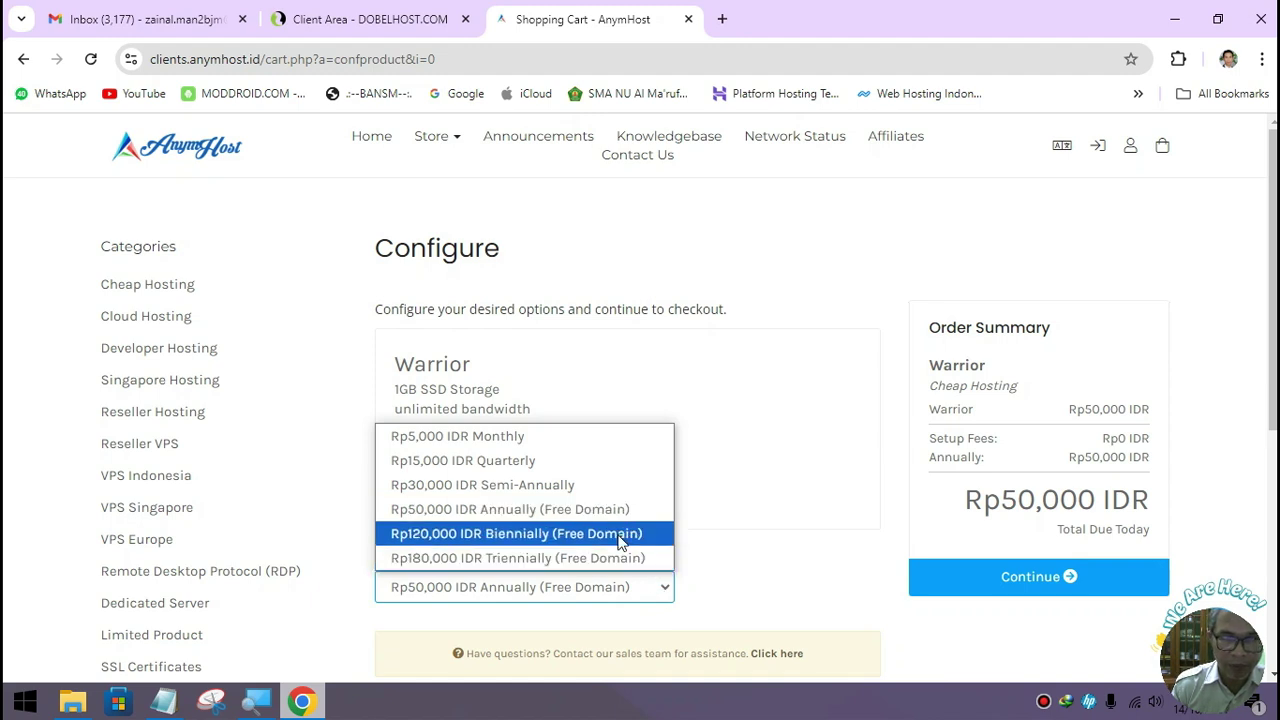
pyautogui.click(540, 512)
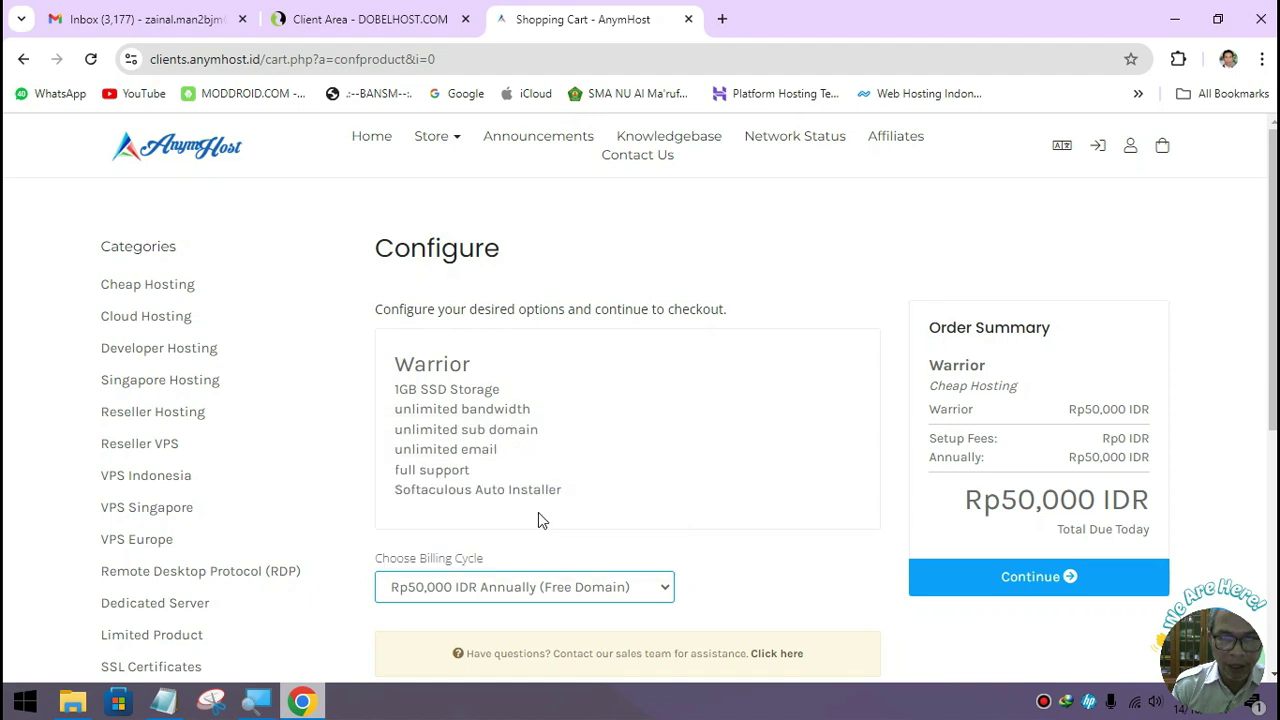
# Compare Rp120,000 biennial and Rp180,000 triennial billing, then return to Rp50,000 annual
pyautogui.click(659, 590)
pyautogui.click(612, 539)
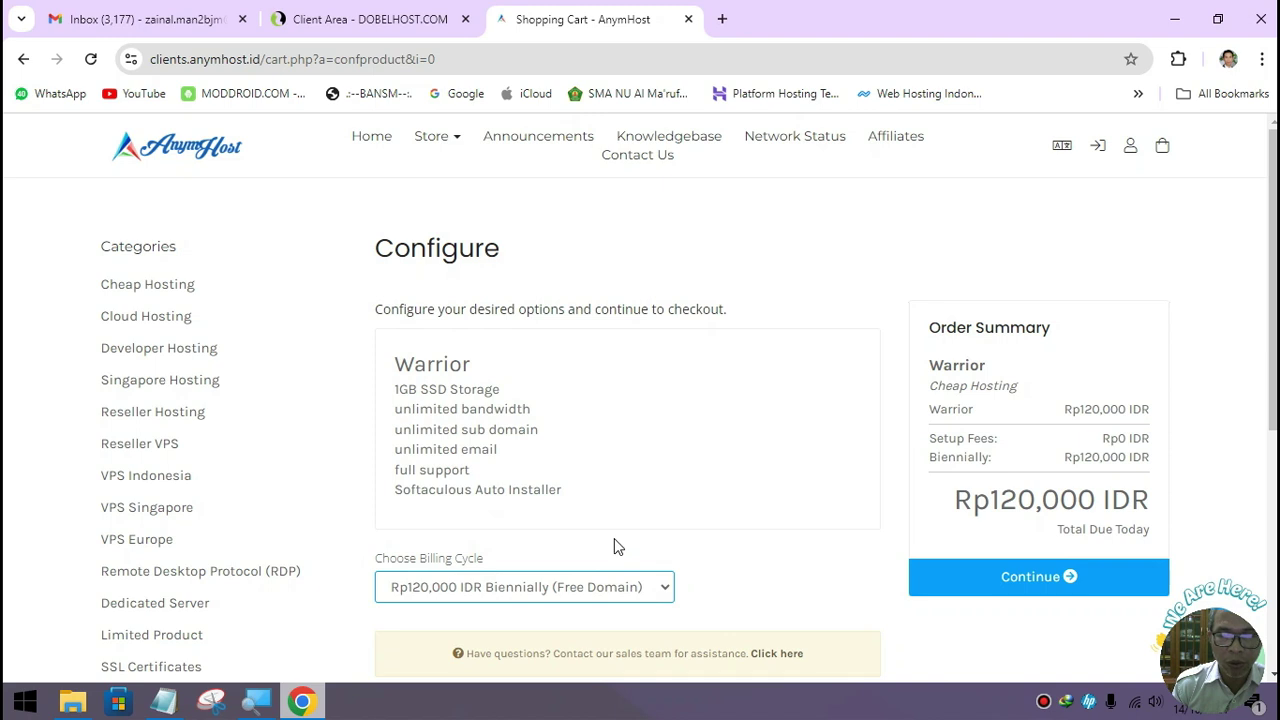
pyautogui.click(667, 594)
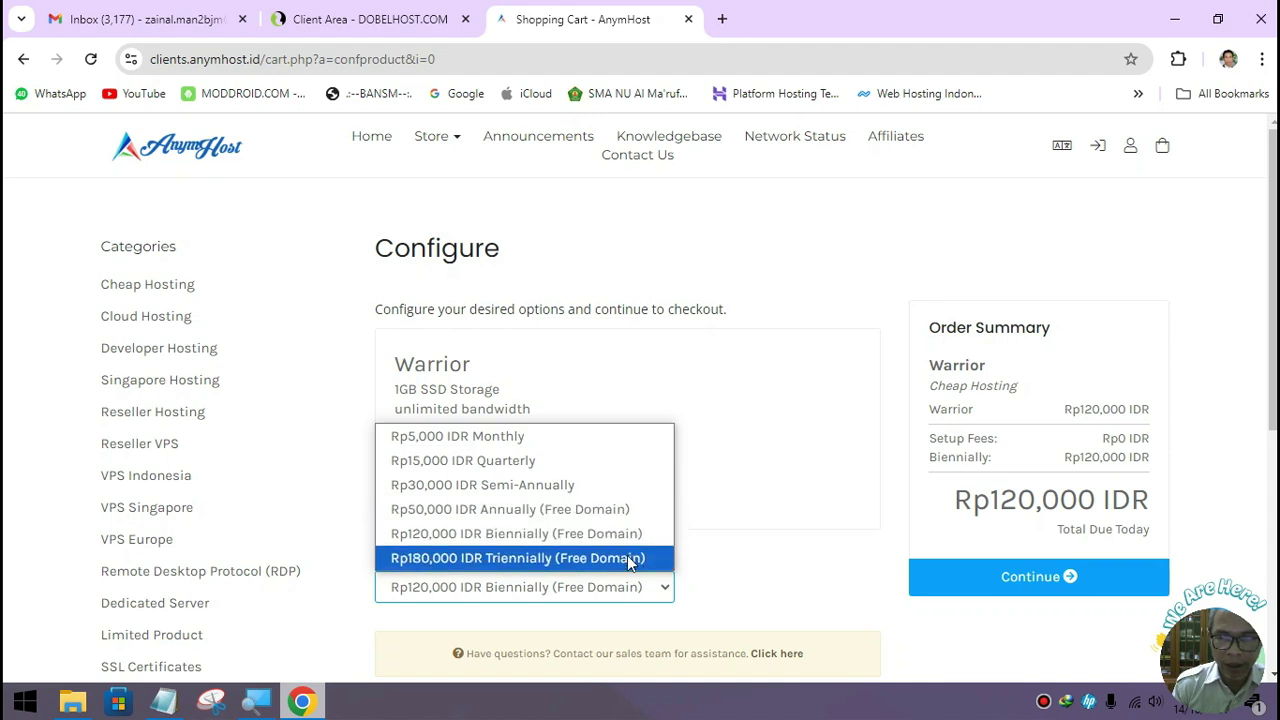
pyautogui.click(630, 559)
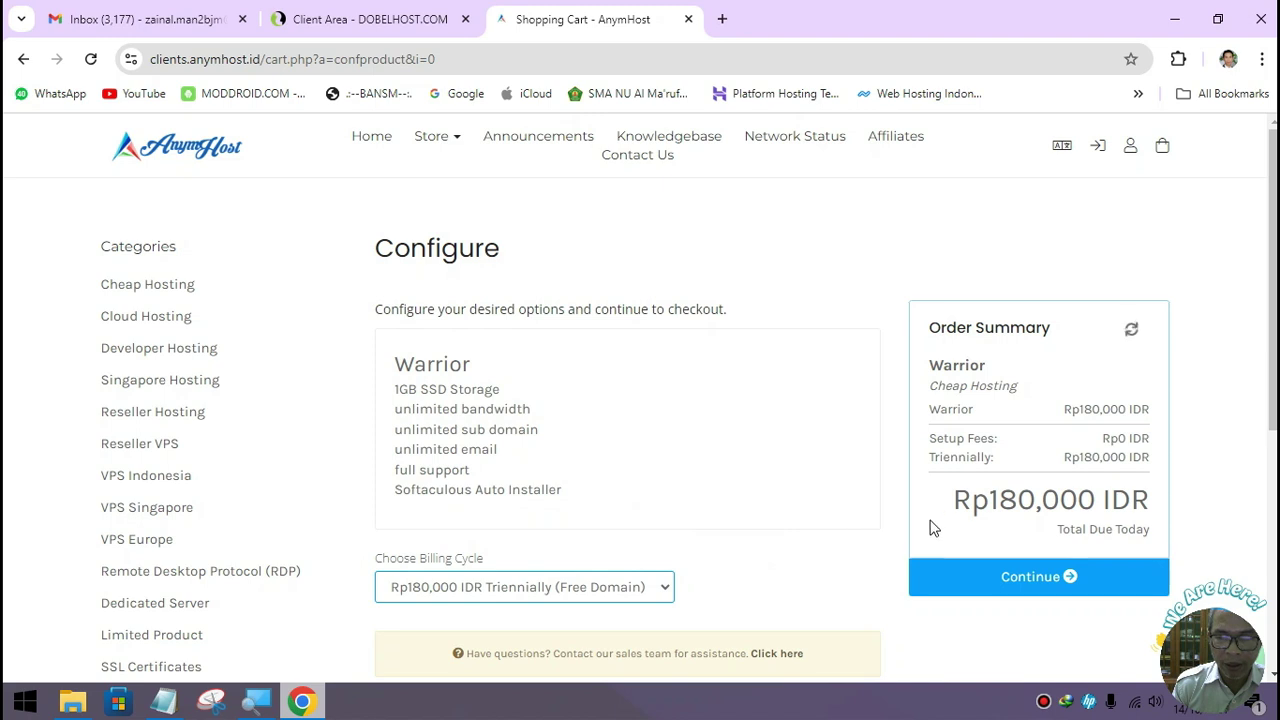
pyautogui.click(665, 588)
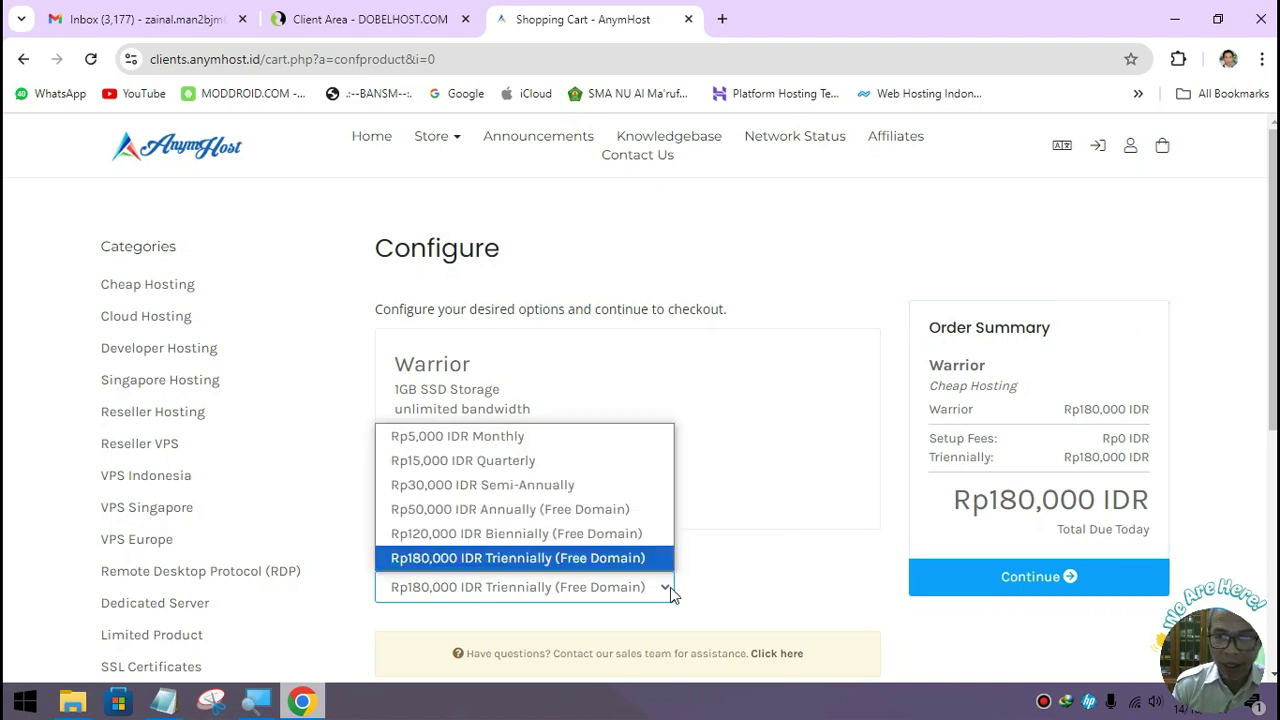
pyautogui.click(633, 510)
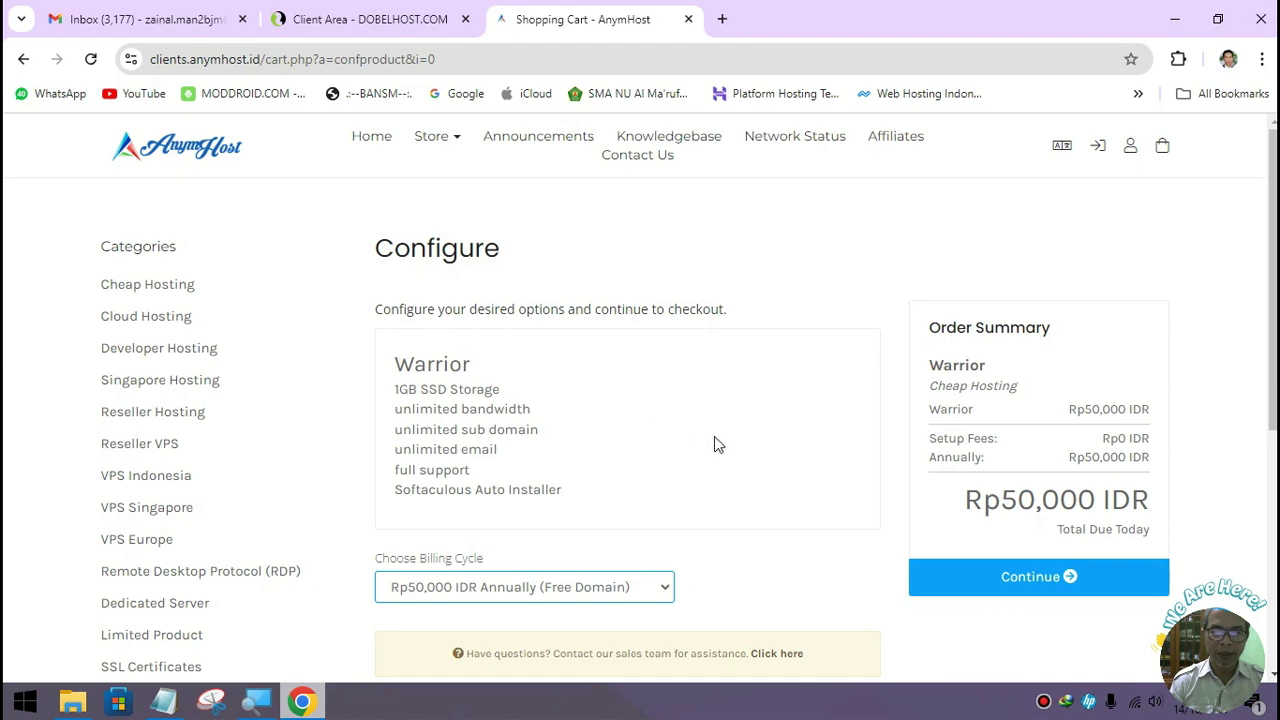
# Continue to Review & Checkout with the annual Warrior order and proceed to checkout
pyautogui.scroll(-3, 671, 431)
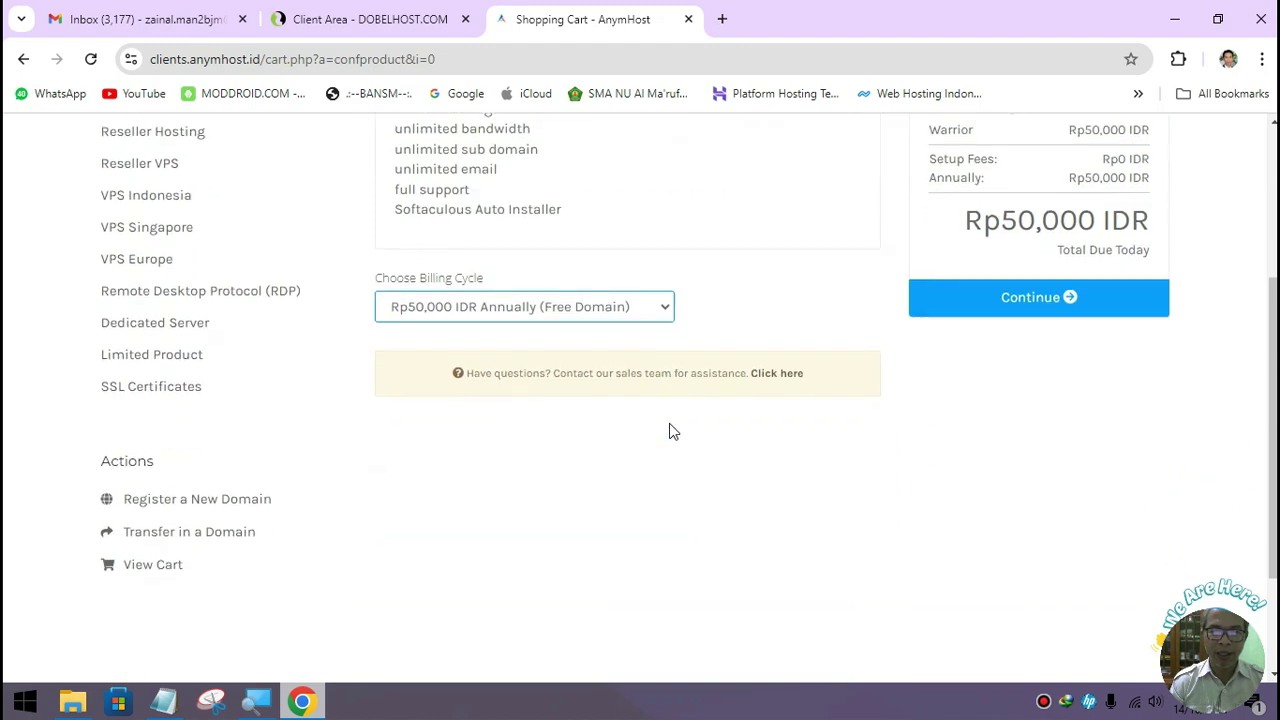
pyautogui.scroll(3, 629, 423)
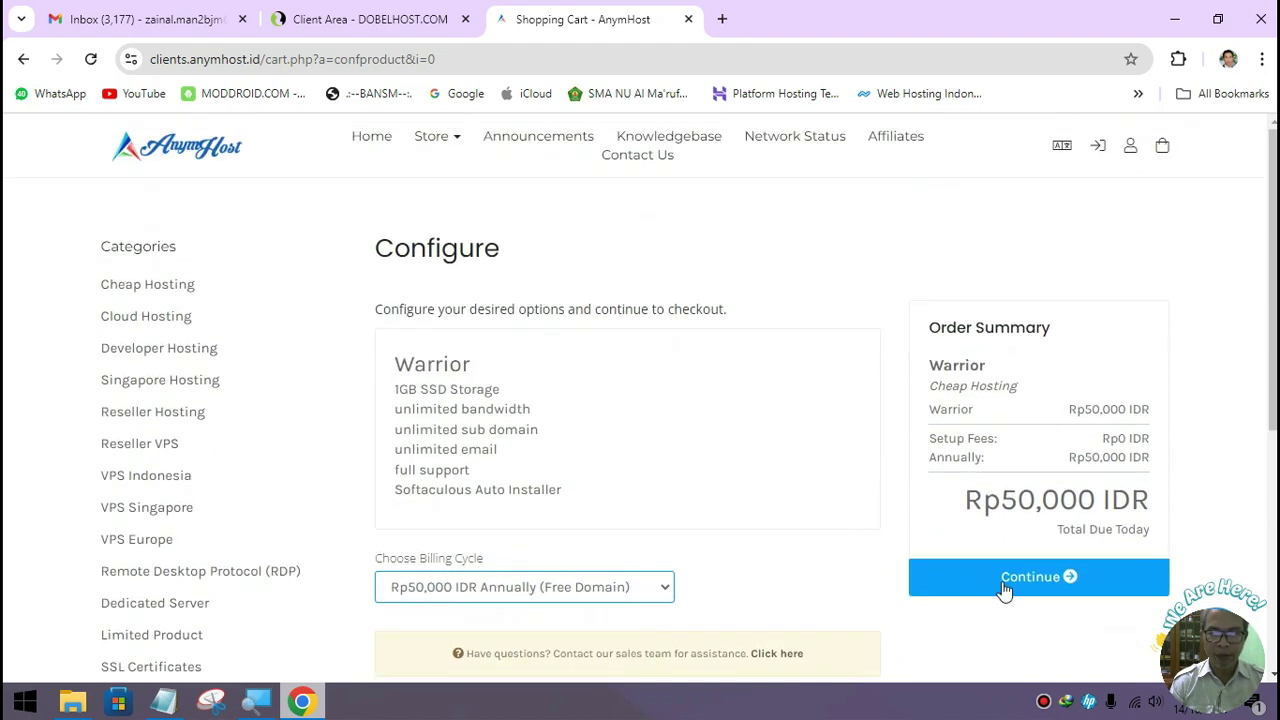
pyautogui.click(1000, 590)
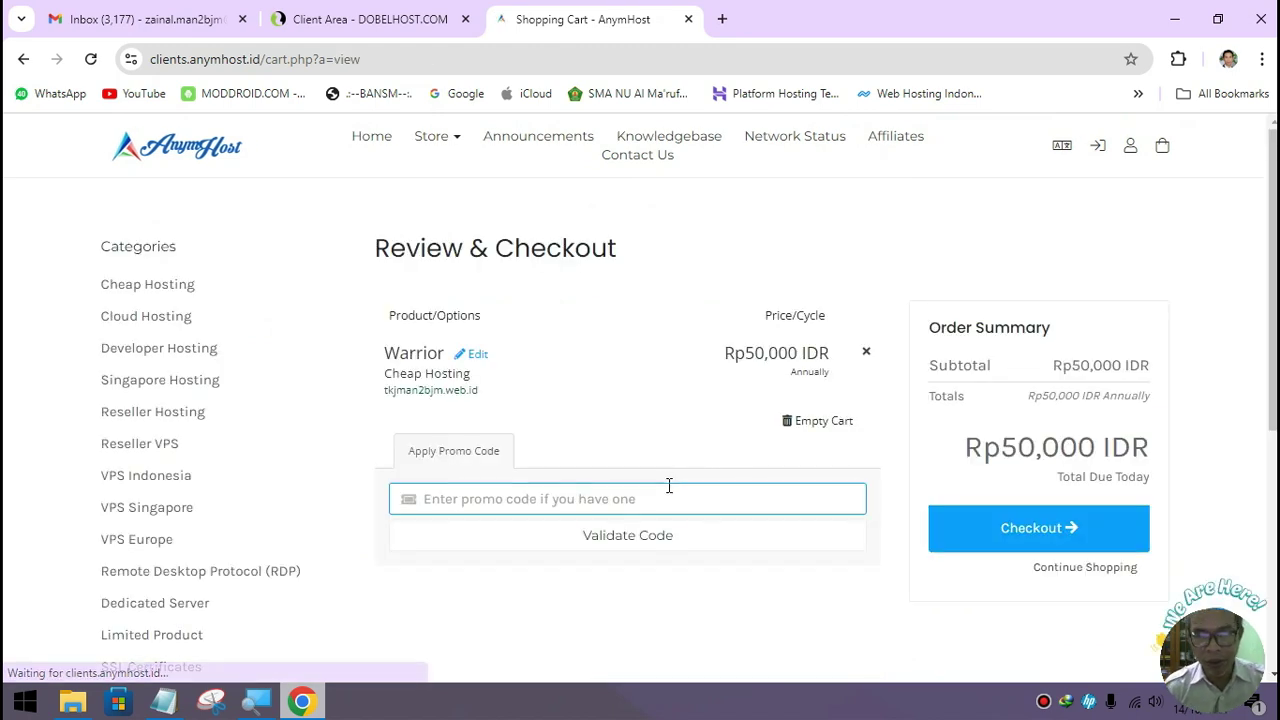
pyautogui.scroll(-2, 663, 486)
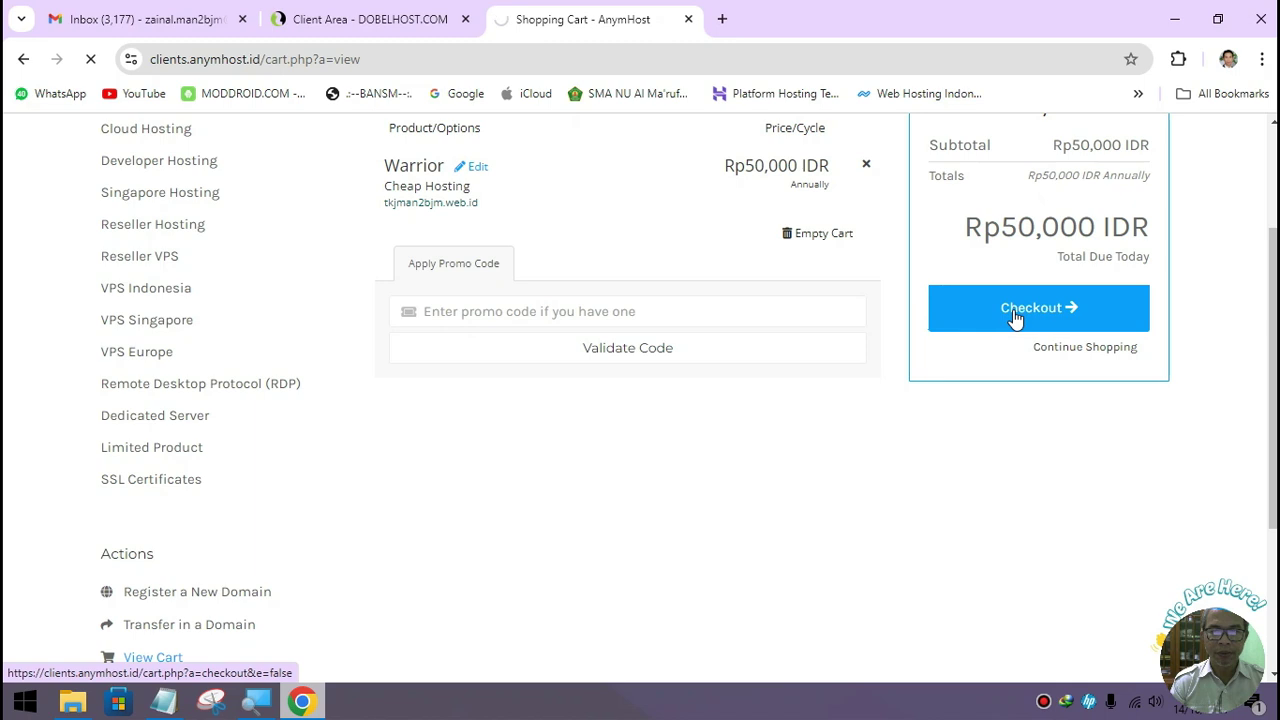
pyautogui.click(1015, 317)
# Autofill personal information and billing address from the saved contact suggestion in First Name
pyautogui.scroll(-2, 671, 462)
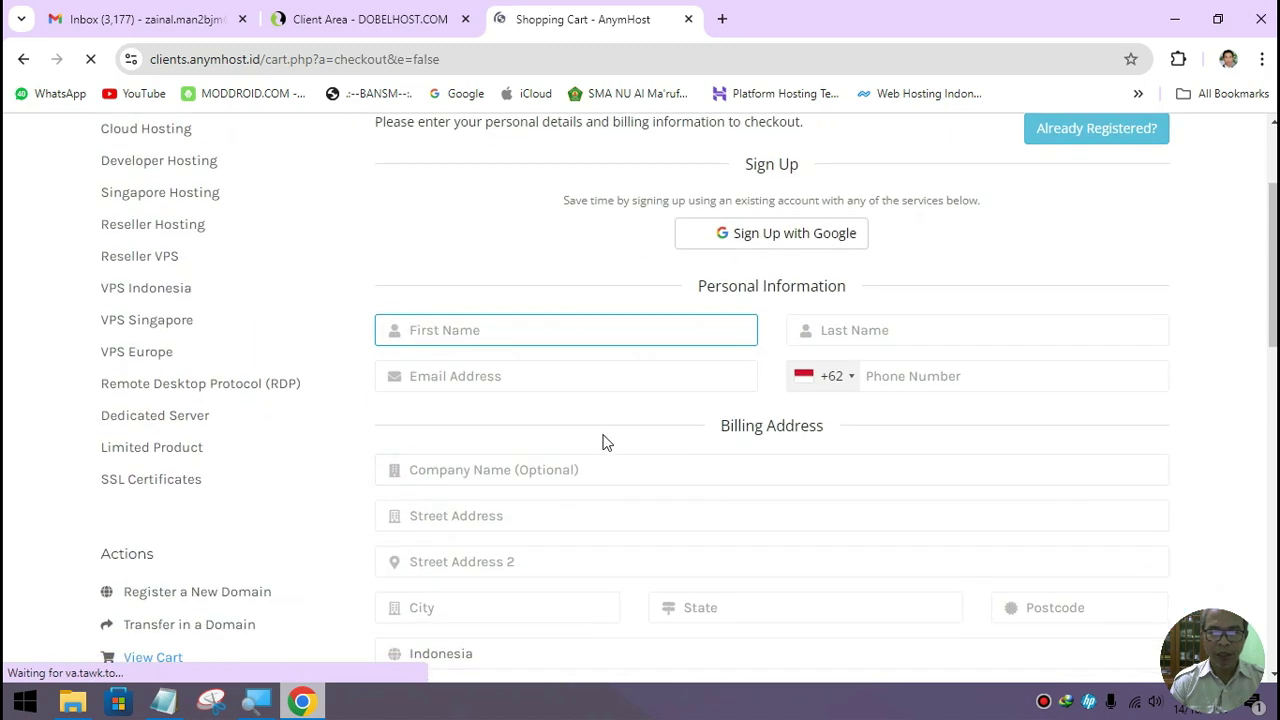
pyautogui.scroll(1, 706, 457)
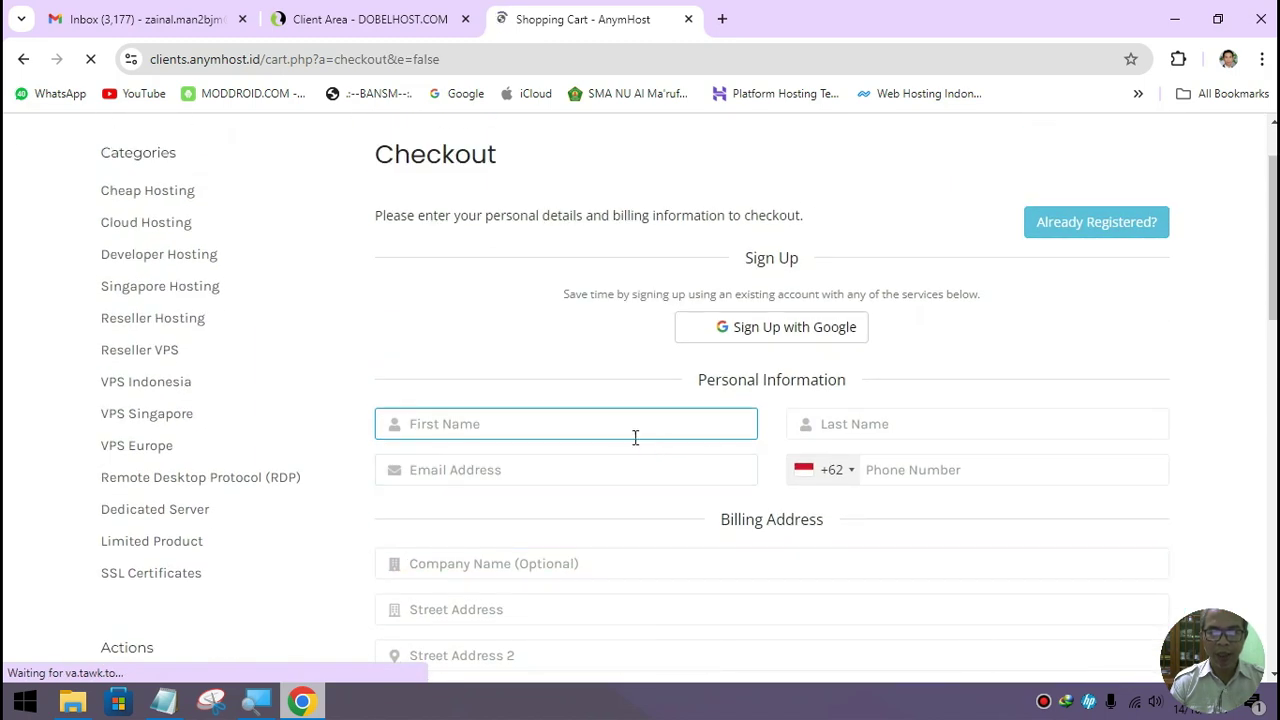
pyautogui.scroll(-1, 603, 416)
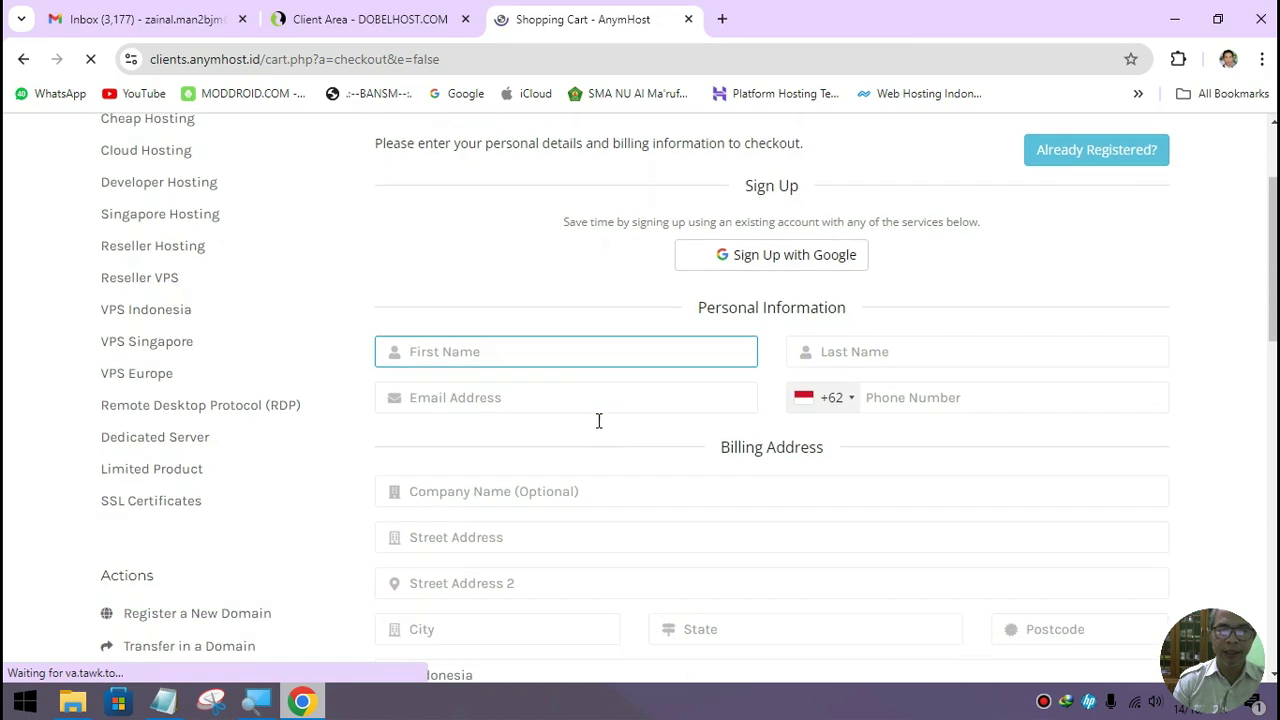
pyautogui.write('Zainal')
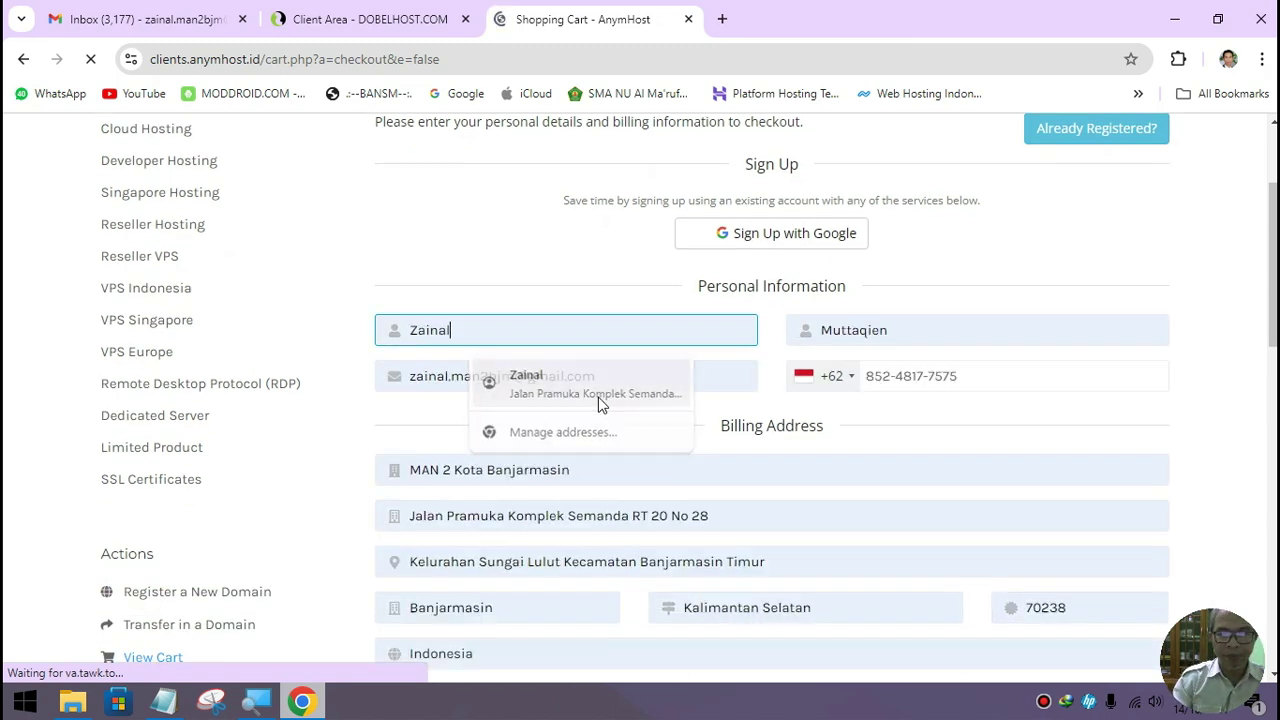
pyautogui.click(600, 402)
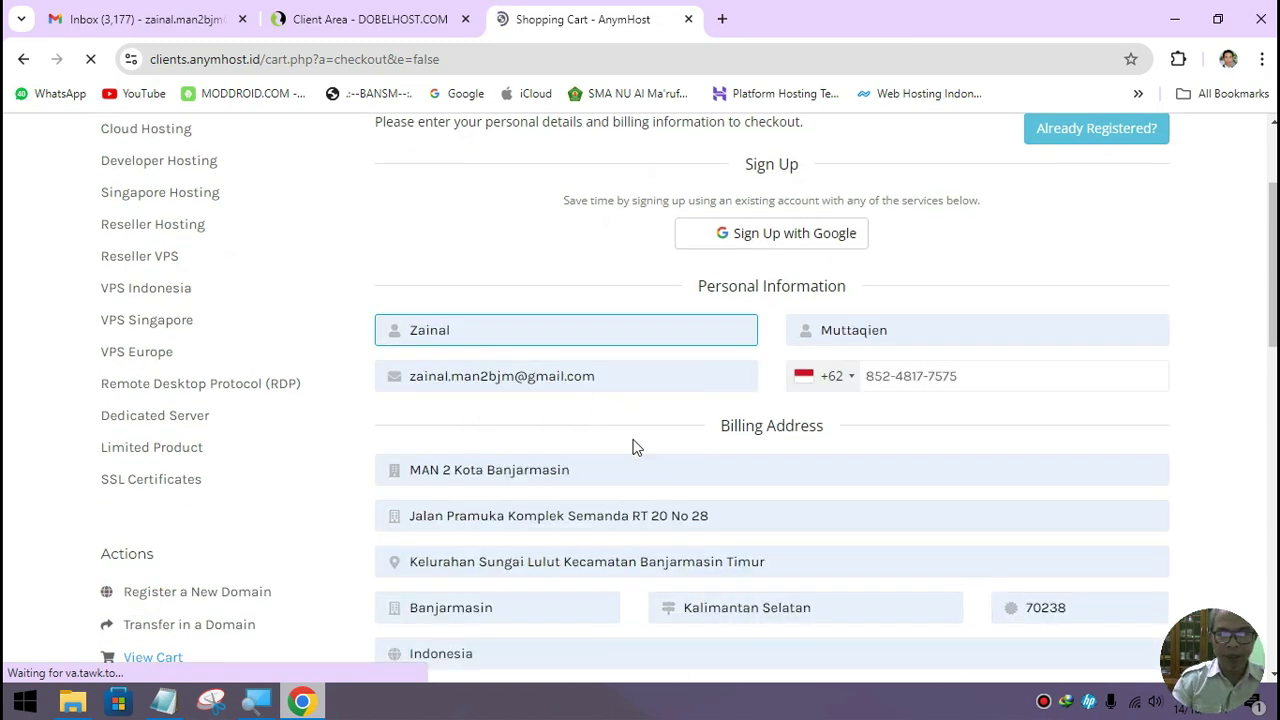
# Focus the Password field and look over the Payment Details section, where QRIS is default
pyautogui.scroll(-2, 718, 446)
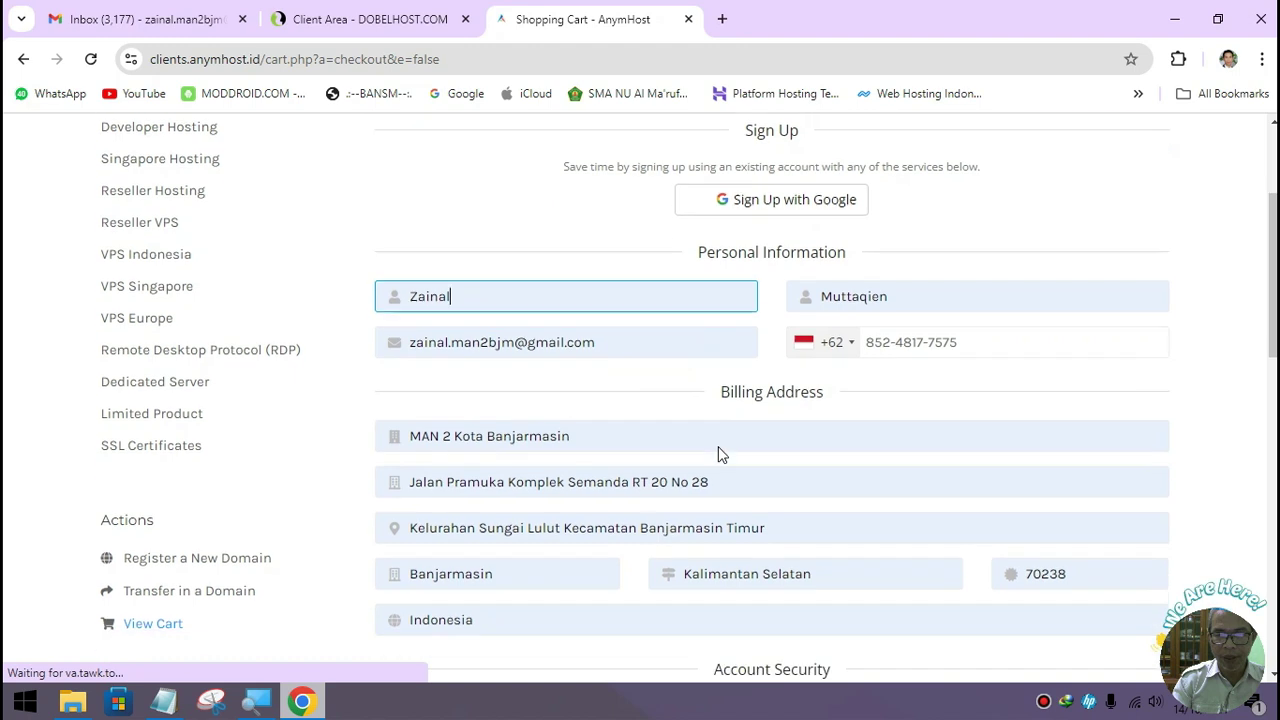
pyautogui.scroll(-1, 718, 449)
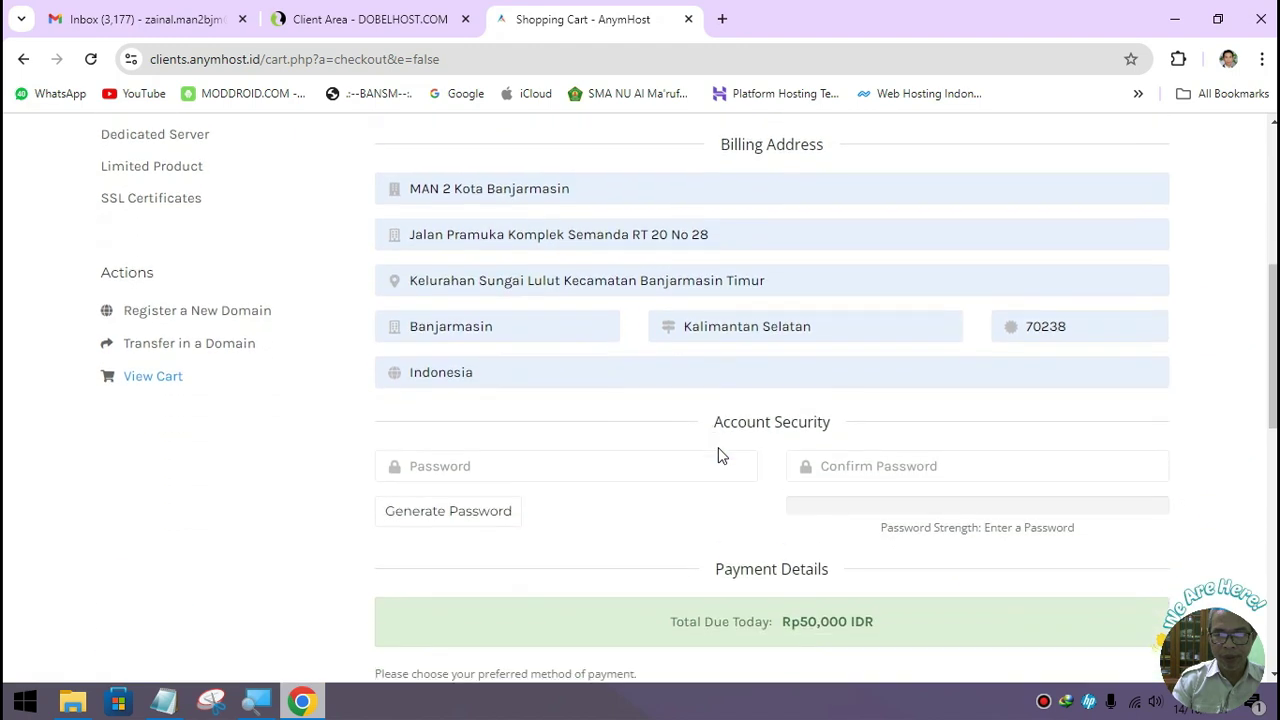
pyautogui.click(719, 451)
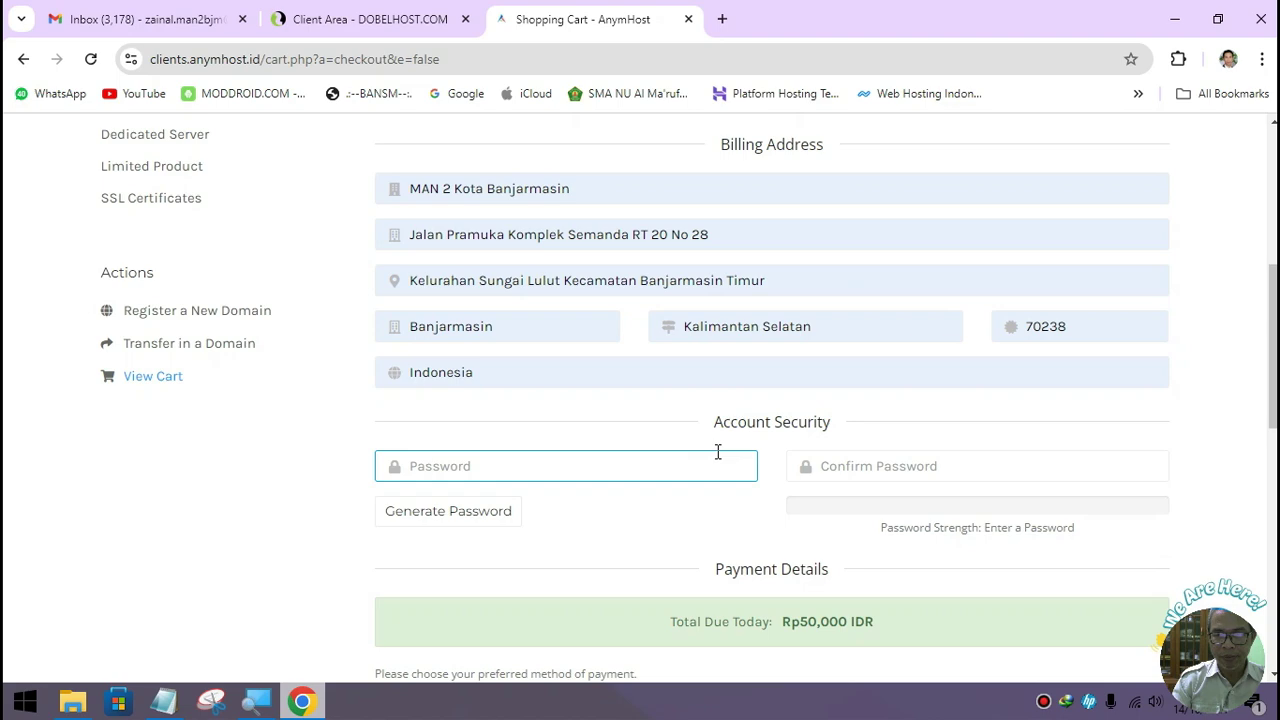
pyautogui.scroll(-2, 718, 452)
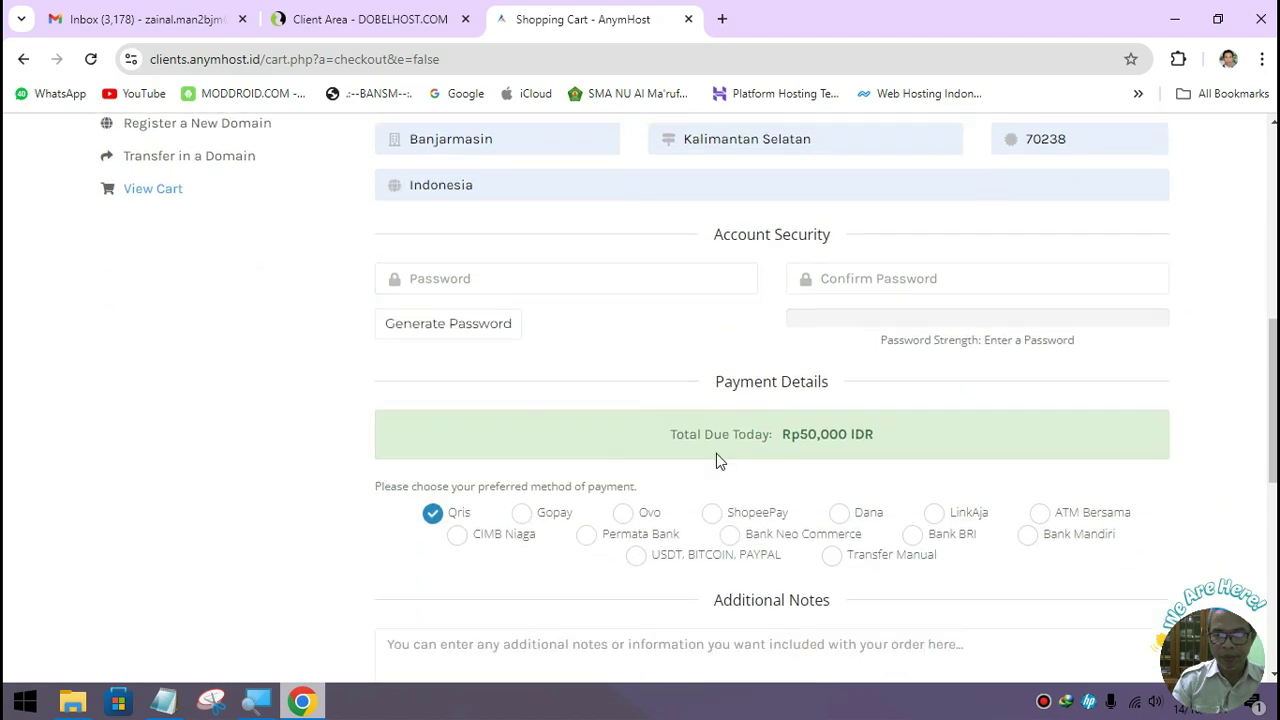
pyautogui.scroll(6, 716, 460)
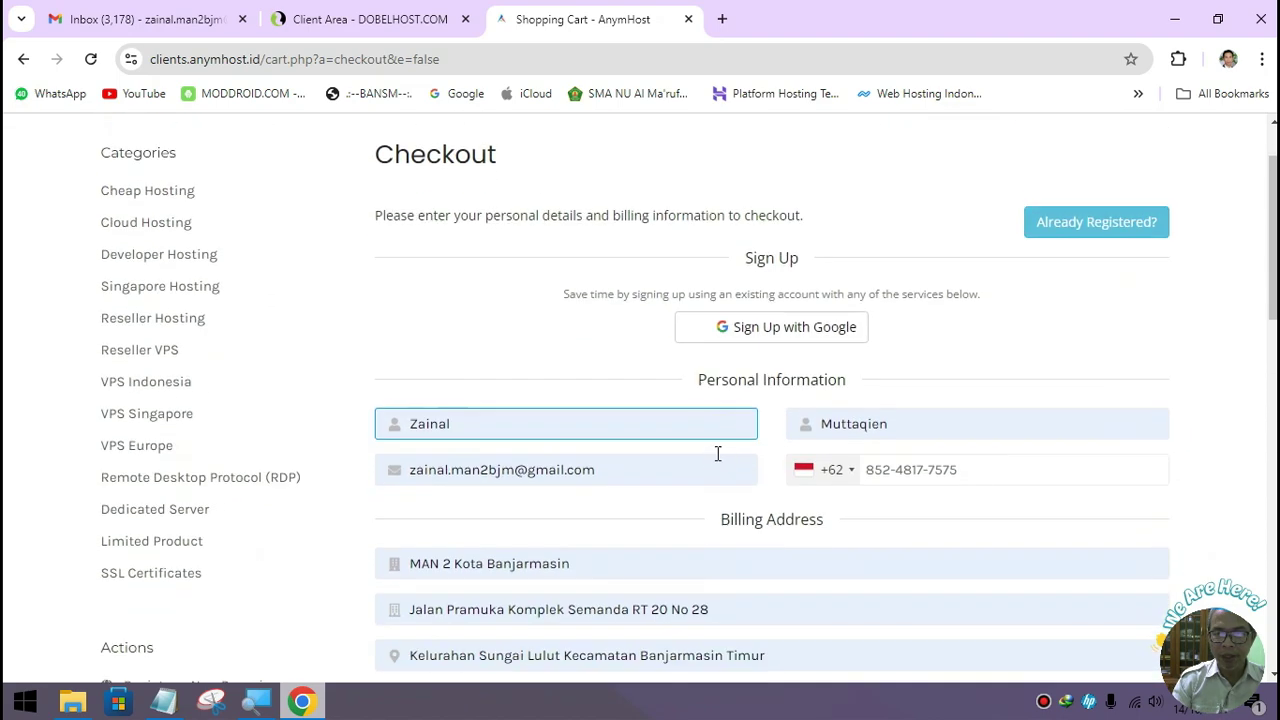
pyautogui.scroll(-7, 716, 455)
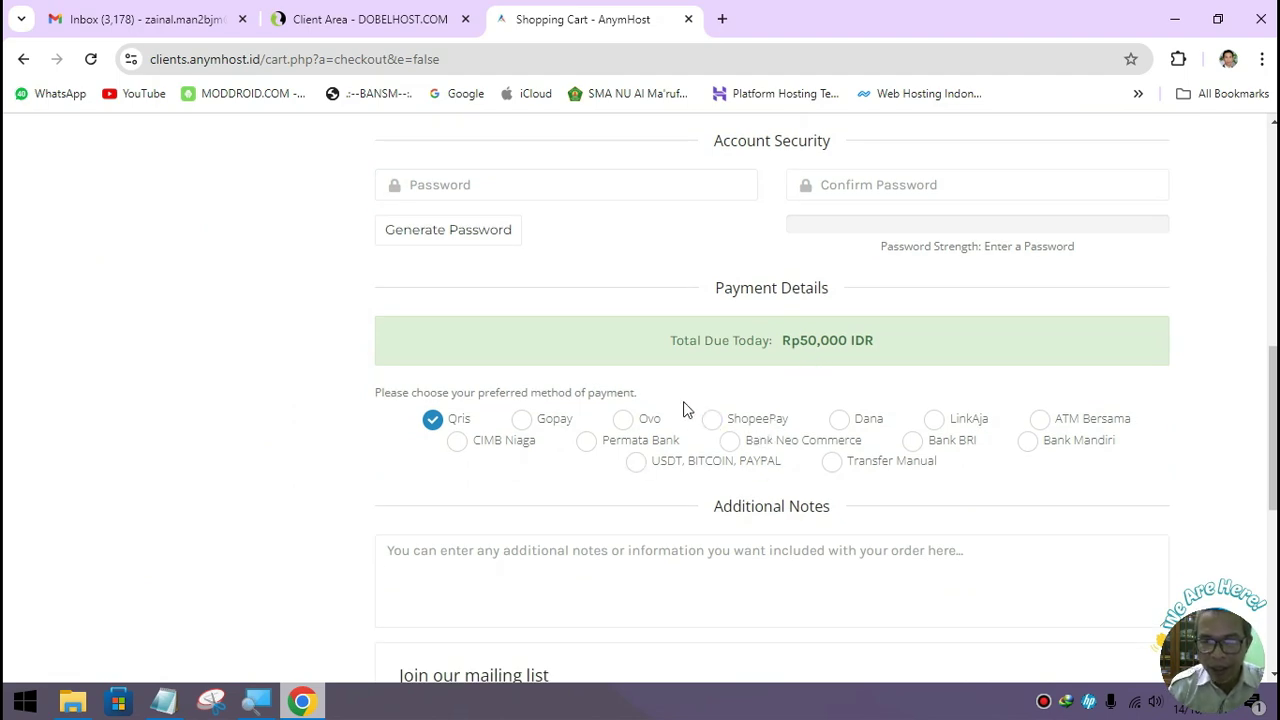
pyautogui.scroll(5, 684, 405)
pyautogui.scroll(2, 687, 410)
# Empty the cart of the annual Warrior order, confirming with Yes, and head back
pyautogui.click(24, 59)
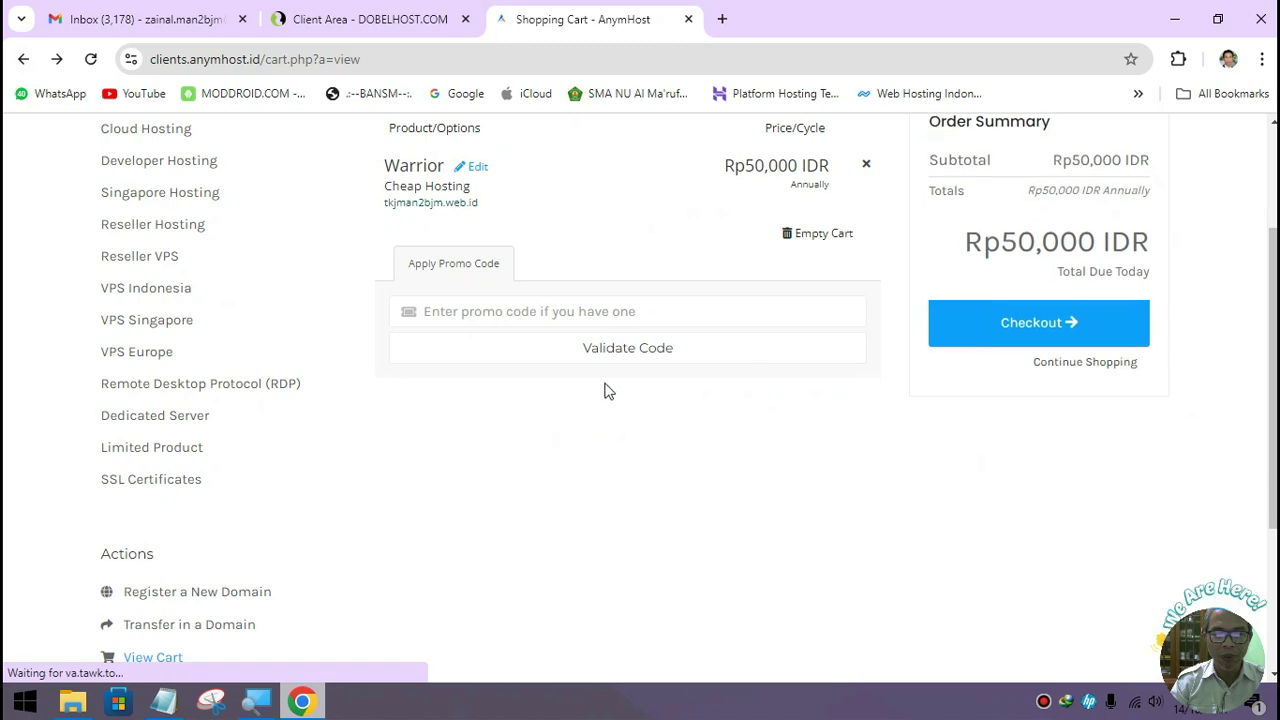
pyautogui.scroll(1, 654, 366)
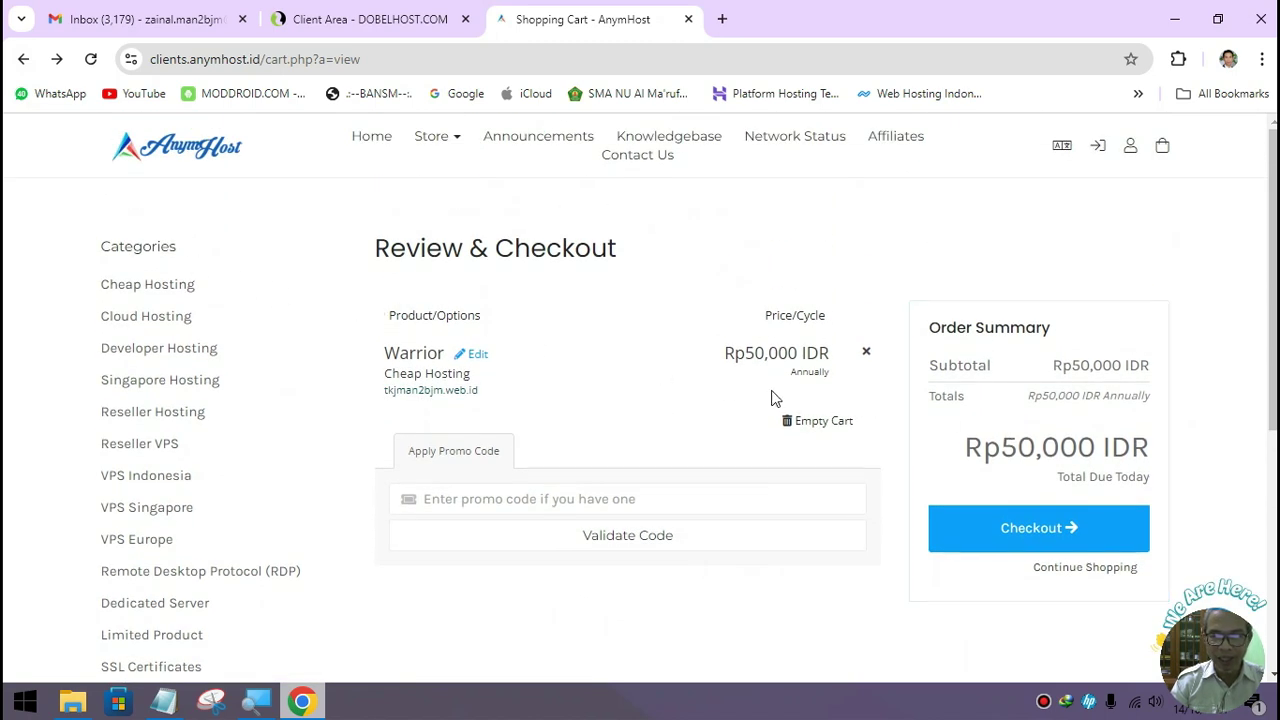
pyautogui.click(843, 430)
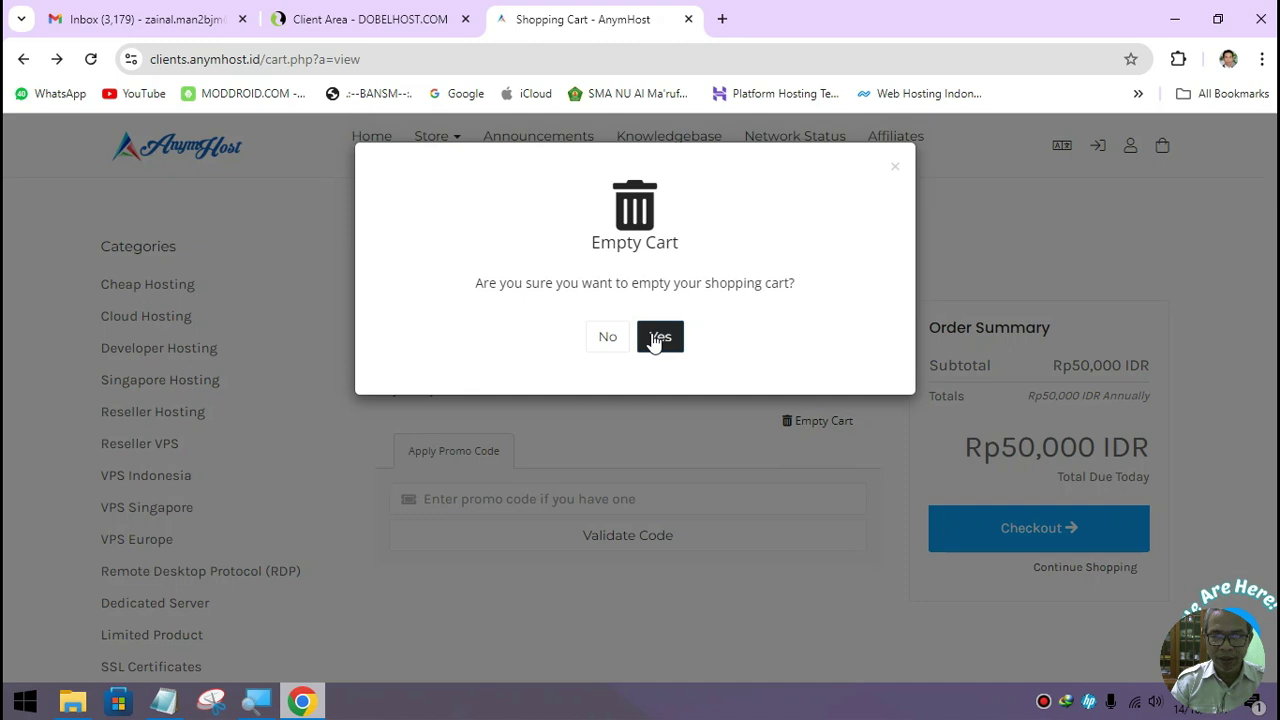
pyautogui.click(657, 338)
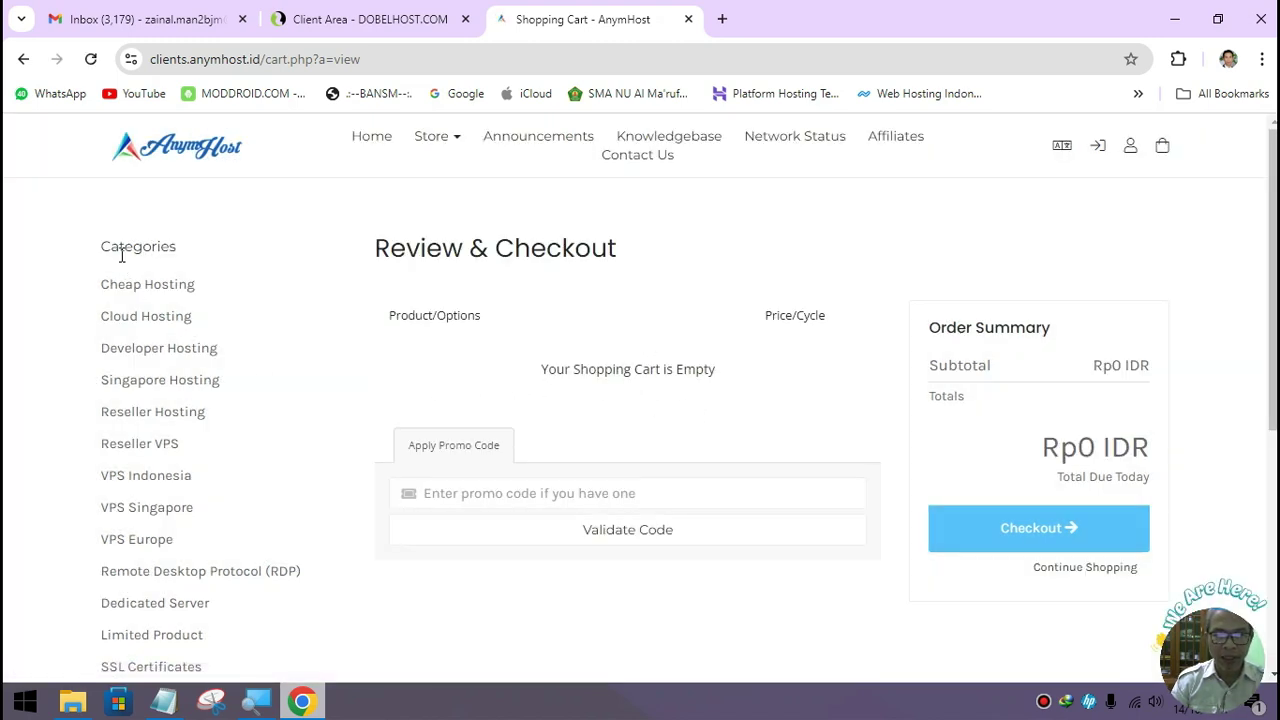
pyautogui.click(23, 60)
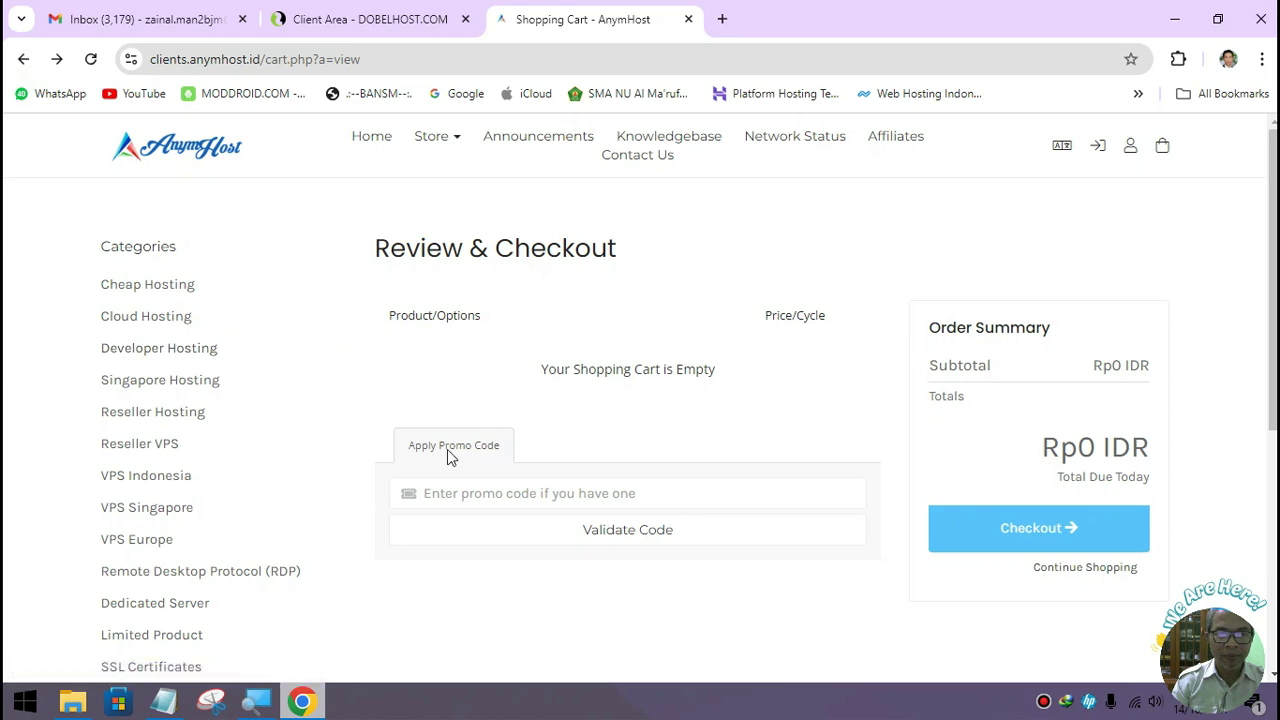
# Order Warrior from Cheap Hosting using existing domain tkjman2bjm with extension web.id
pyautogui.click(23, 59)
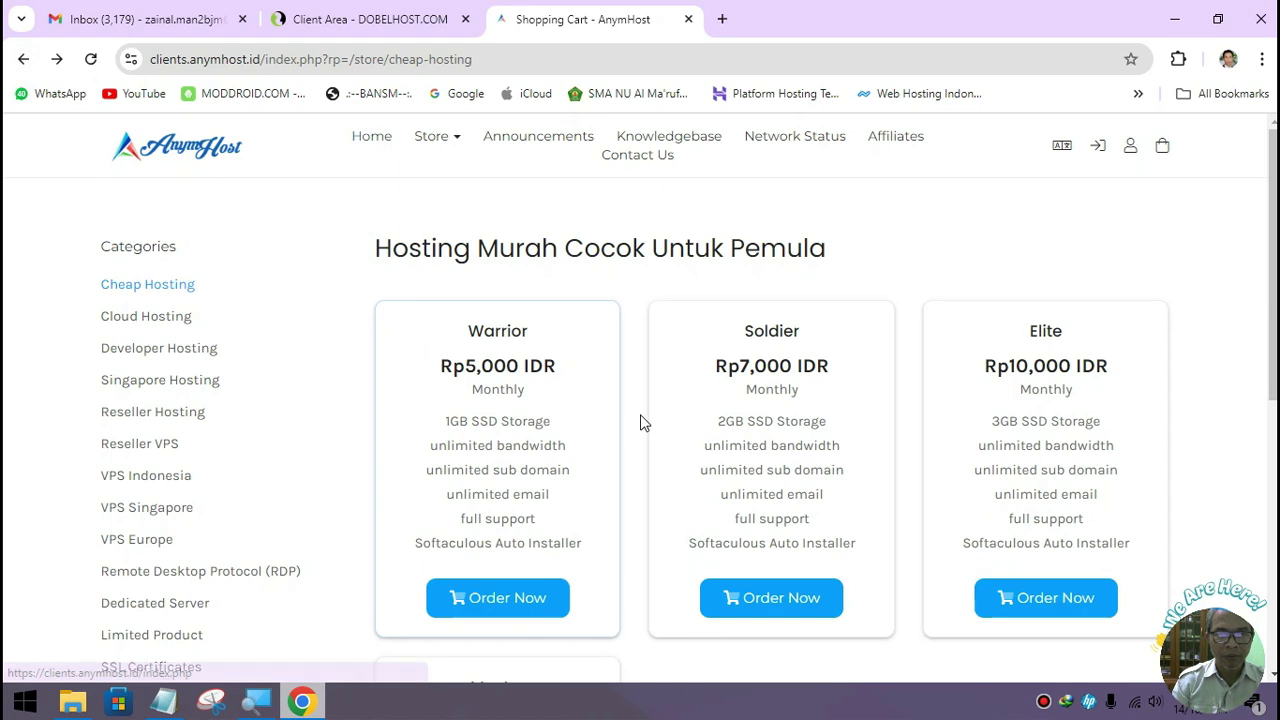
pyautogui.scroll(-2, 643, 423)
pyautogui.scroll(-1, 640, 417)
pyautogui.click(500, 409)
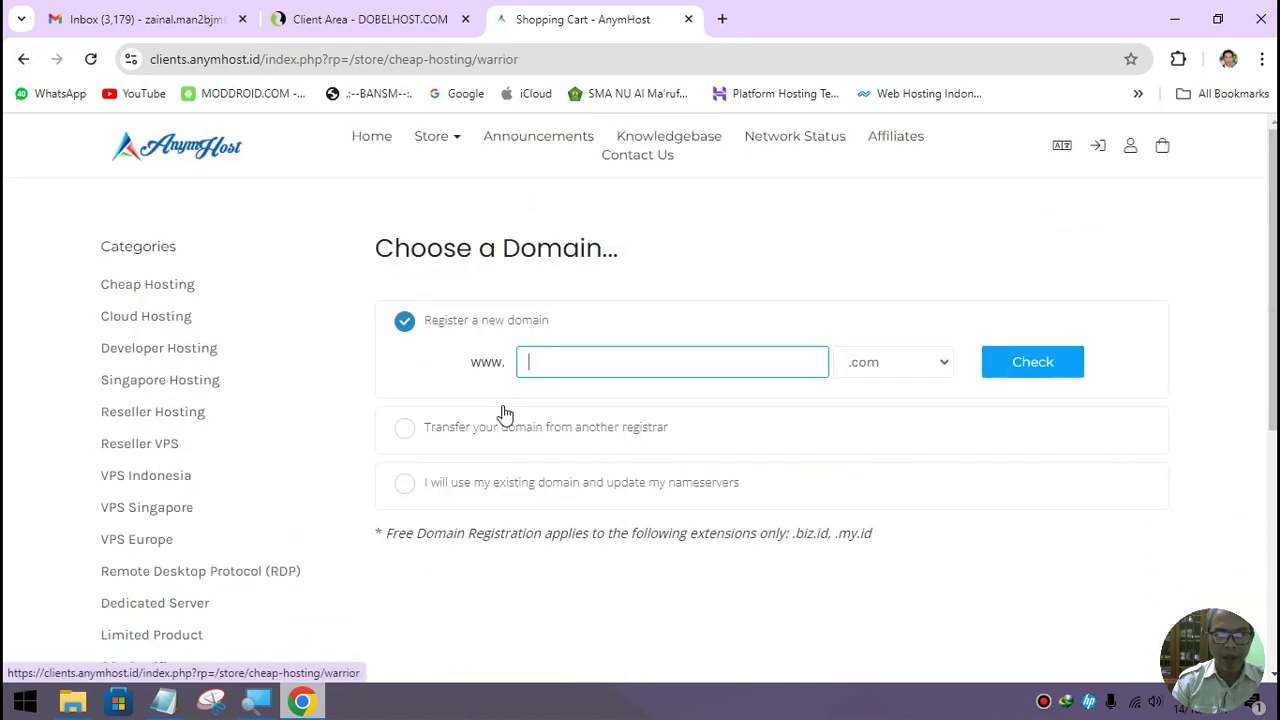
pyautogui.click(493, 482)
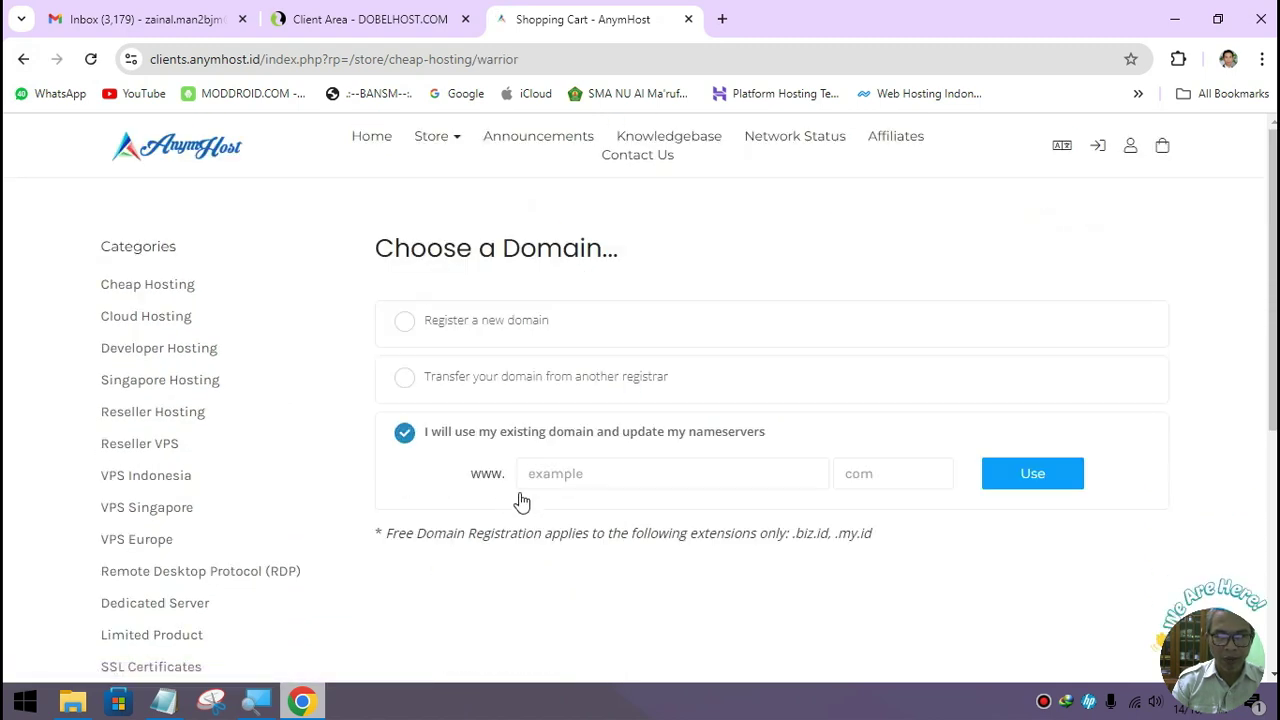
pyautogui.click(565, 478)
pyautogui.click(706, 520)
pyautogui.click(890, 474)
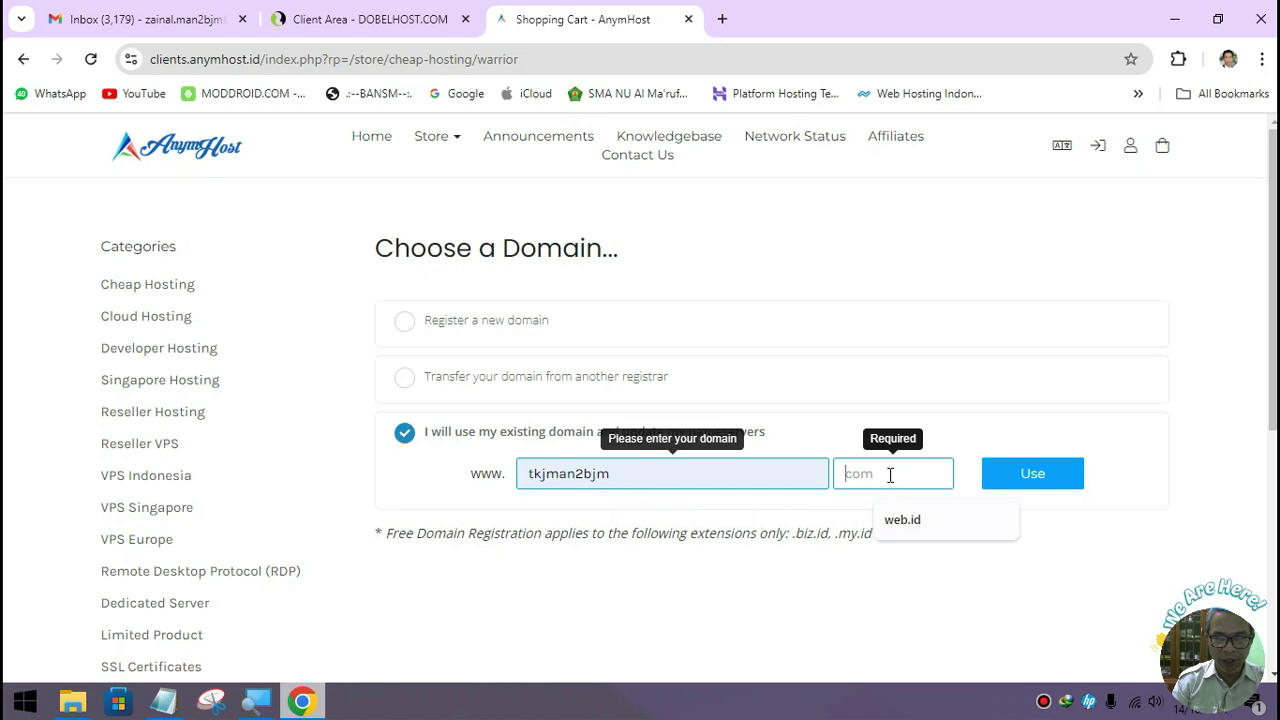
pyautogui.click(912, 520)
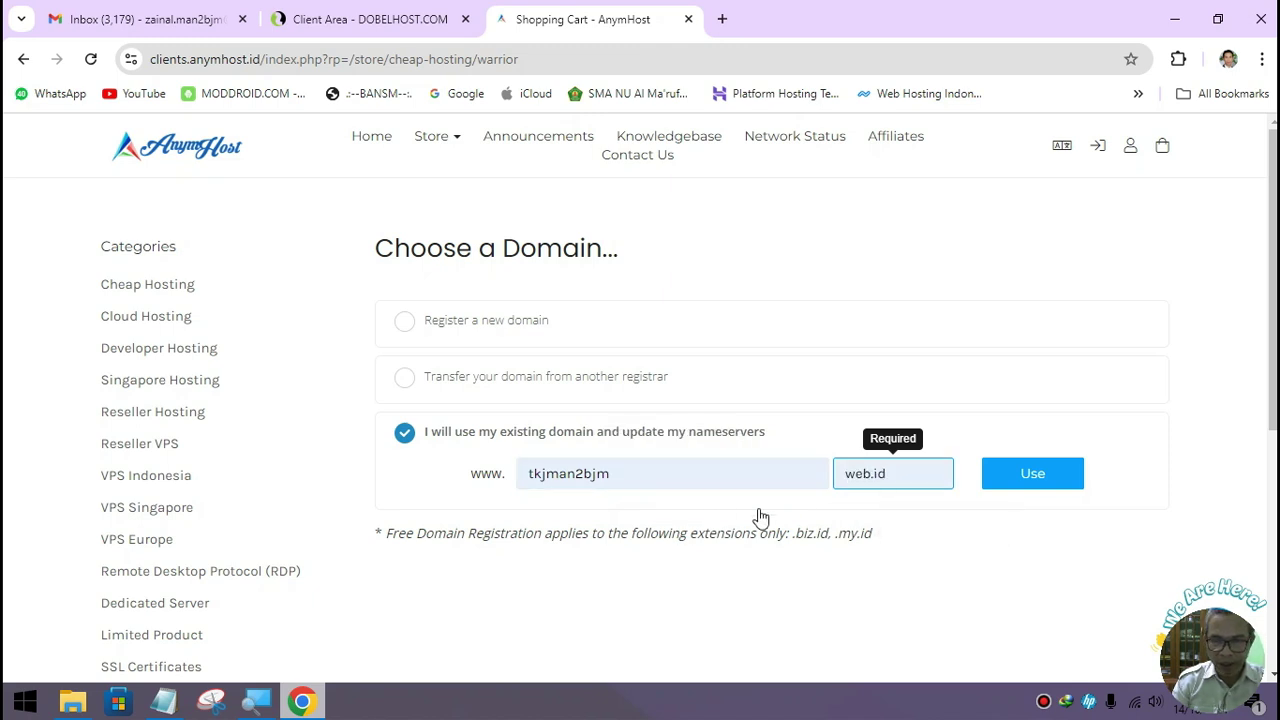
pyautogui.click(1033, 476)
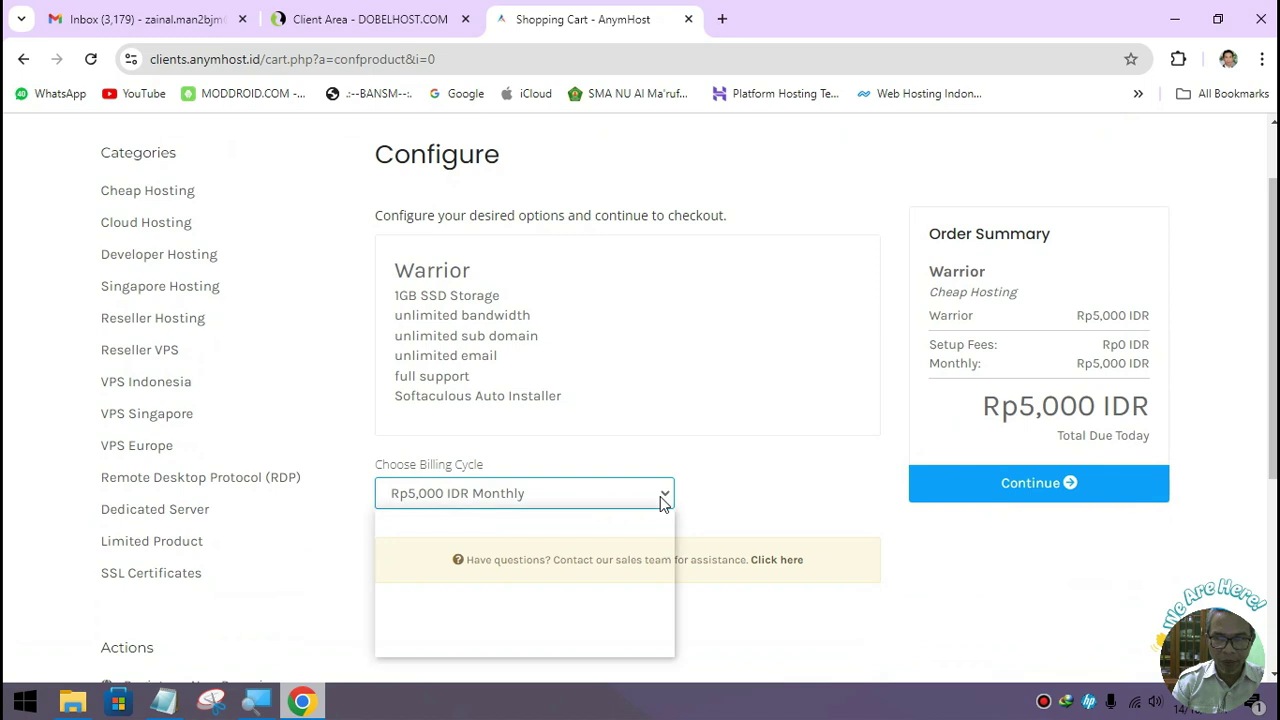
# Keep Warrior at Rp5,000 IDR monthly, continue to review, and proceed to the checkout form
pyautogui.click(661, 502)
pyautogui.click(577, 522)
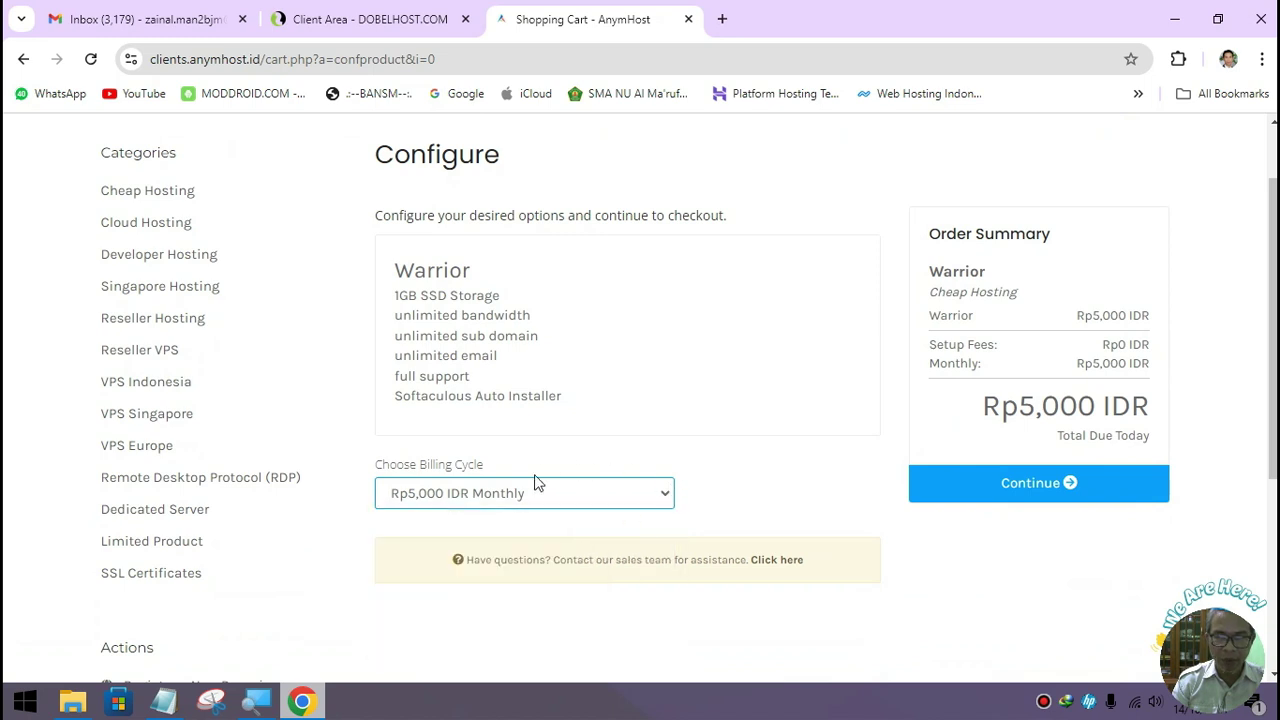
pyautogui.scroll(-1, 830, 490)
pyautogui.click(1043, 416)
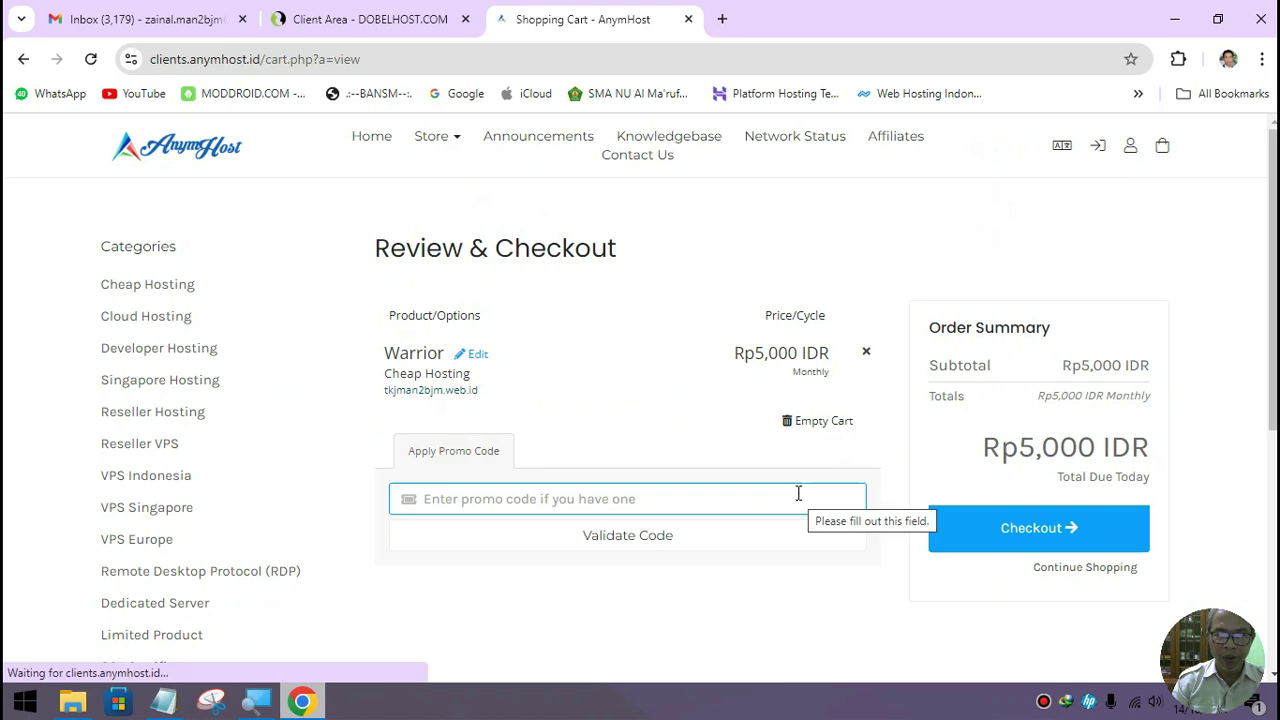
pyautogui.scroll(-1, 645, 465)
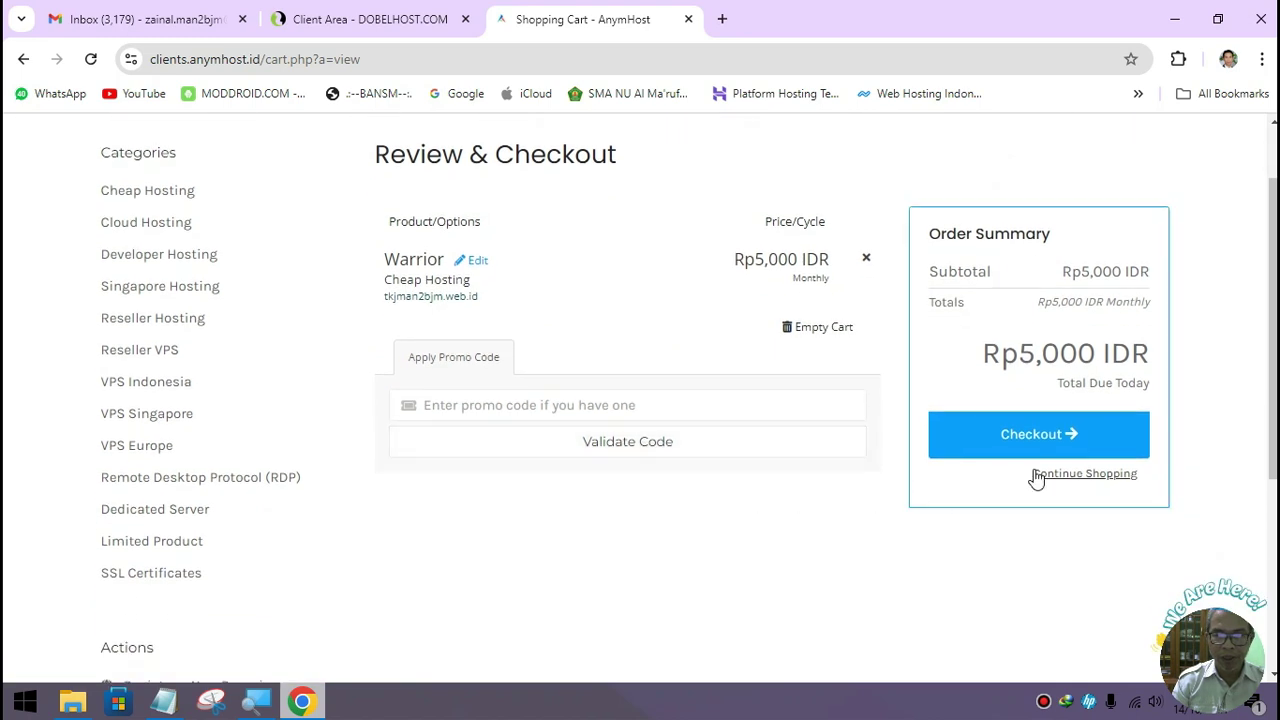
pyautogui.click(1041, 438)
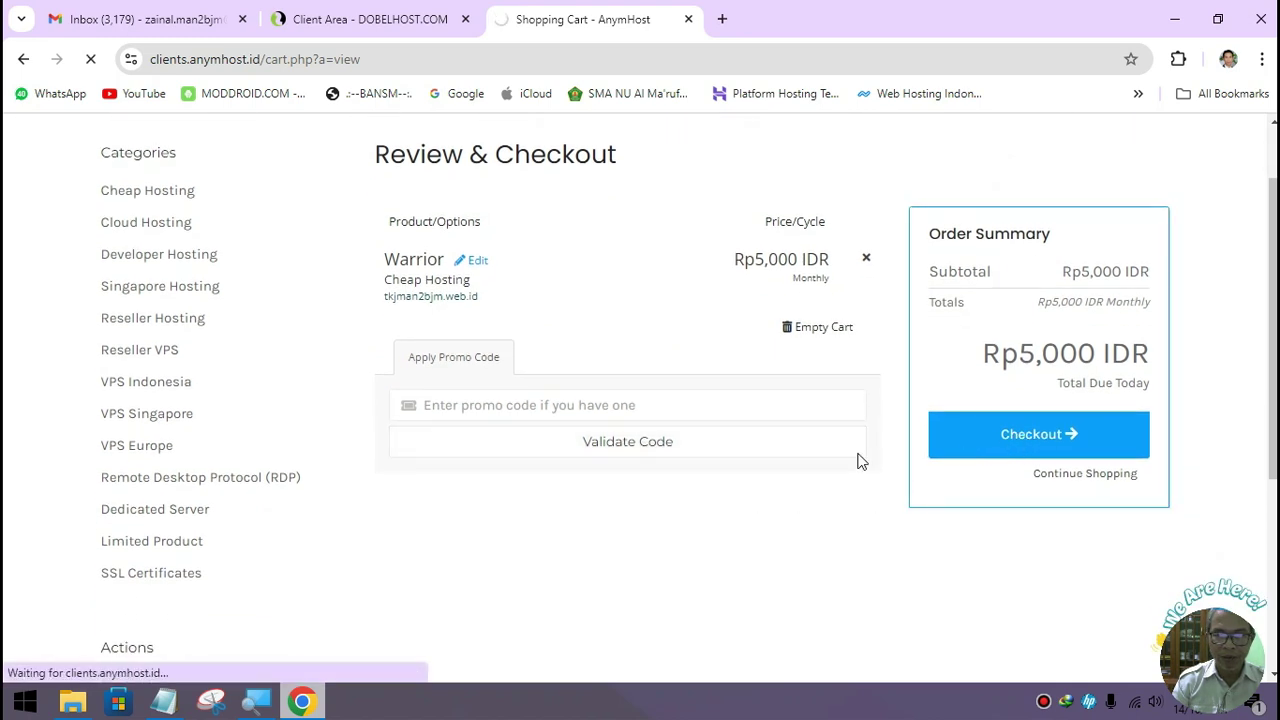
pyautogui.scroll(-2, 686, 481)
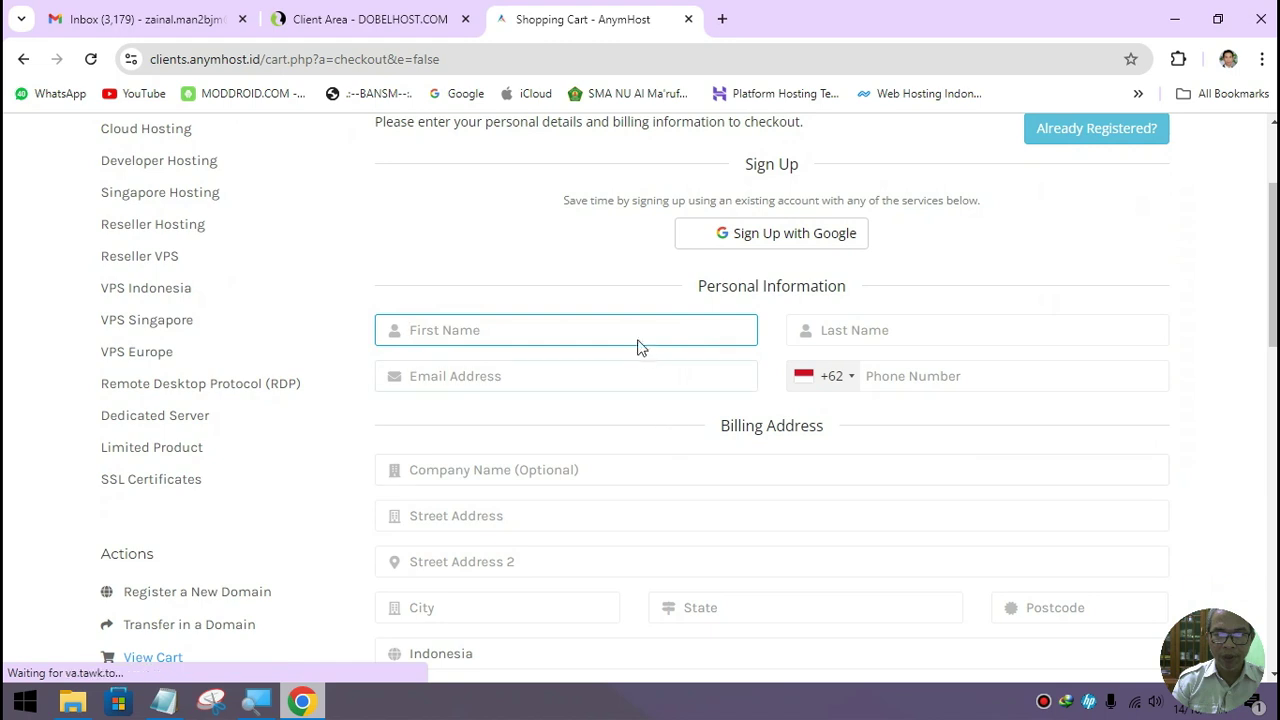
# Autofill the personal and billing details from the saved First Name suggestion
pyautogui.click(637, 331)
pyautogui.click(616, 381)
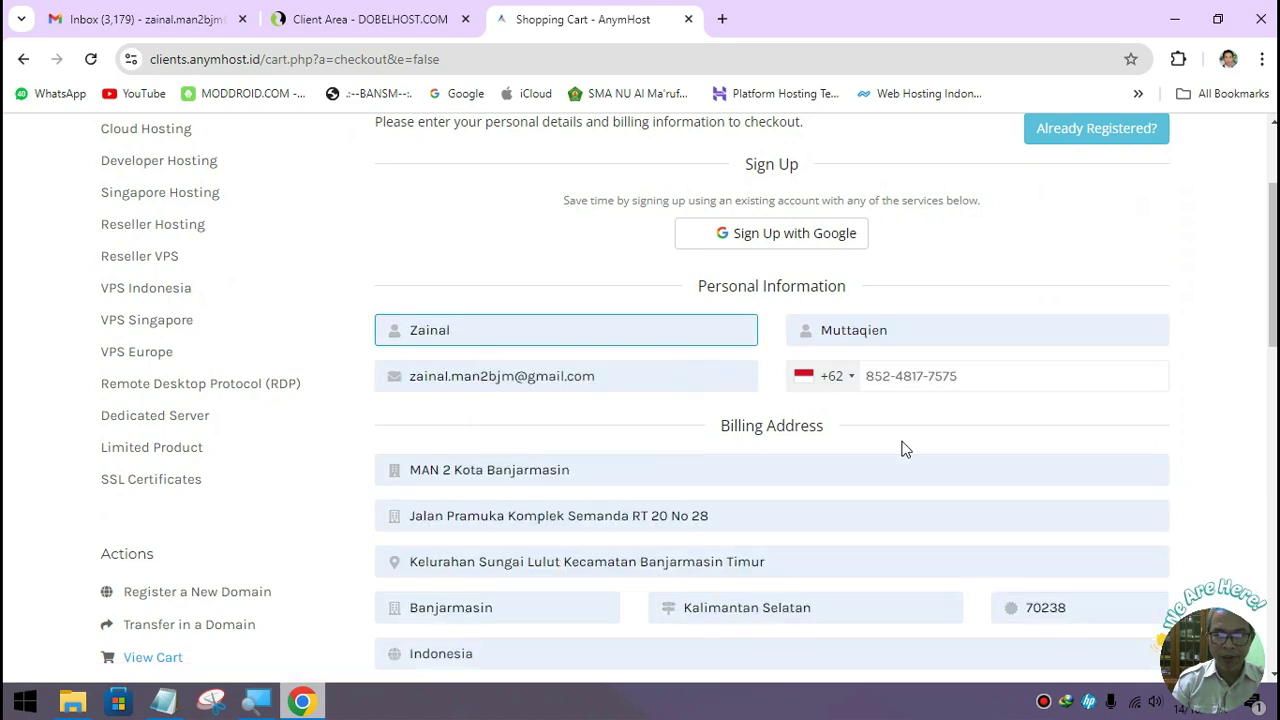
pyautogui.scroll(-2, 903, 446)
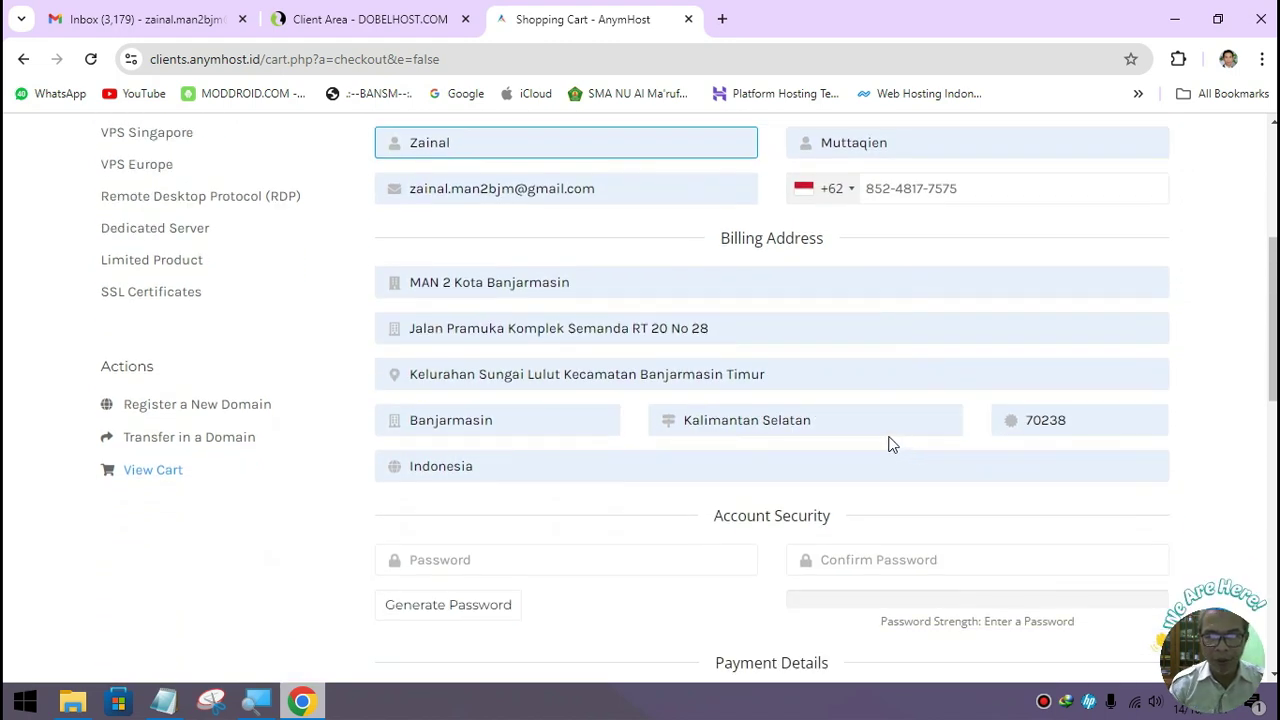
pyautogui.scroll(-1, 880, 450)
pyautogui.scroll(-1, 880, 450)
# Enter a new account password rated 100% Strong and repeat it in Confirm Password
pyautogui.click(507, 371)
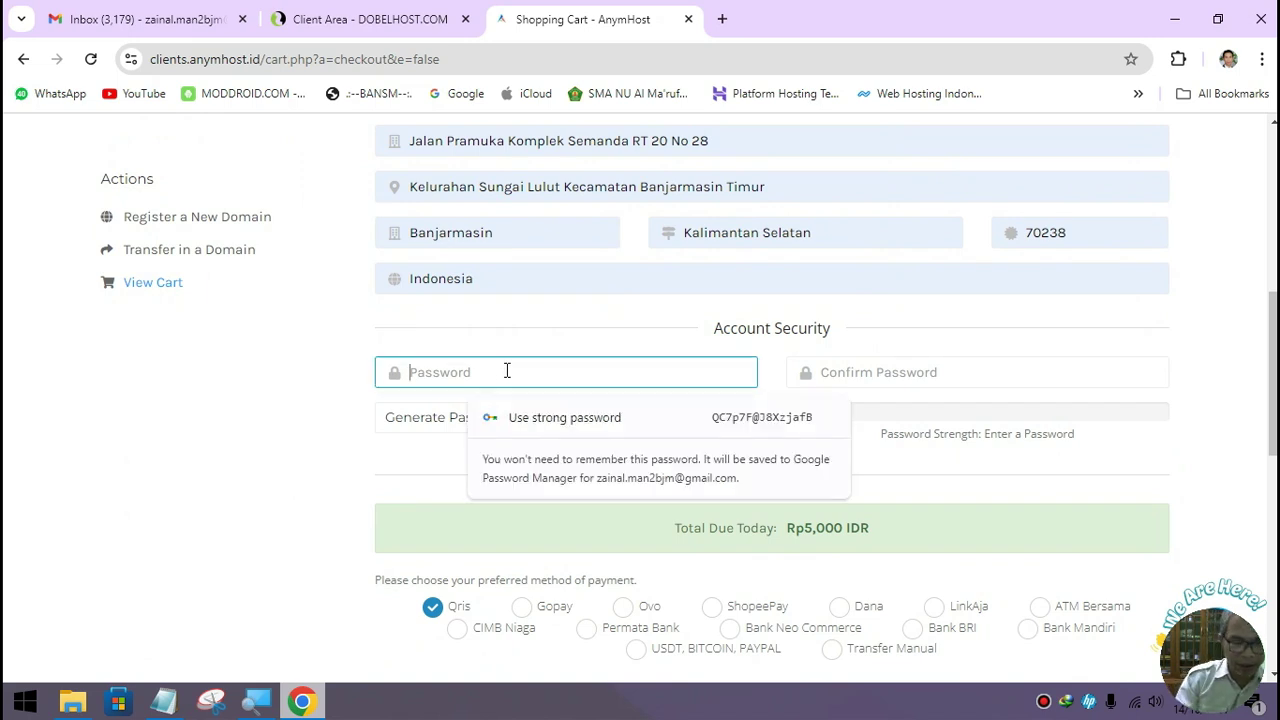
pyautogui.write('a')
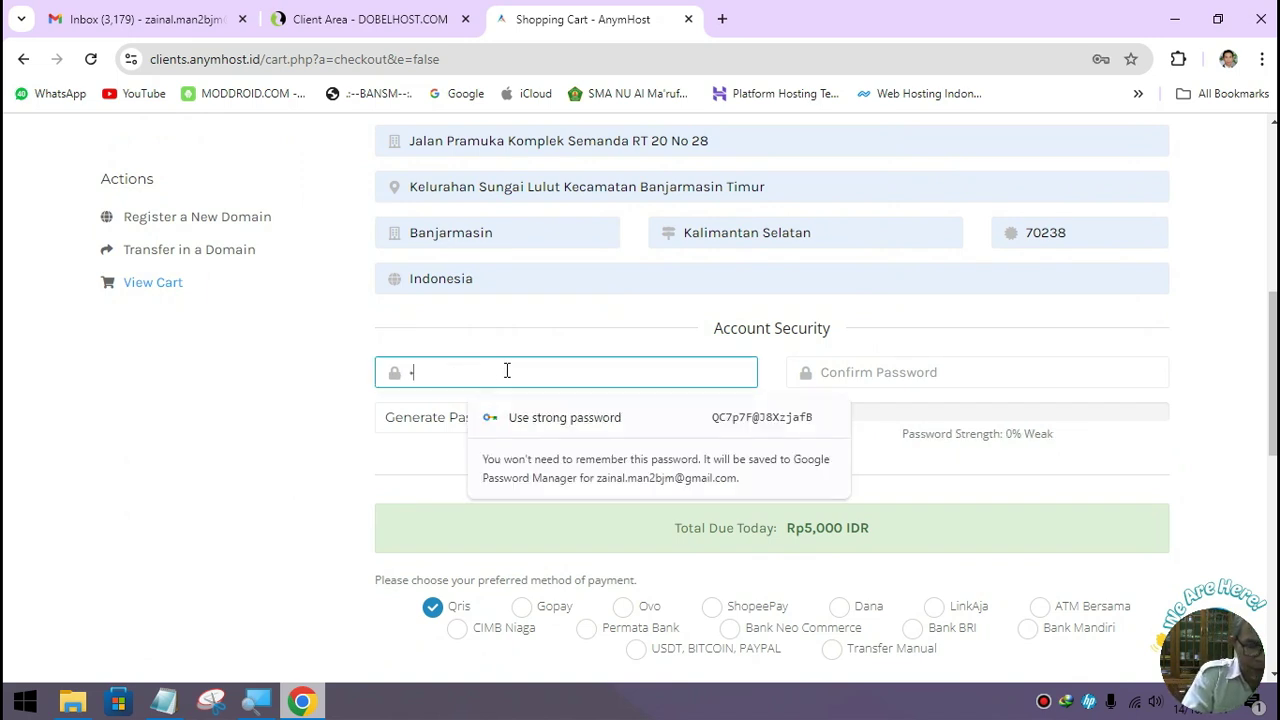
pyautogui.write('aaaa')
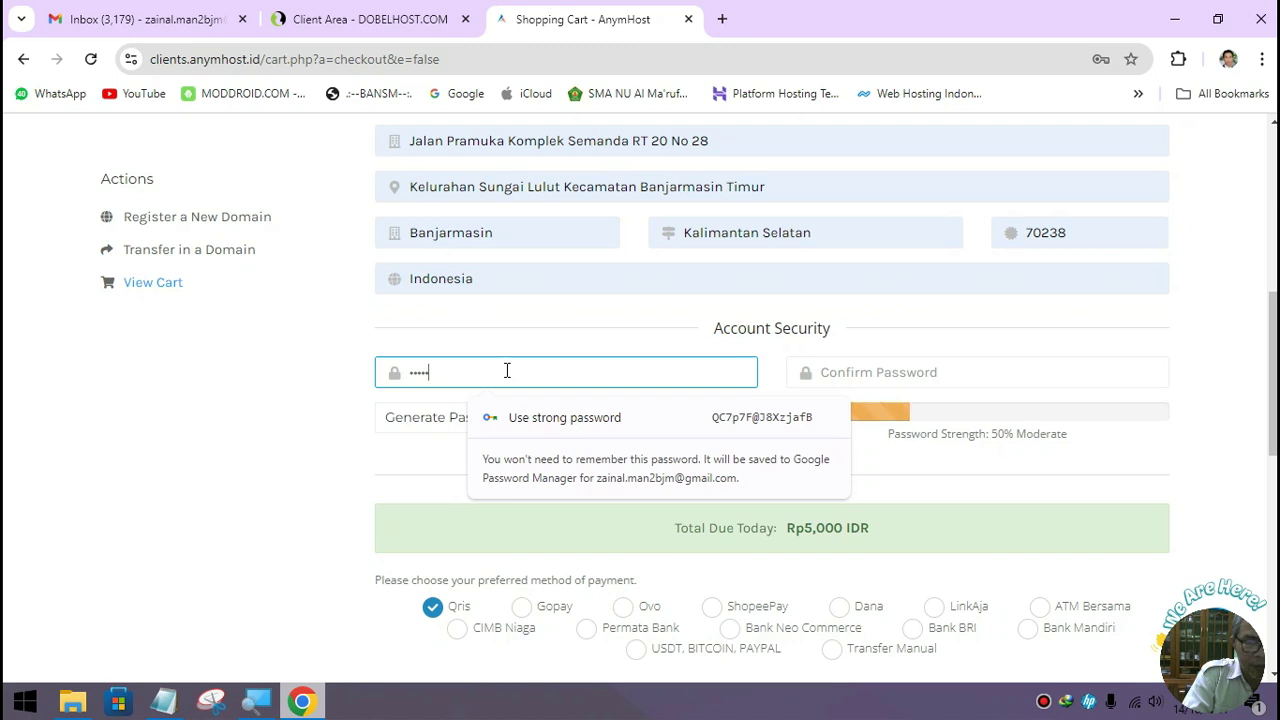
pyautogui.press('BackSpace')
pyautogui.press('BackSpace')
pyautogui.press('BackSpace')
pyautogui.press('BackSpace')
pyautogui.press('BackSpace')
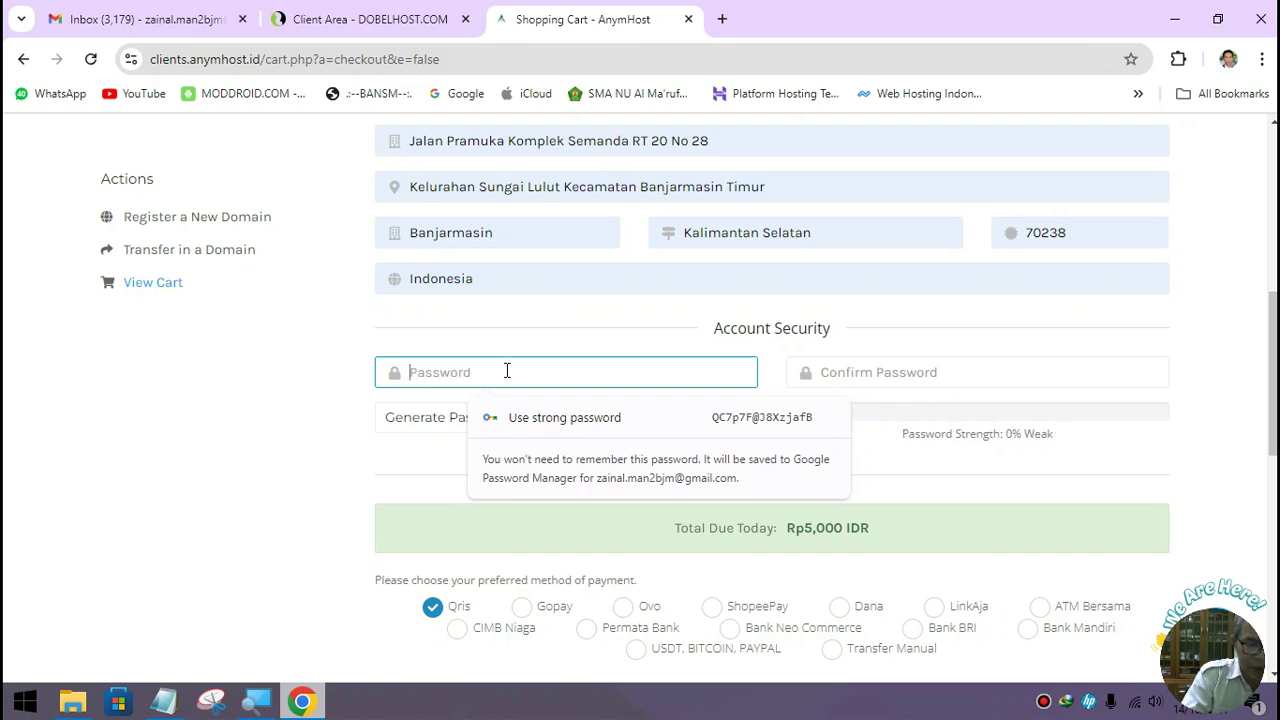
pyautogui.write('aaaaaa')
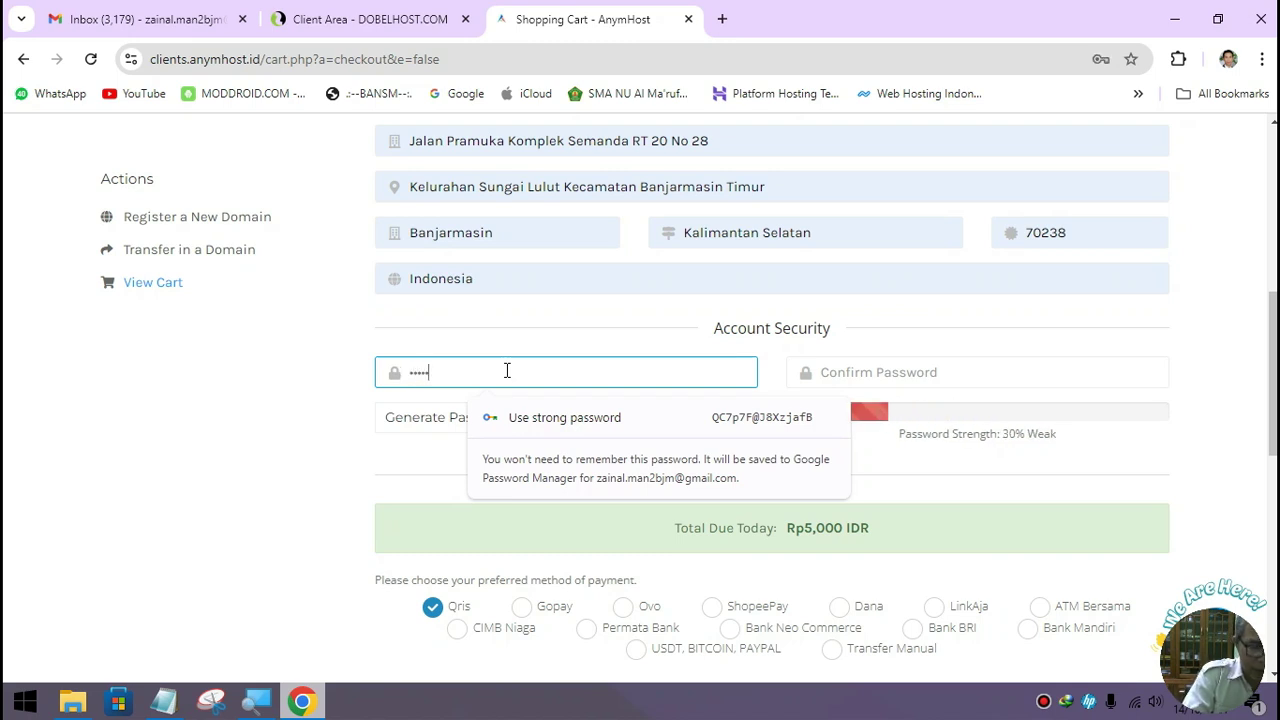
pyautogui.write('aaa')
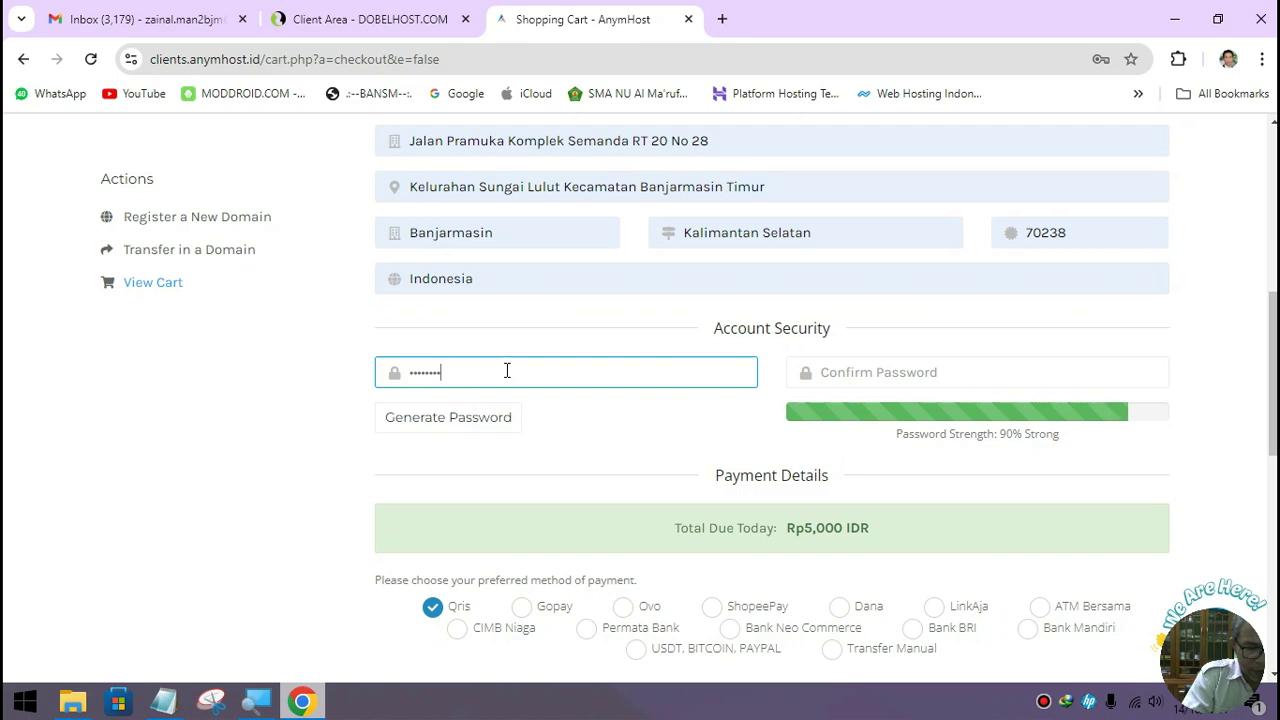
pyautogui.write('a')
pyautogui.click(912, 372)
pyautogui.write('a')
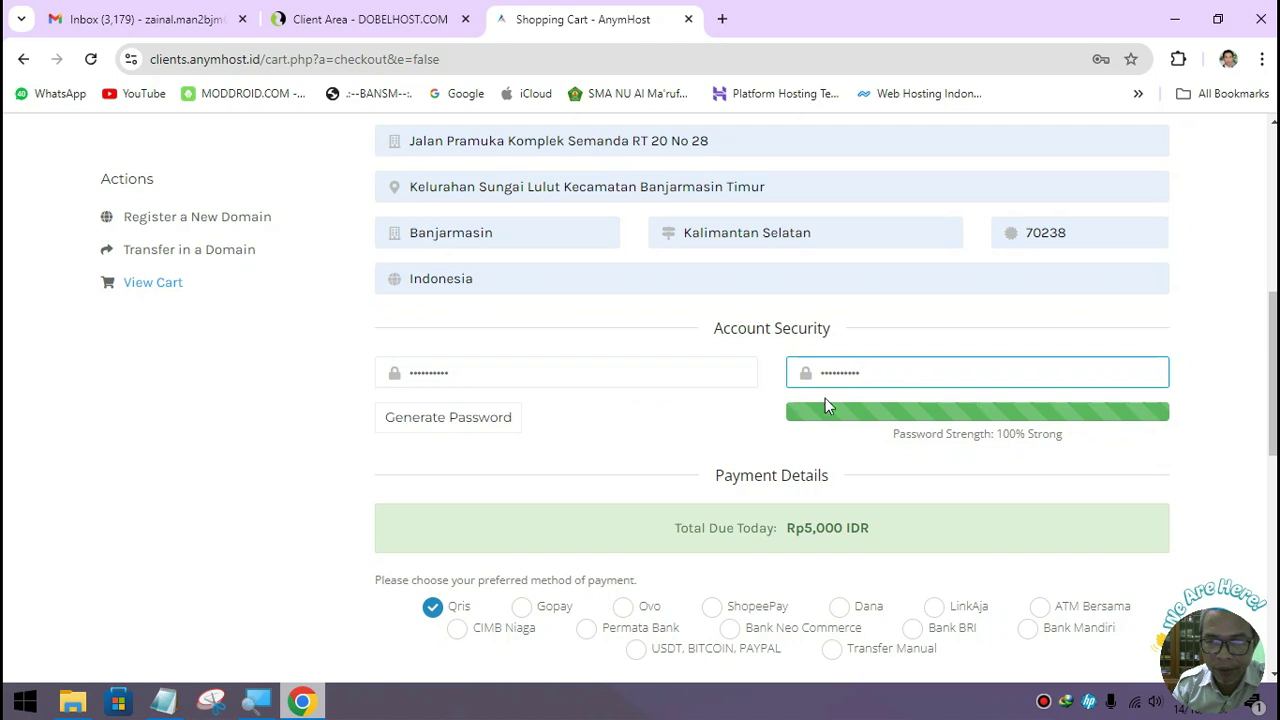
# Set the mailing list option to No and accept the Terms of Service
pyautogui.scroll(-2, 848, 434)
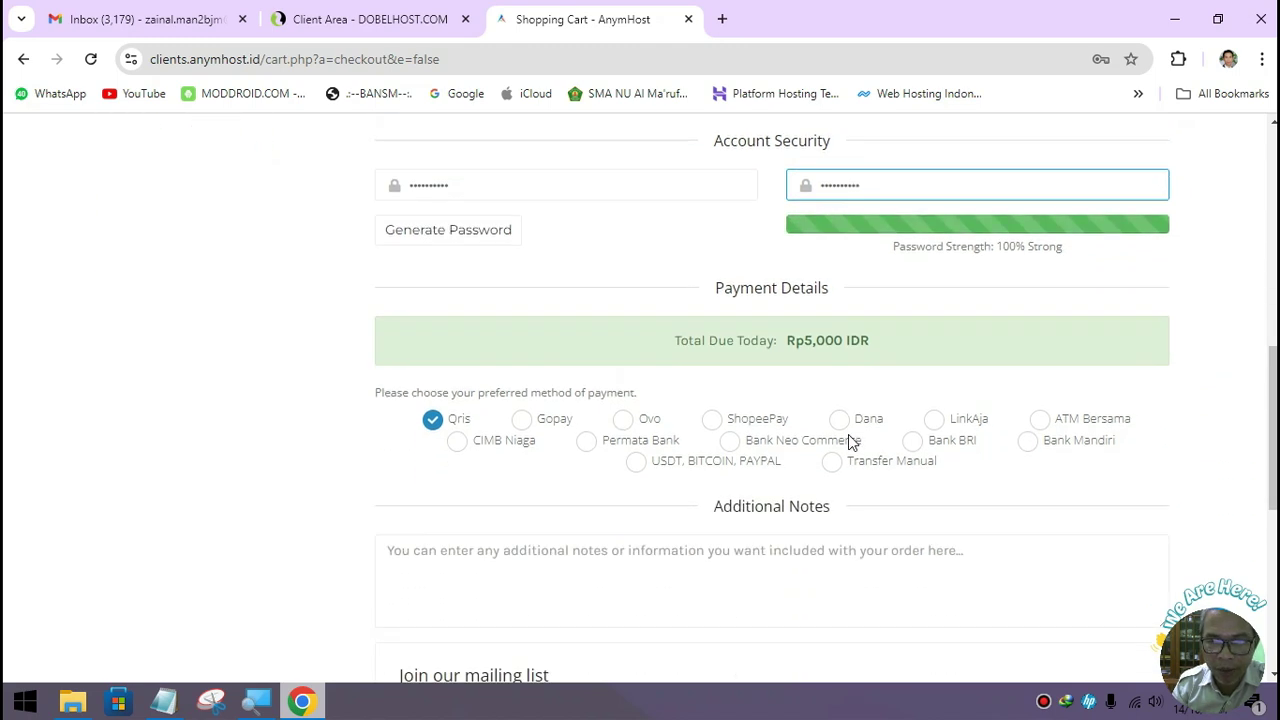
pyautogui.scroll(2, 748, 423)
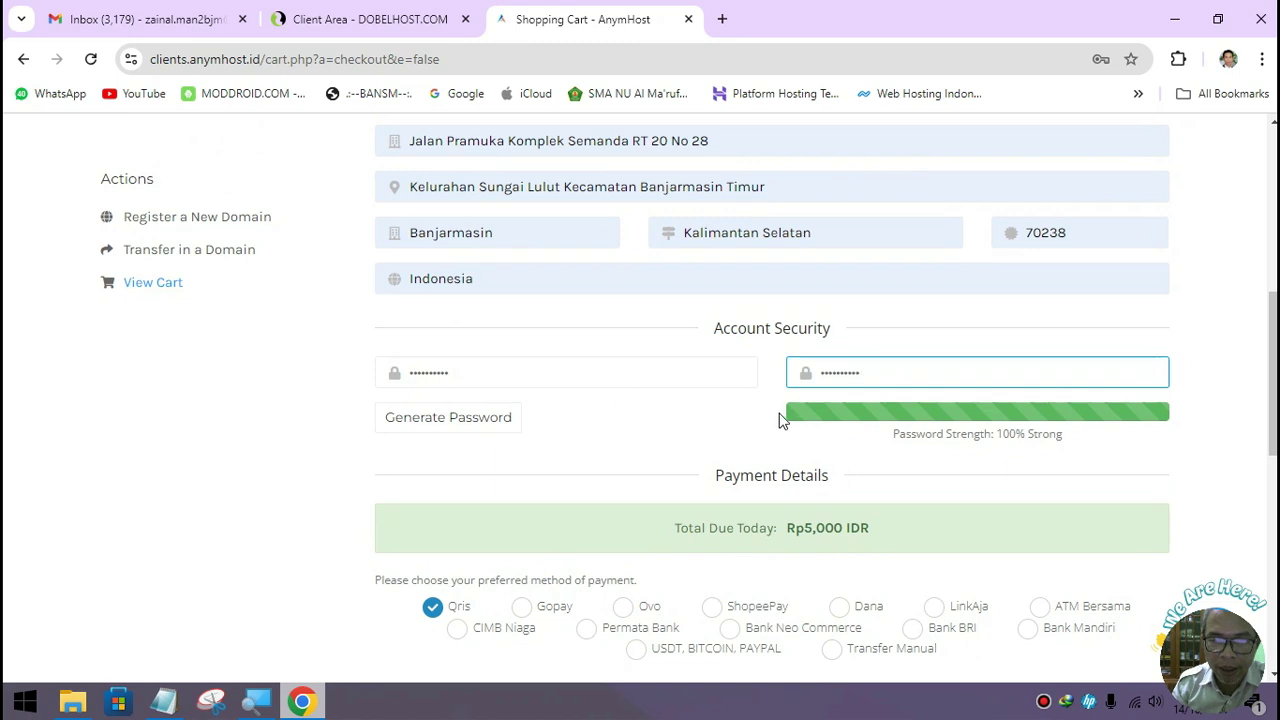
pyautogui.scroll(-2, 715, 407)
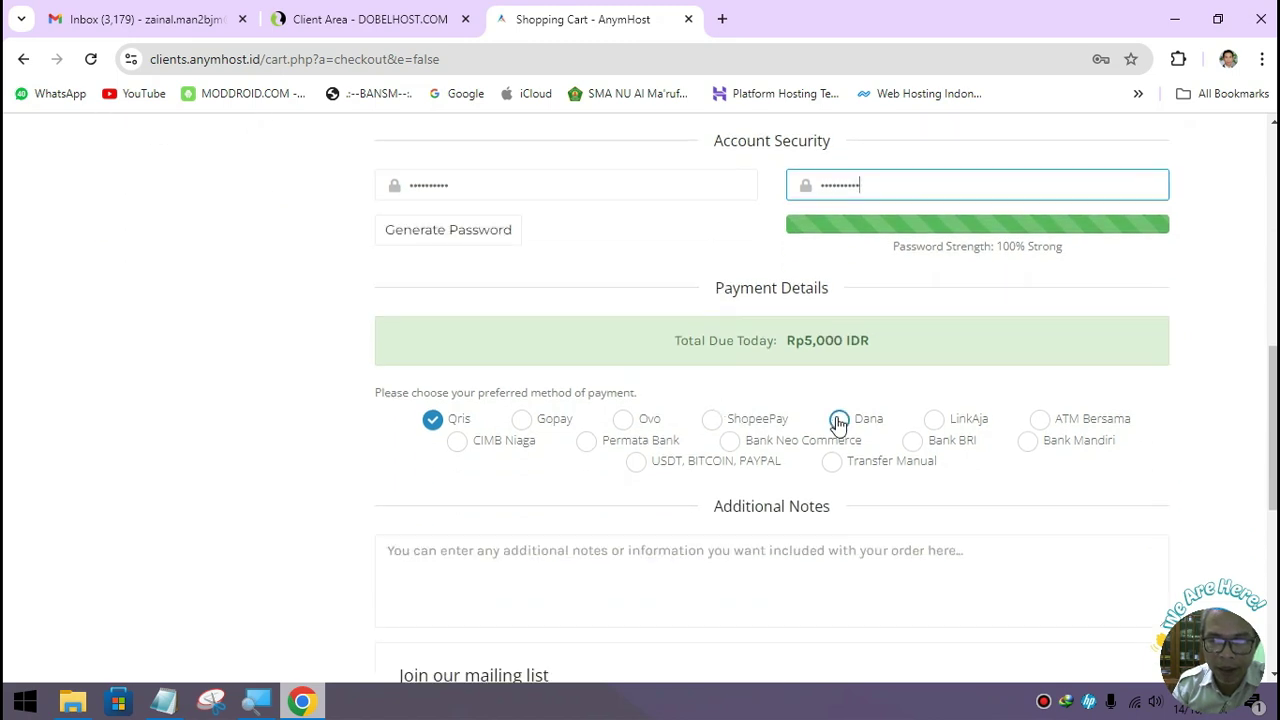
pyautogui.scroll(-2, 691, 391)
pyautogui.scroll(-2, 574, 370)
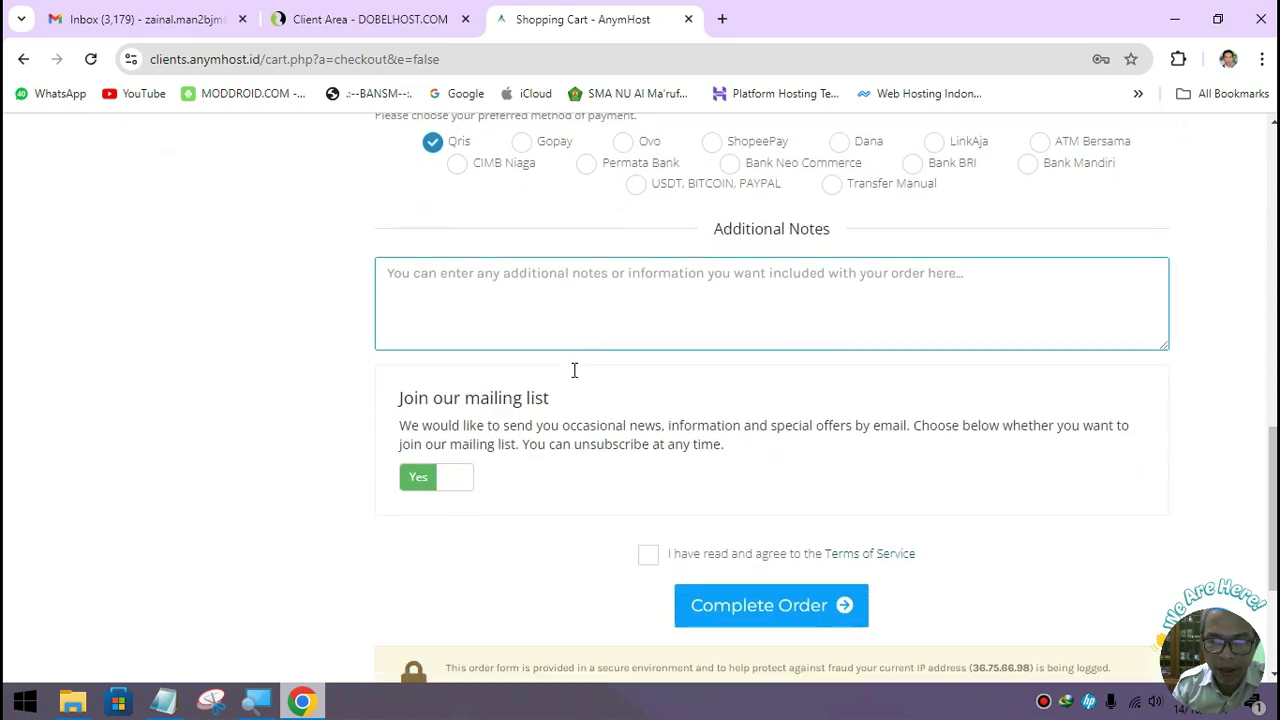
pyautogui.click(453, 390)
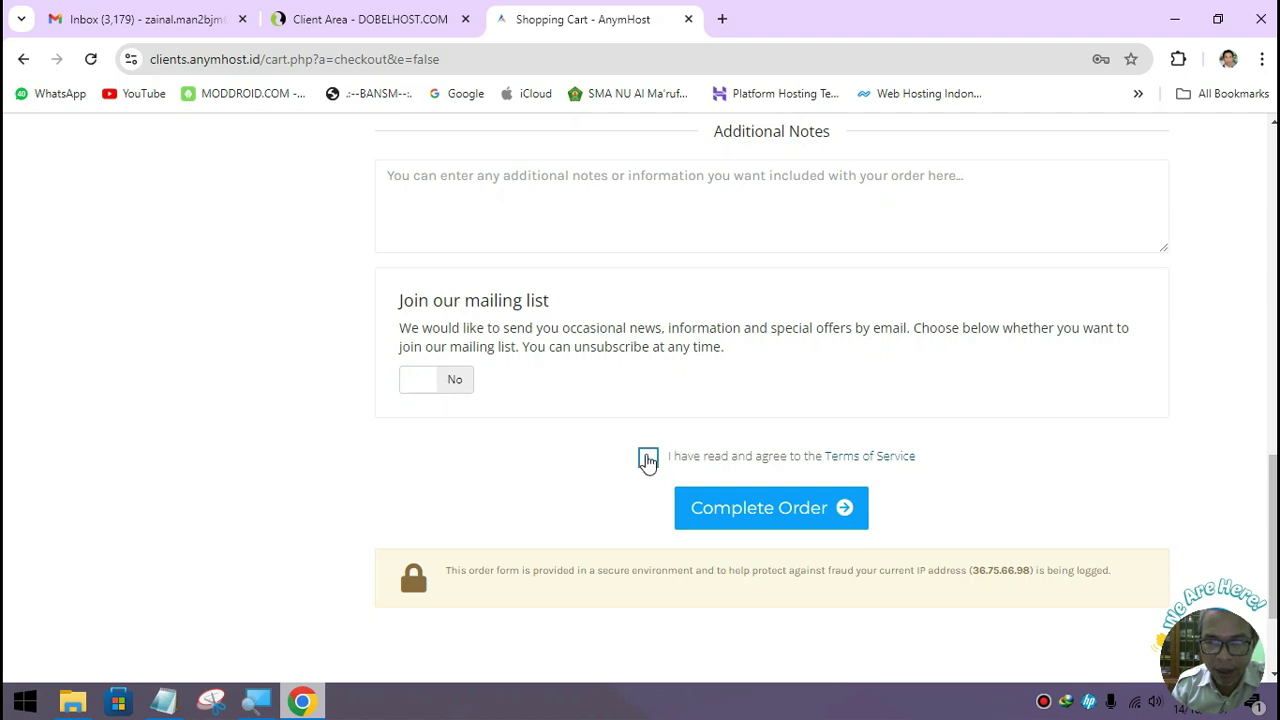
pyautogui.click(648, 459)
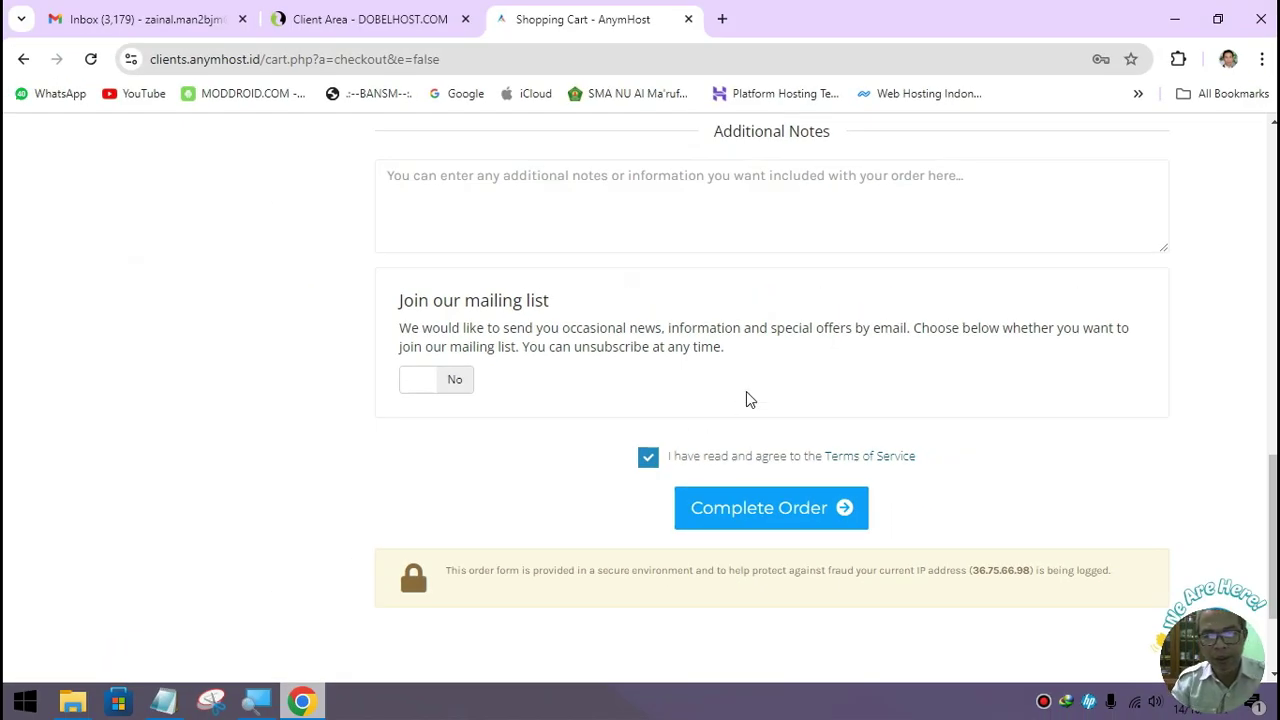
# Review the checkout form and submit the hosting order with Complete Order
pyautogui.scroll(4, 746, 395)
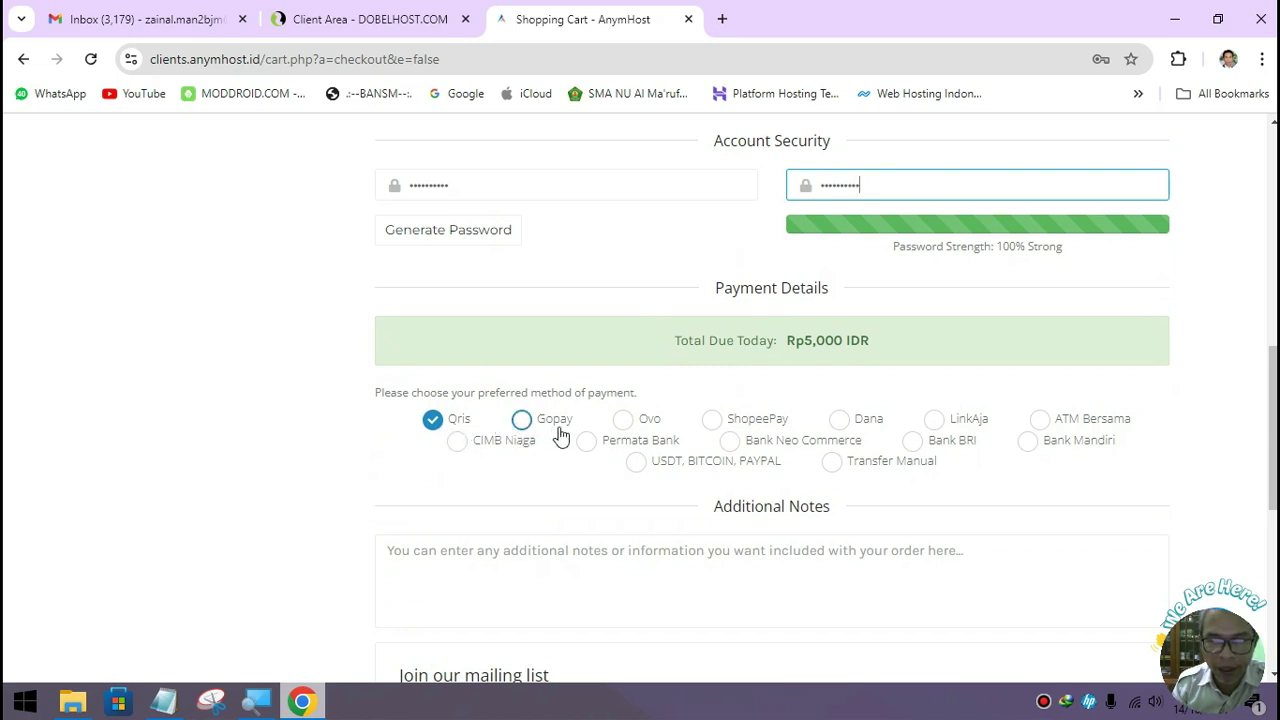
pyautogui.scroll(3, 768, 457)
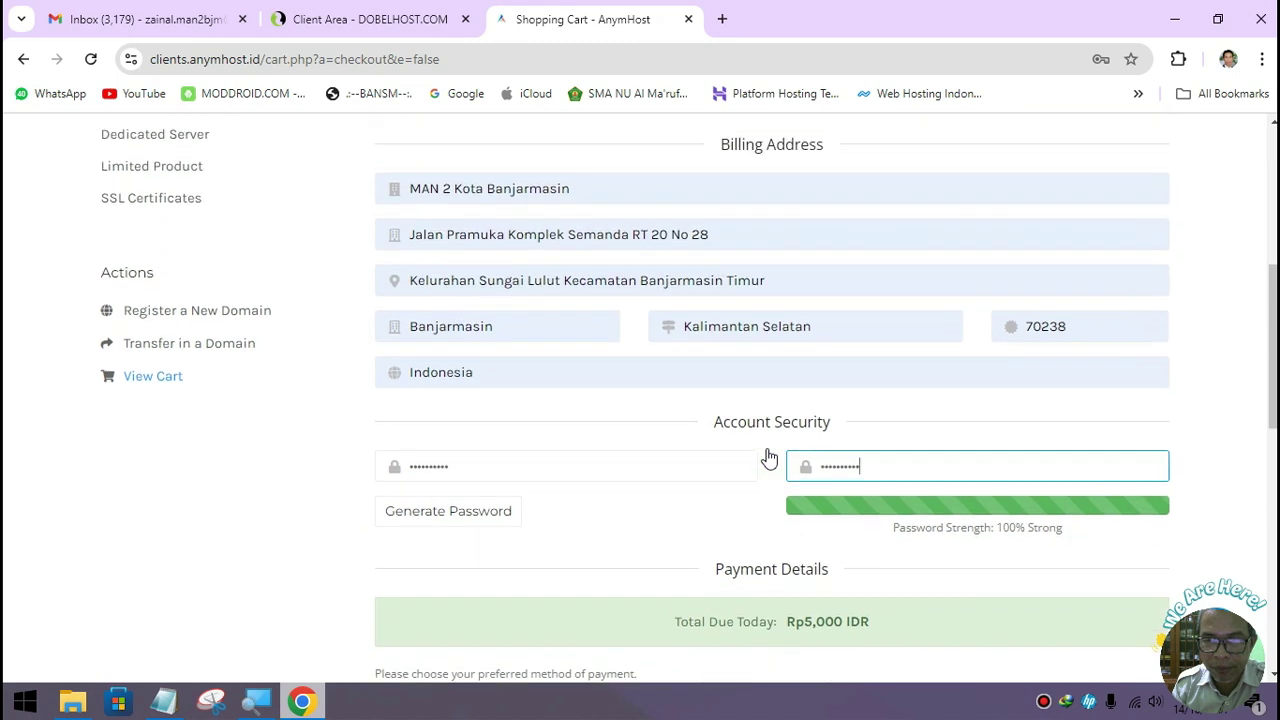
pyautogui.scroll(2, 767, 457)
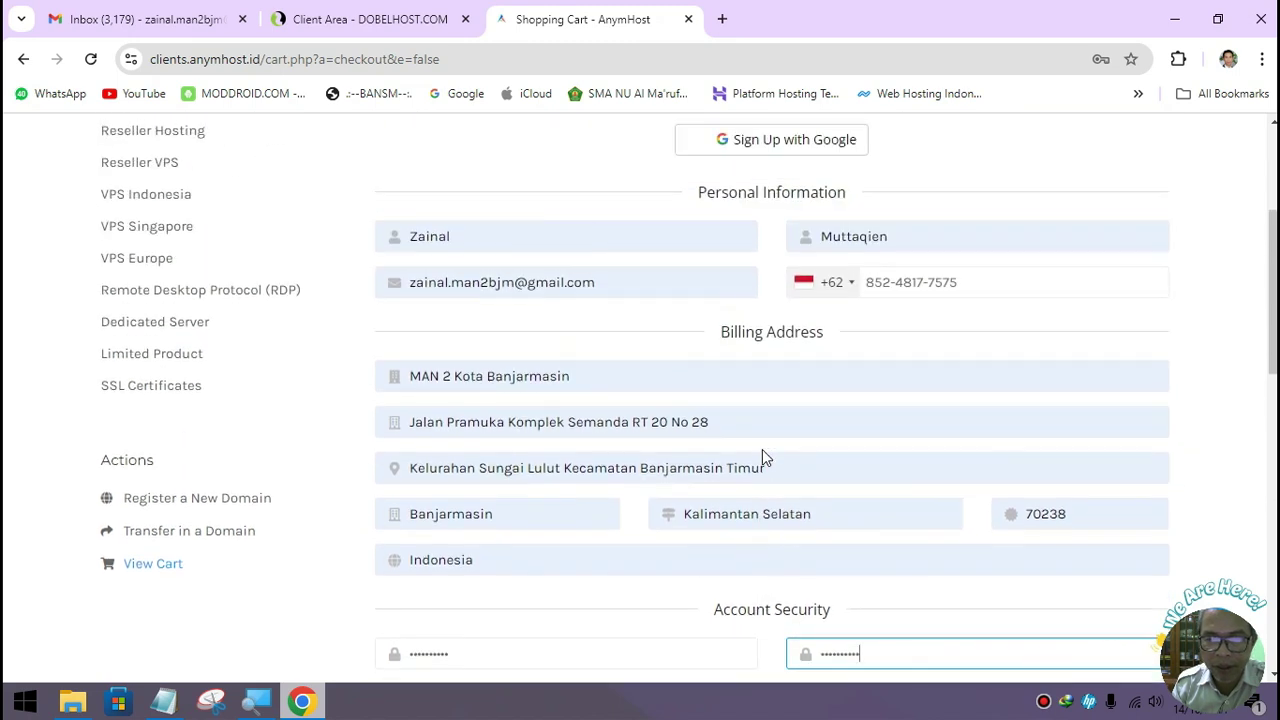
pyautogui.scroll(1, 762, 457)
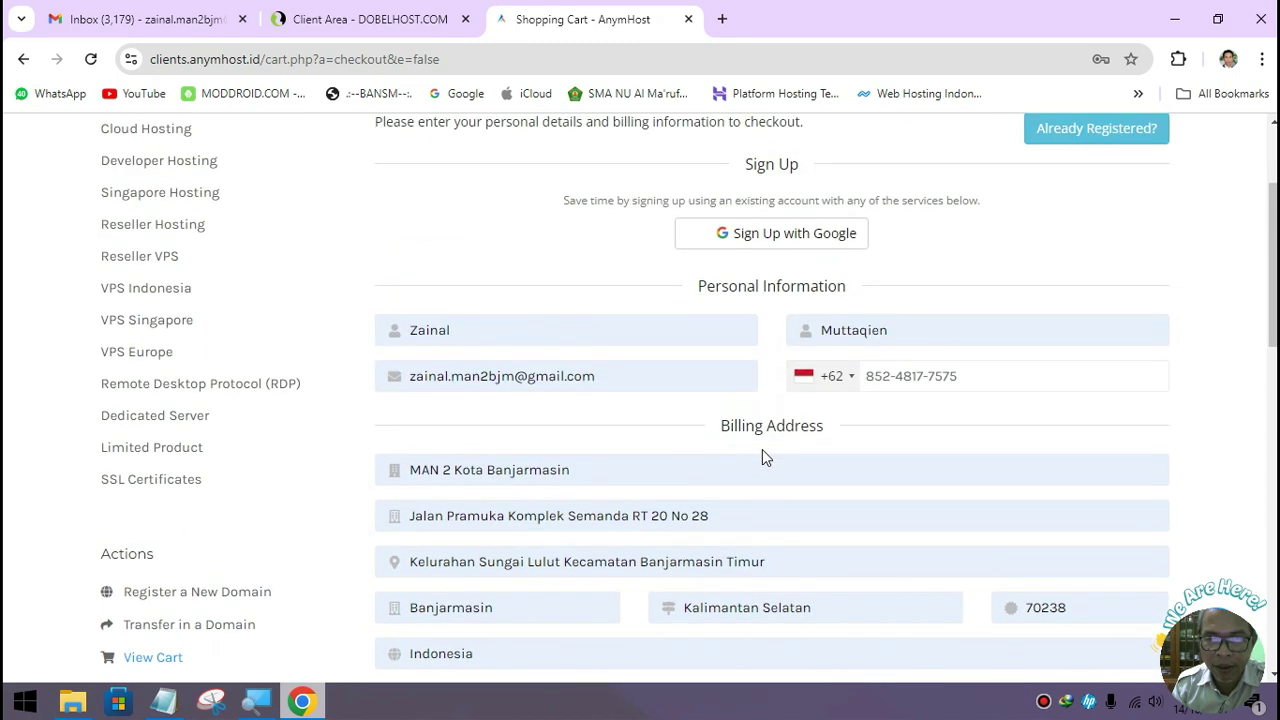
pyautogui.scroll(-1, 762, 457)
pyautogui.scroll(-3, 762, 457)
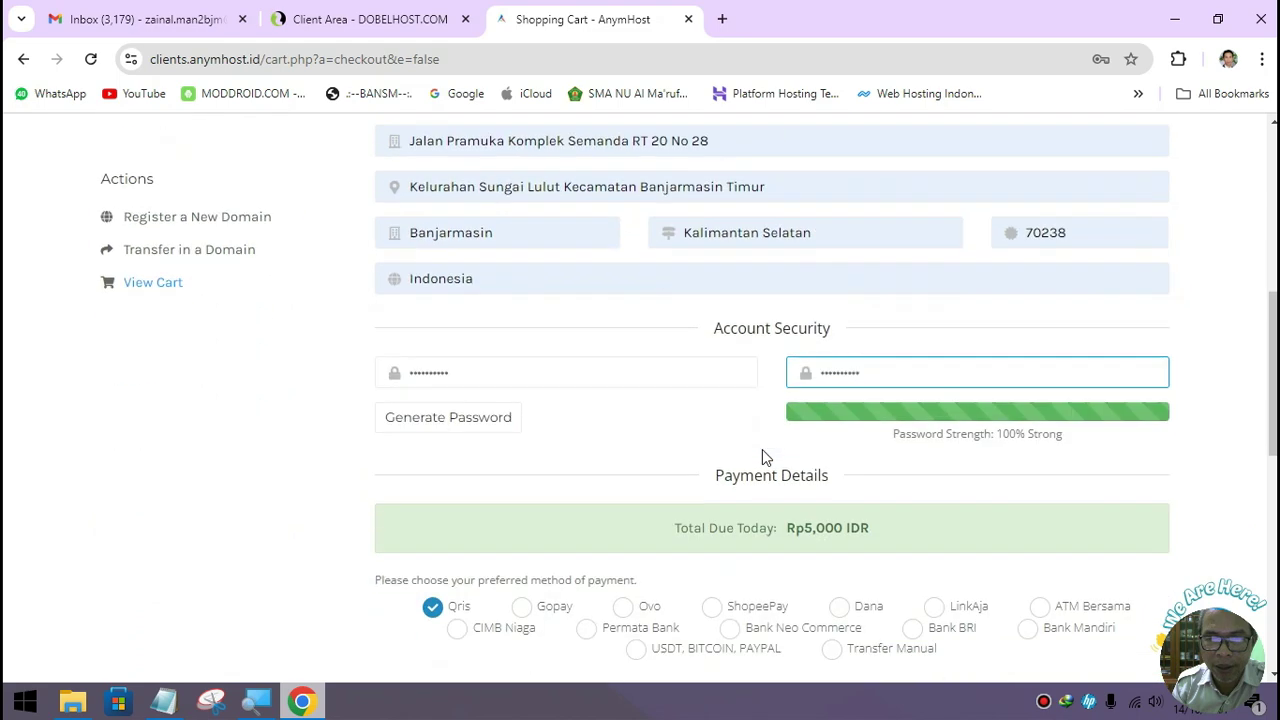
pyautogui.scroll(-9, 762, 452)
pyautogui.click(743, 355)
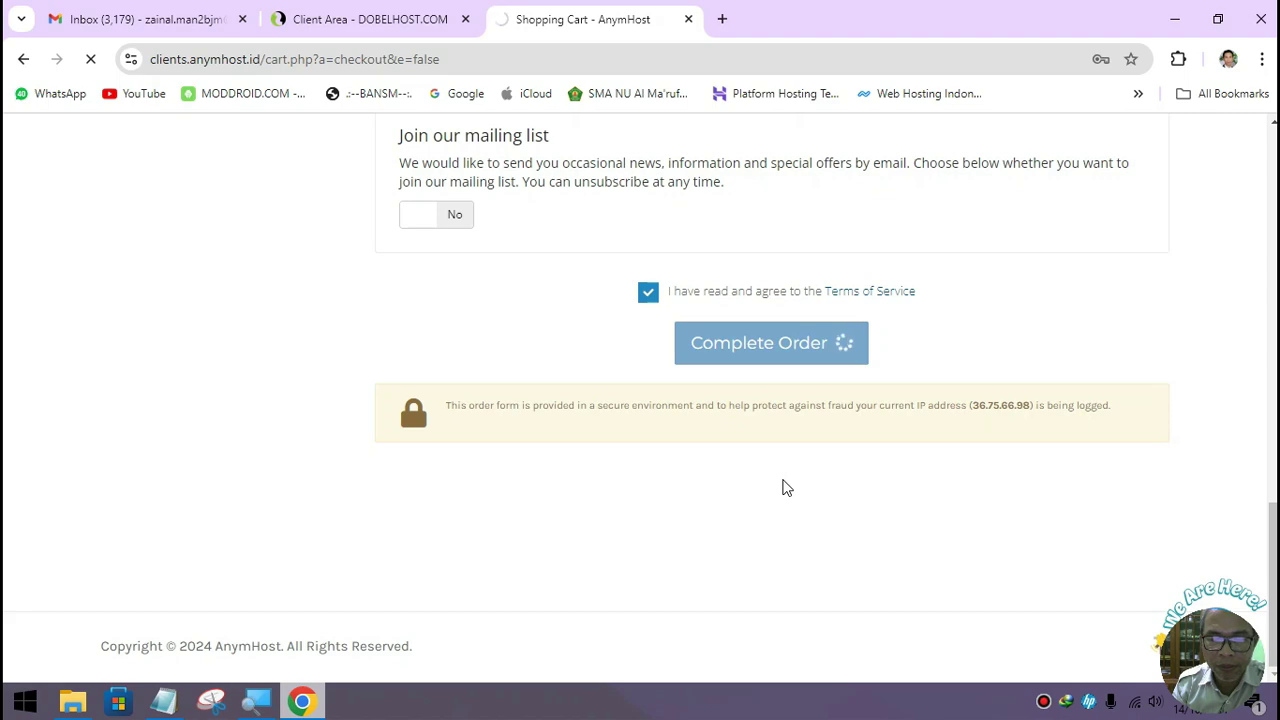
# Check the order result, then move via the DobelHost client area to the Gmail inbox
pyautogui.scroll(2, 786, 487)
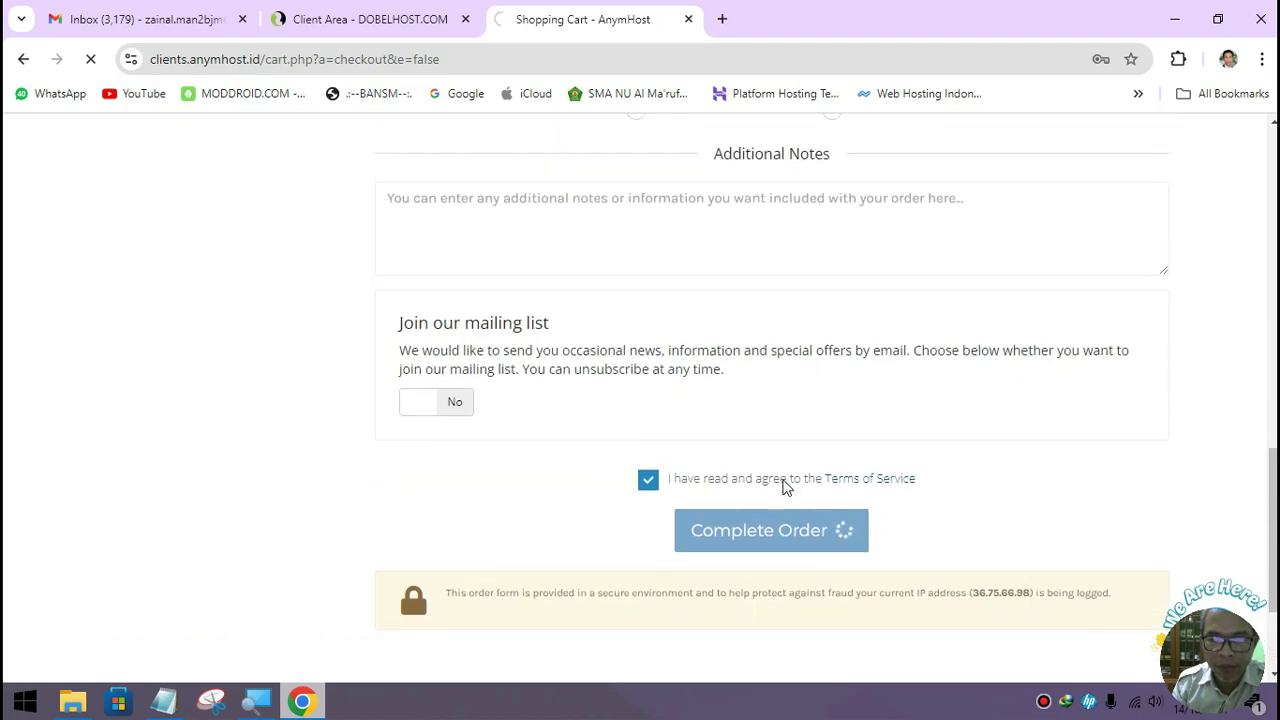
pyautogui.scroll(10, 786, 487)
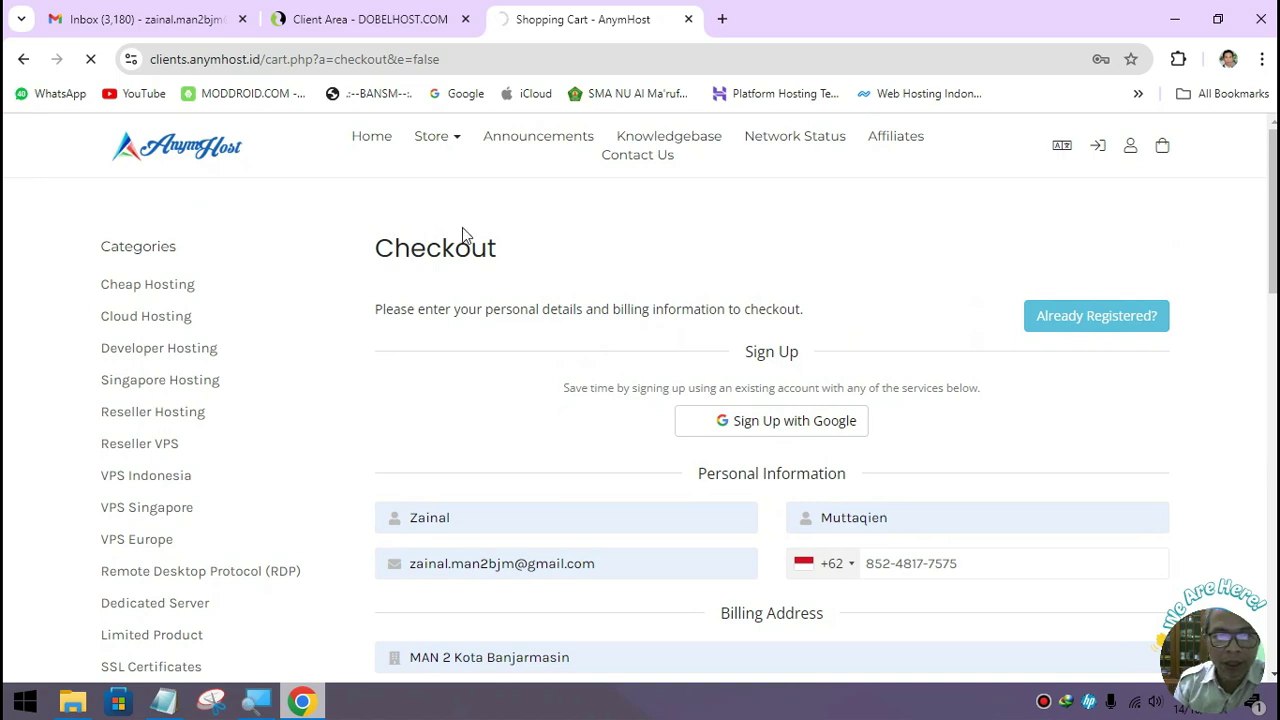
pyautogui.scroll(-10, 655, 345)
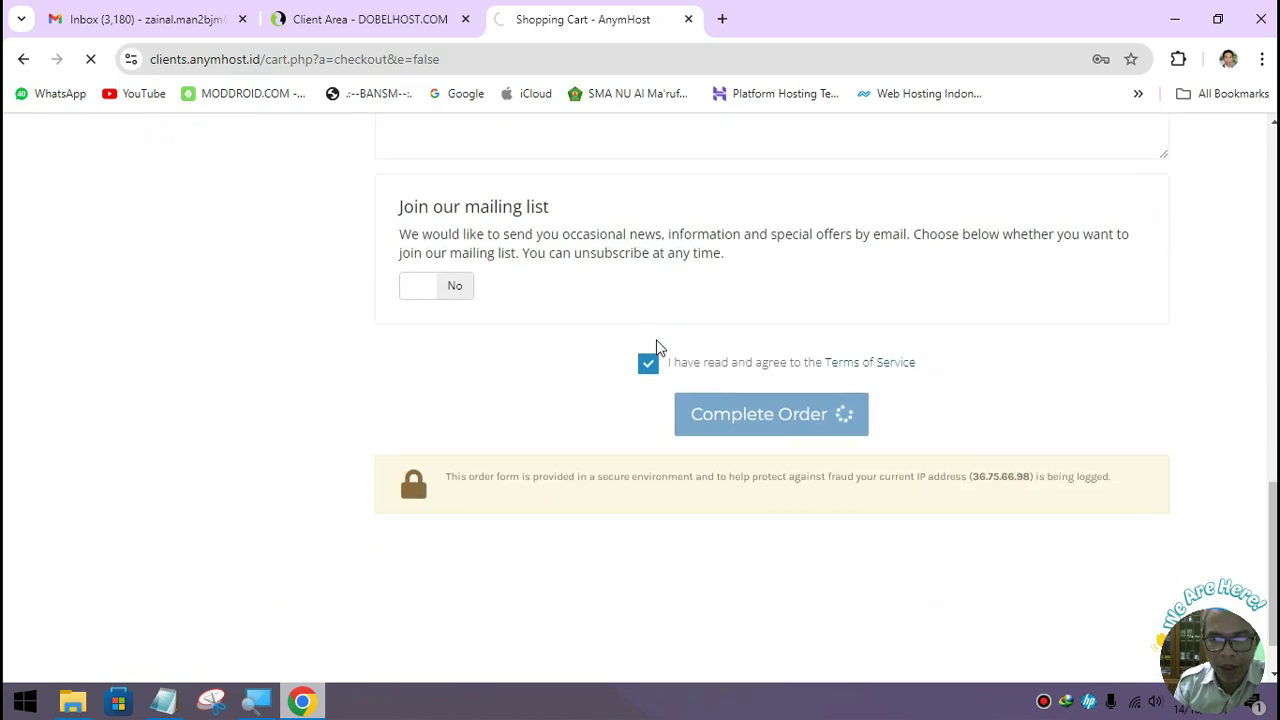
pyautogui.scroll(-1, 656, 345)
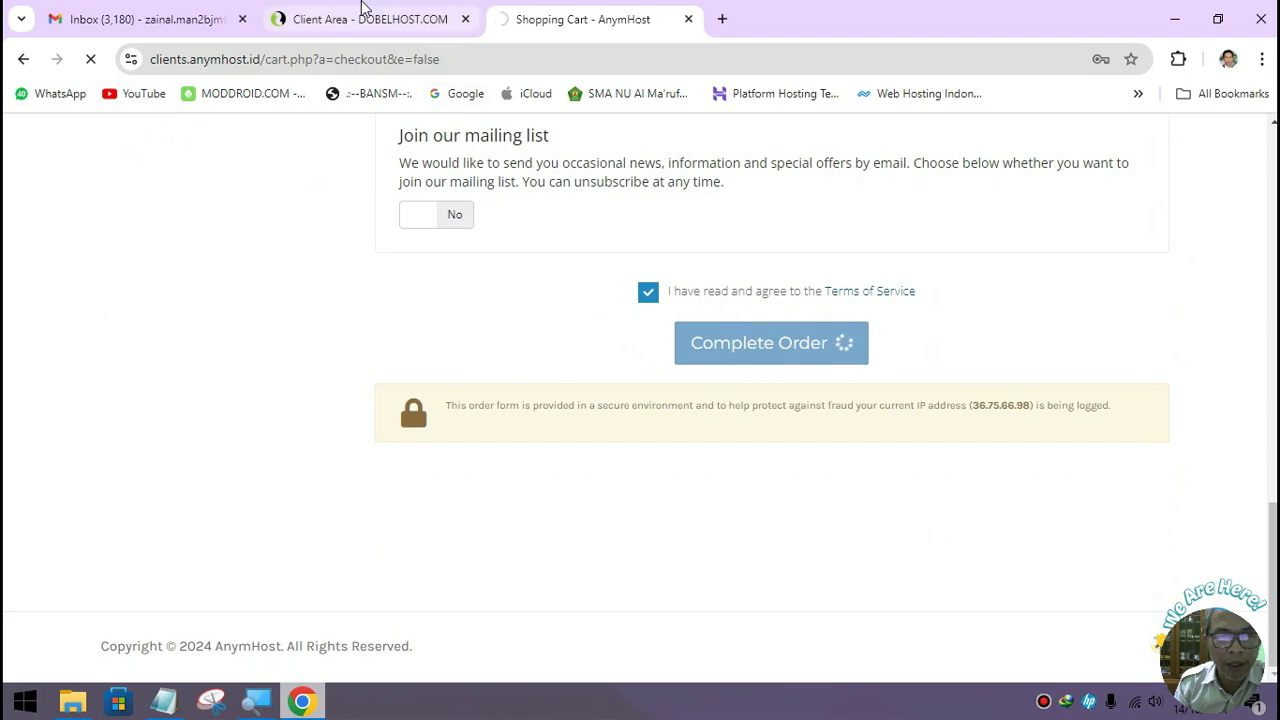
pyautogui.click(364, 19)
pyautogui.click(137, 22)
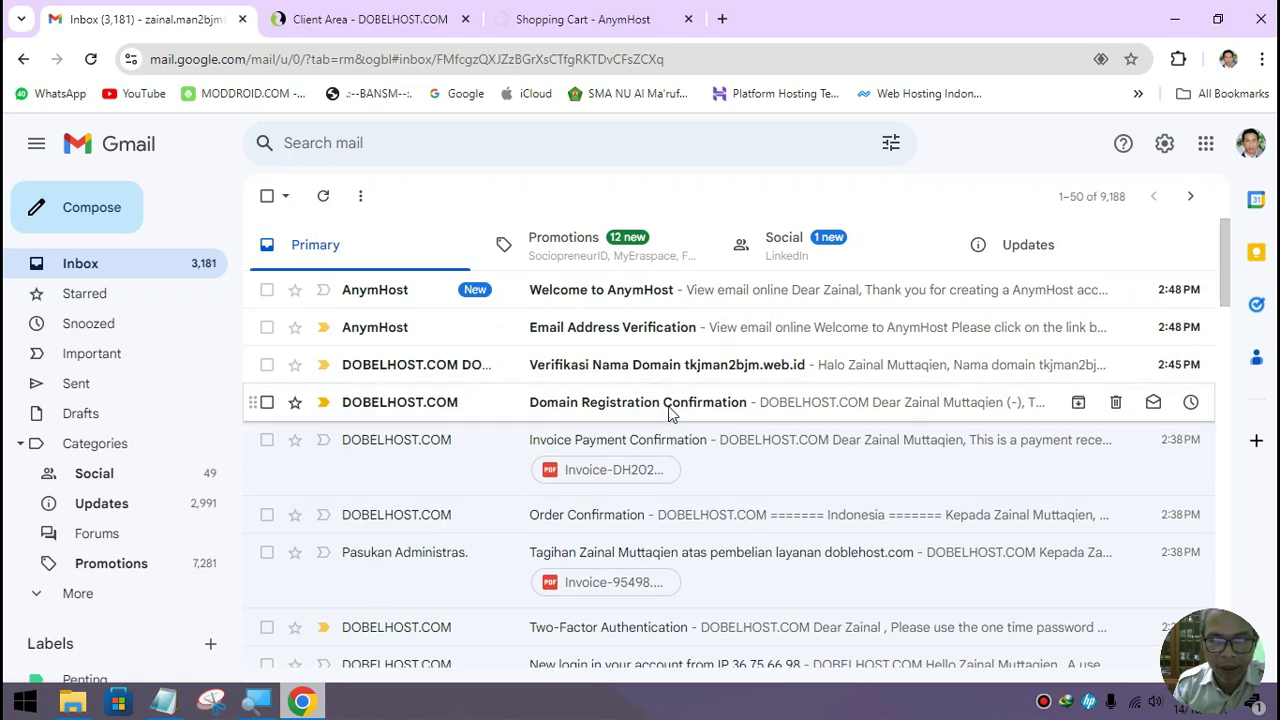
# Read the Domain Registration Confirmation email and return to the inbox
pyautogui.click(670, 403)
pyautogui.scroll(-5, 635, 420)
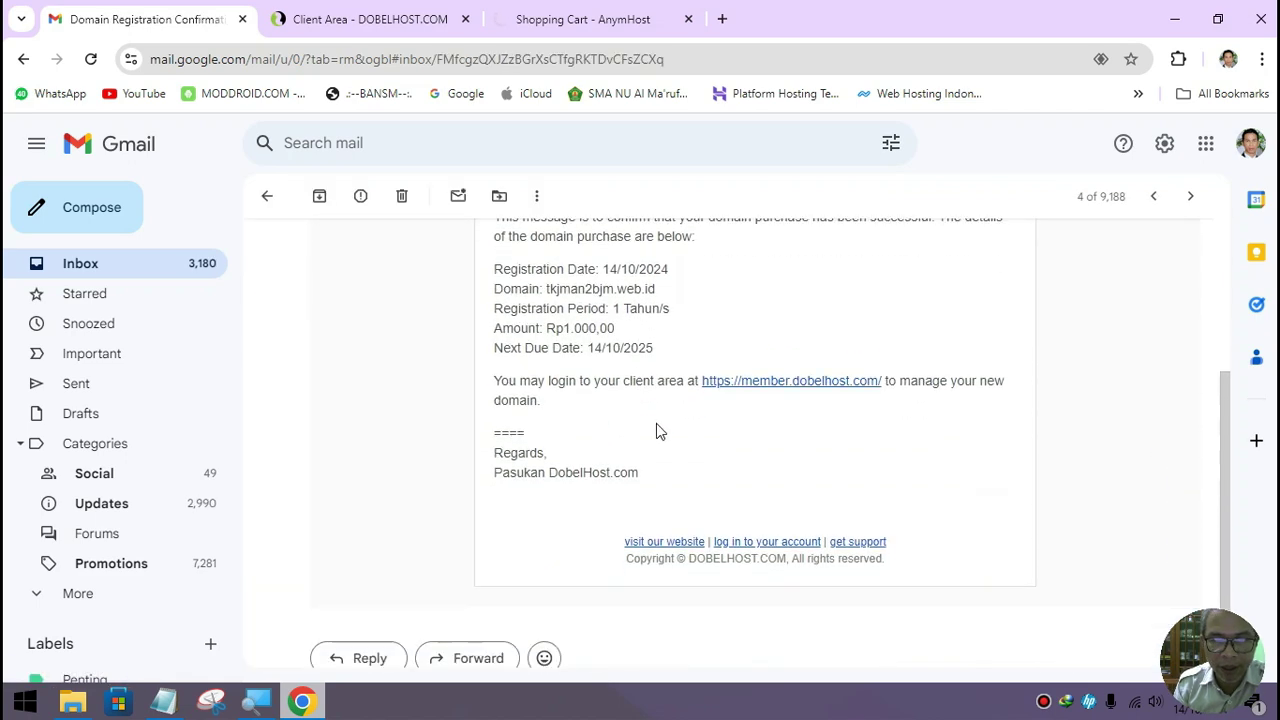
pyautogui.scroll(2, 668, 432)
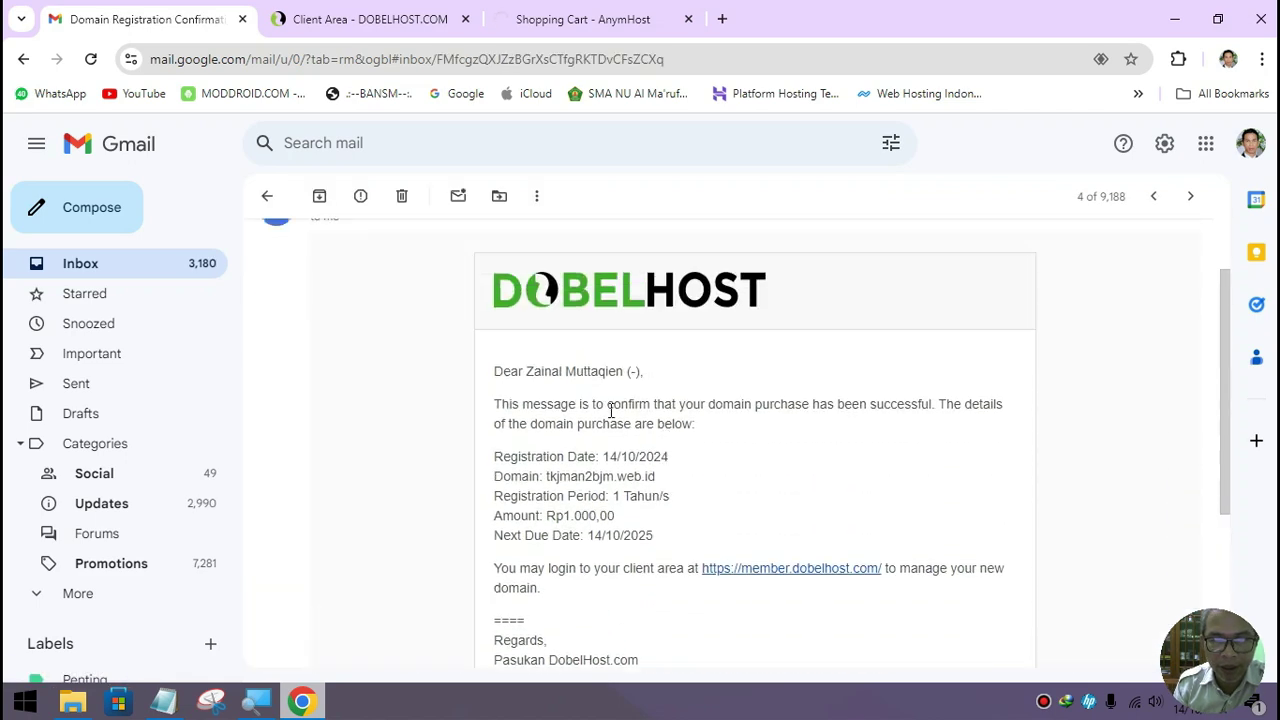
pyautogui.click(176, 268)
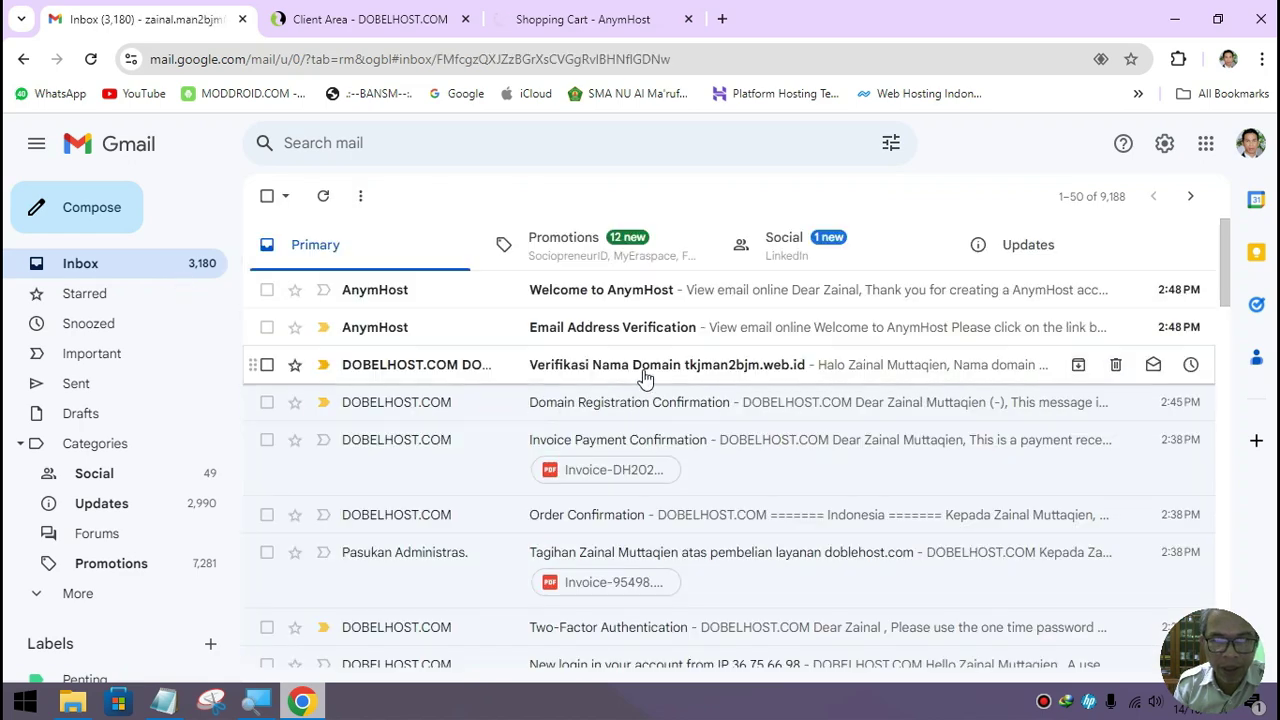
# Verify tkjman2bjm.web.id from the Verifikasi Nama Domain email, close the result tab, and return to Inbox
pyautogui.click(645, 375)
pyautogui.scroll(-5, 600, 440)
pyautogui.scroll(1, 590, 441)
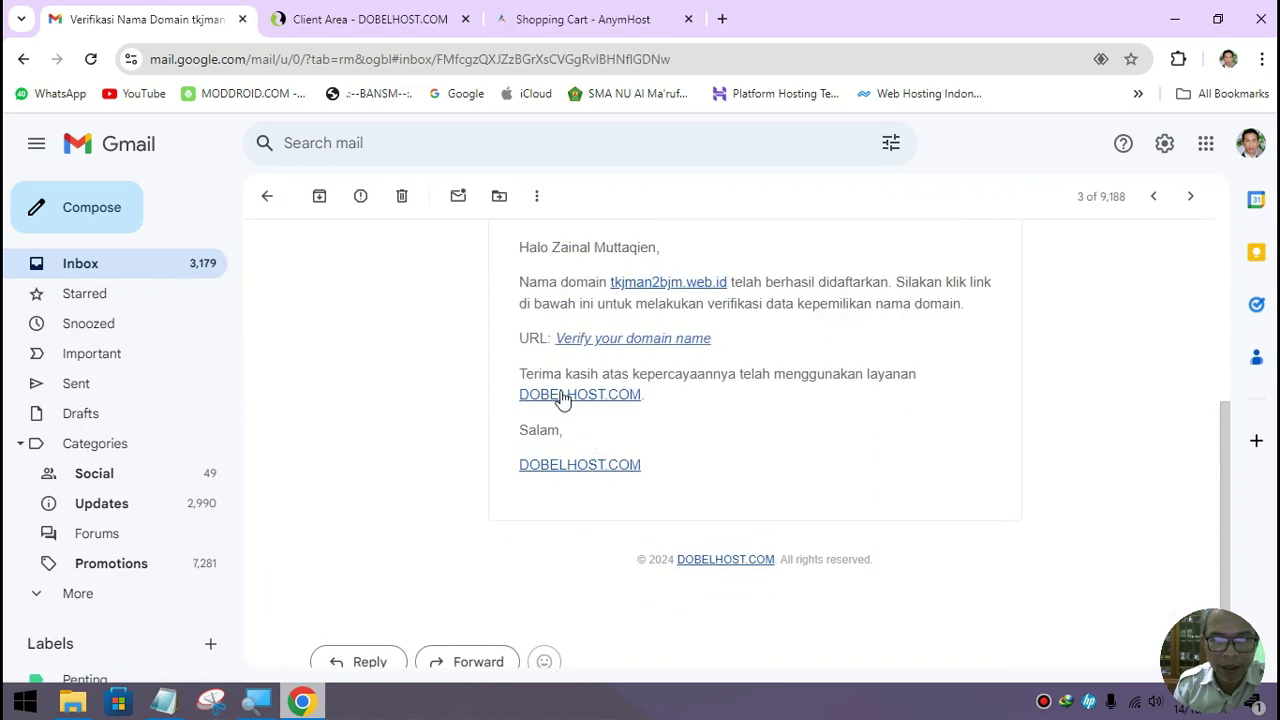
pyautogui.click(604, 340)
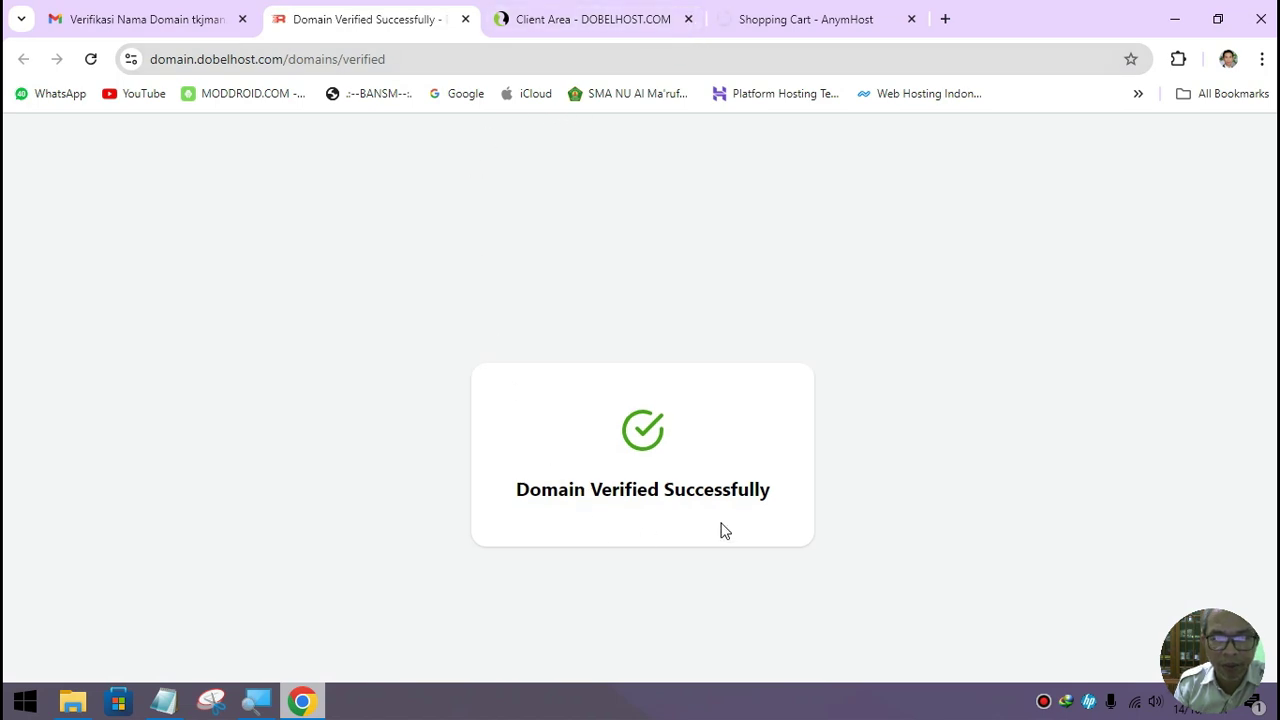
pyautogui.click(465, 19)
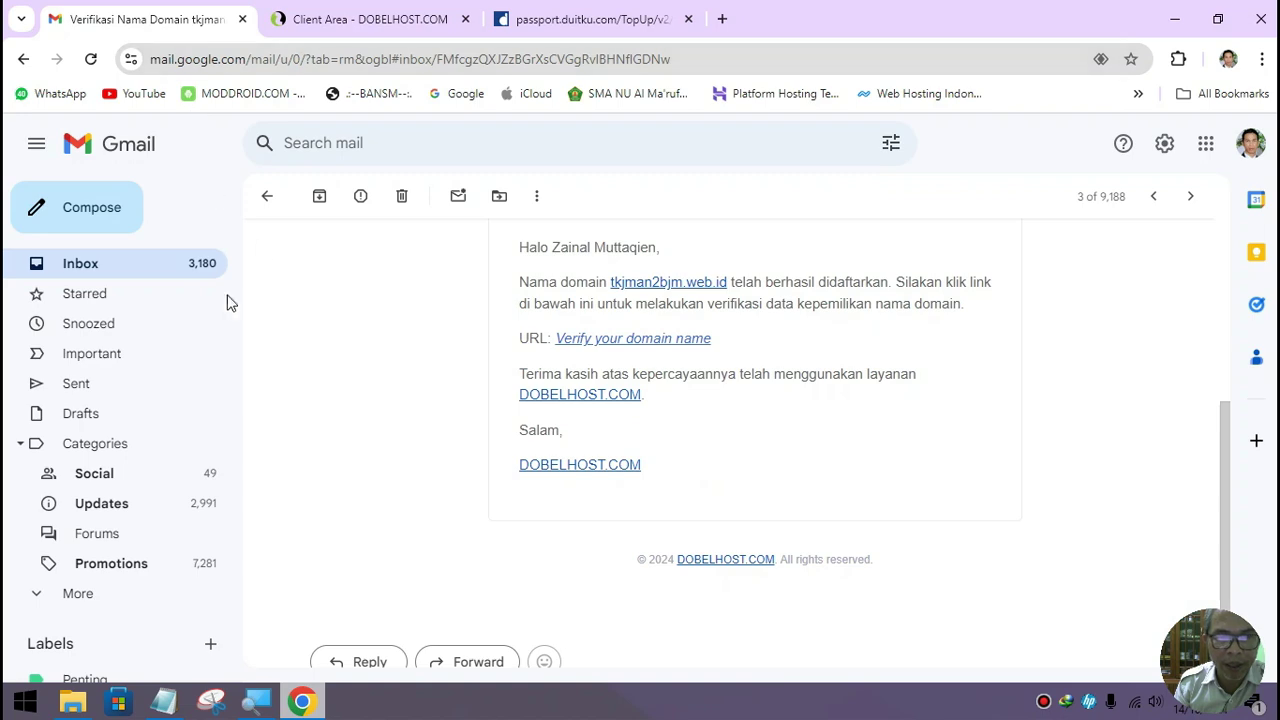
pyautogui.click(157, 270)
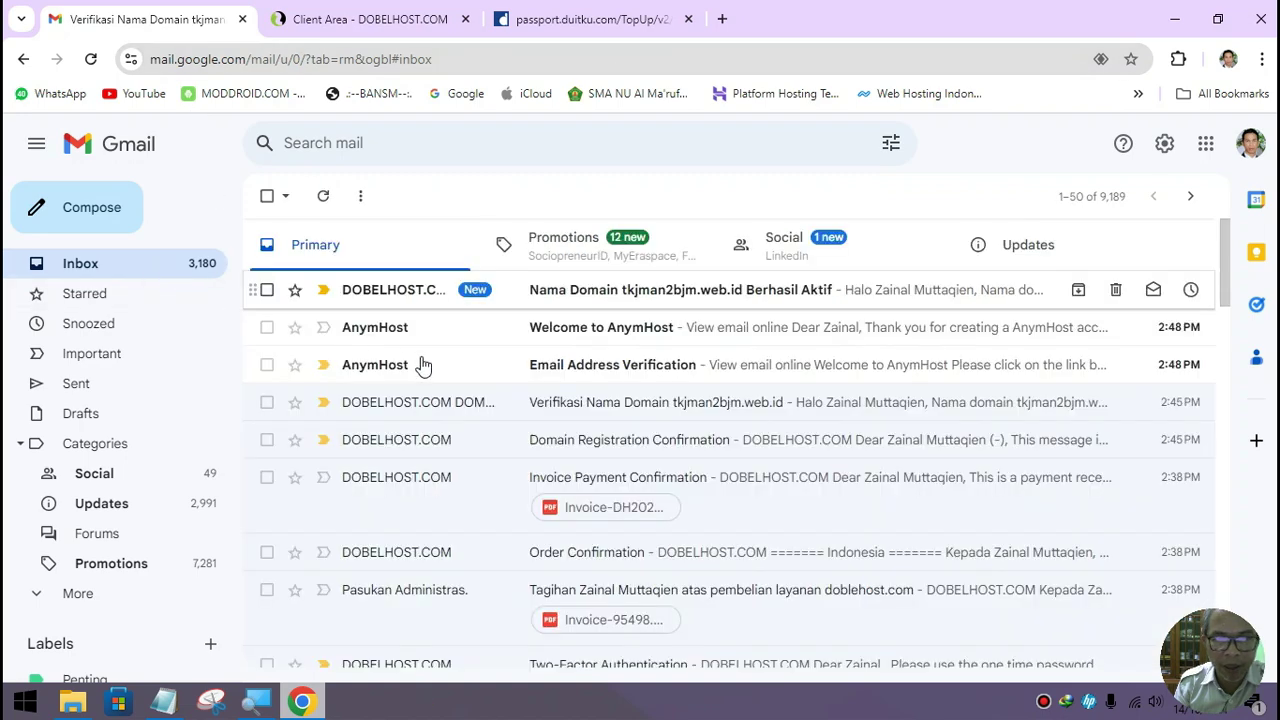
# Verify the AnymHost account email address from its verification message and return to Inbox
pyautogui.click(688, 368)
pyautogui.scroll(-2, 550, 378)
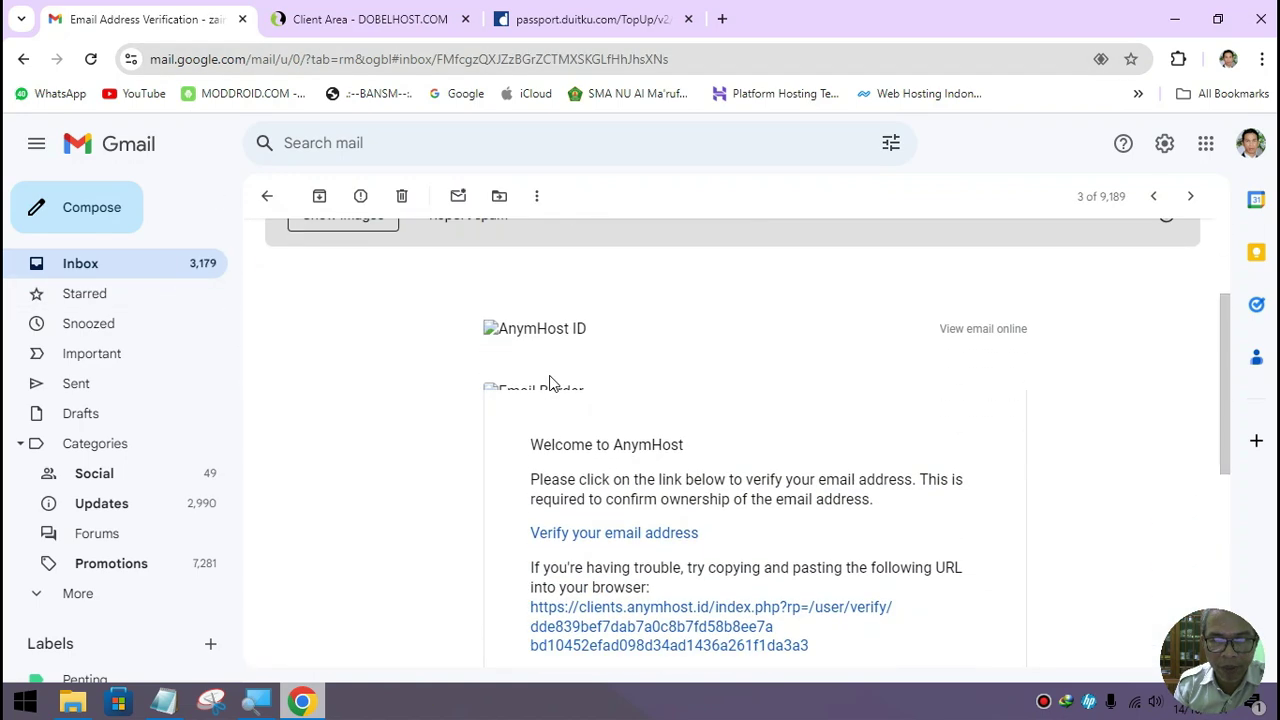
pyautogui.scroll(-2, 523, 380)
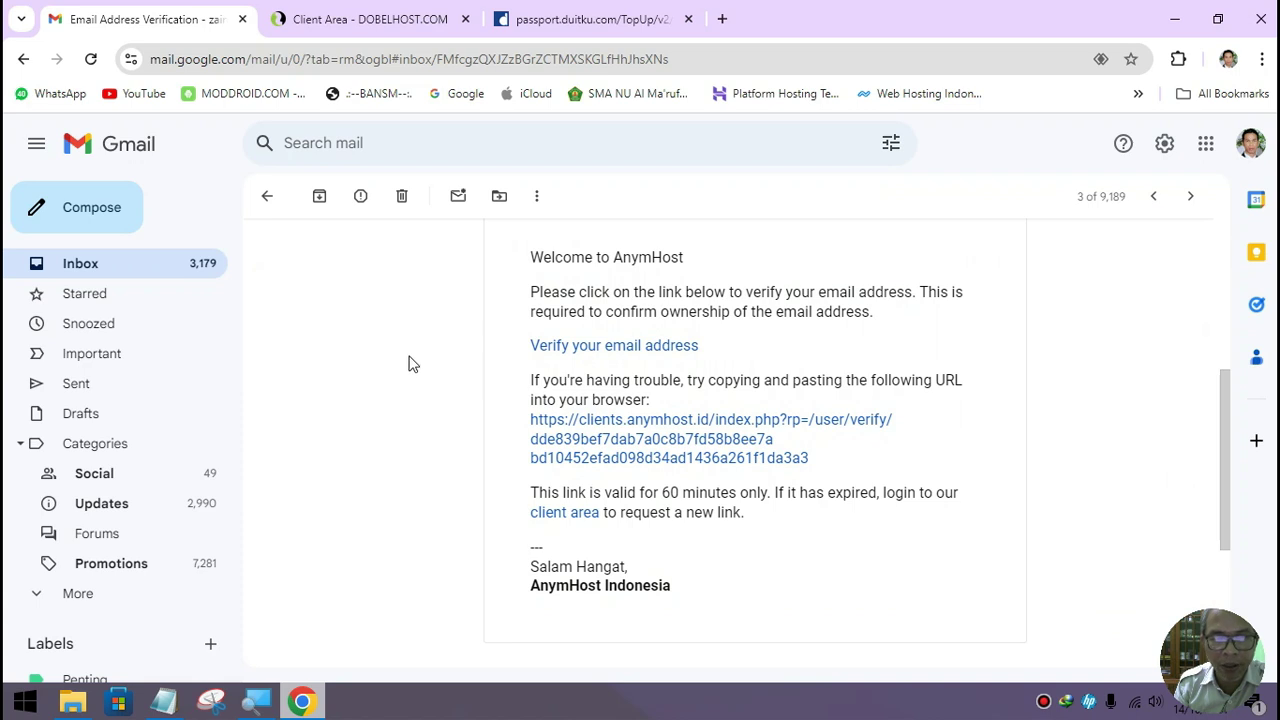
pyautogui.scroll(3, 417, 363)
pyautogui.scroll(-2, 505, 377)
pyautogui.scroll(1, 506, 374)
pyautogui.click(593, 445)
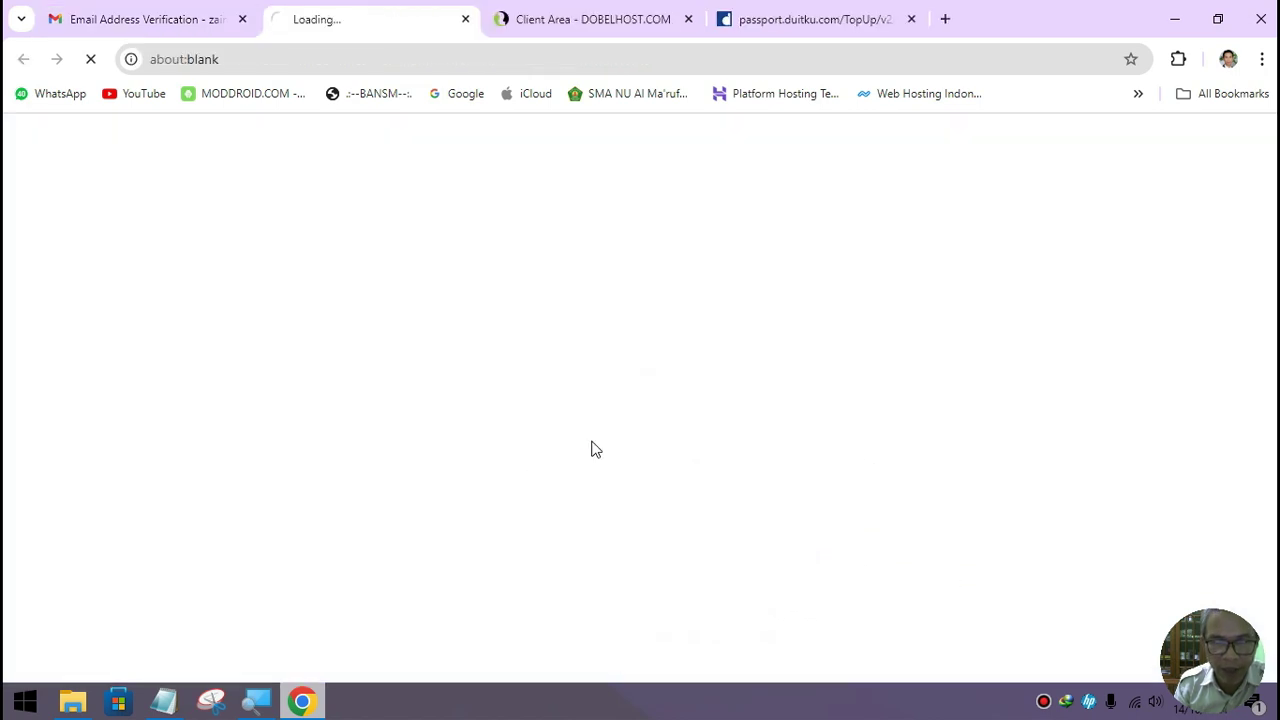
pyautogui.click(465, 19)
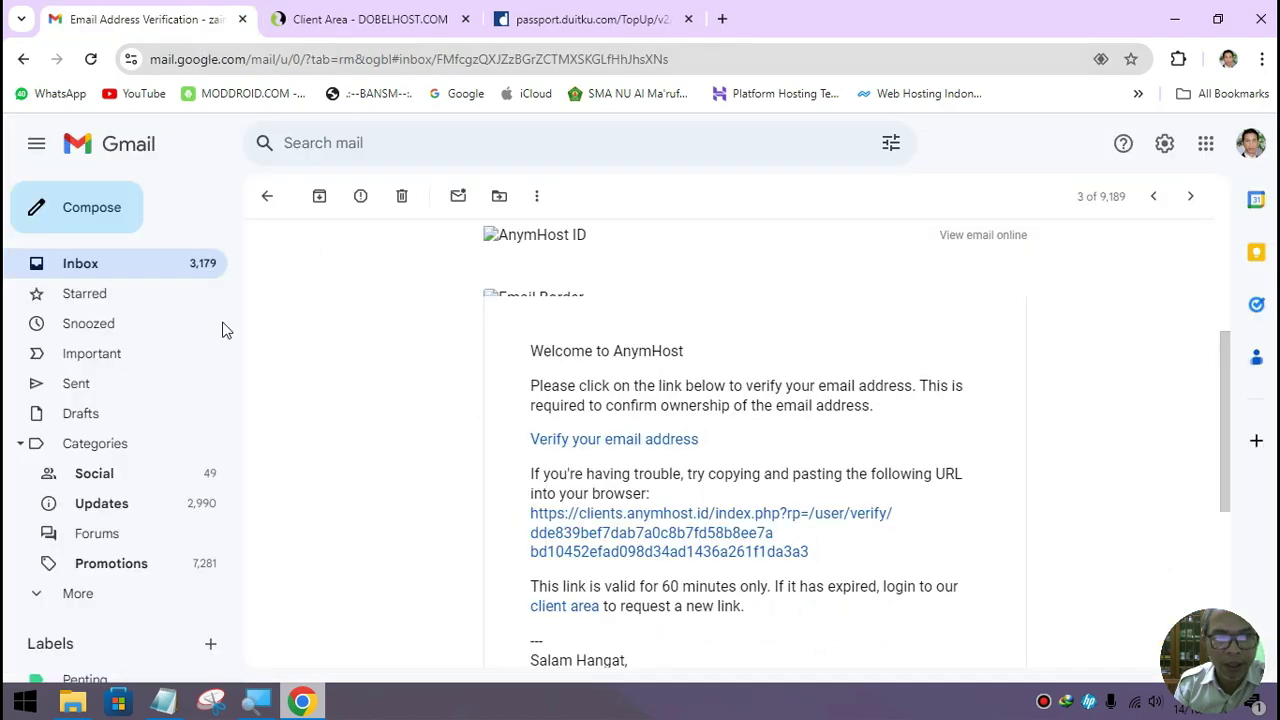
pyautogui.click(165, 275)
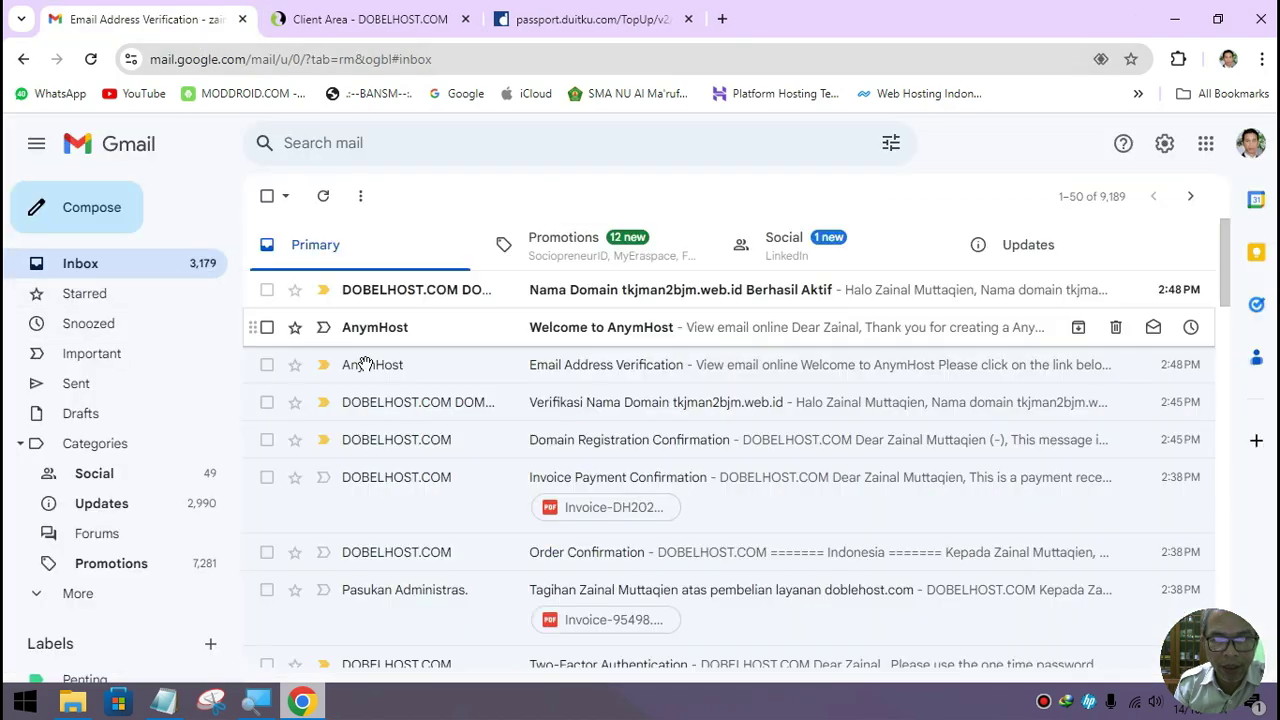
# Read the Welcome to AnymHost email, then open the tkjman2bjm.web.id domain-active message
pyautogui.click(677, 333)
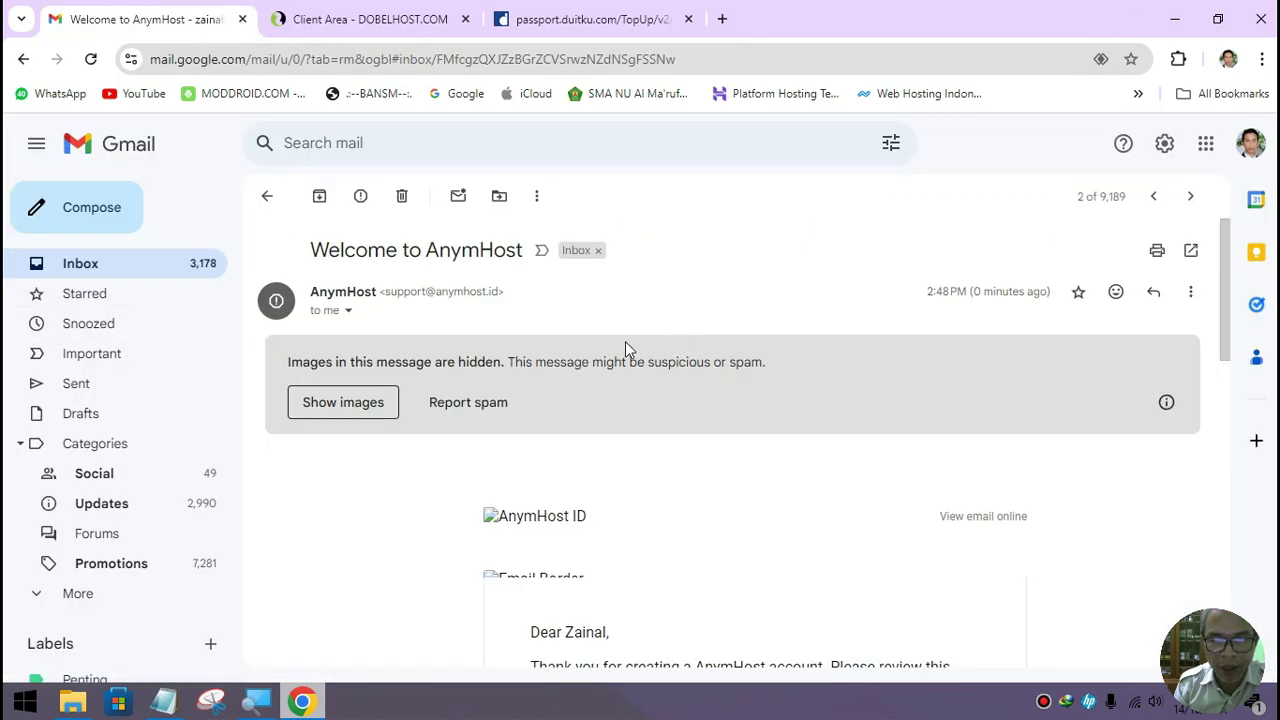
pyautogui.click(134, 268)
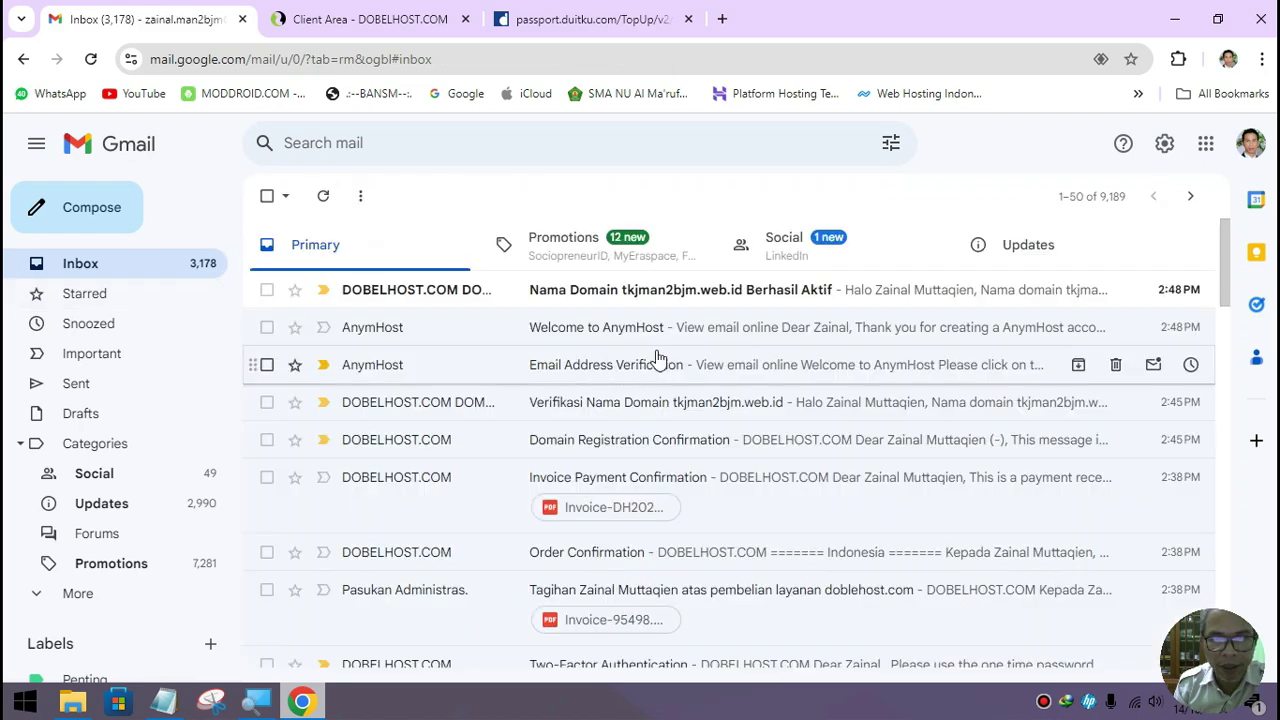
pyautogui.click(670, 294)
pyautogui.scroll(-3, 623, 443)
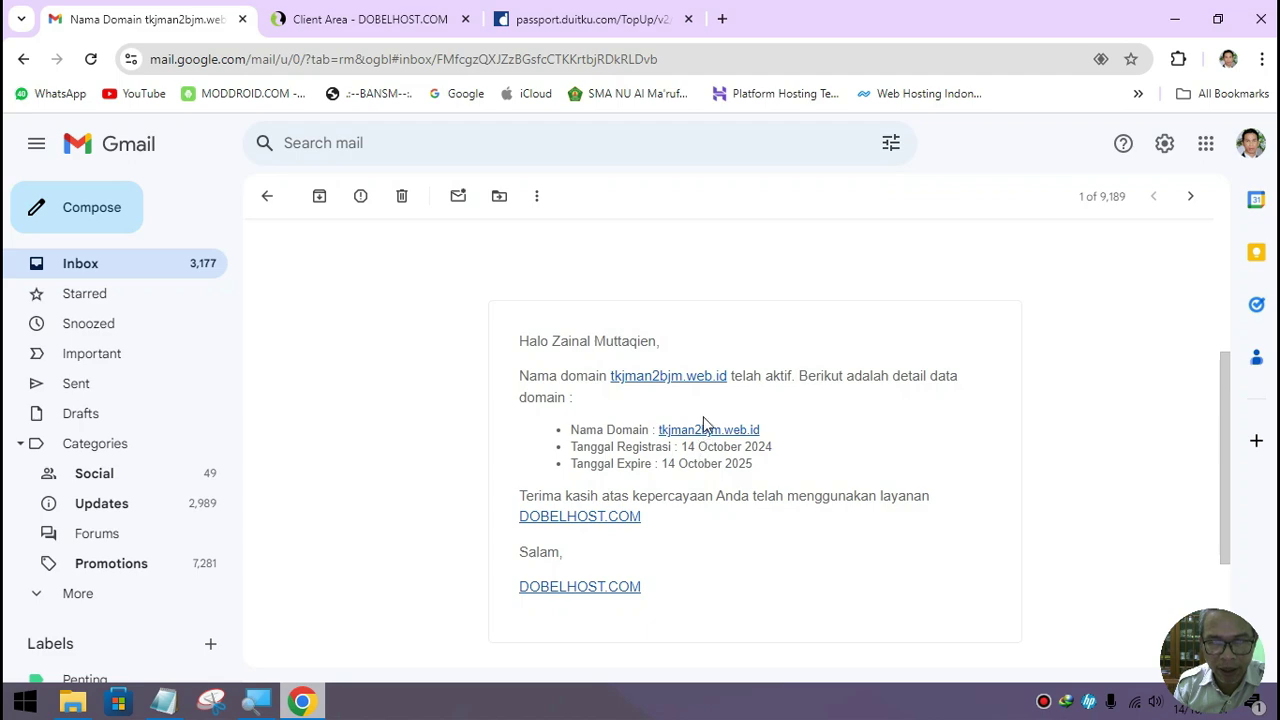
# Reload Domain Saya to confirm tkjman2bjm.web.id is Aktif, then view the Rp 5,000 Duitku payment
pyautogui.click(380, 20)
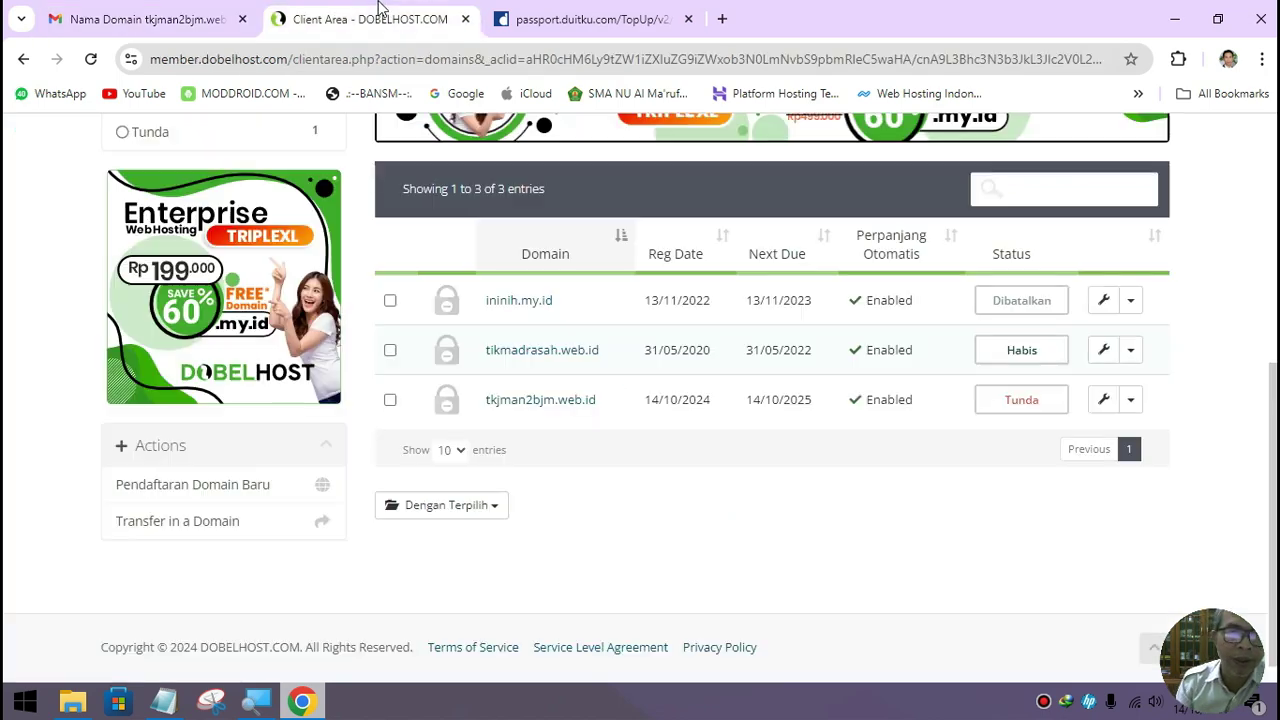
pyautogui.scroll(1, 560, 311)
pyautogui.scroll(1, 396, 200)
pyautogui.click(400, 190)
pyautogui.click(398, 222)
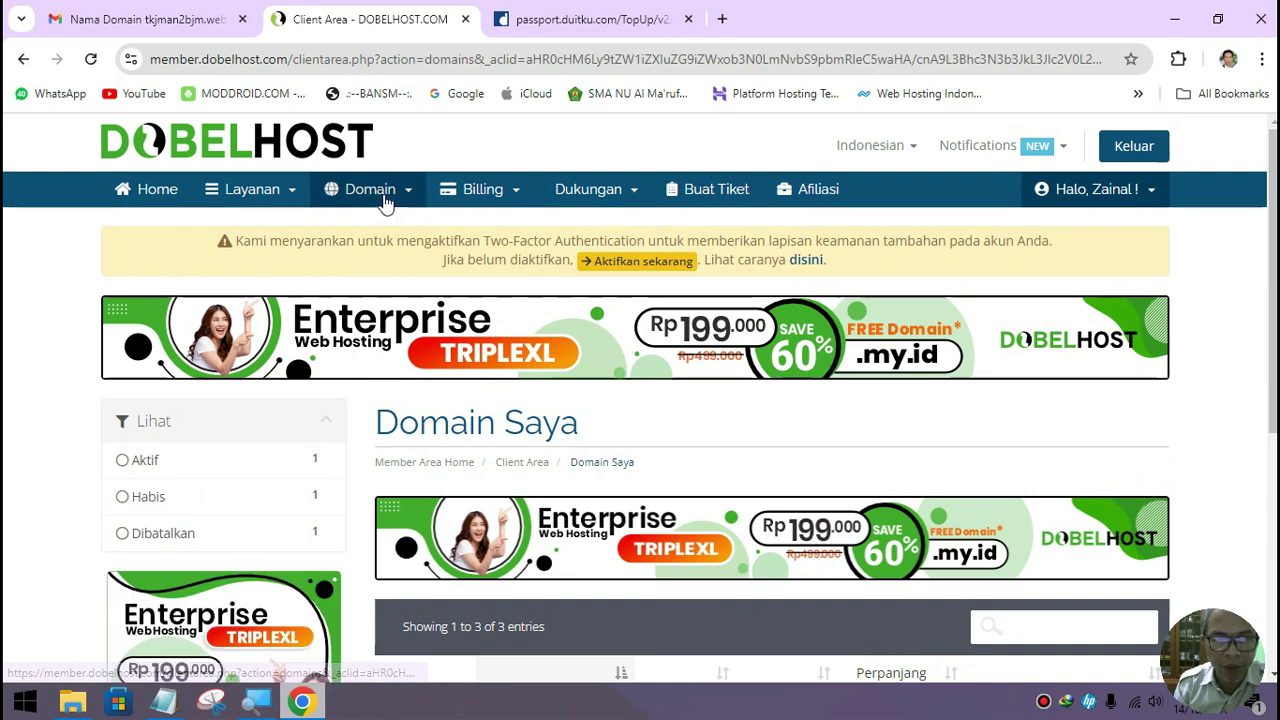
pyautogui.click(406, 196)
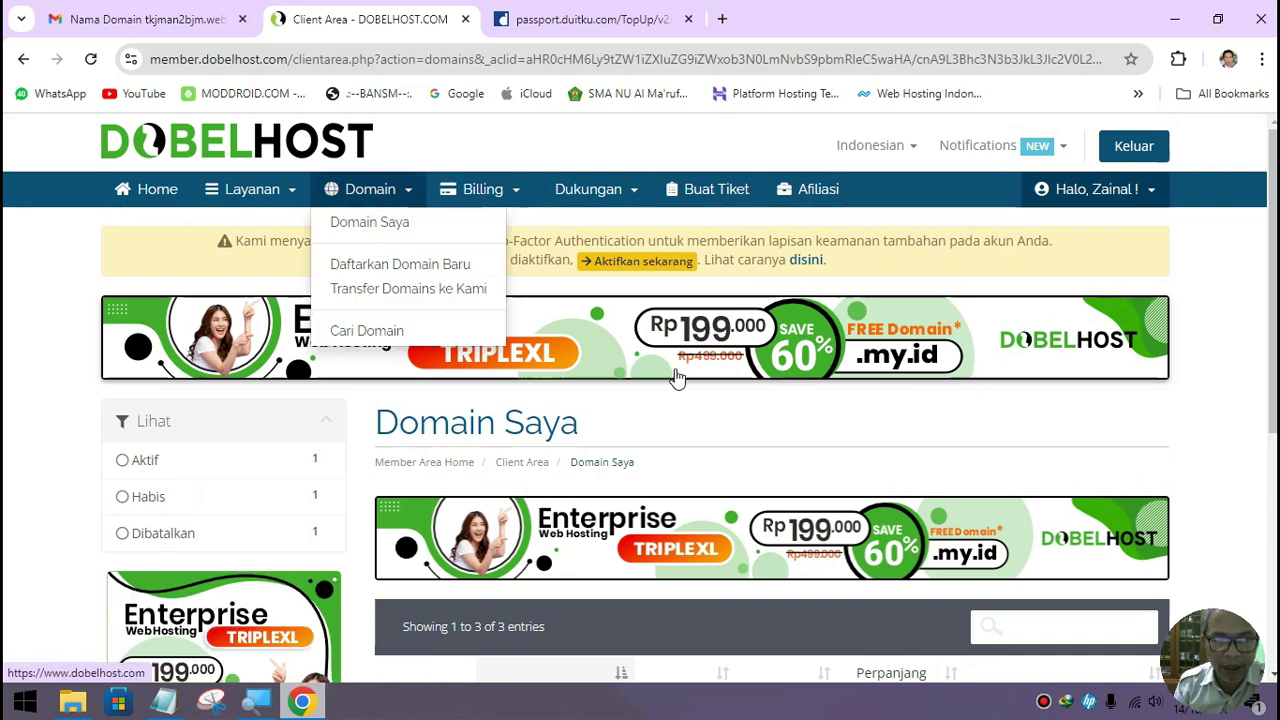
pyautogui.scroll(-3, 680, 377)
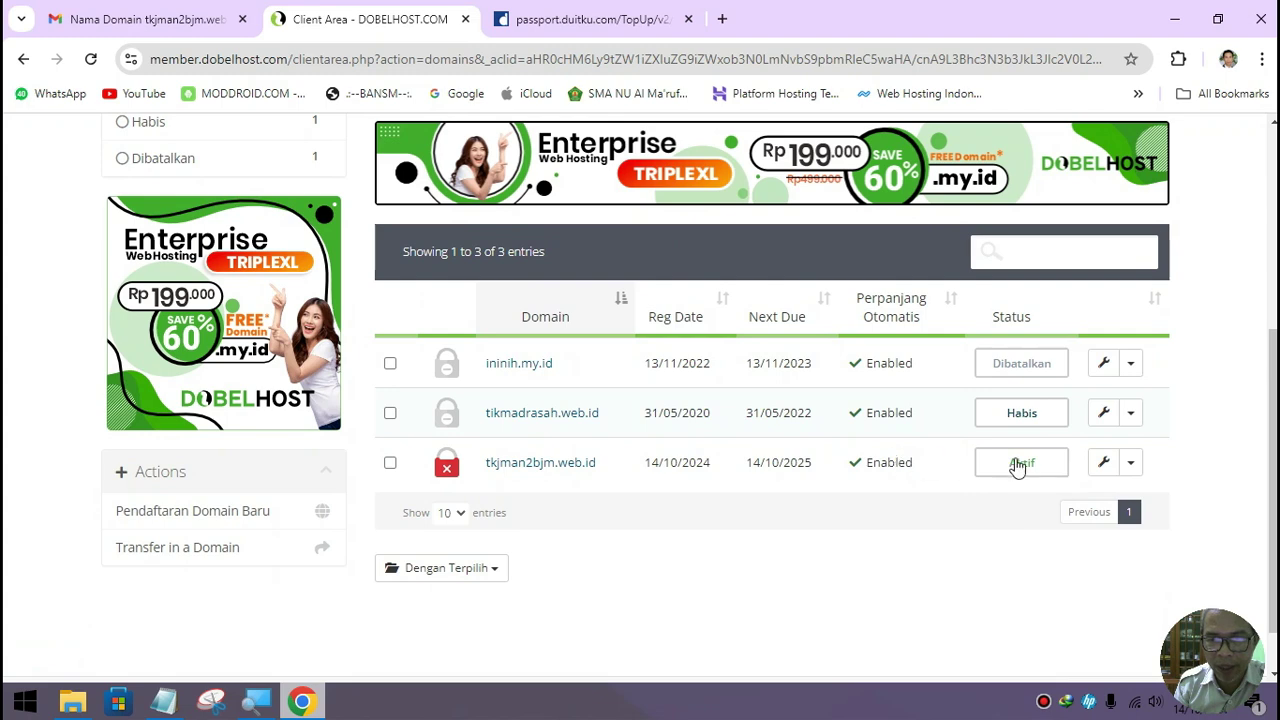
pyautogui.click(594, 28)
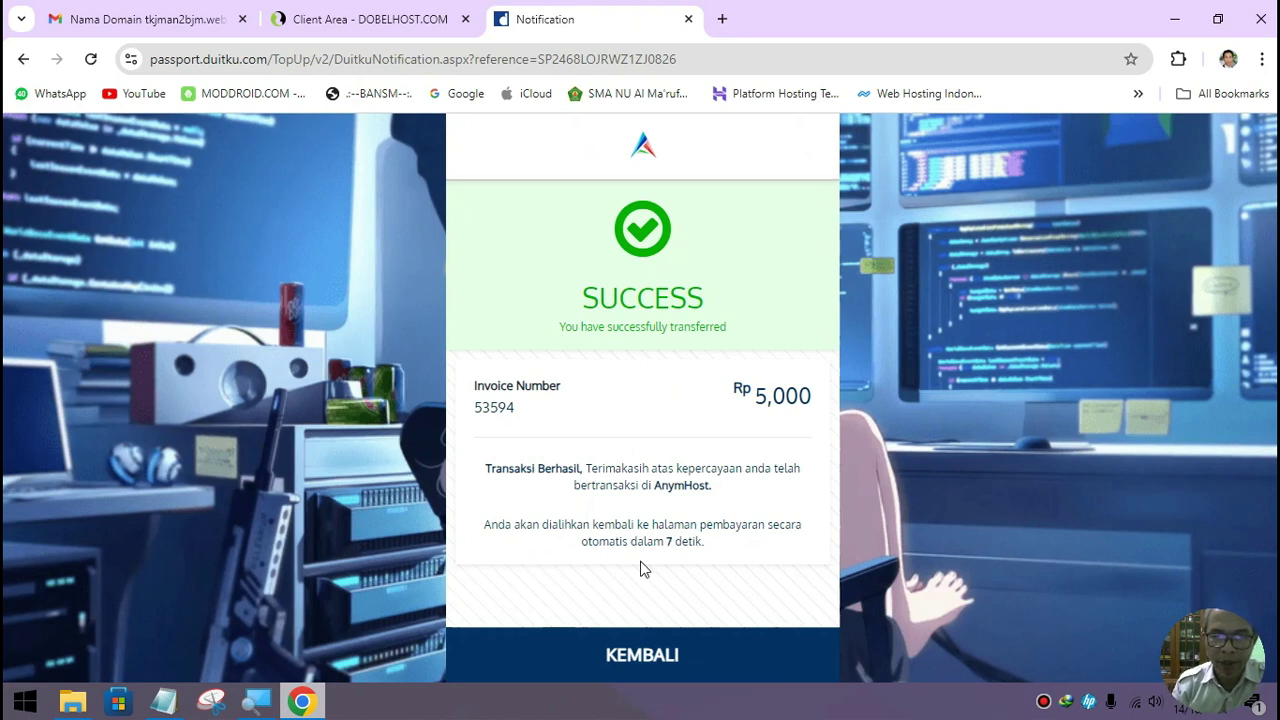
# Return from the Duitku payment and open My Services to see the pending Warrior plan
pyautogui.click(648, 667)
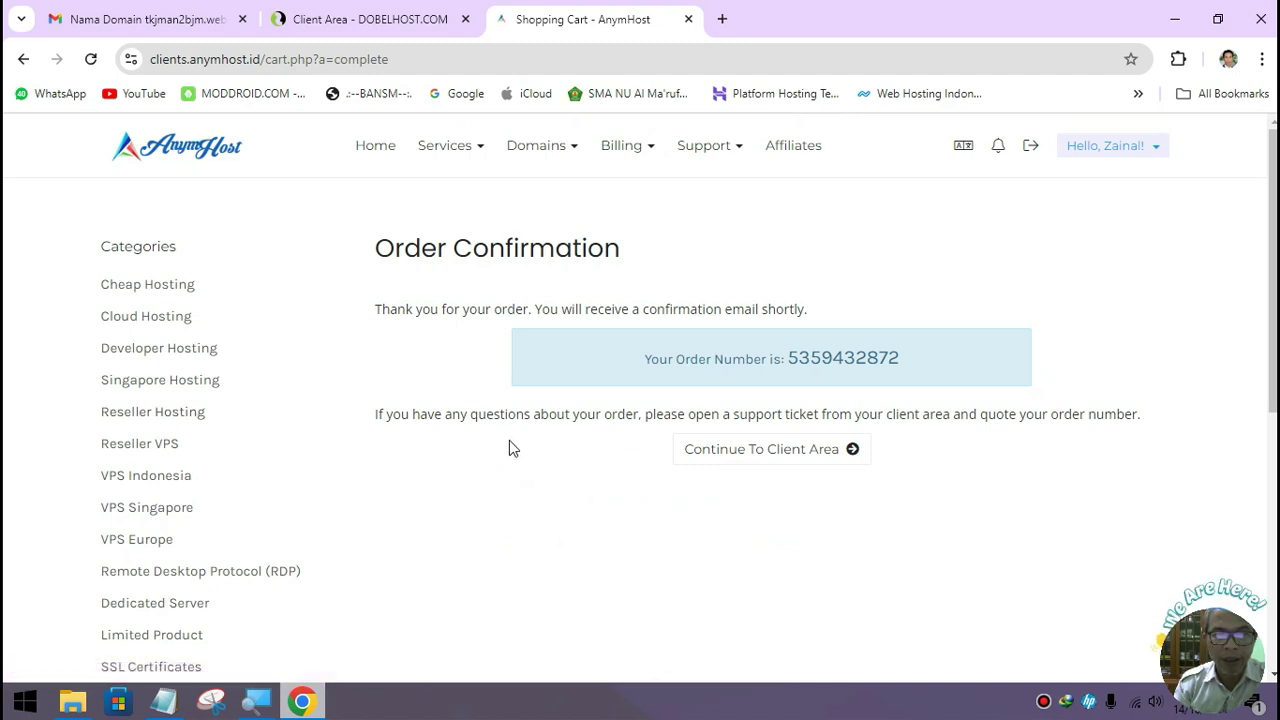
pyautogui.click(483, 150)
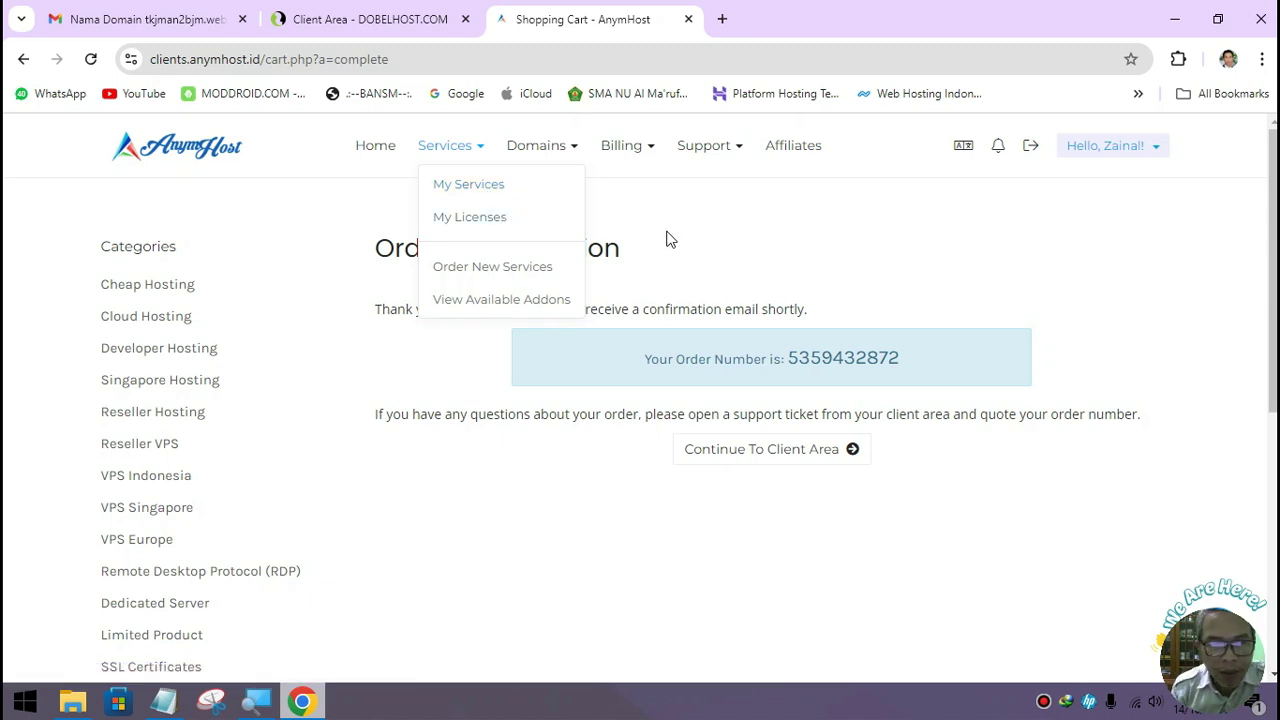
pyautogui.click(868, 253)
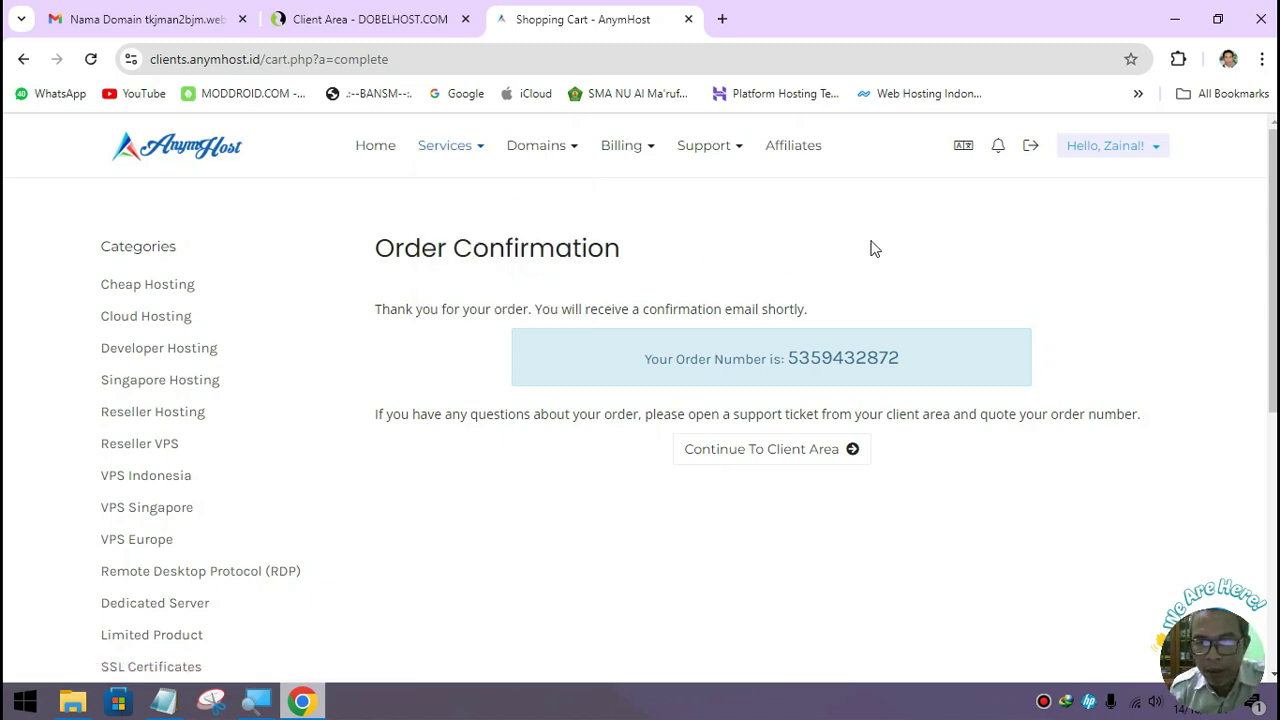
pyautogui.click(737, 152)
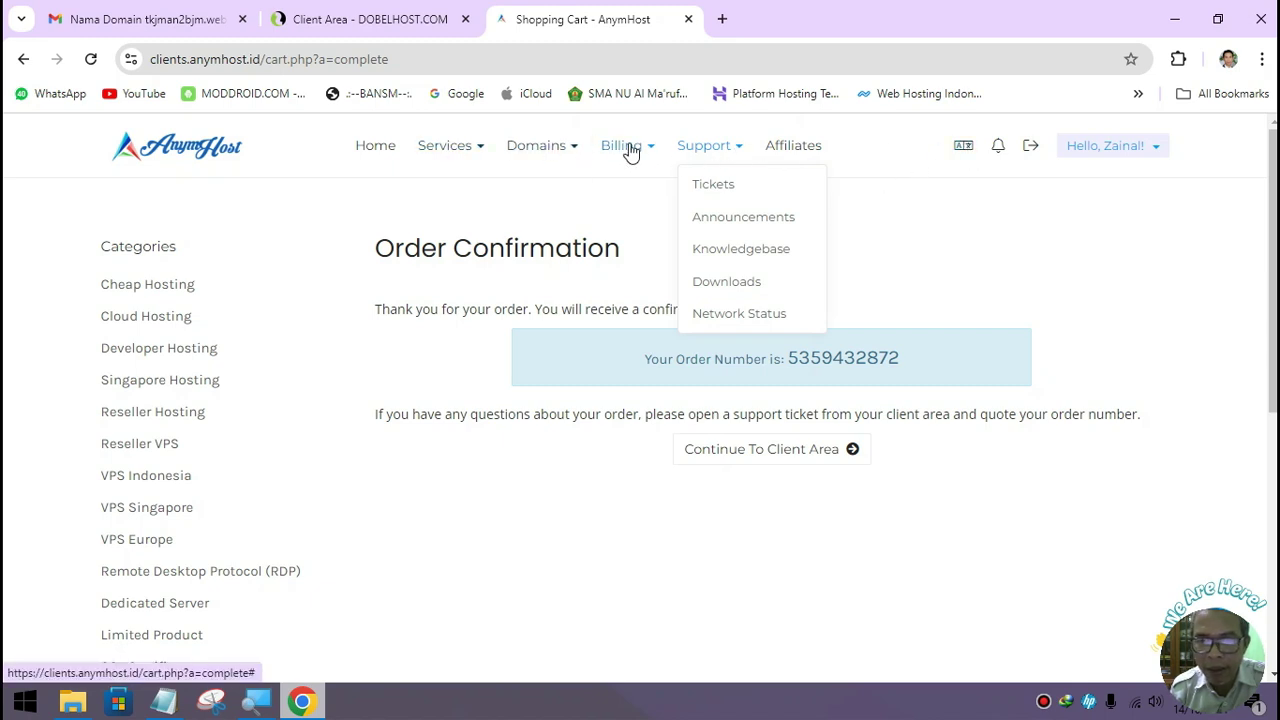
pyautogui.click(476, 152)
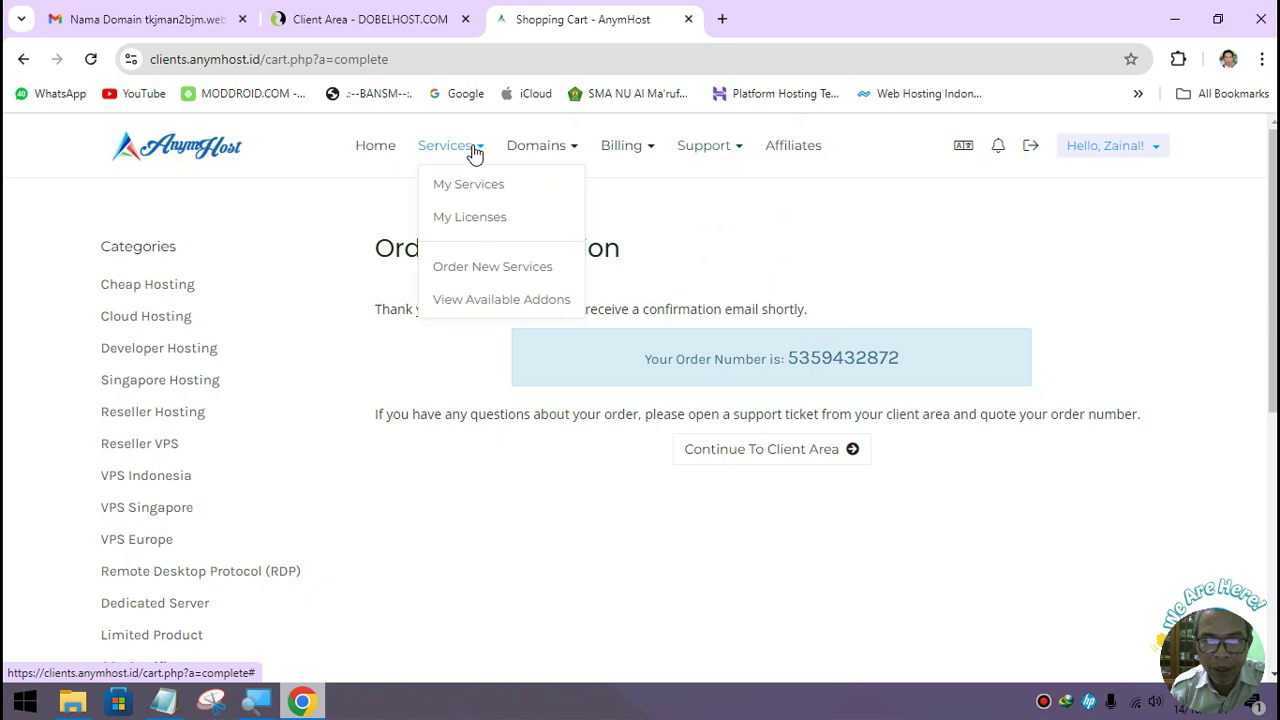
pyautogui.click(478, 184)
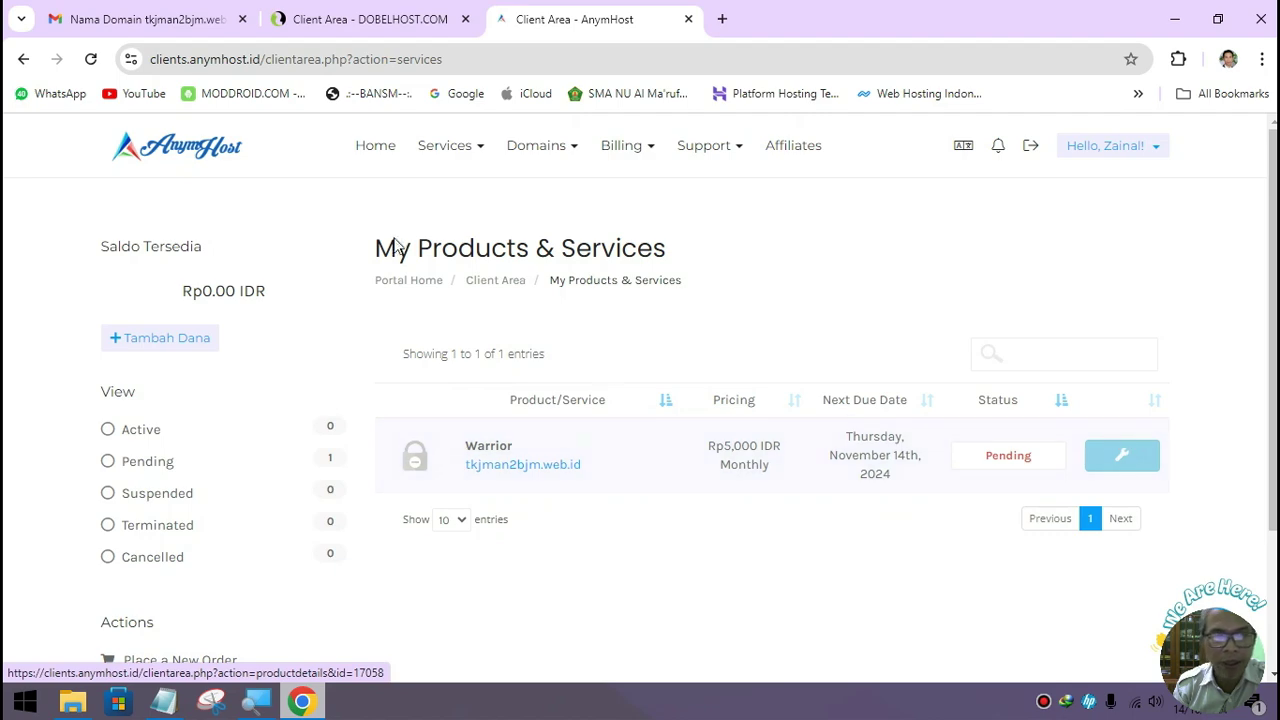
# Check Gmail and reload the AnymHost services list until the Warrior hosting shows Active
pyautogui.click(202, 22)
pyautogui.click(155, 268)
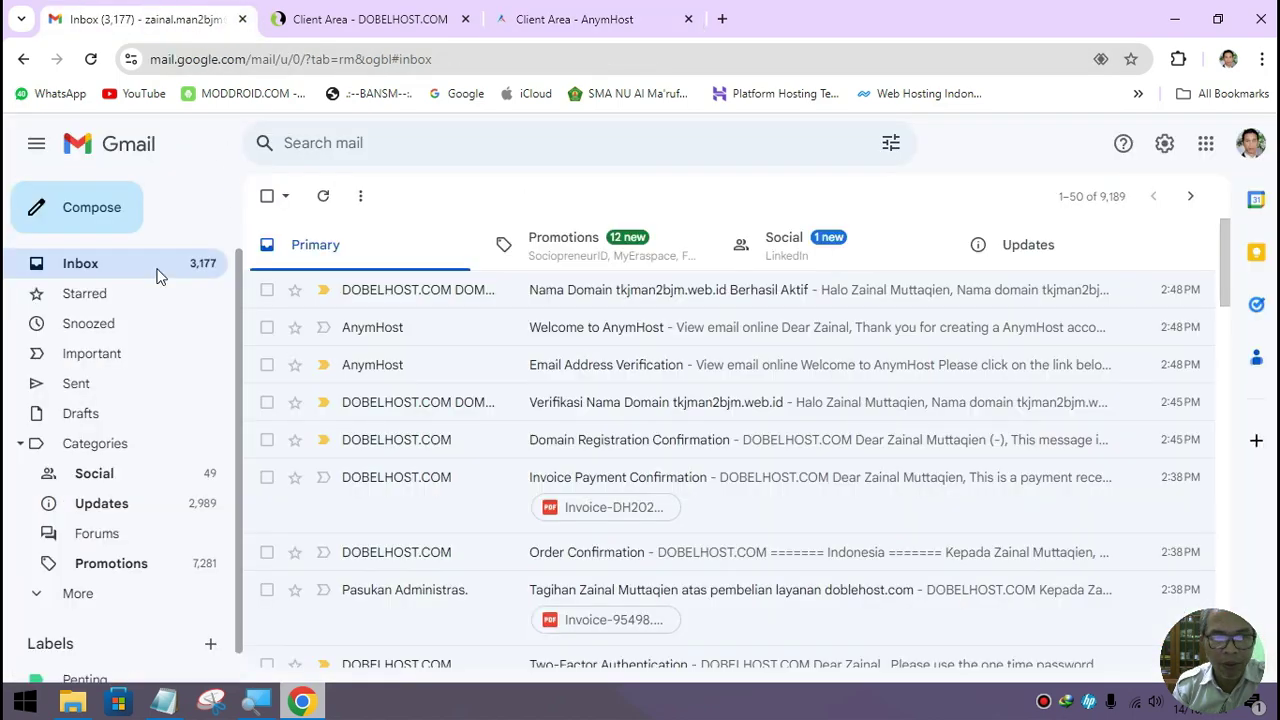
pyautogui.scroll(-1, 588, 460)
pyautogui.scroll(1, 586, 457)
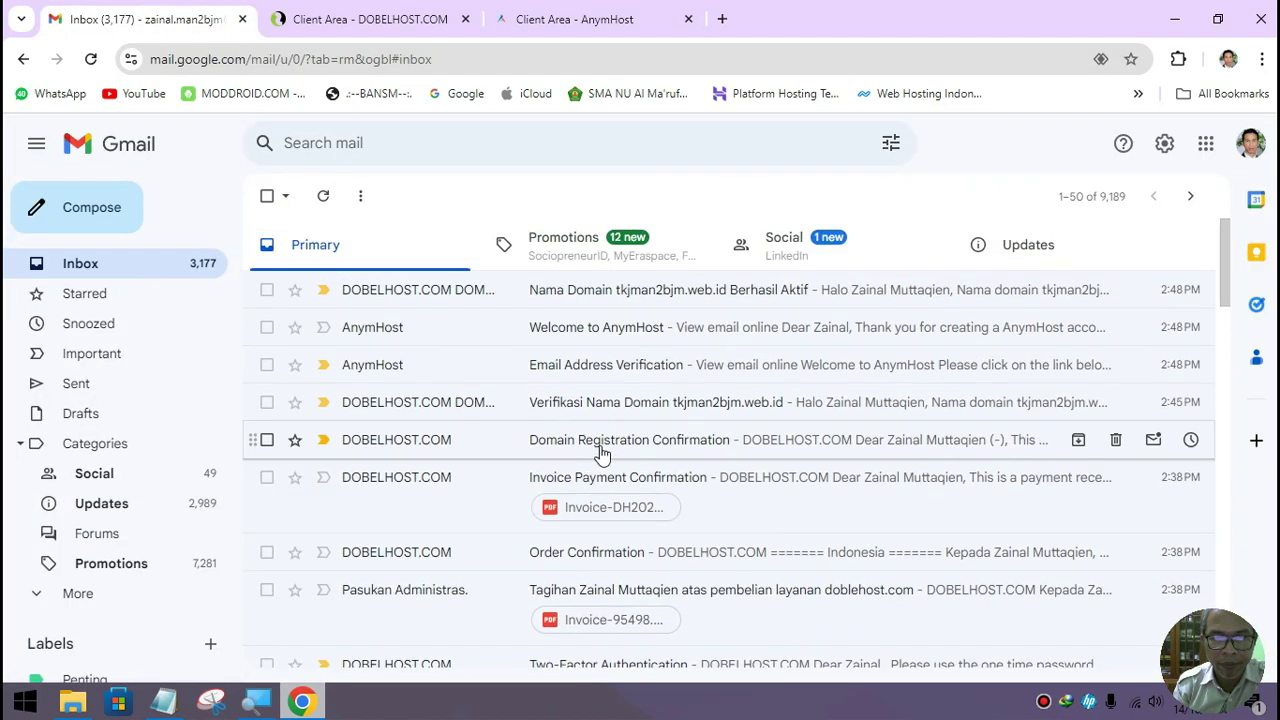
pyautogui.click(574, 22)
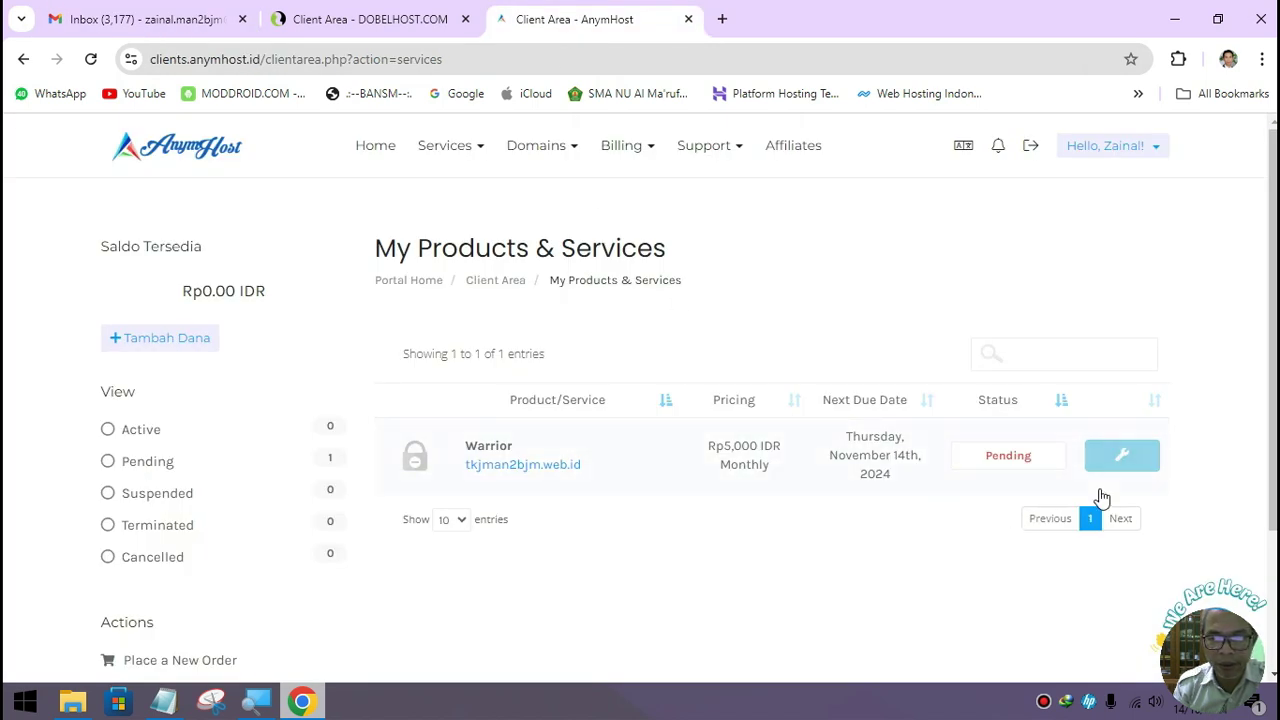
pyautogui.click(90, 59)
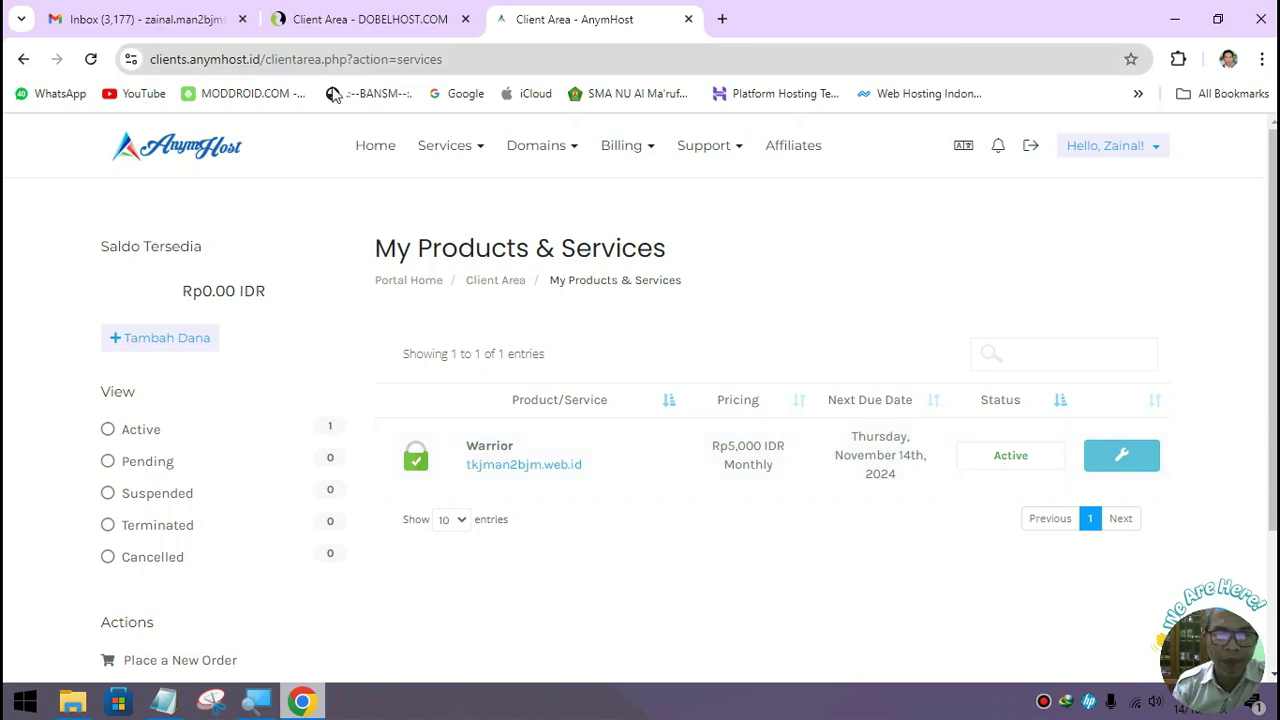
pyautogui.click(226, 22)
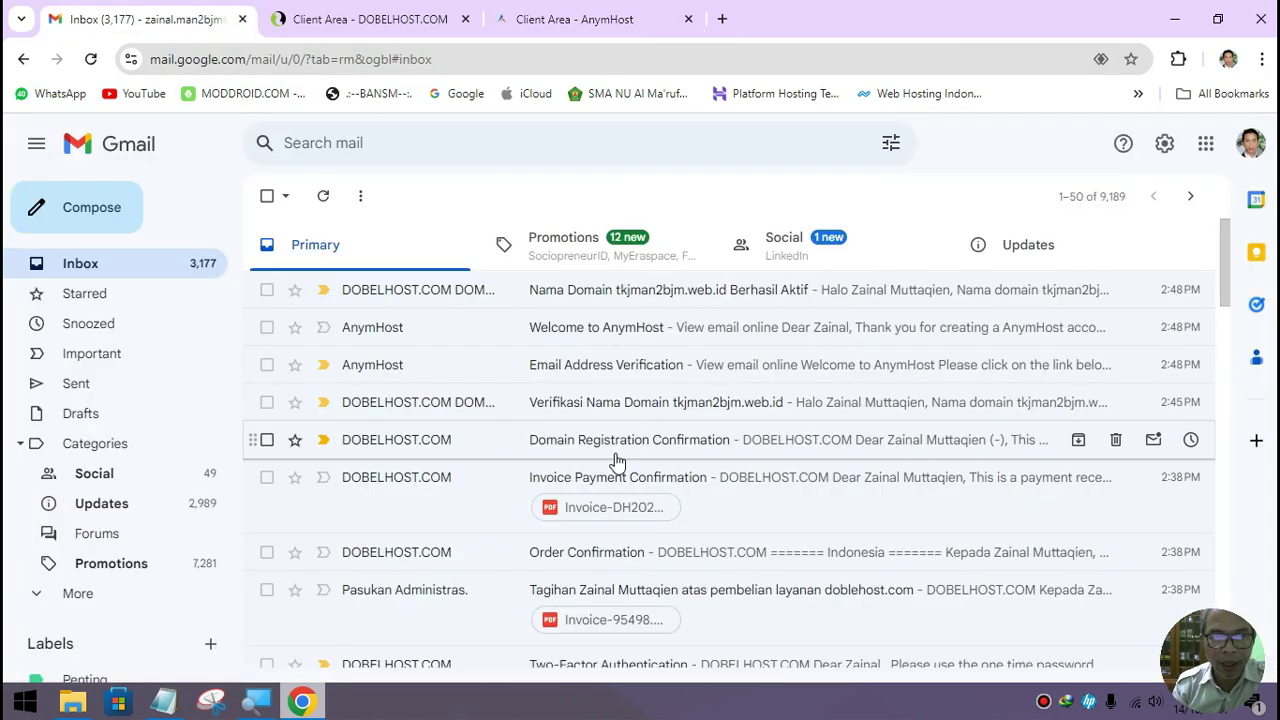
pyautogui.click(91, 59)
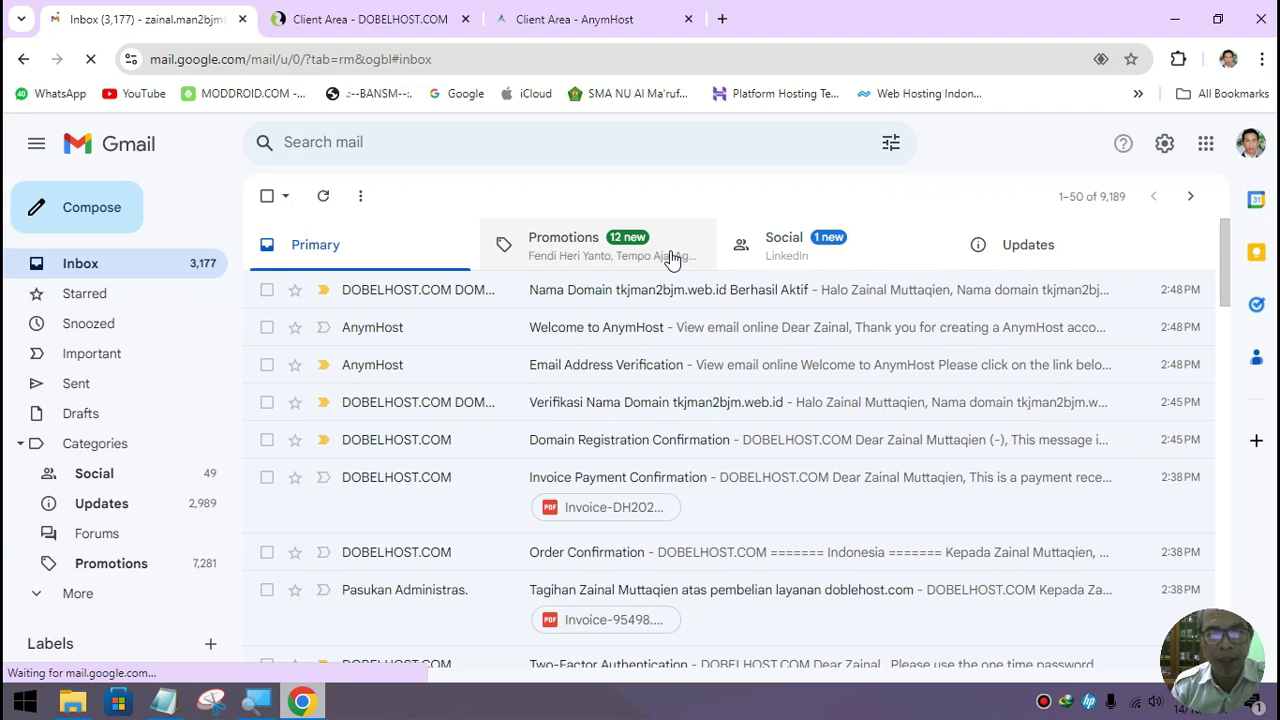
pyautogui.click(370, 20)
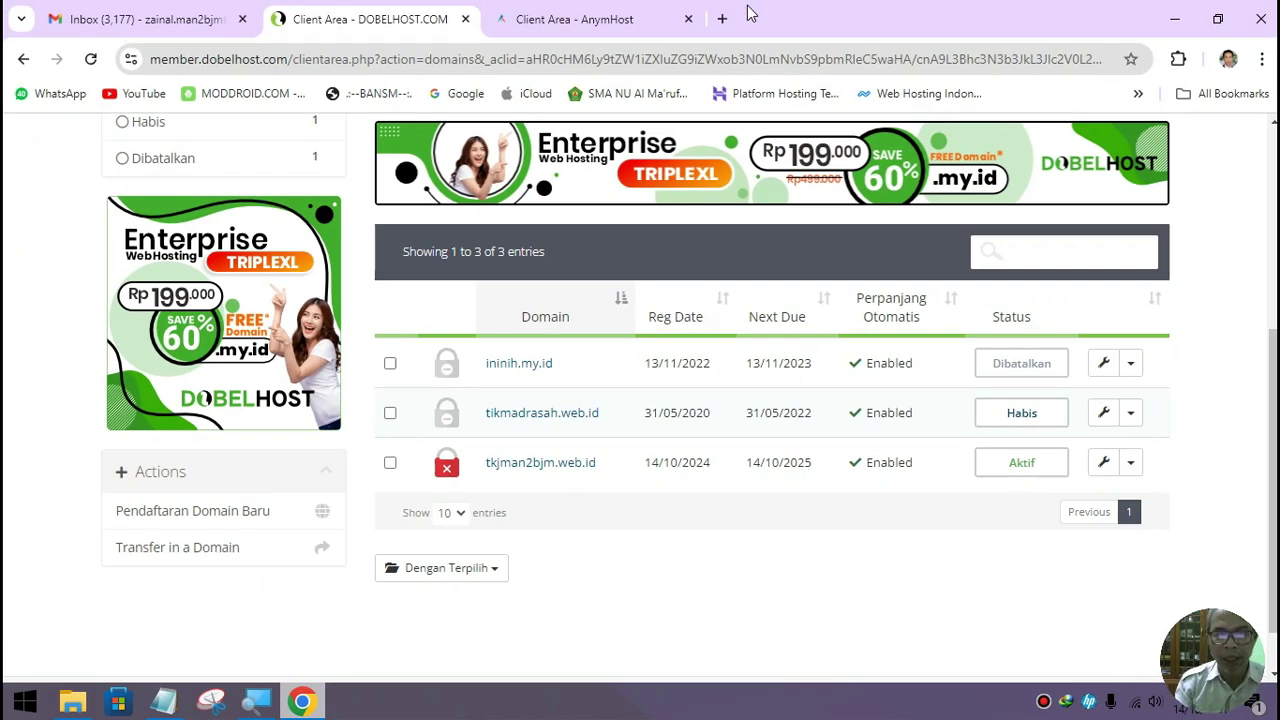
# Open the DobelHost Manage page for tkjman2bjm.web.id from the domains list
pyautogui.click(610, 16)
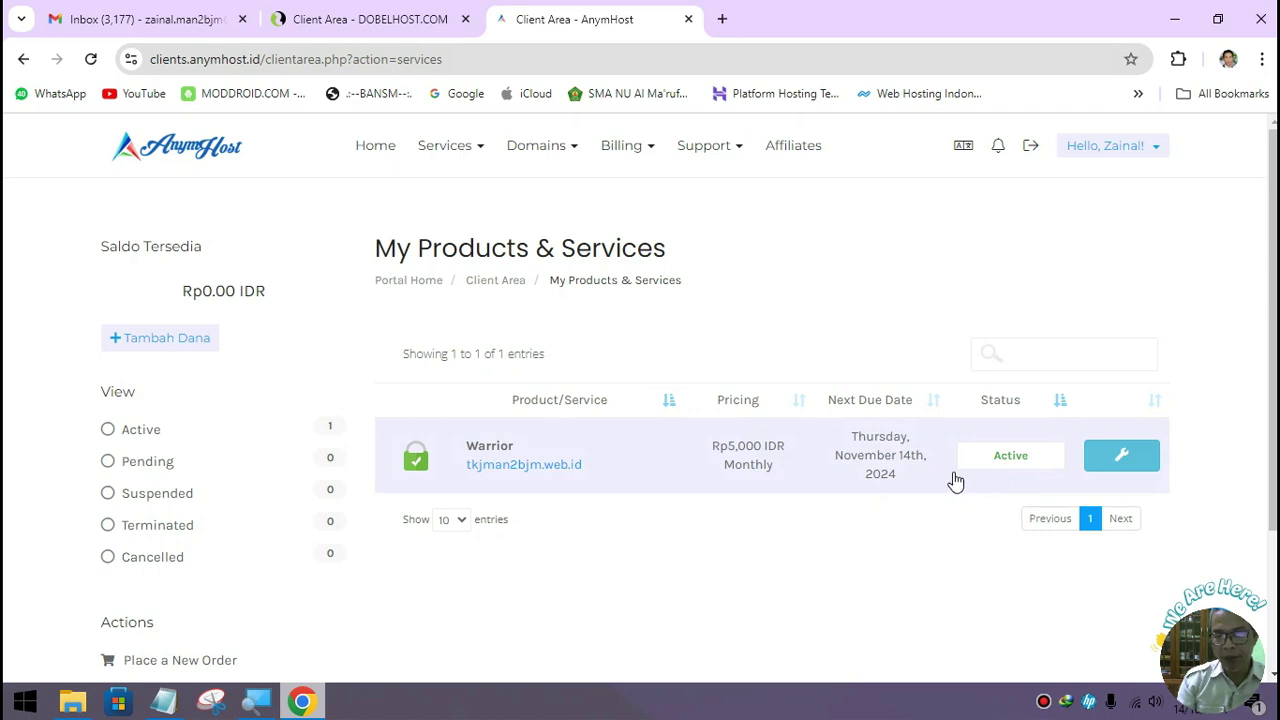
pyautogui.click(371, 19)
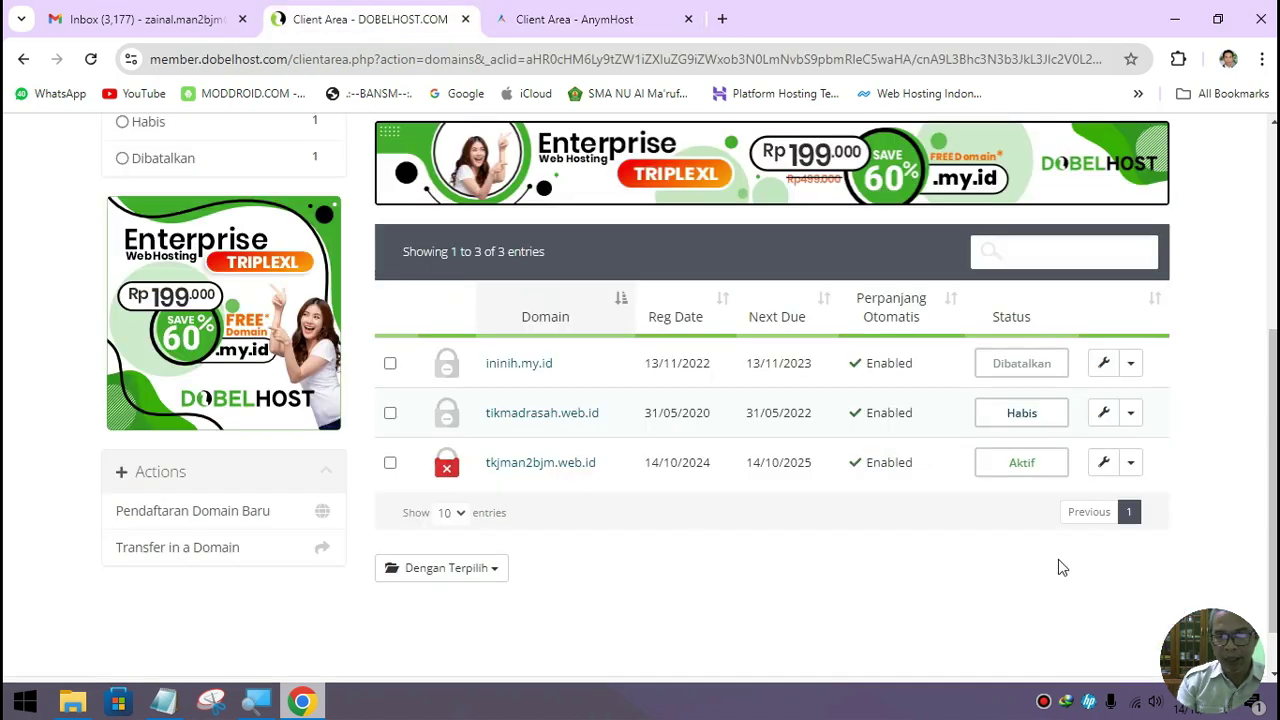
pyautogui.click(1104, 466)
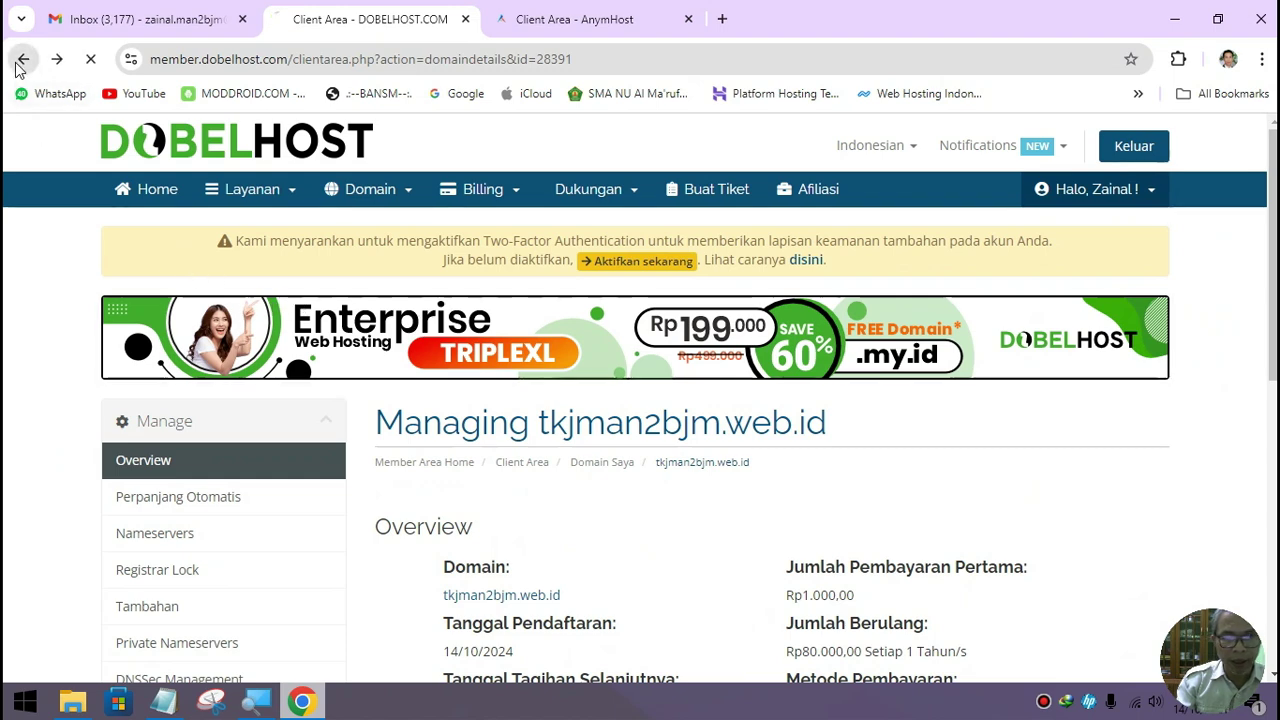
# Open the Nameservers settings for tkjman2bjm.web.id
pyautogui.click(23, 59)
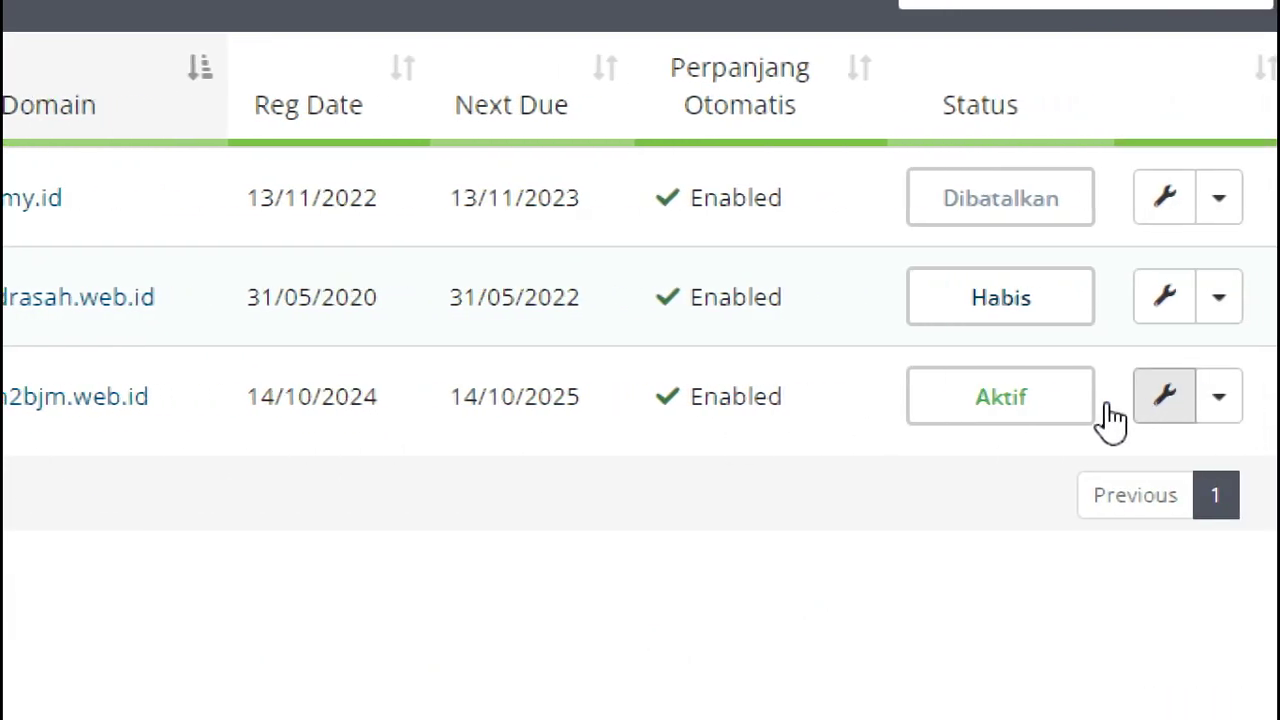
pyautogui.click(1170, 400)
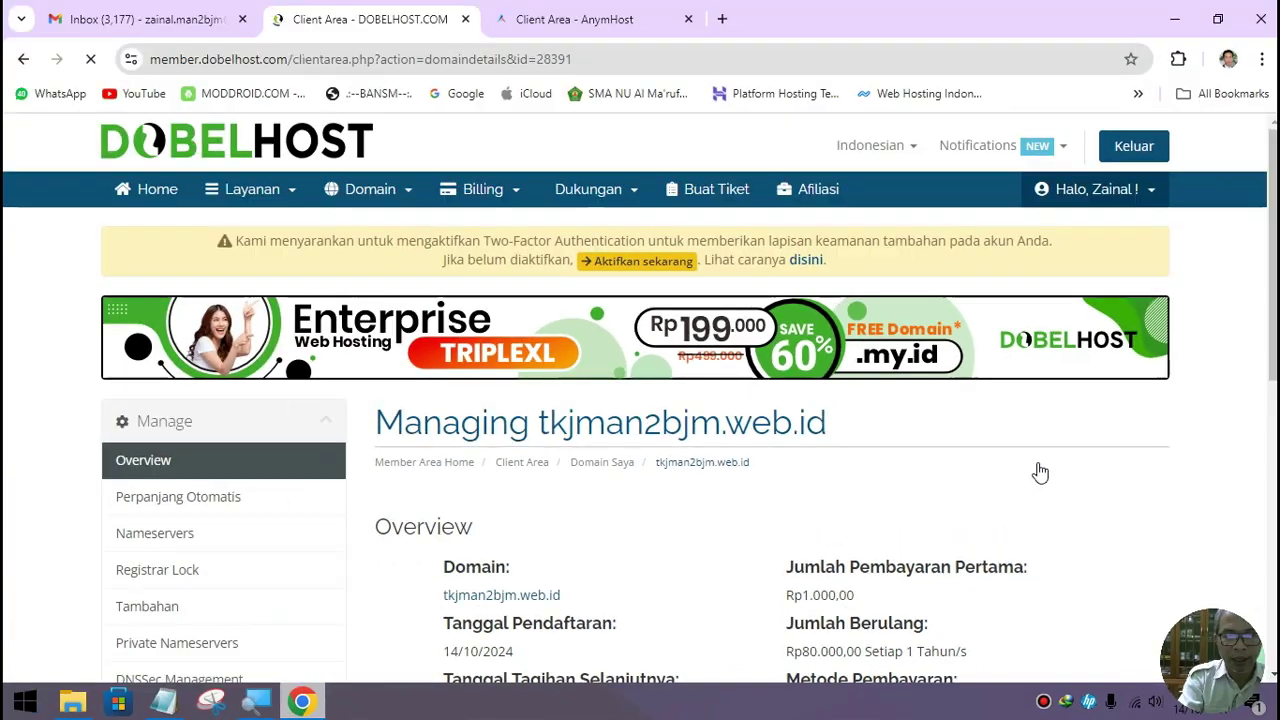
pyautogui.scroll(-3, 703, 483)
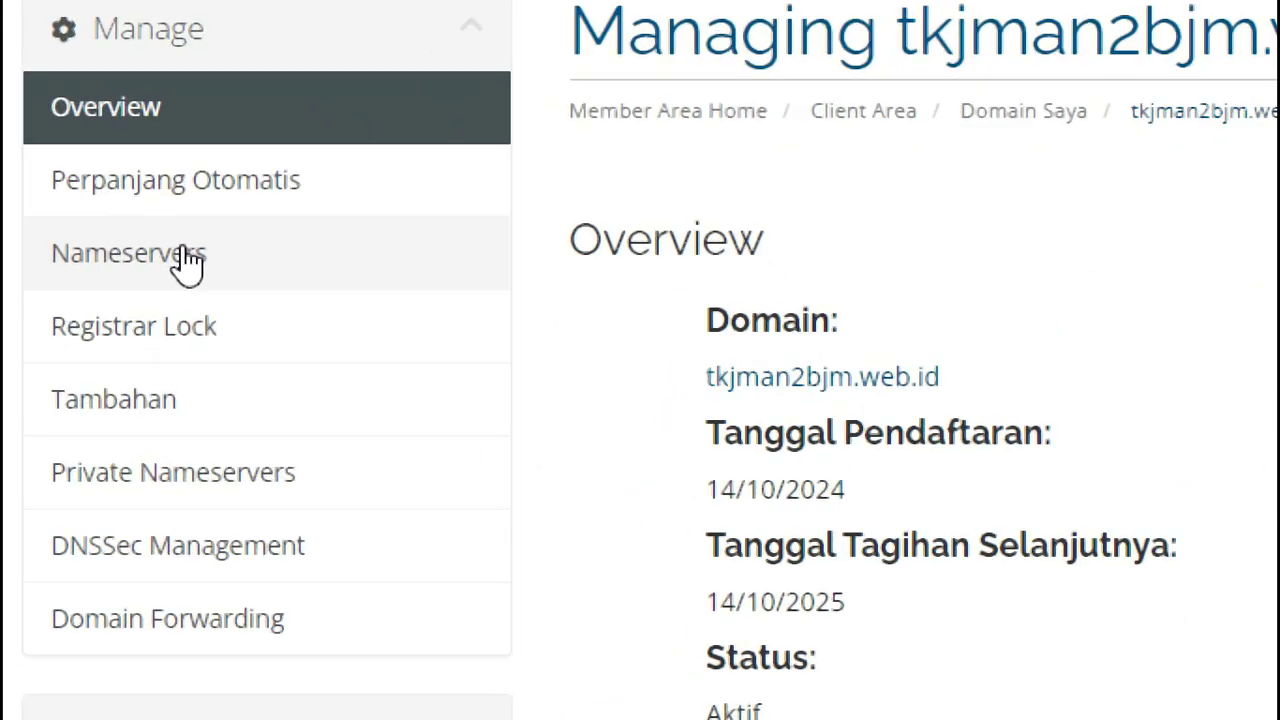
pyautogui.click(176, 270)
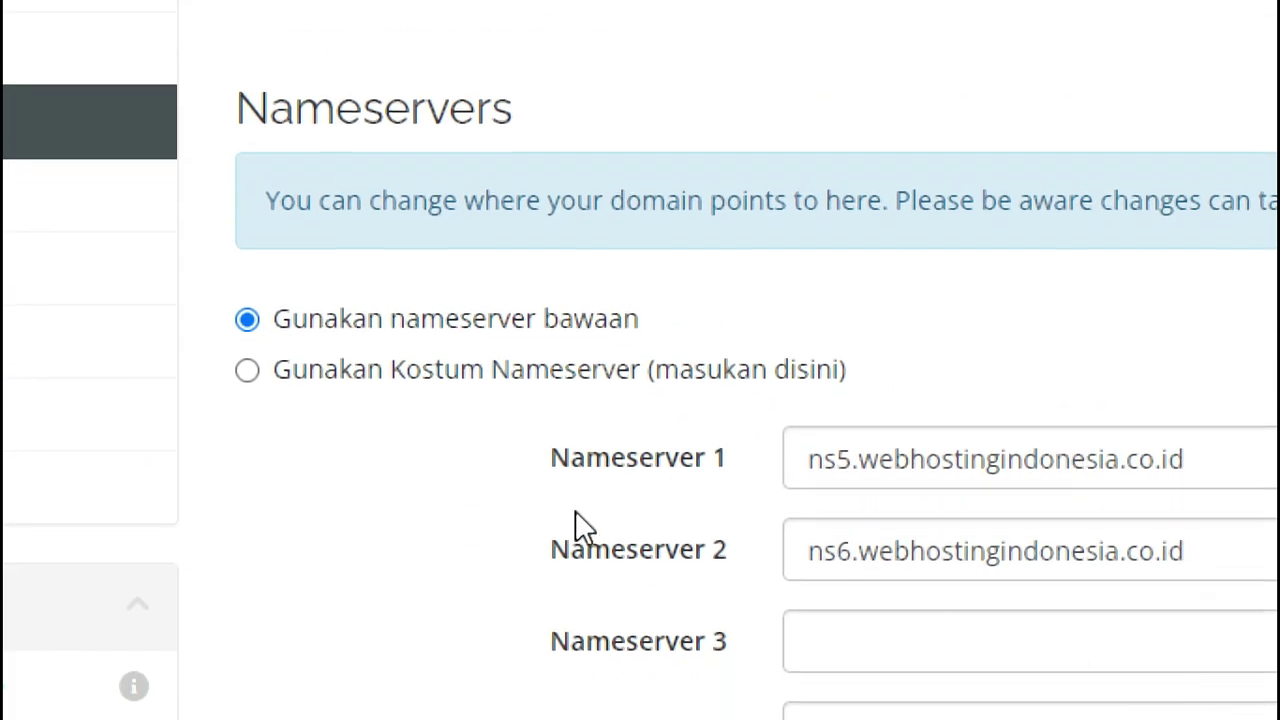
# Choose 'Gunakan Kostum Nameserver' and select the old Nameserver 1 value
pyautogui.click(366, 382)
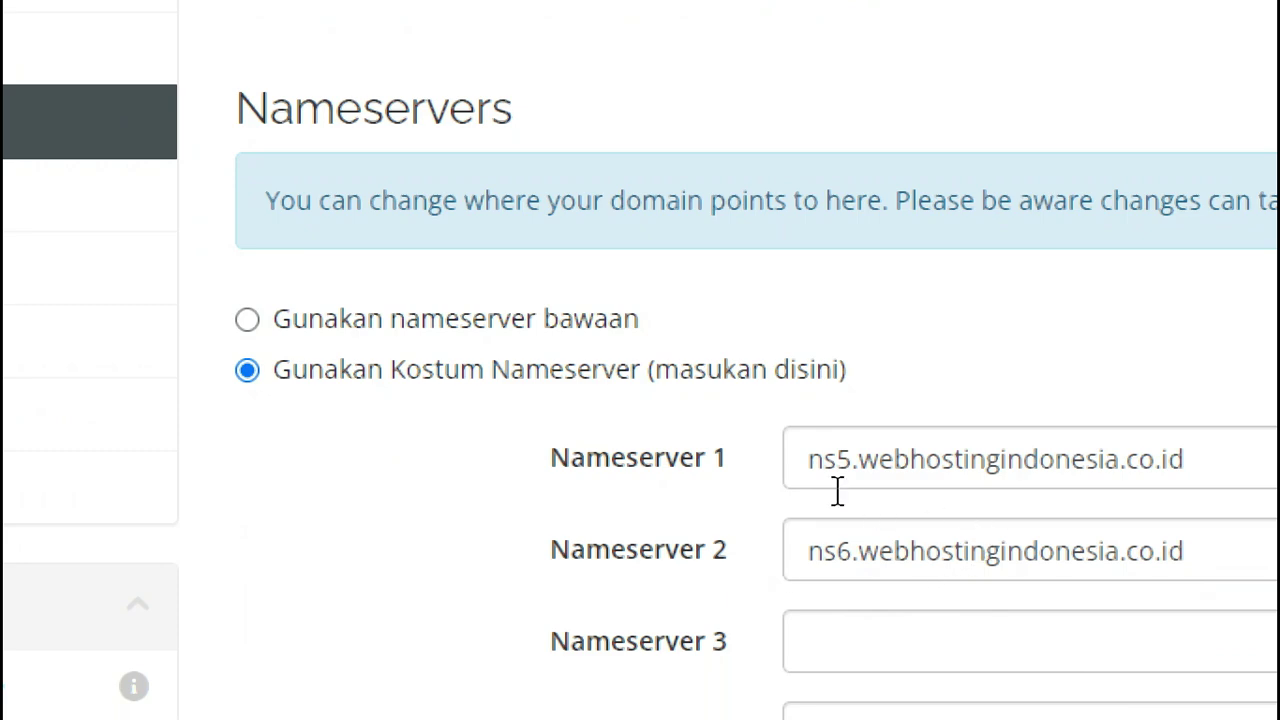
pyautogui.scroll(-2, 865, 620)
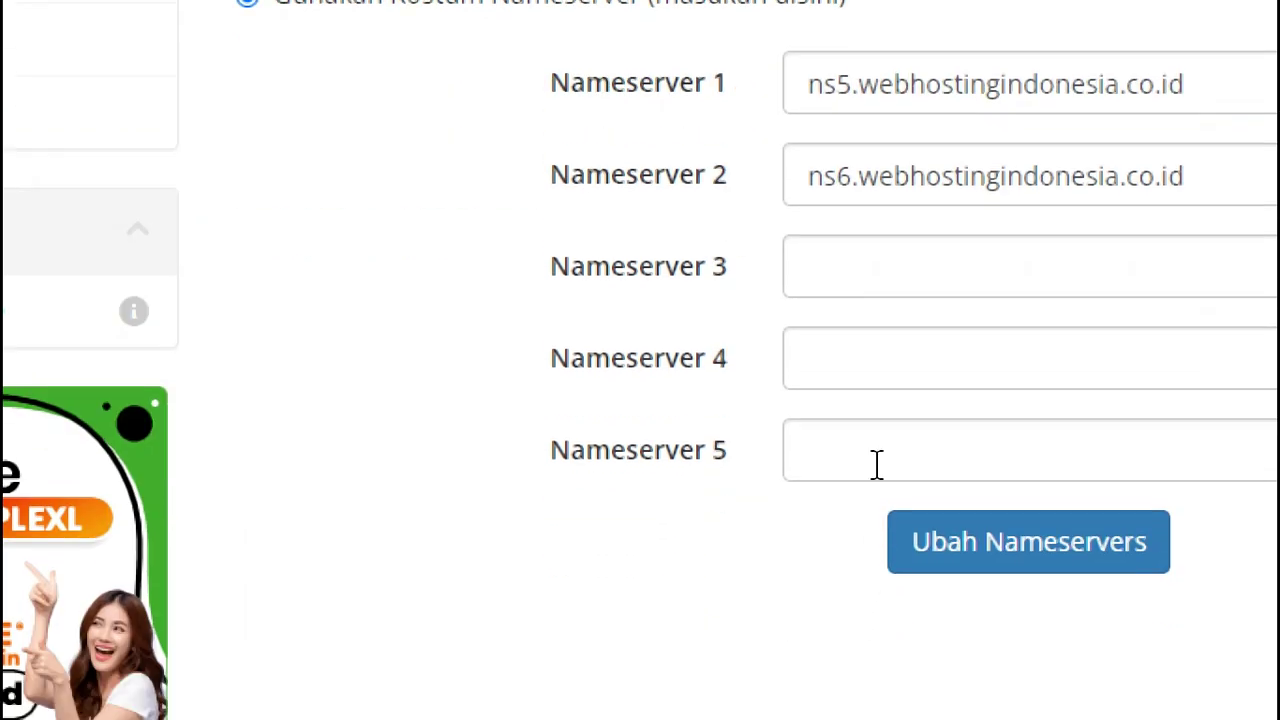
pyautogui.scroll(2, 866, 338)
pyautogui.scroll(-1, 868, 345)
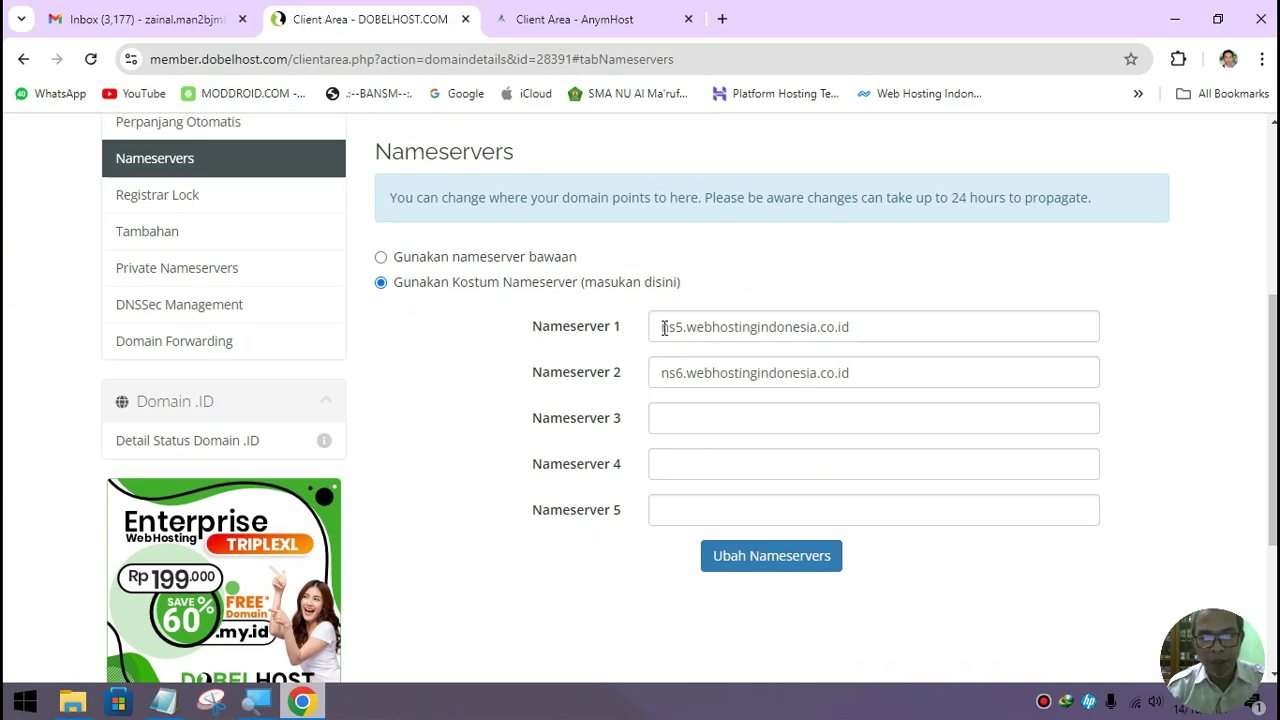
pyautogui.moveTo(661, 328); pyautogui.dragTo(869, 332)
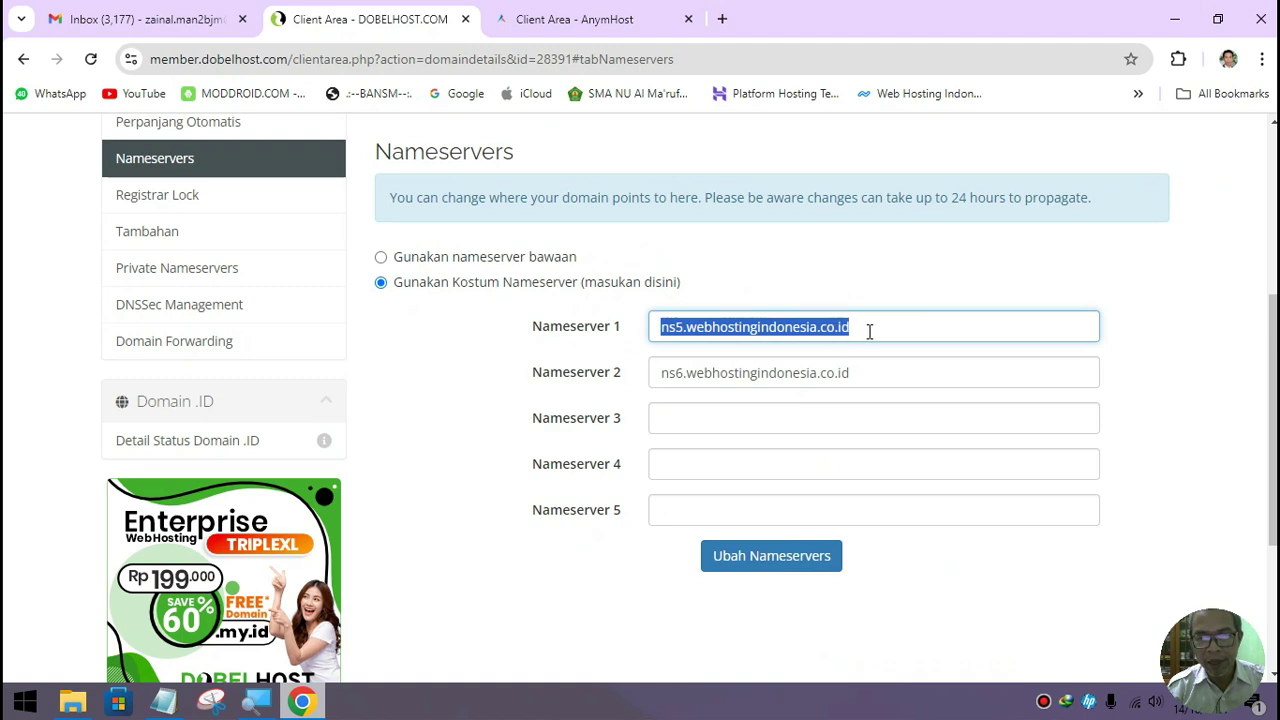
pyautogui.click(702, 328)
pyautogui.moveTo(661, 328); pyautogui.dragTo(863, 337)
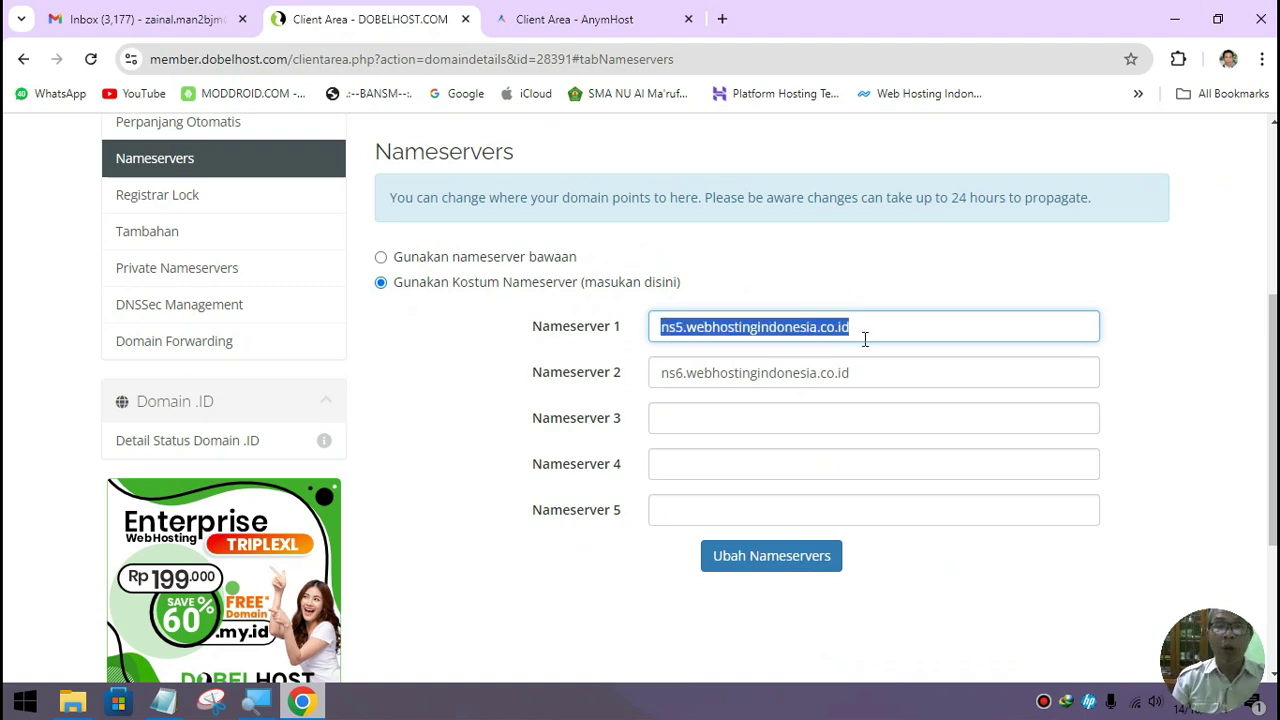
pyautogui.click(563, 20)
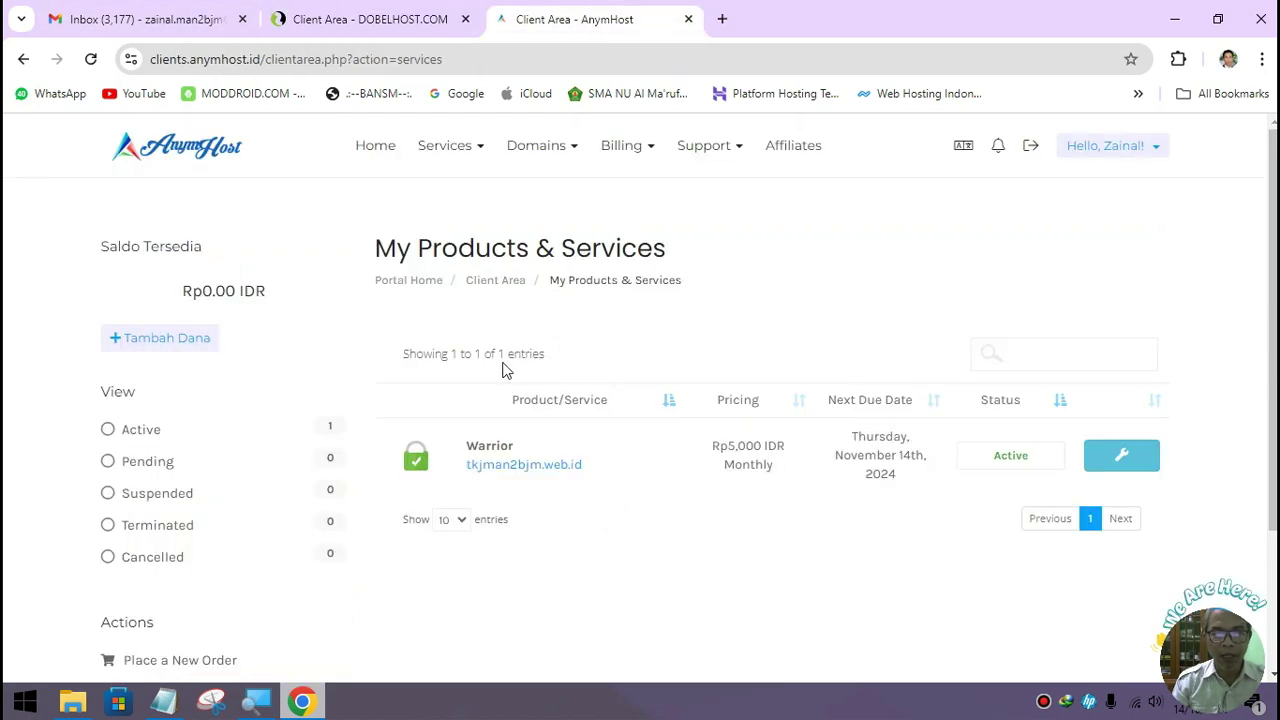
# Reload Gmail and check the Spam folder for new AnymHost mail
pyautogui.click(136, 22)
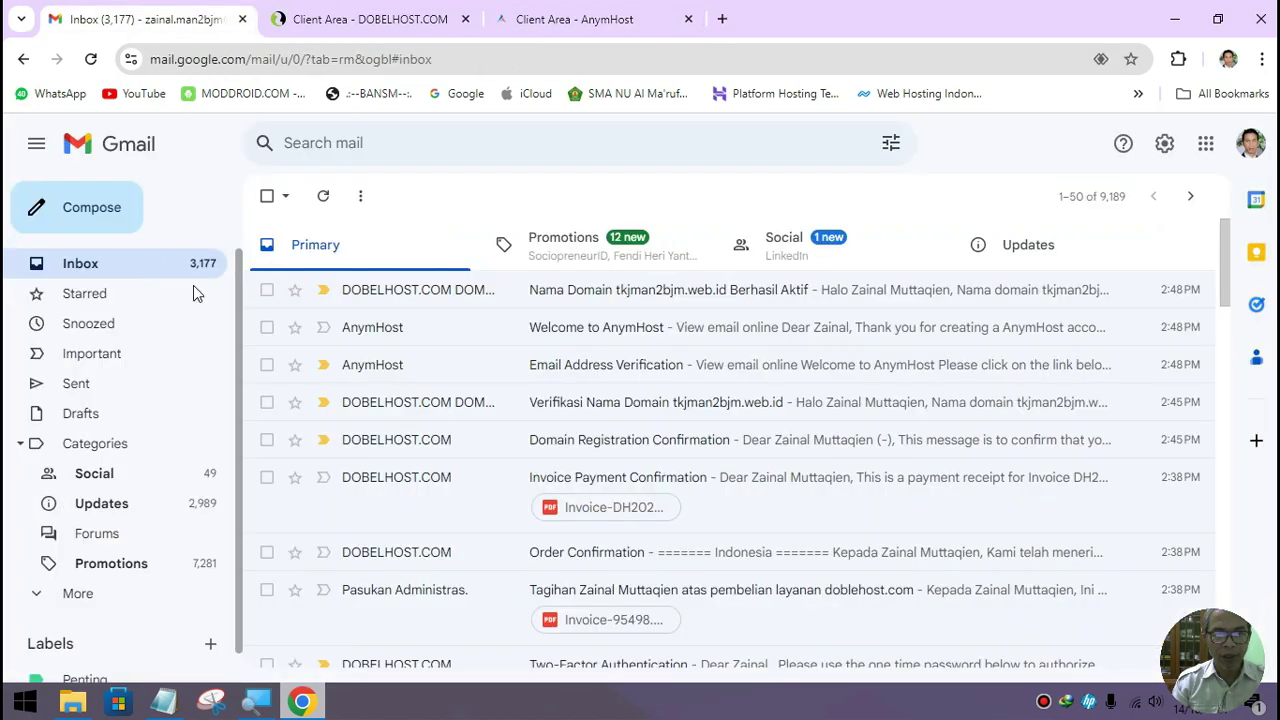
pyautogui.click(90, 59)
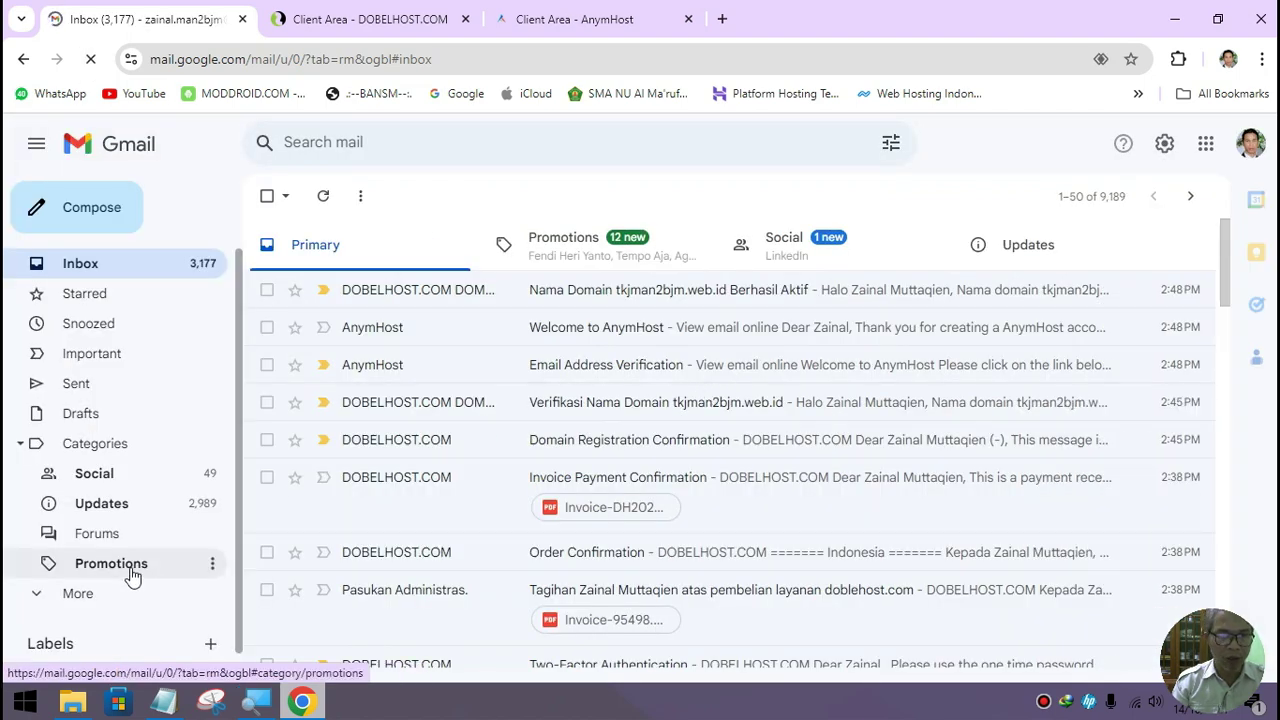
pyautogui.scroll(-1, 132, 578)
pyautogui.click(100, 565)
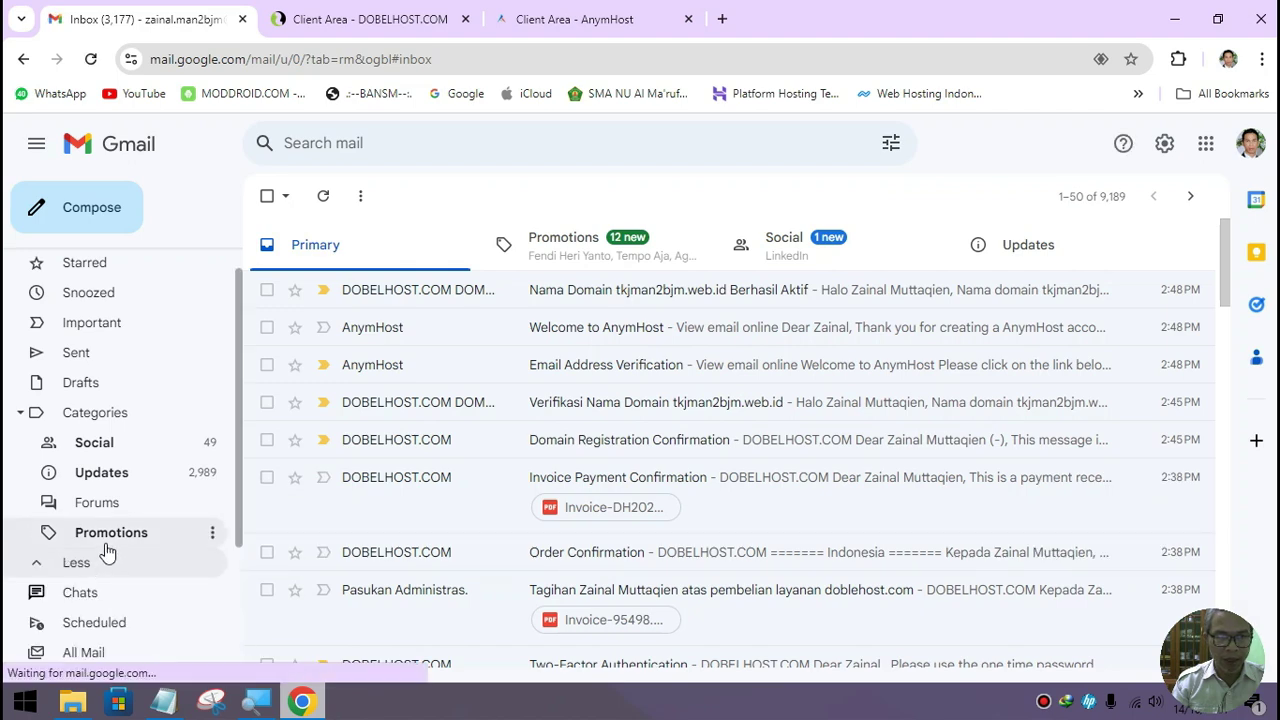
pyautogui.scroll(-2, 105, 545)
pyautogui.click(125, 497)
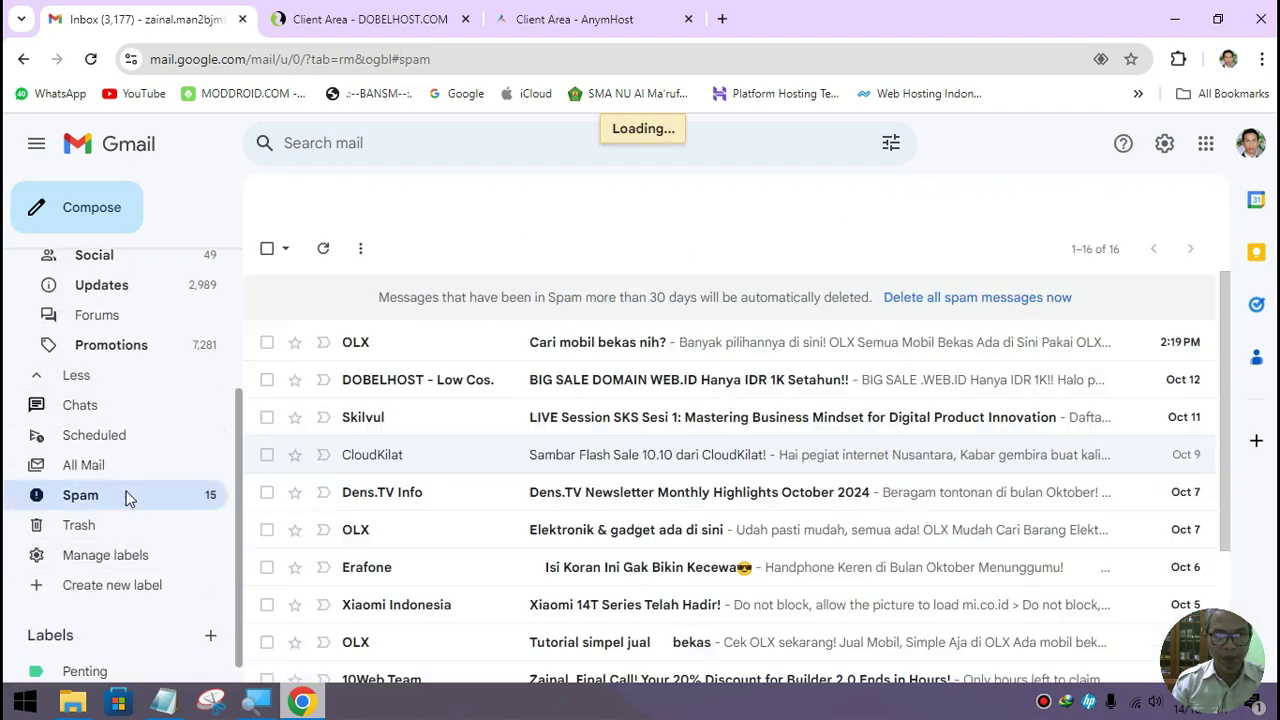
pyautogui.scroll(-1, 743, 475)
pyautogui.scroll(-3, 743, 478)
pyautogui.scroll(4, 743, 478)
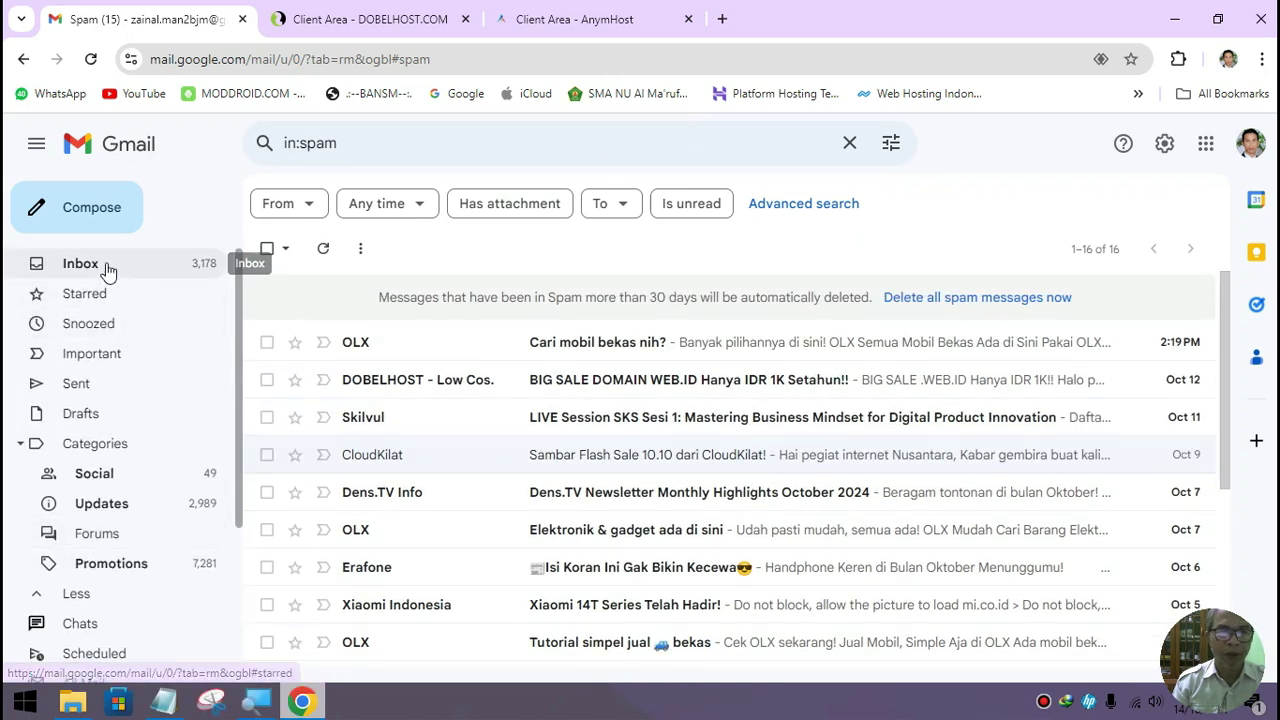
pyautogui.click(28, 266)
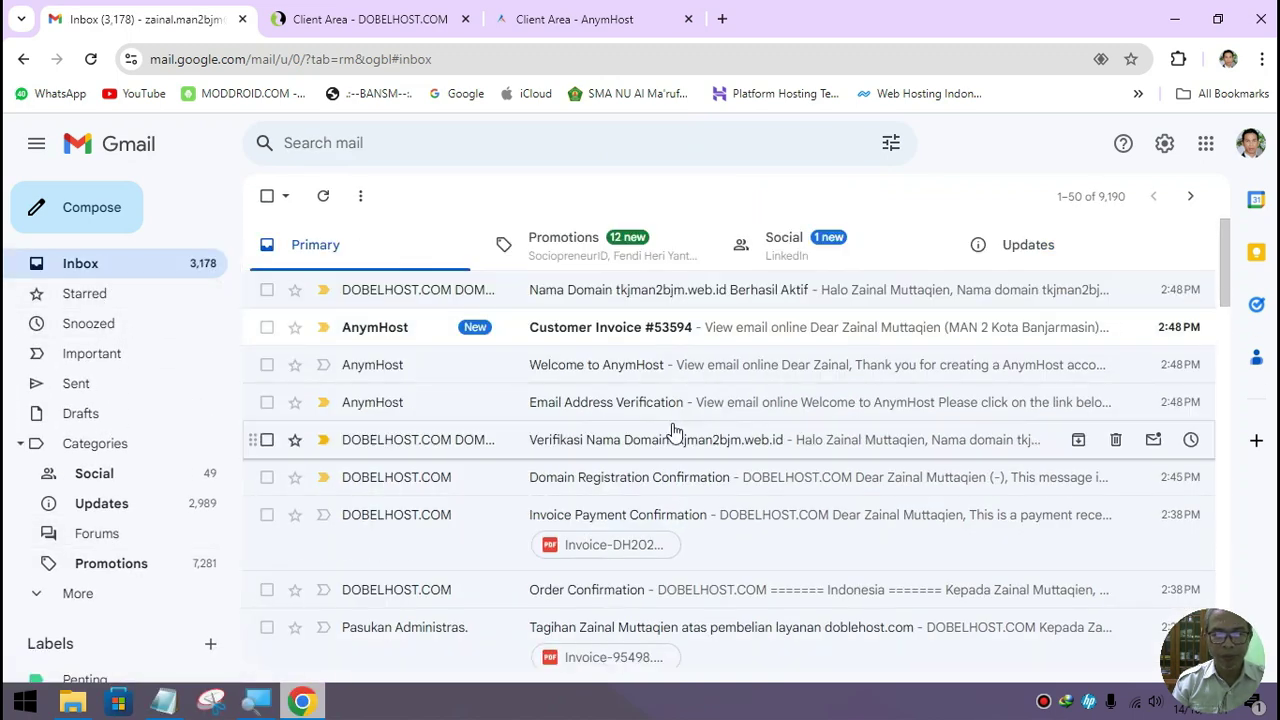
# Read the AnymHost Customer Invoice #53594 and Order Confirmation emails
pyautogui.click(783, 337)
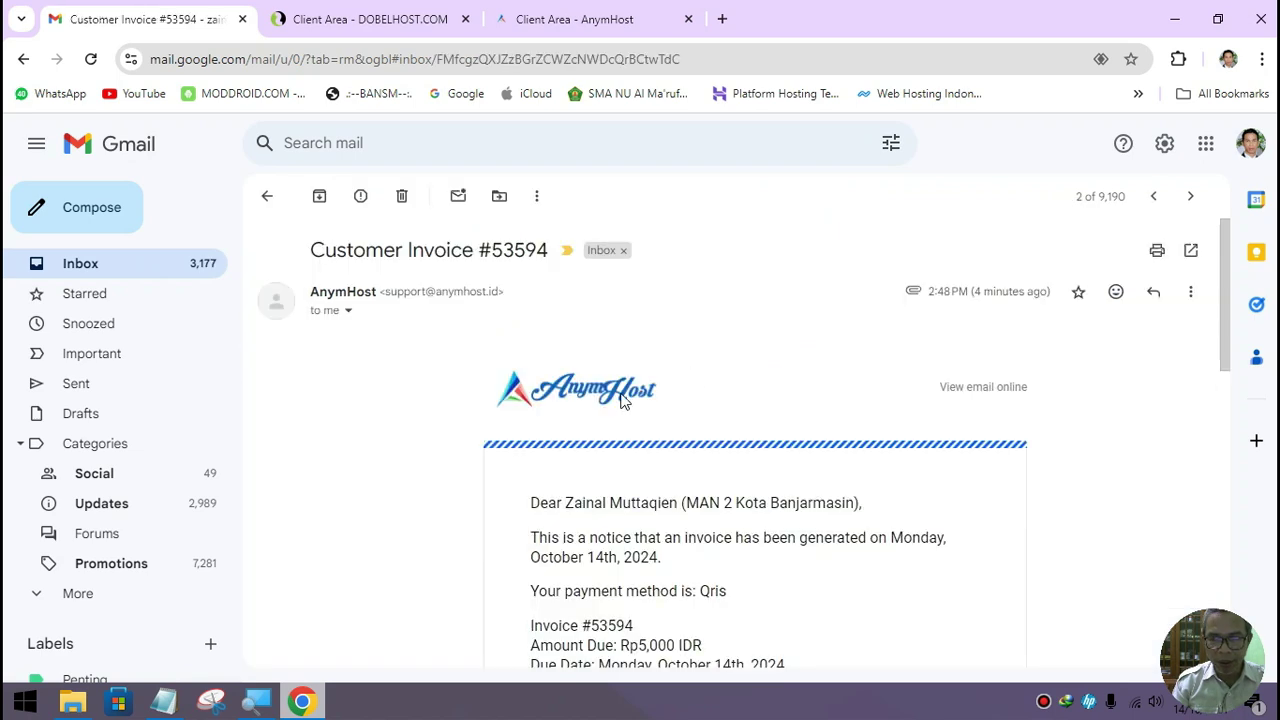
pyautogui.scroll(-4, 762, 446)
pyautogui.scroll(1, 762, 446)
pyautogui.scroll(-2, 762, 446)
pyautogui.click(118, 265)
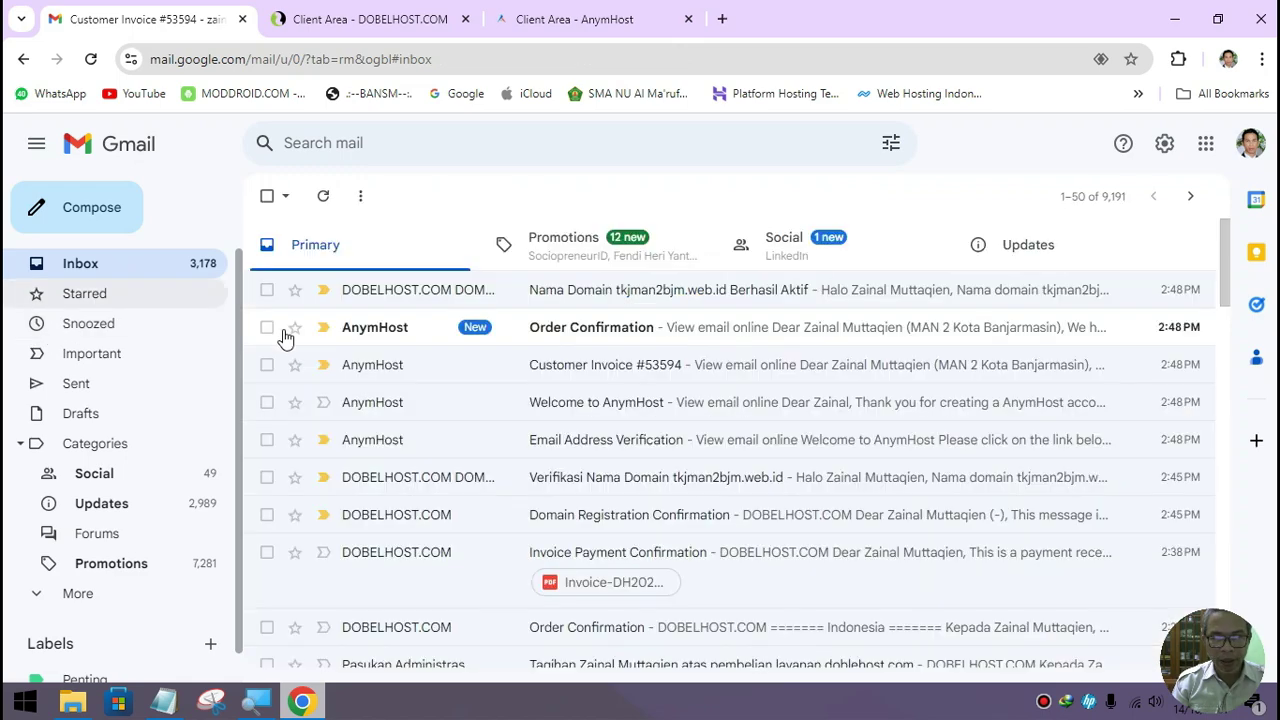
pyautogui.click(655, 336)
pyautogui.scroll(-5, 610, 450)
pyautogui.click(118, 264)
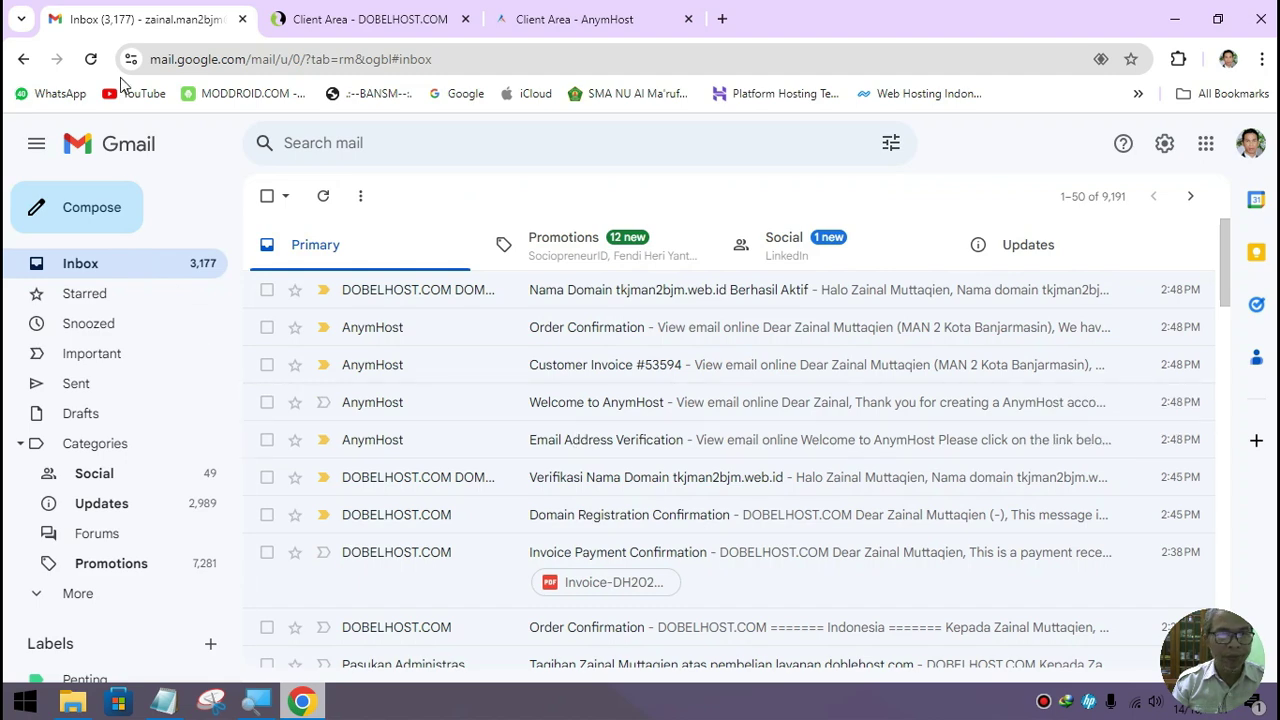
# Recheck Gmail's Spam folder, then open a browser window under another Chrome profile
pyautogui.click(90, 59)
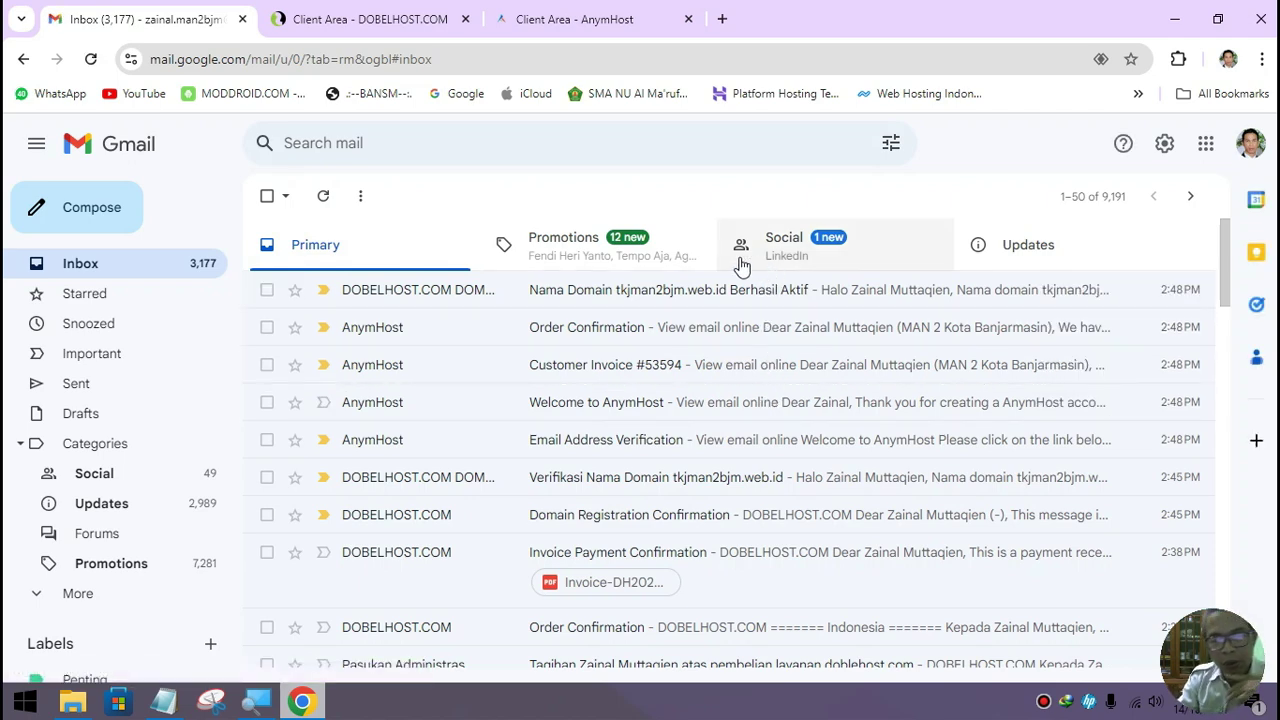
pyautogui.scroll(-3, 680, 434)
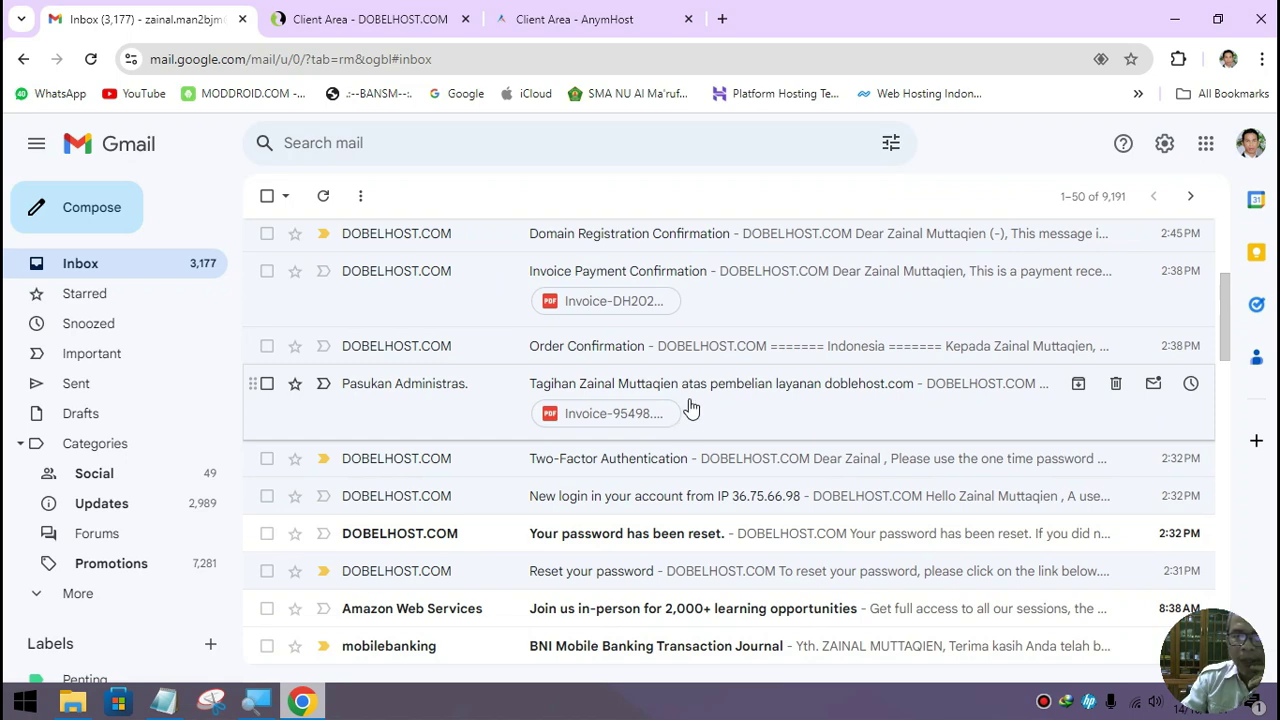
pyautogui.click(419, 19)
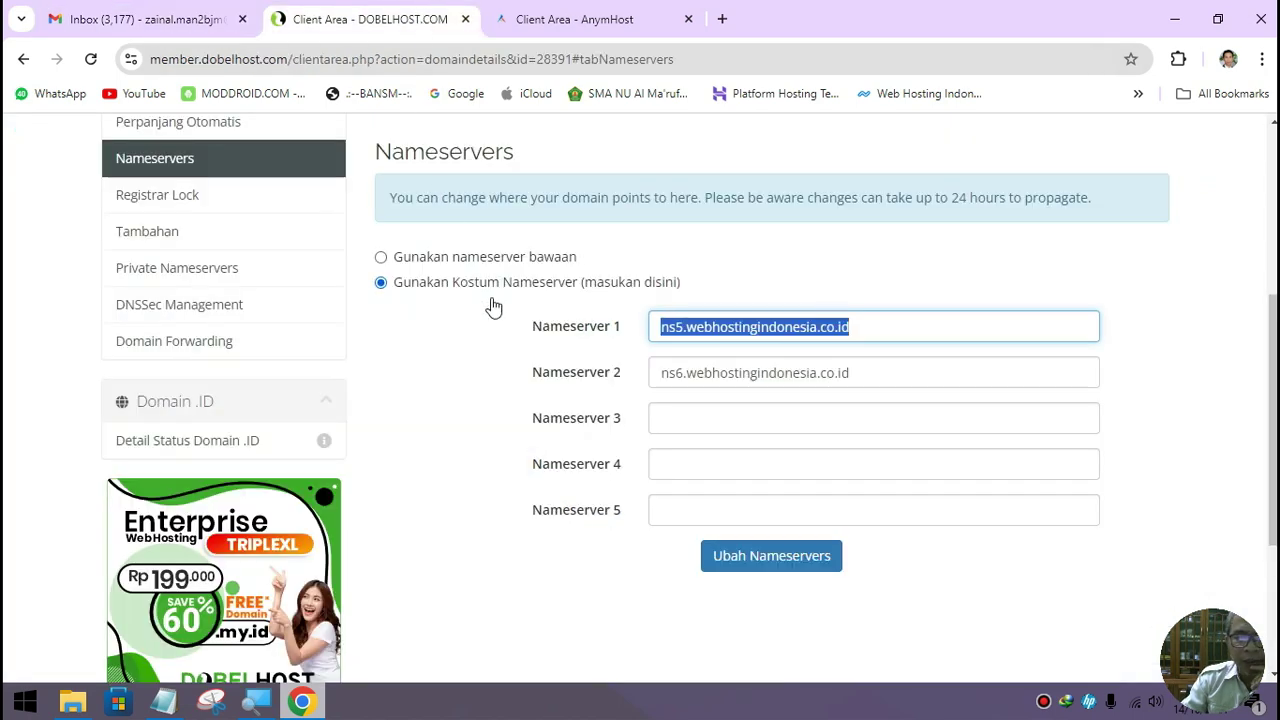
pyautogui.click(190, 19)
pyautogui.scroll(3, 590, 330)
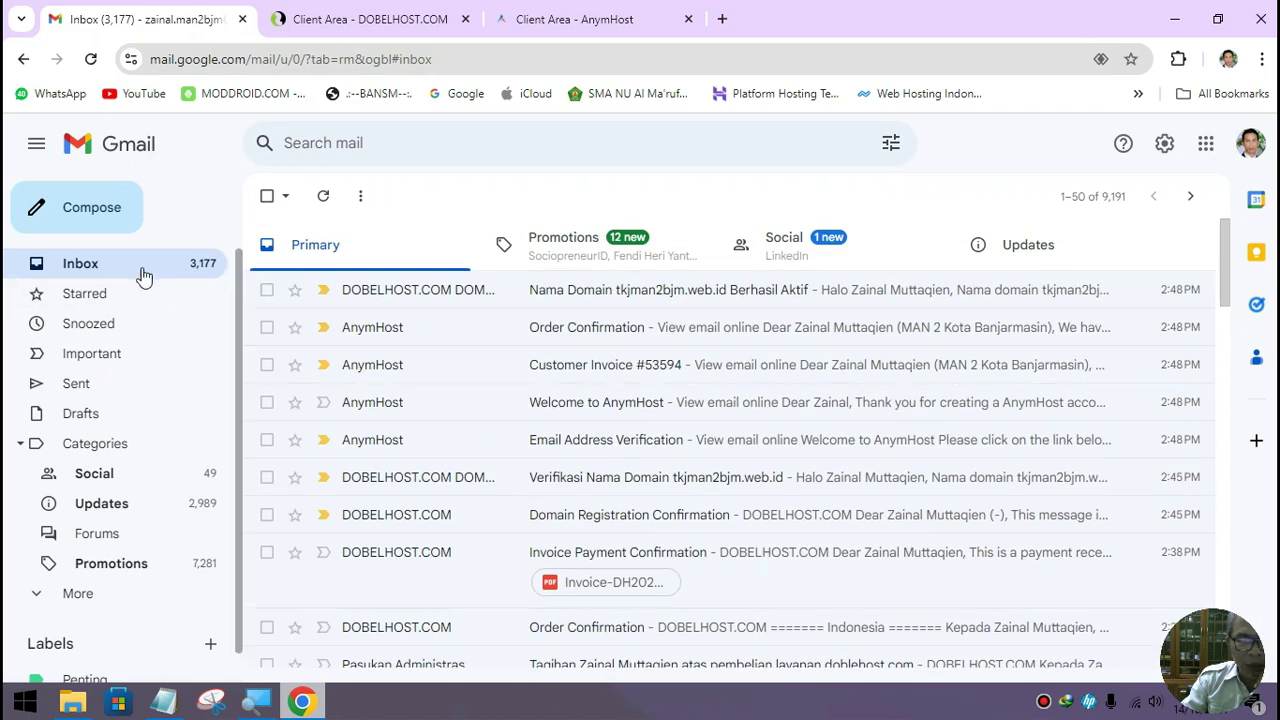
pyautogui.click(106, 594)
pyautogui.scroll(-3, 143, 537)
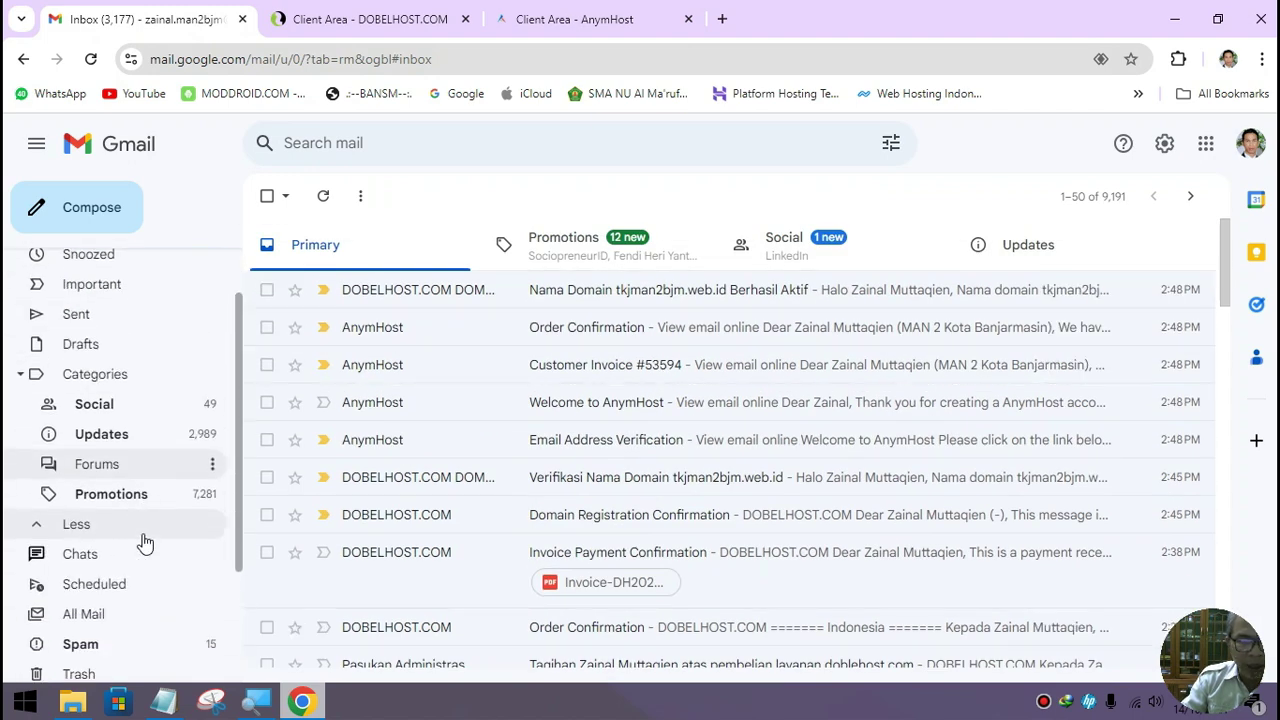
pyautogui.click(145, 472)
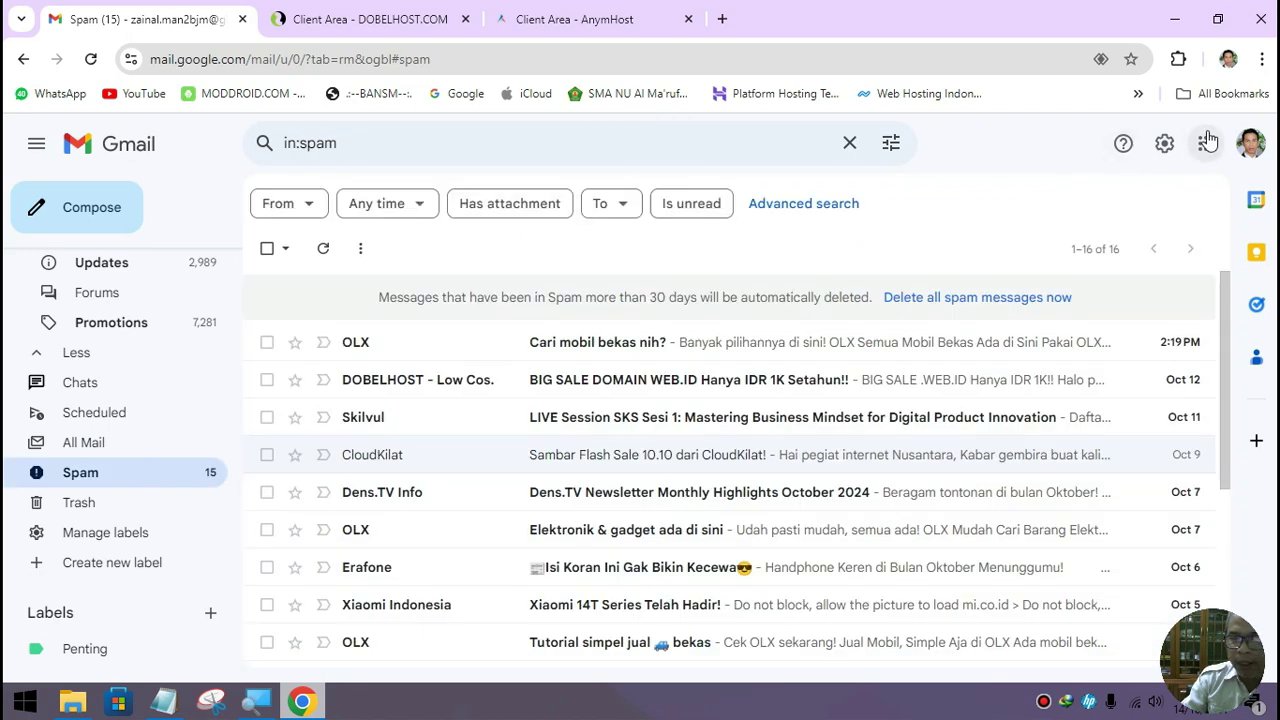
pyautogui.click(1229, 60)
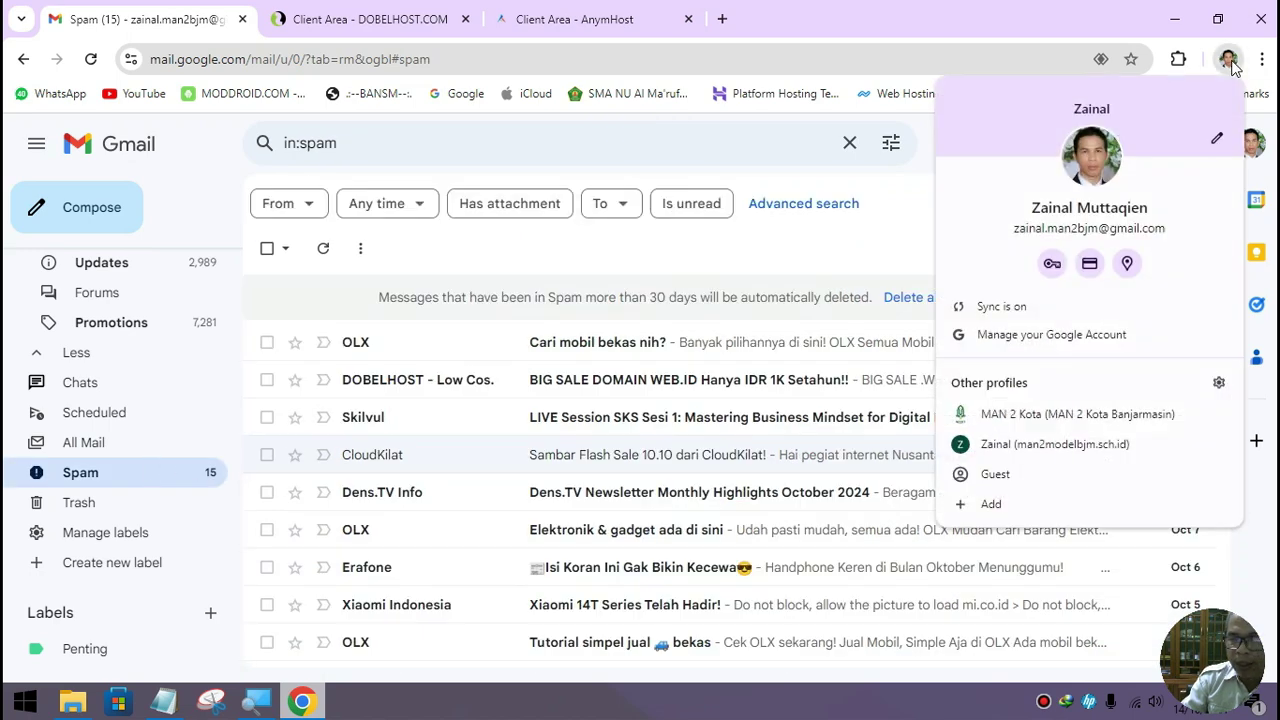
pyautogui.click(1071, 415)
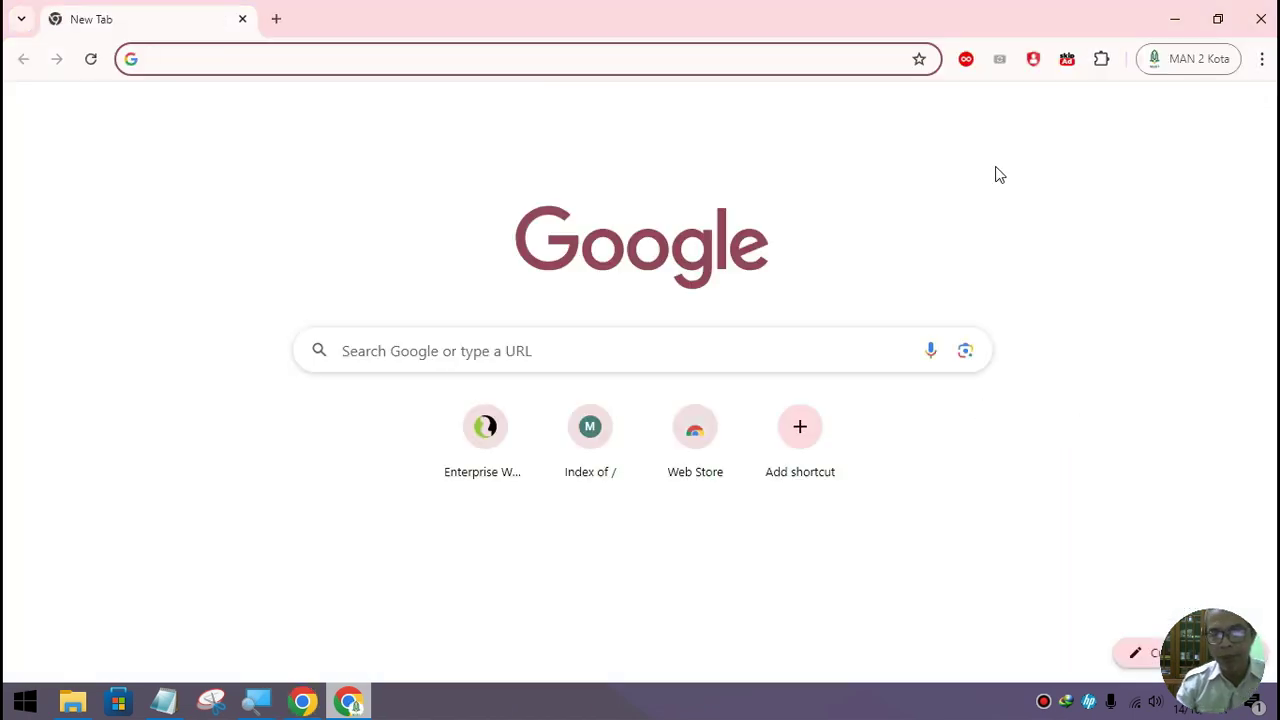
# Open AnymHost's '????Informasi Akun Hosting' email and select the dns1–dns4.anymhost nameserver lines
pyautogui.click(1052, 112)
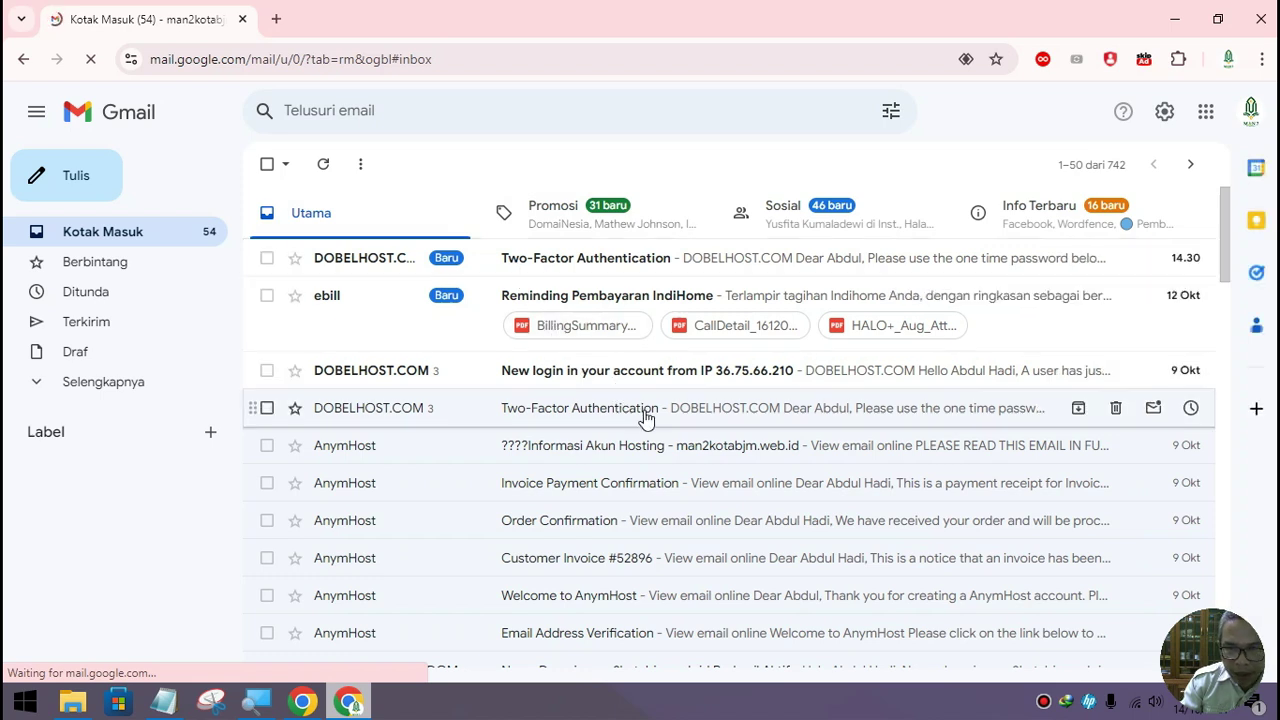
pyautogui.scroll(-1, 651, 452)
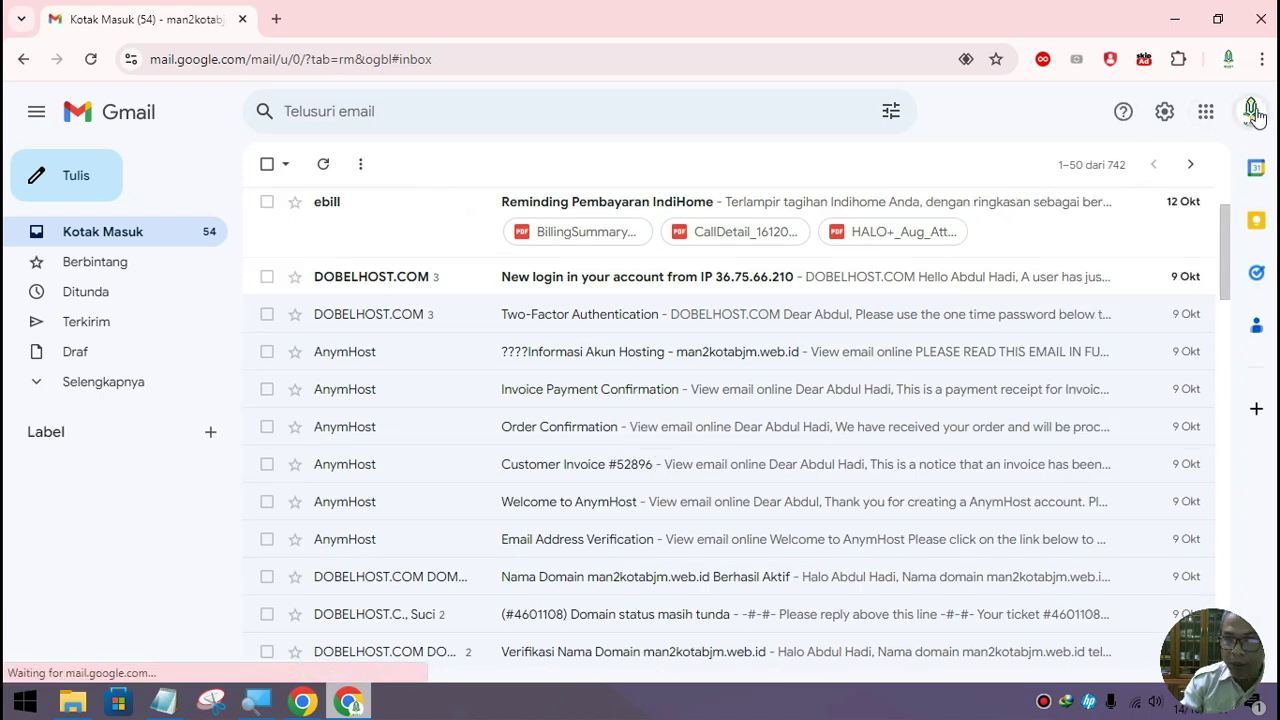
pyautogui.click(709, 352)
pyautogui.scroll(-8, 741, 390)
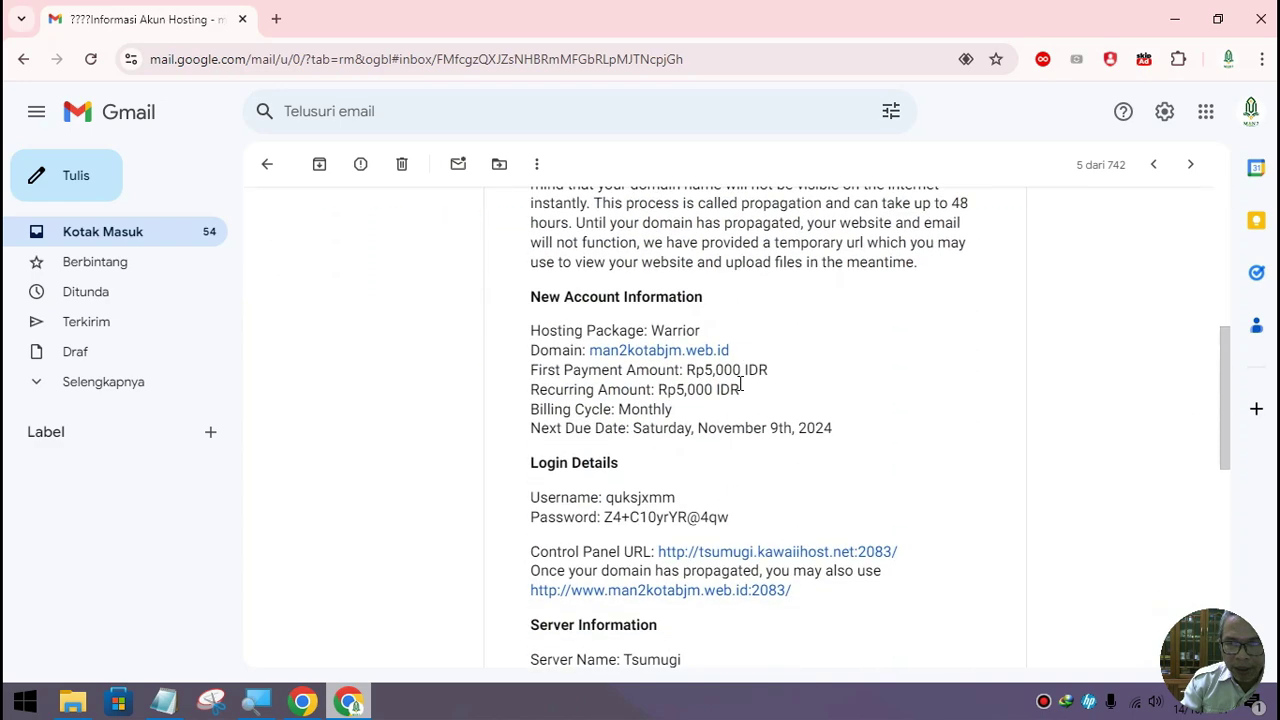
pyautogui.scroll(-2, 741, 390)
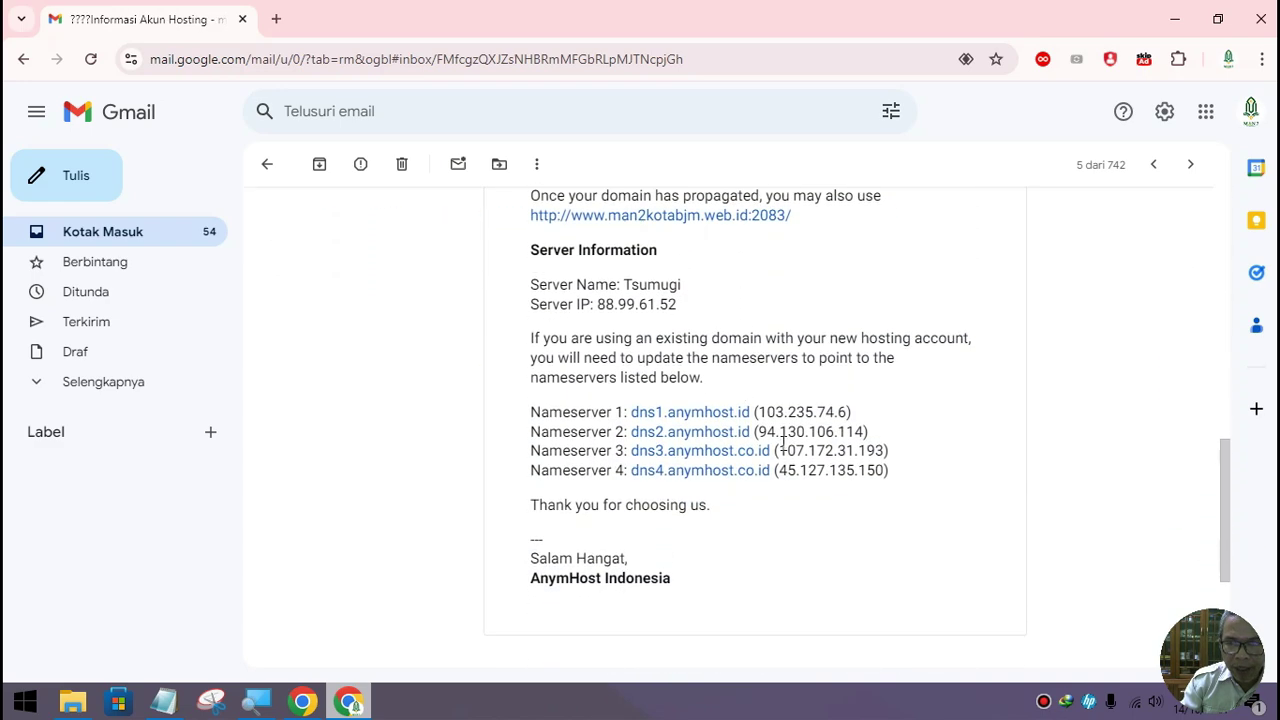
pyautogui.moveTo(896, 484); pyautogui.dragTo(514, 414)
pyautogui.hotkey('ctrl', 'c')
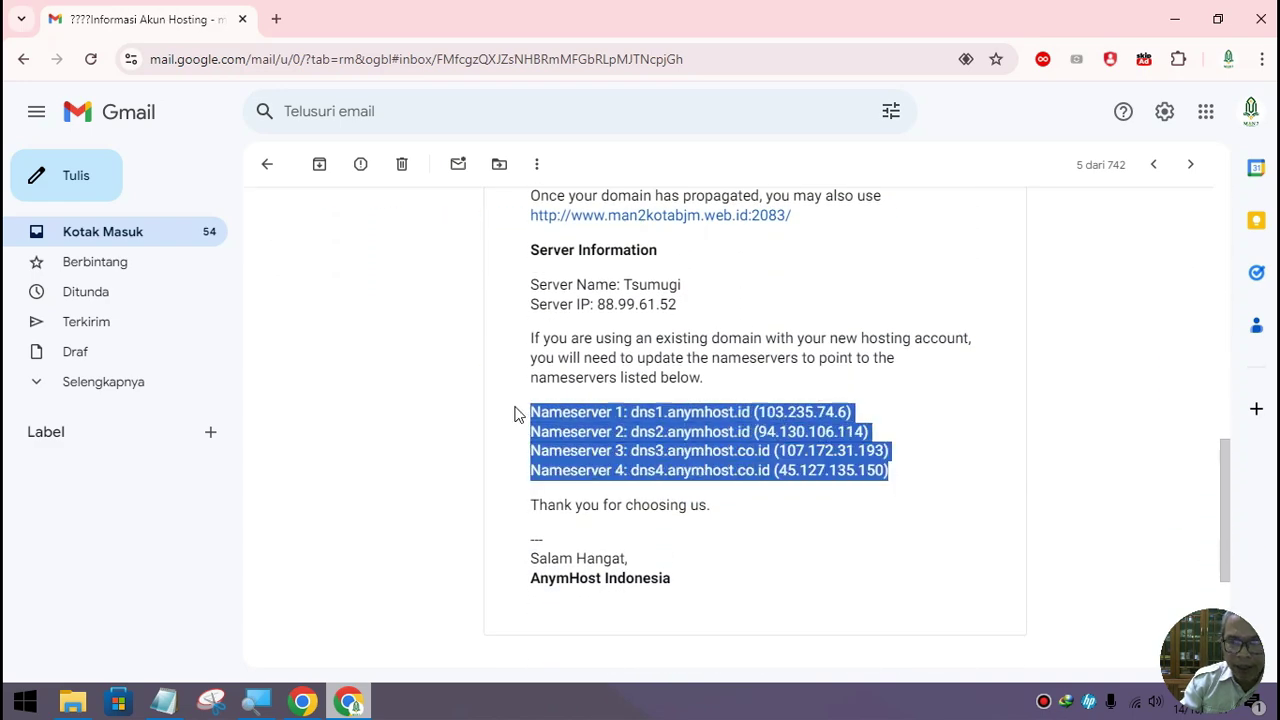
# Paste the four AnymHost nameservers under tkjman2bjm.web.id in Notepad and copy dns1.anymhost.id
pyautogui.click(163, 701)
pyautogui.click(631, 256)
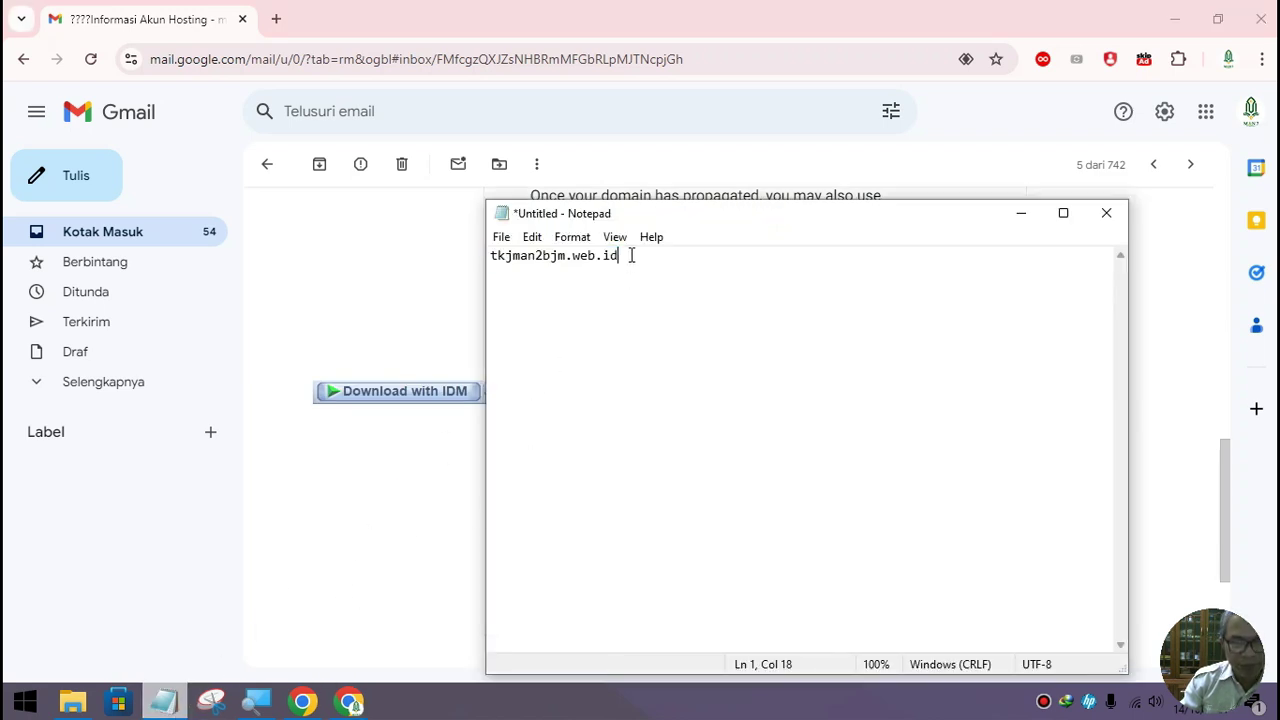
pyautogui.press('Return')
pyautogui.press('Return')
pyautogui.hotkey('ctrl', 'v')
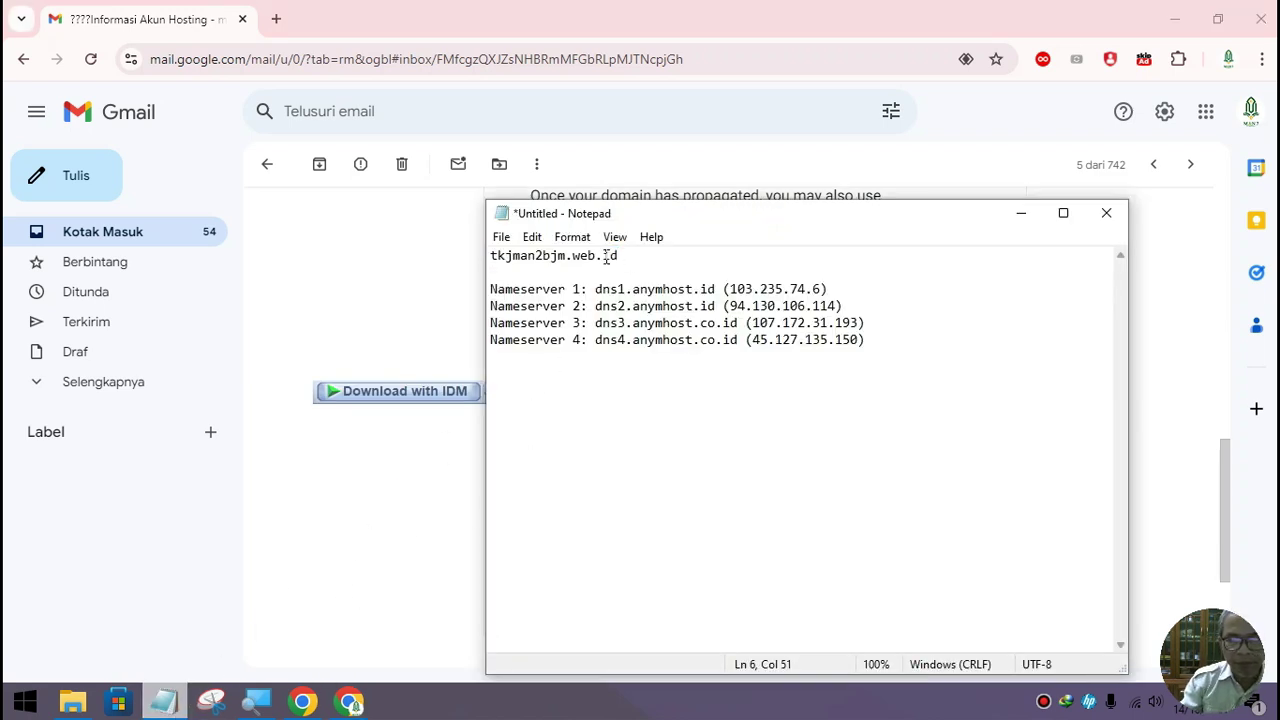
pyautogui.moveTo(596, 289); pyautogui.dragTo(716, 289)
pyautogui.hotkey('ctrl', 'c')
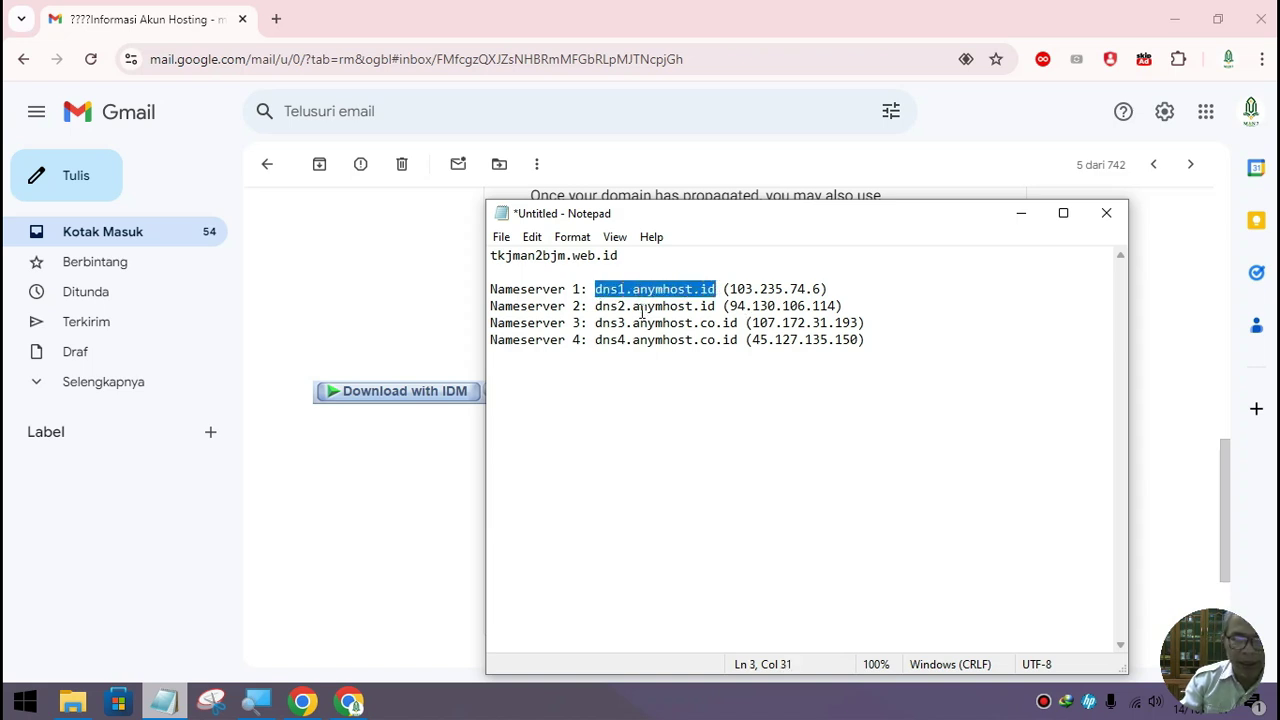
pyautogui.click(1021, 213)
pyautogui.hotkey('ctrl', 'w')
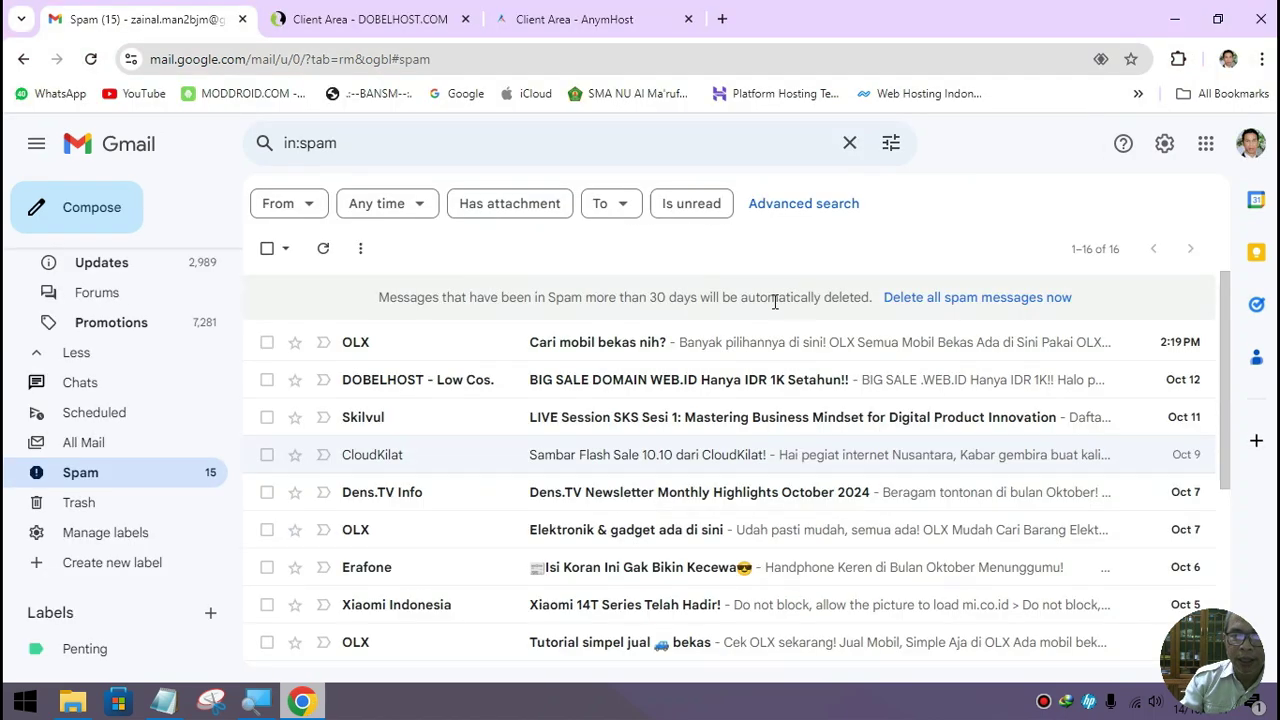
# Paste dns1.anymhost.id into the DobelHost Nameserver 1, 2 and 3 fields
pyautogui.click(405, 18)
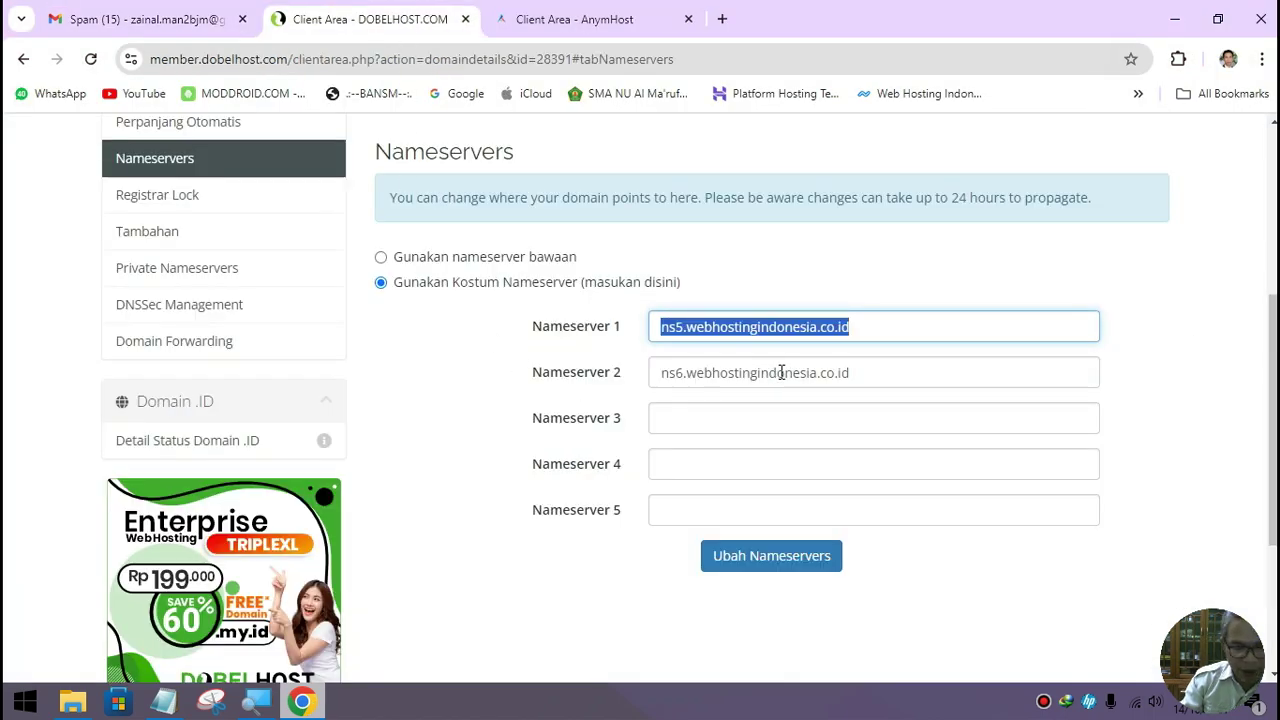
pyautogui.hotkey('ctrl', 'v')
pyautogui.moveTo(858, 375); pyautogui.dragTo(617, 374)
pyautogui.hotkey('ctrl', 'v')
pyautogui.hotkey('ctrl', 'v')
pyautogui.click(707, 465)
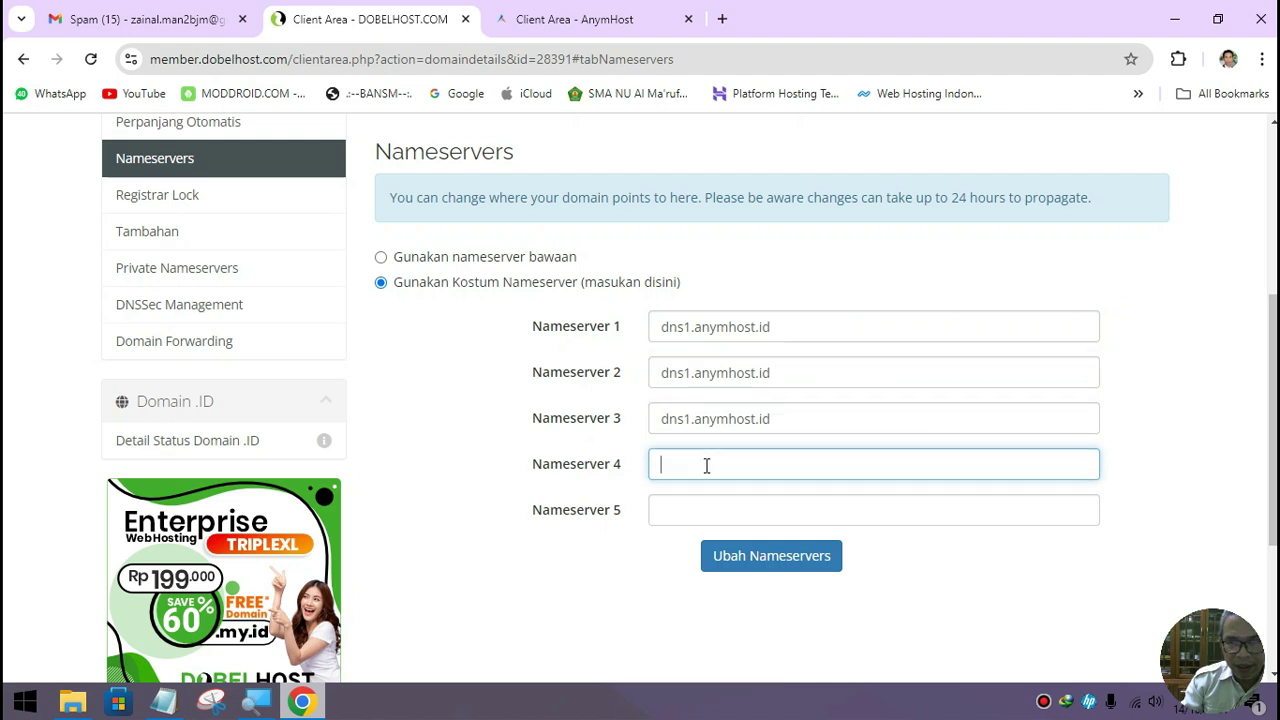
pyautogui.hotkey('ctrl', 'v')
# Change the copies to dns2, dns3 and dns4.anymhost.id and submit with Ubah Nameservers
pyautogui.click(166, 703)
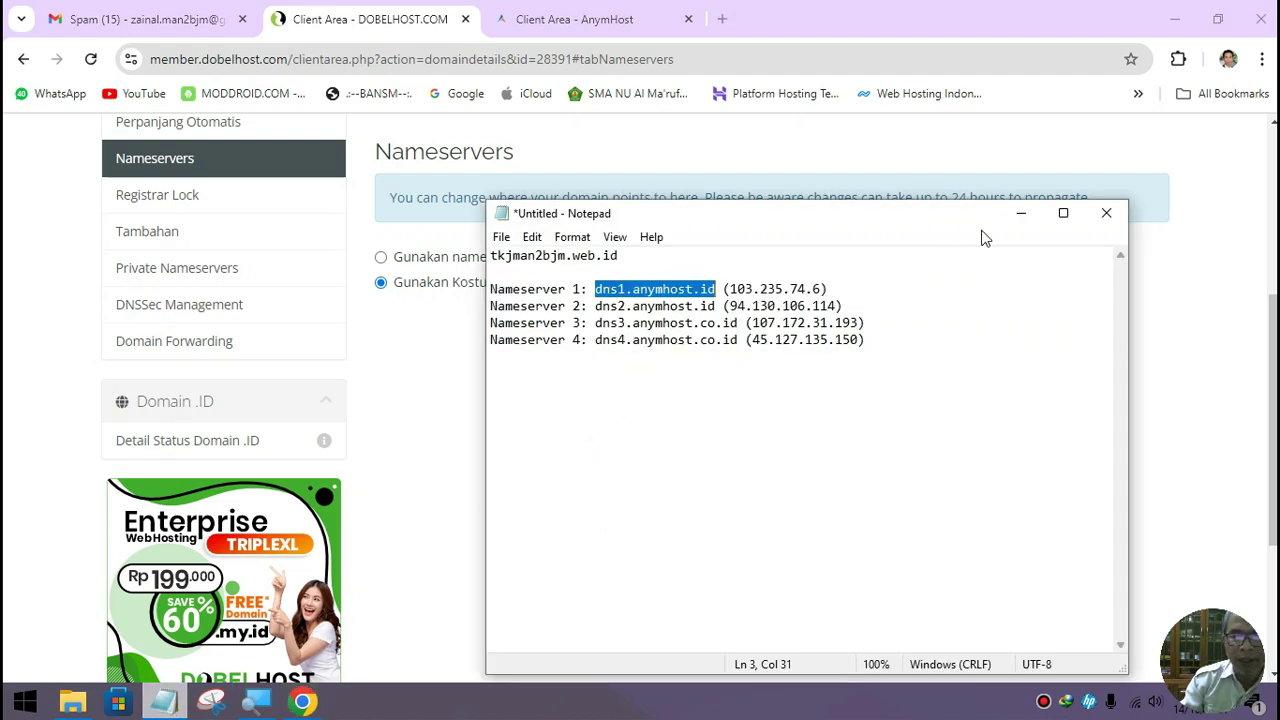
pyautogui.click(1020, 213)
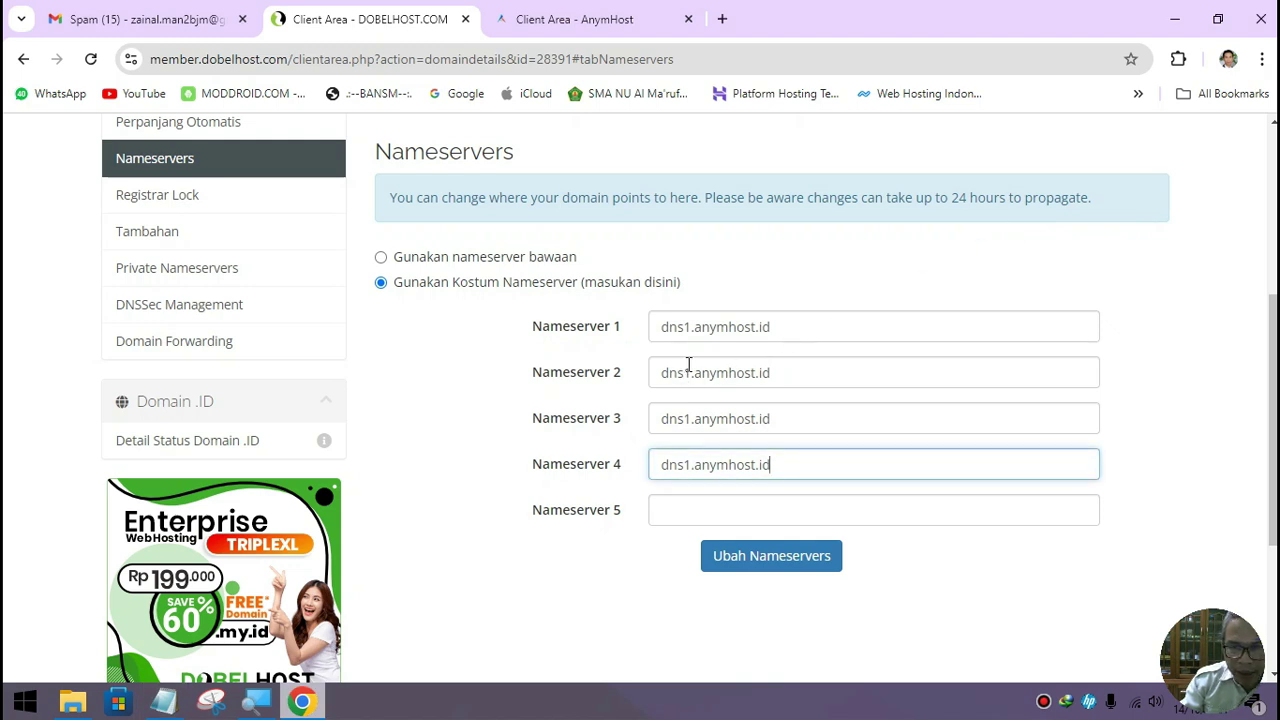
pyautogui.moveTo(683, 372); pyautogui.dragTo(692, 372)
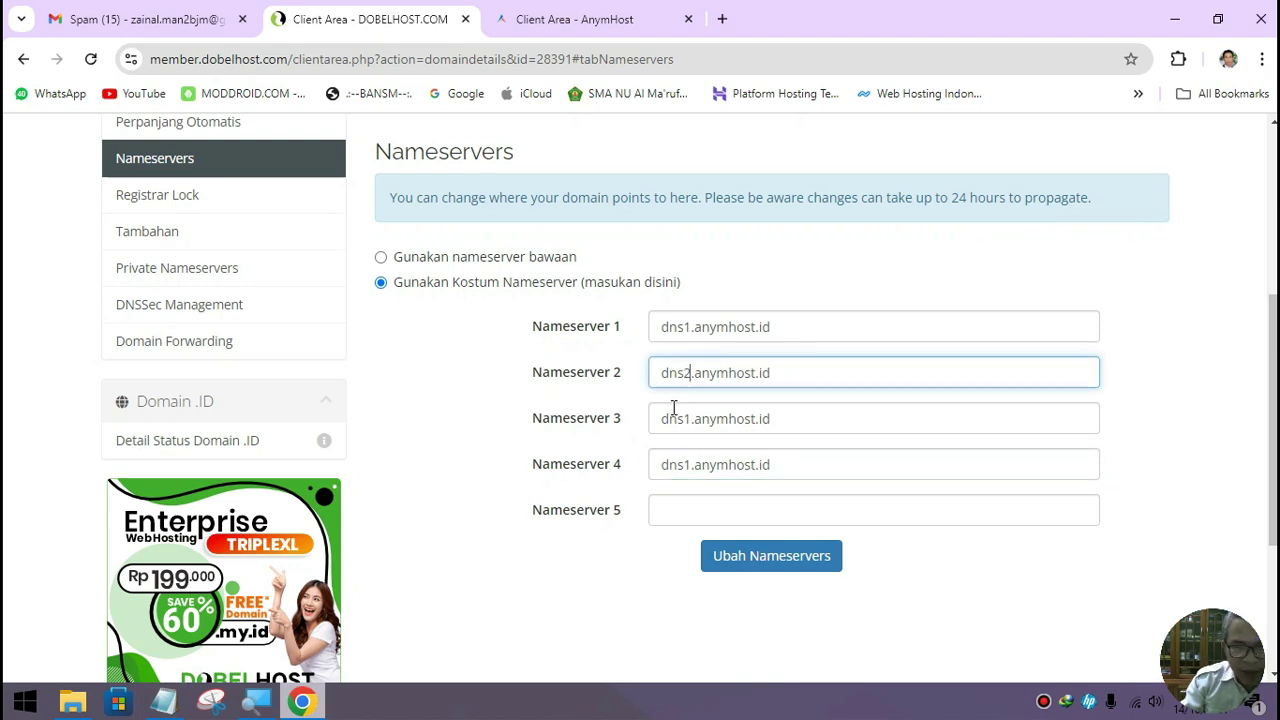
pyautogui.click(688, 418)
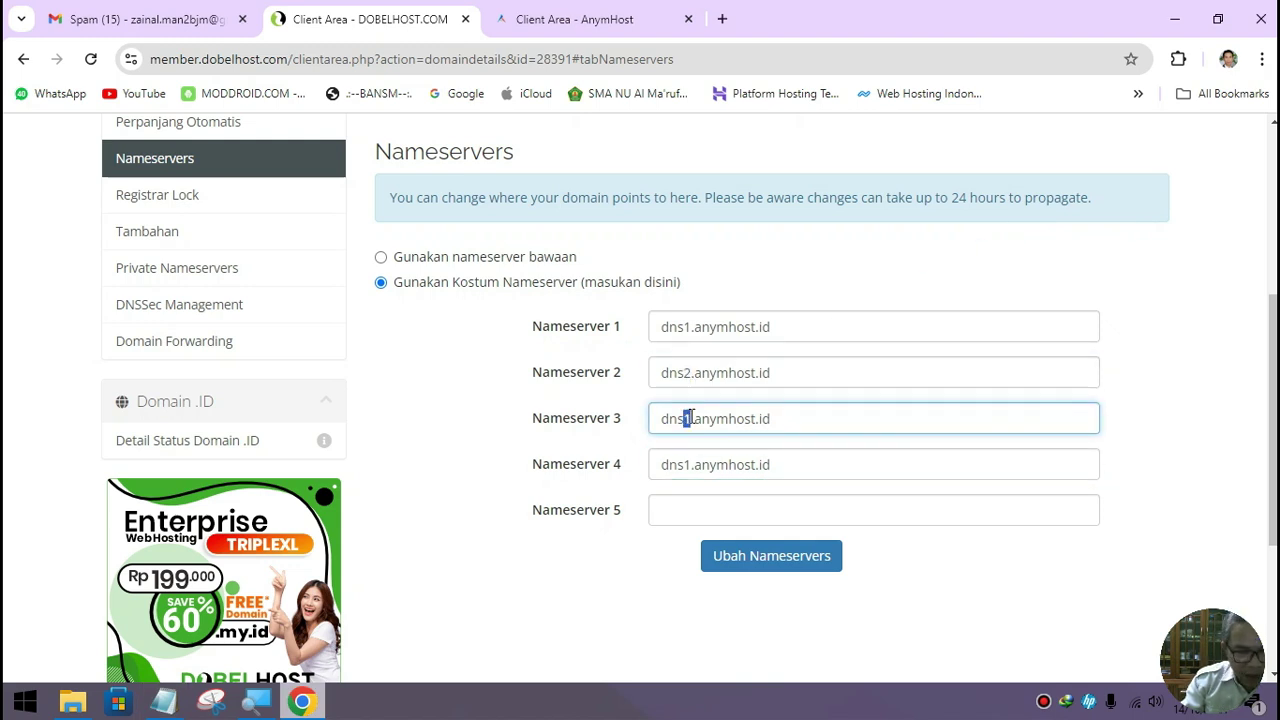
pyautogui.write('3')
pyautogui.moveTo(683, 464); pyautogui.dragTo(692, 464)
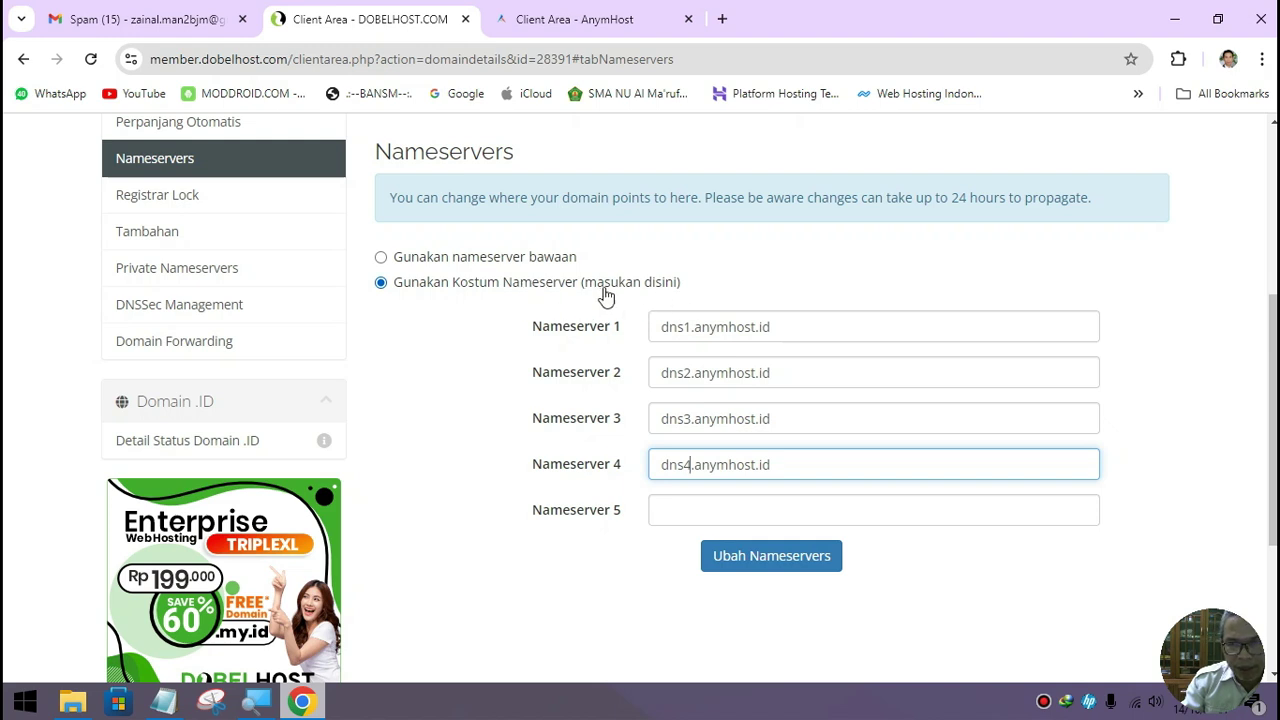
pyautogui.click(776, 563)
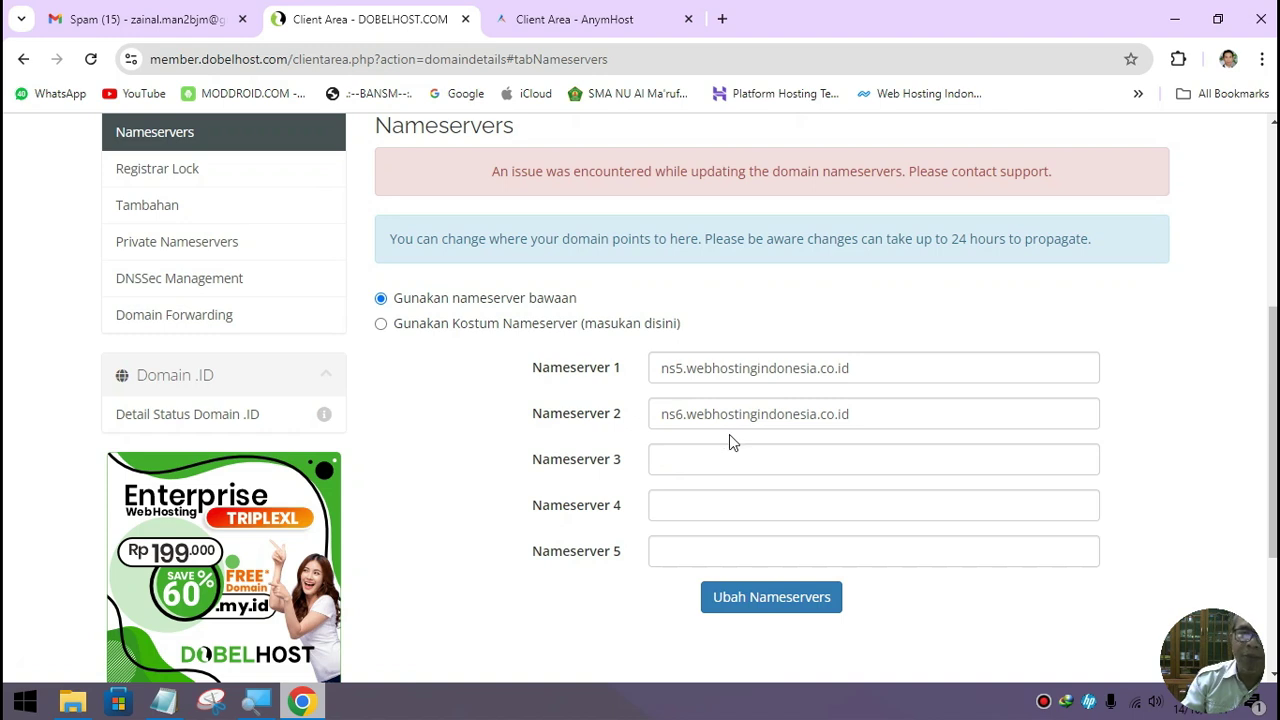
# Paste dns1.anymhost.id again into all four reverted Nameserver fields
pyautogui.scroll(1, 729, 434)
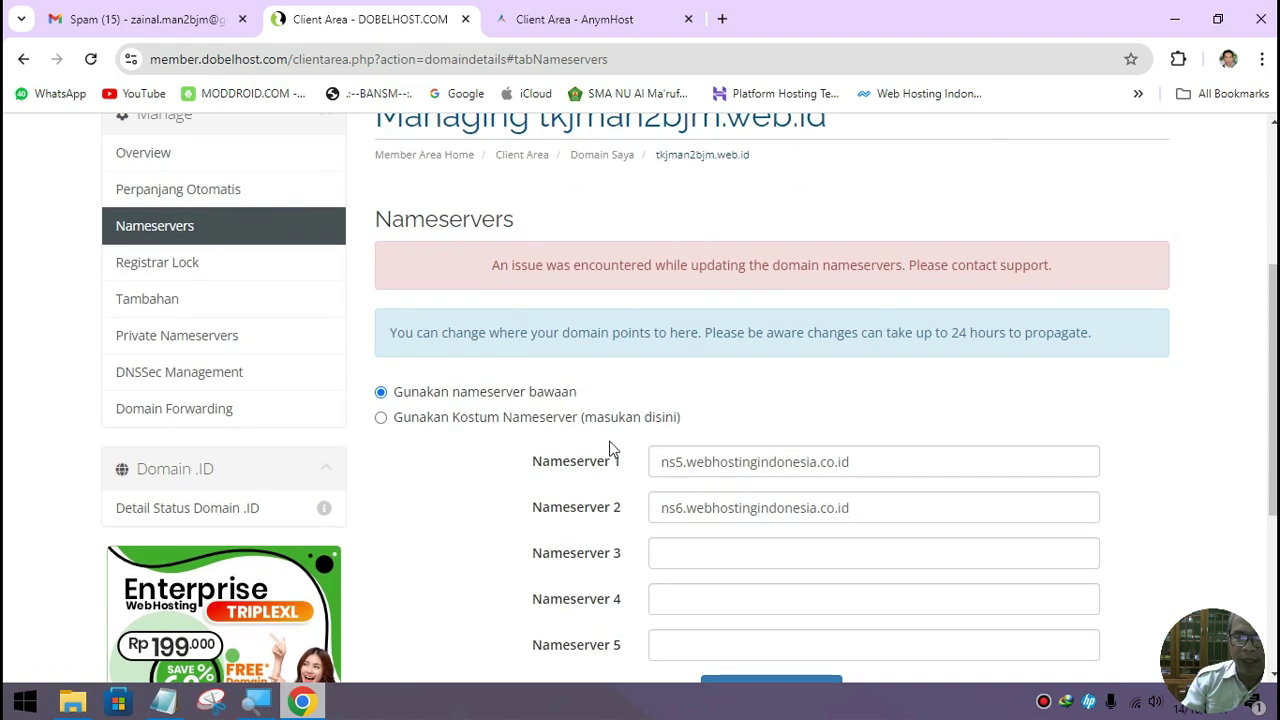
pyautogui.moveTo(850, 462); pyautogui.dragTo(606, 486)
pyautogui.hotkey('ctrl', 'v')
pyautogui.moveTo(862, 508); pyautogui.dragTo(596, 515)
pyautogui.hotkey('ctrl', 'v')
pyautogui.click(738, 556)
pyautogui.hotkey('ctrl', 'v')
pyautogui.click(709, 591)
pyautogui.hotkey('ctrl', 'v')
# Edit fields 2–4 to dns2, dns3 and dns4.anymhost.id and resubmit Ubah Nameservers
pyautogui.click(690, 507)
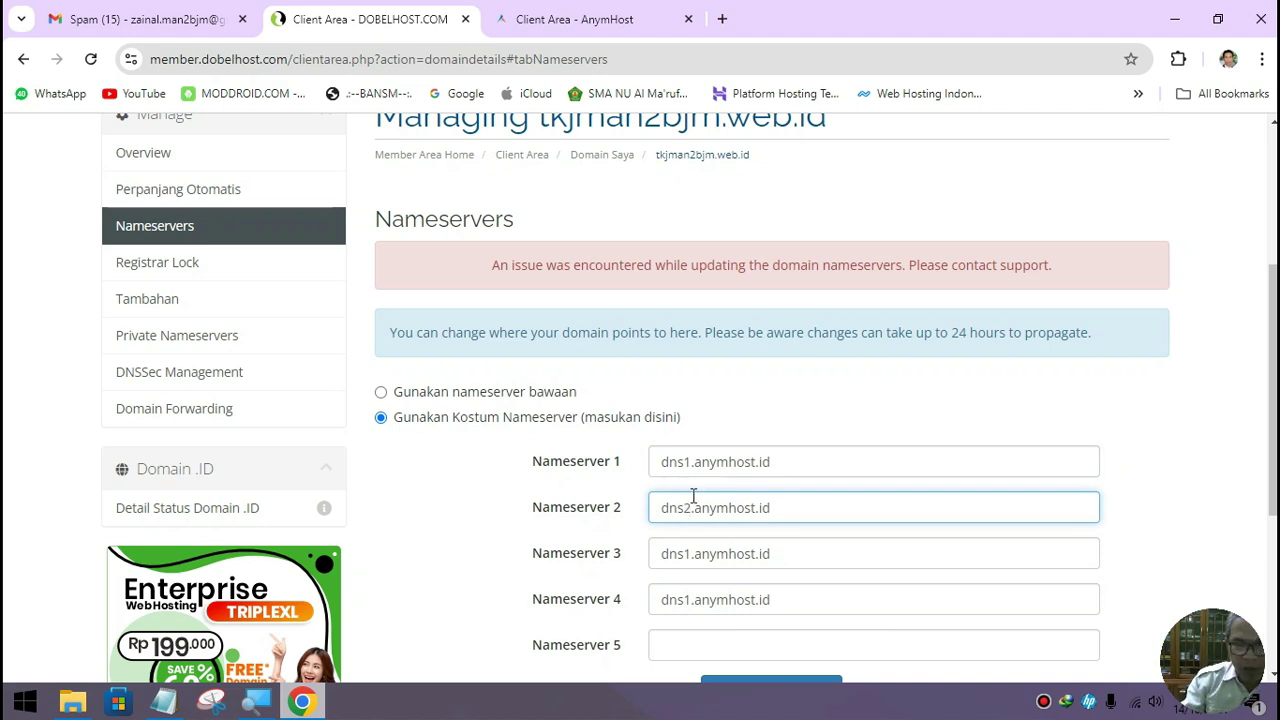
pyautogui.click(692, 555)
pyautogui.press('BackSpace')
pyautogui.write('3')
pyautogui.click(692, 597)
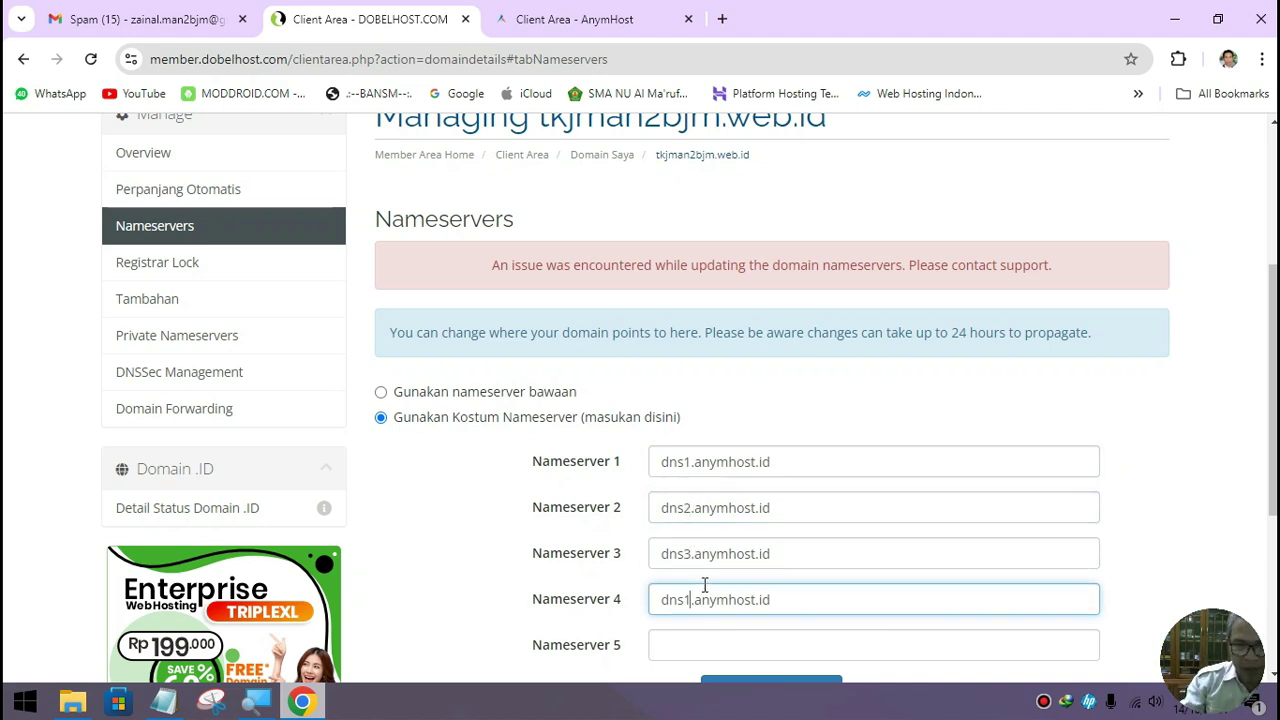
pyautogui.press('BackSpace')
pyautogui.write('4')
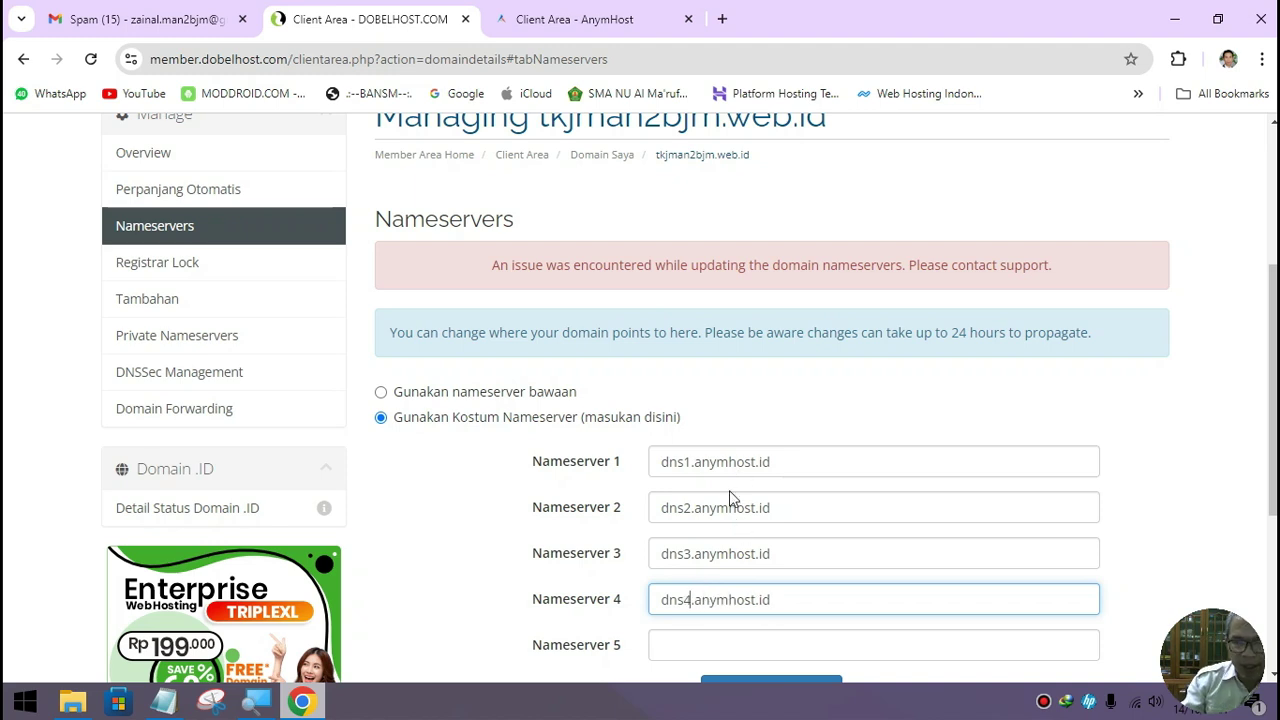
pyautogui.scroll(-1, 735, 530)
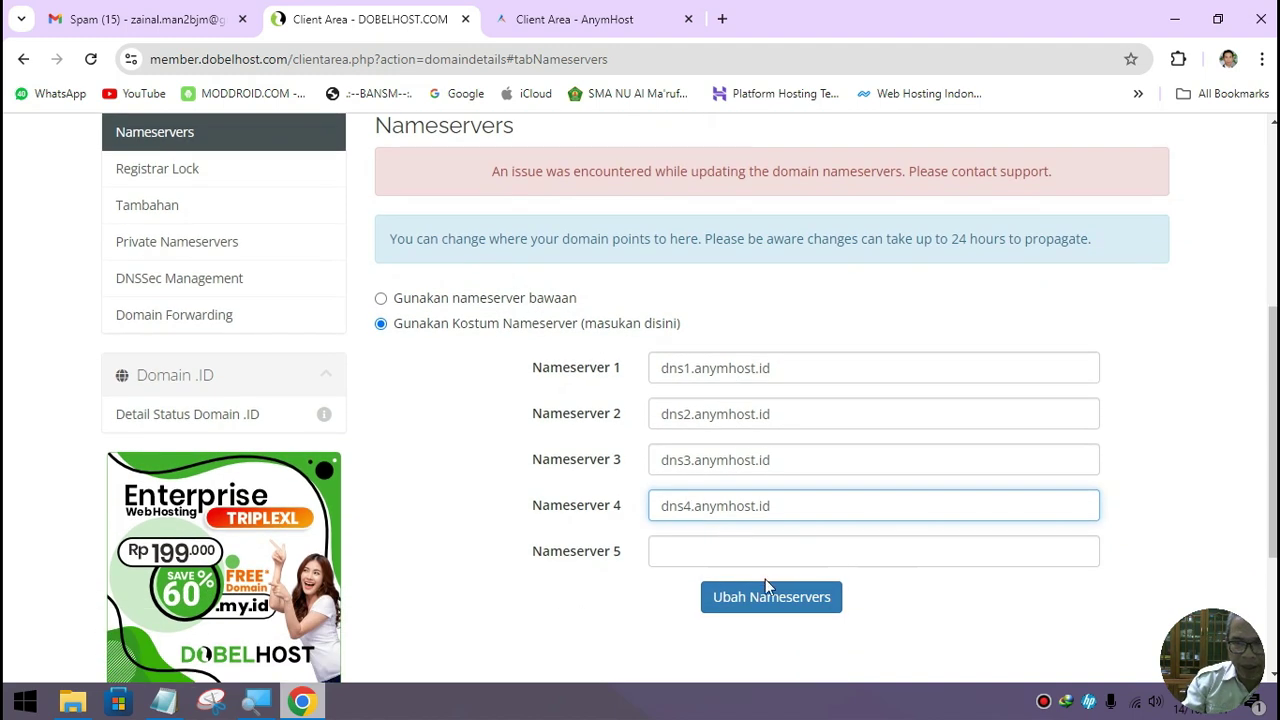
pyautogui.click(767, 605)
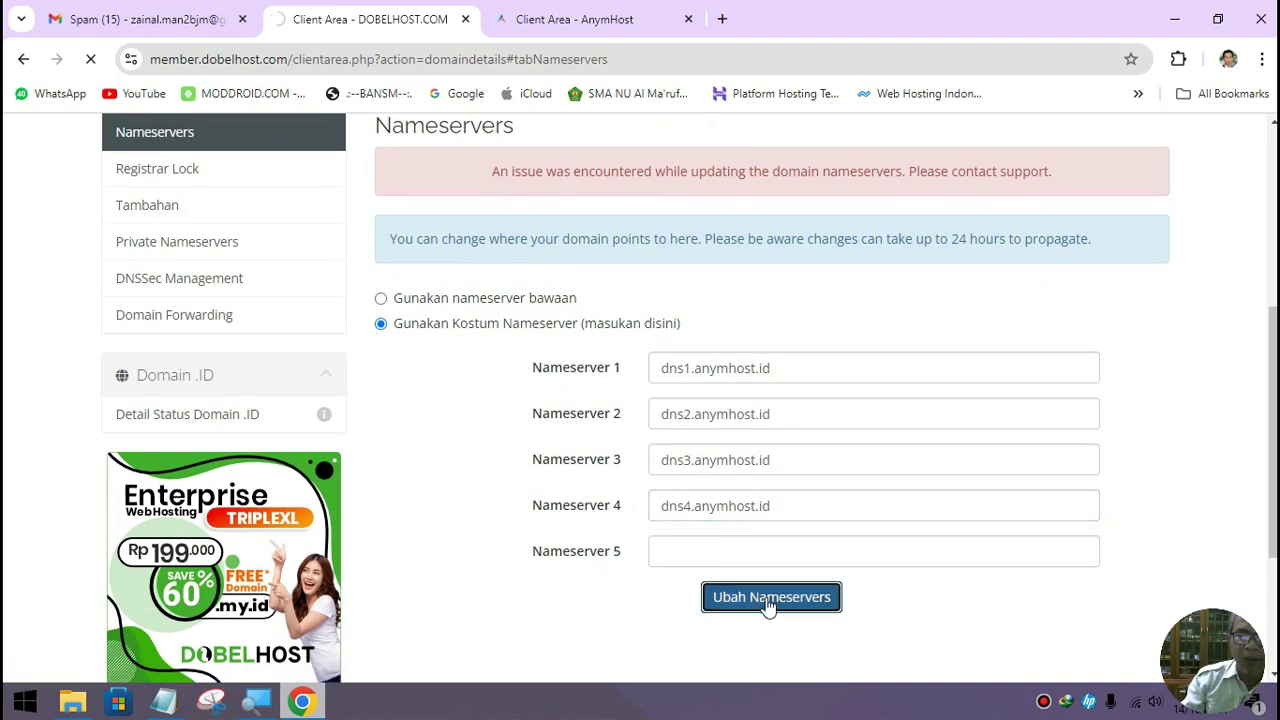
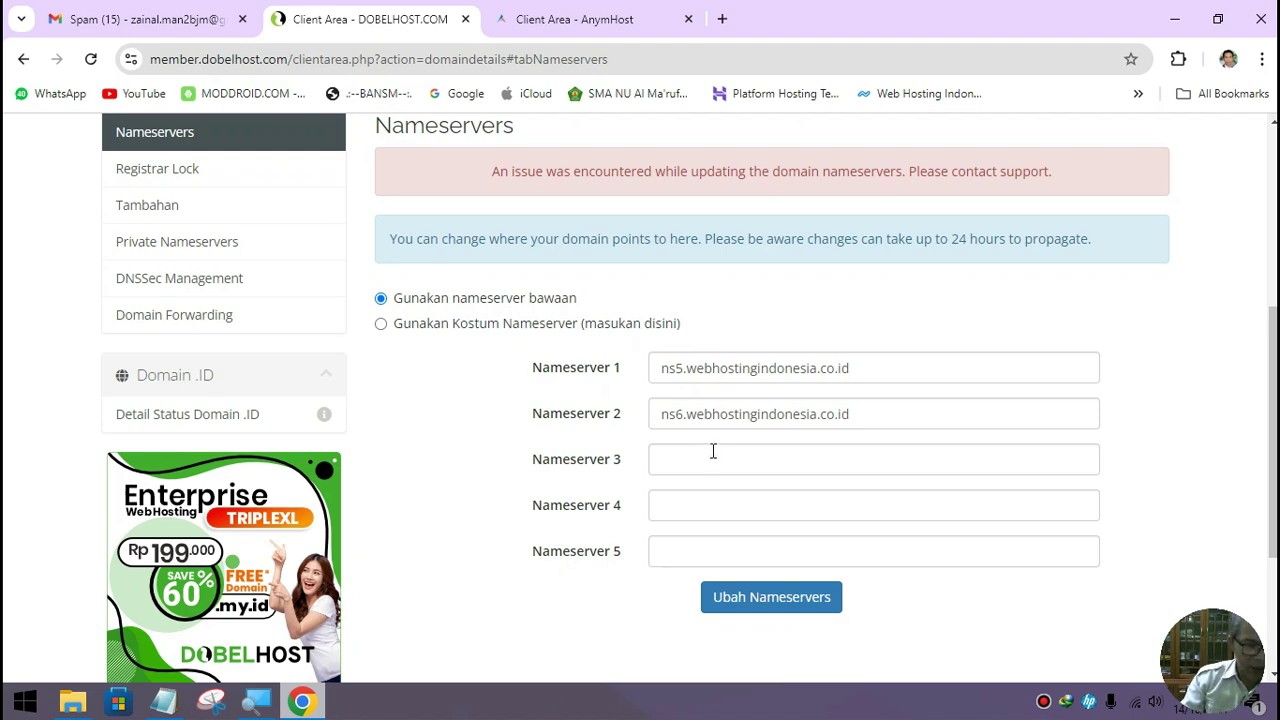
# Bring up Chrome's Delete browsing data dialog with Ctrl+Shift+Delete after the nameserver error
pyautogui.hotkey('ctrl', 'shift', 'Delete')
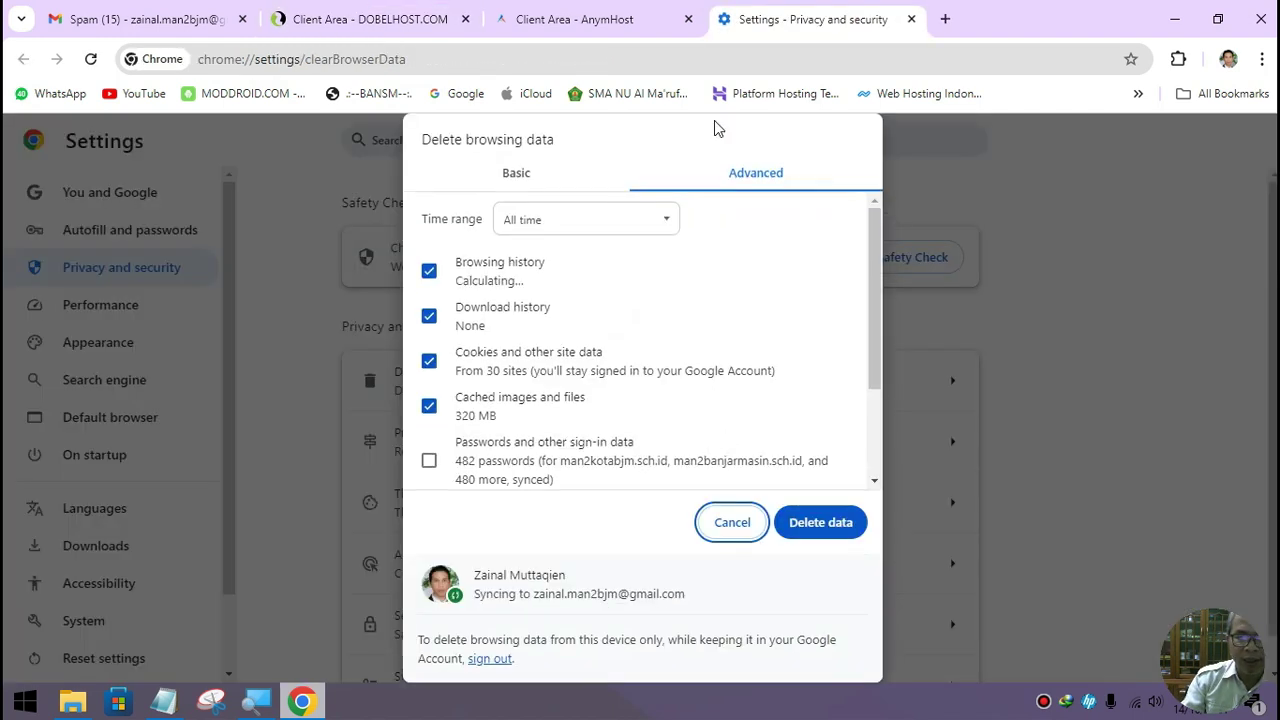
# Delete all-time browsing data with Passwords left unchecked, then close Chrome
pyautogui.scroll(-2, 697, 380)
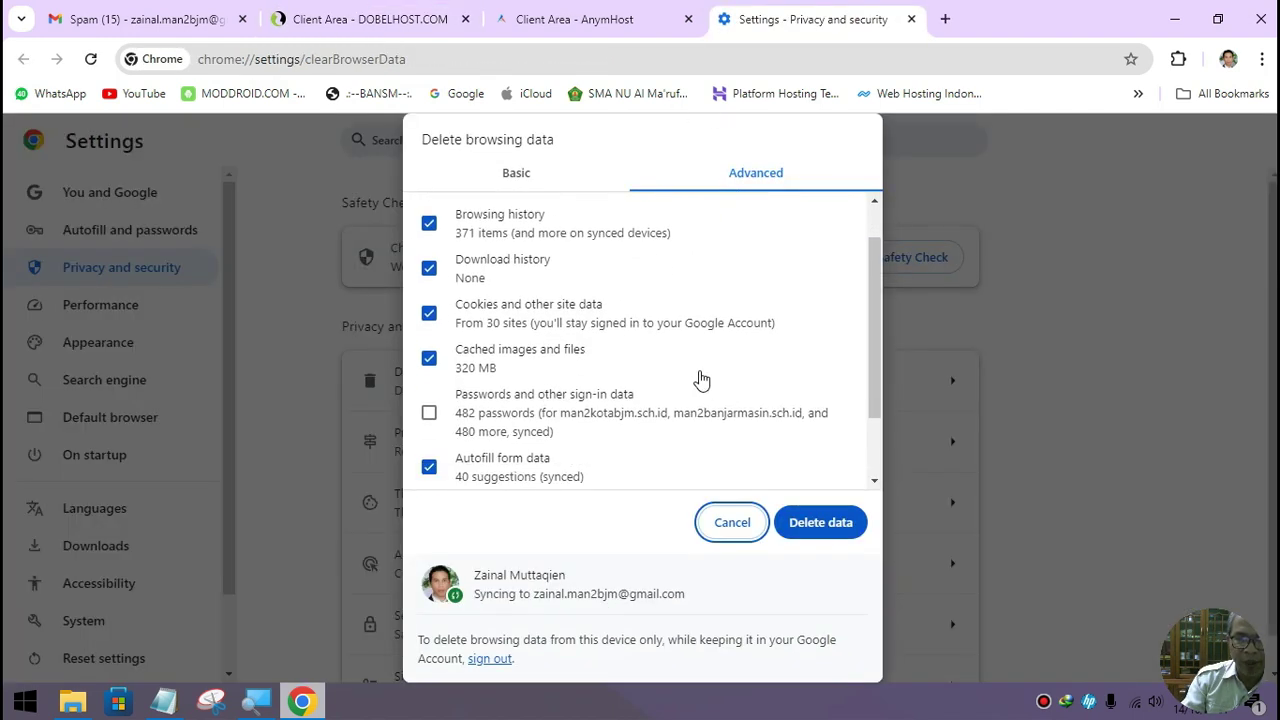
pyautogui.scroll(-1, 701, 380)
pyautogui.scroll(3, 645, 349)
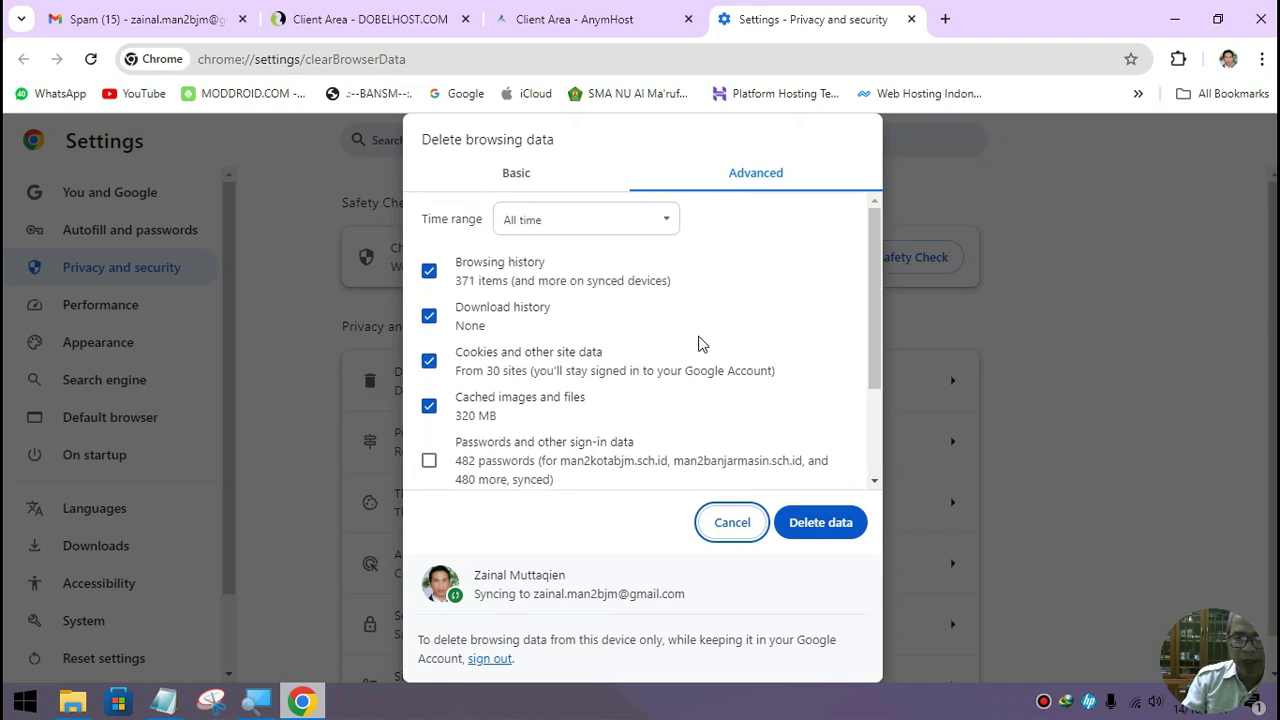
pyautogui.scroll(-3, 600, 371)
pyautogui.scroll(3, 586, 366)
pyautogui.scroll(-1, 503, 343)
pyautogui.scroll(-1, 503, 343)
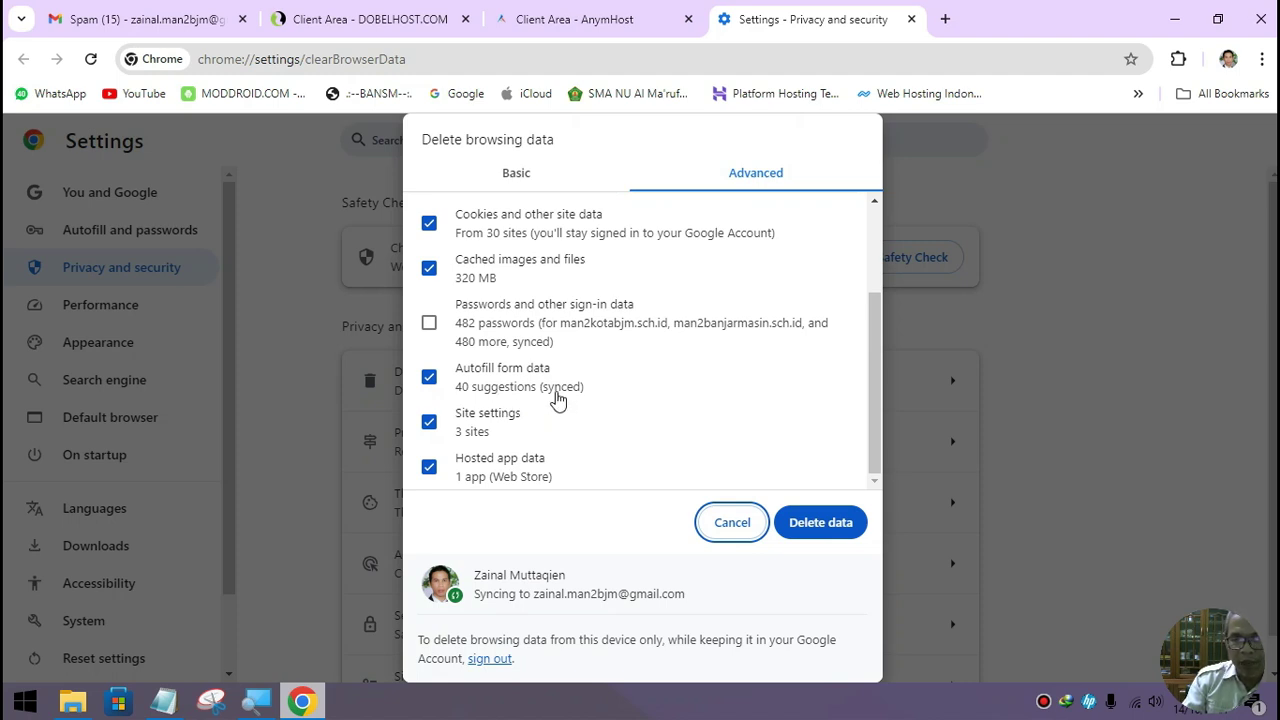
pyautogui.scroll(2, 557, 398)
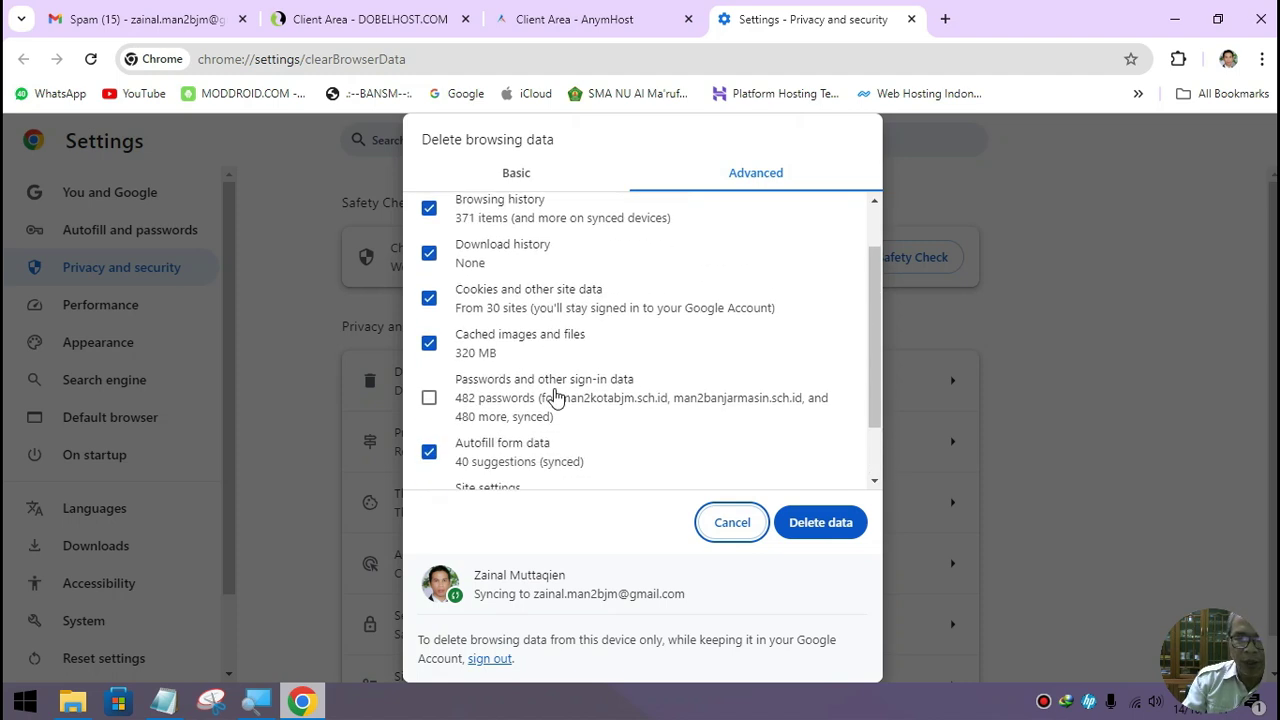
pyautogui.scroll(-2, 557, 398)
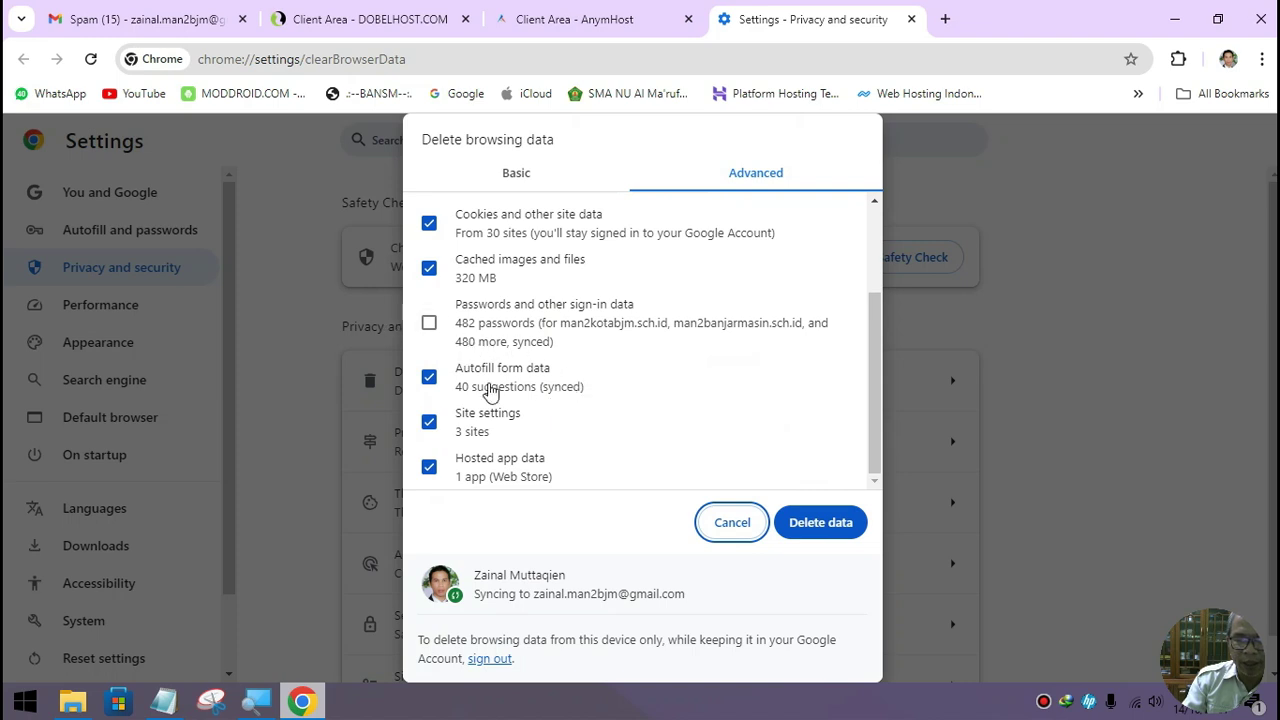
pyautogui.scroll(3, 578, 415)
pyautogui.scroll(-3, 572, 414)
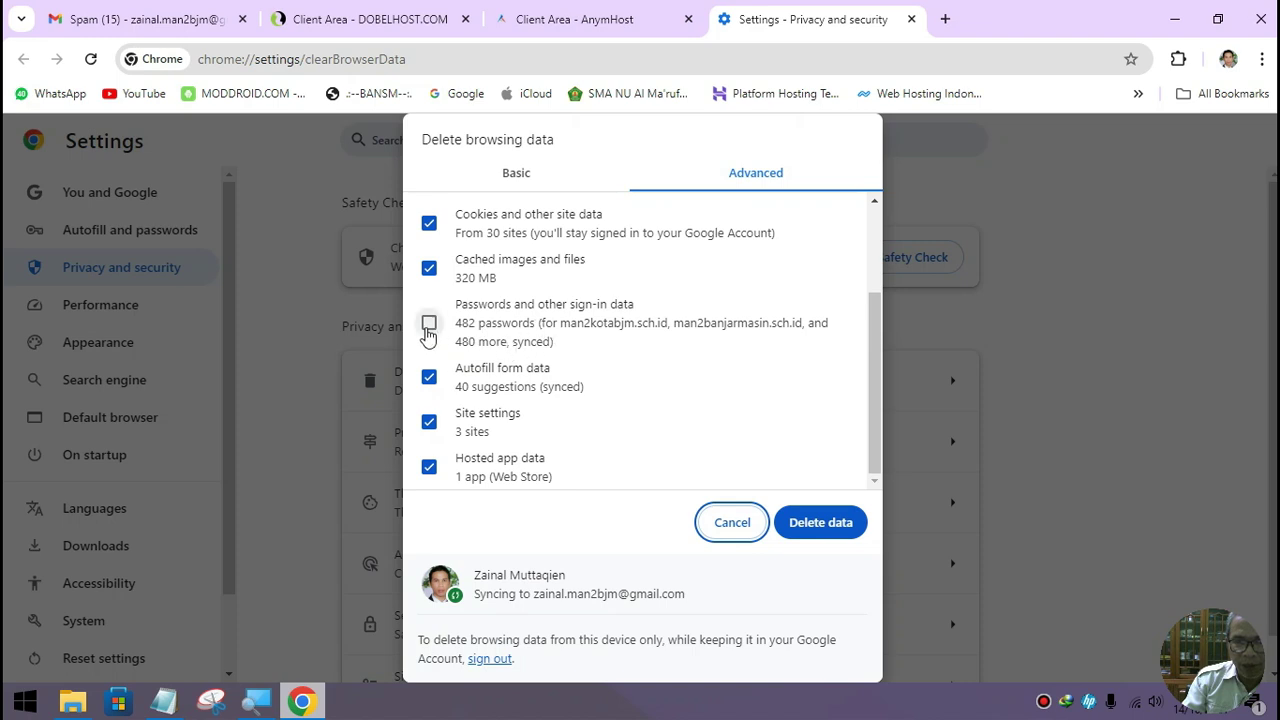
pyautogui.click(831, 531)
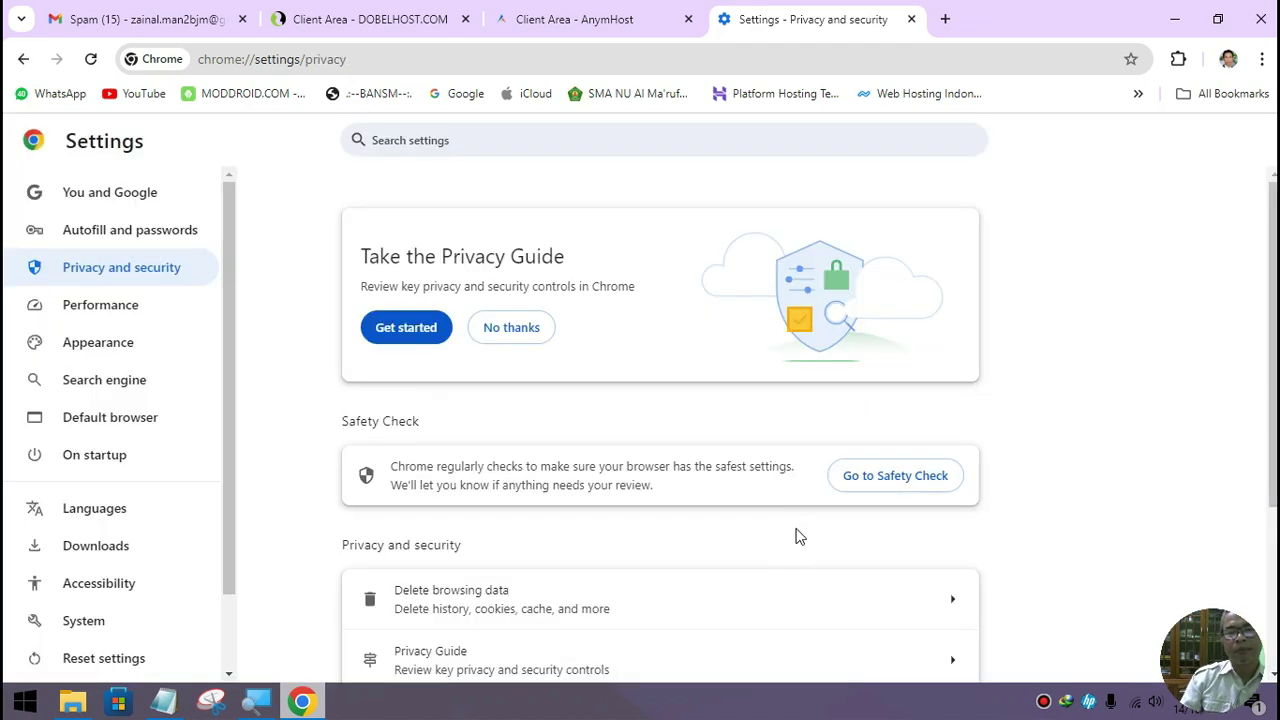
pyautogui.click(1261, 19)
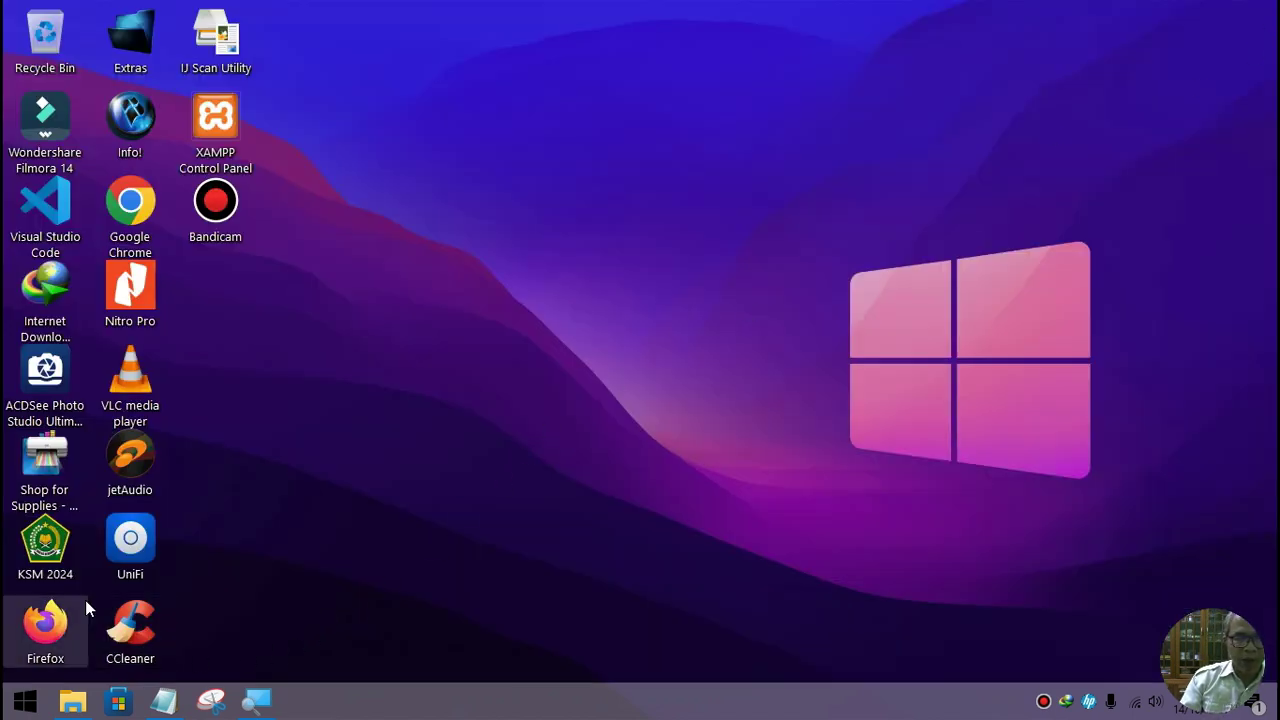
# Reopen Google Chrome from its desktop icon, landing on the signed-in Gmail inbox
pyautogui.doubleClick(130, 212)
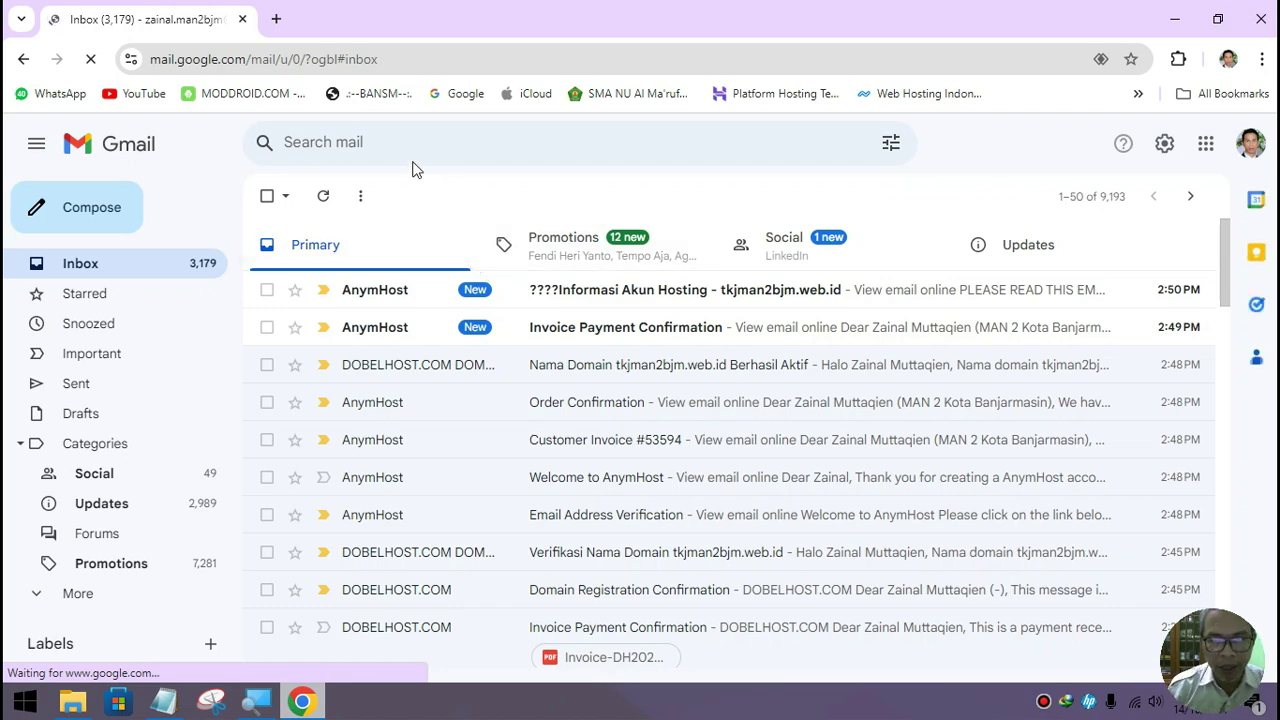
# Load dobelhost.com in a new tab and log in with the saved email and password
pyautogui.click(276, 19)
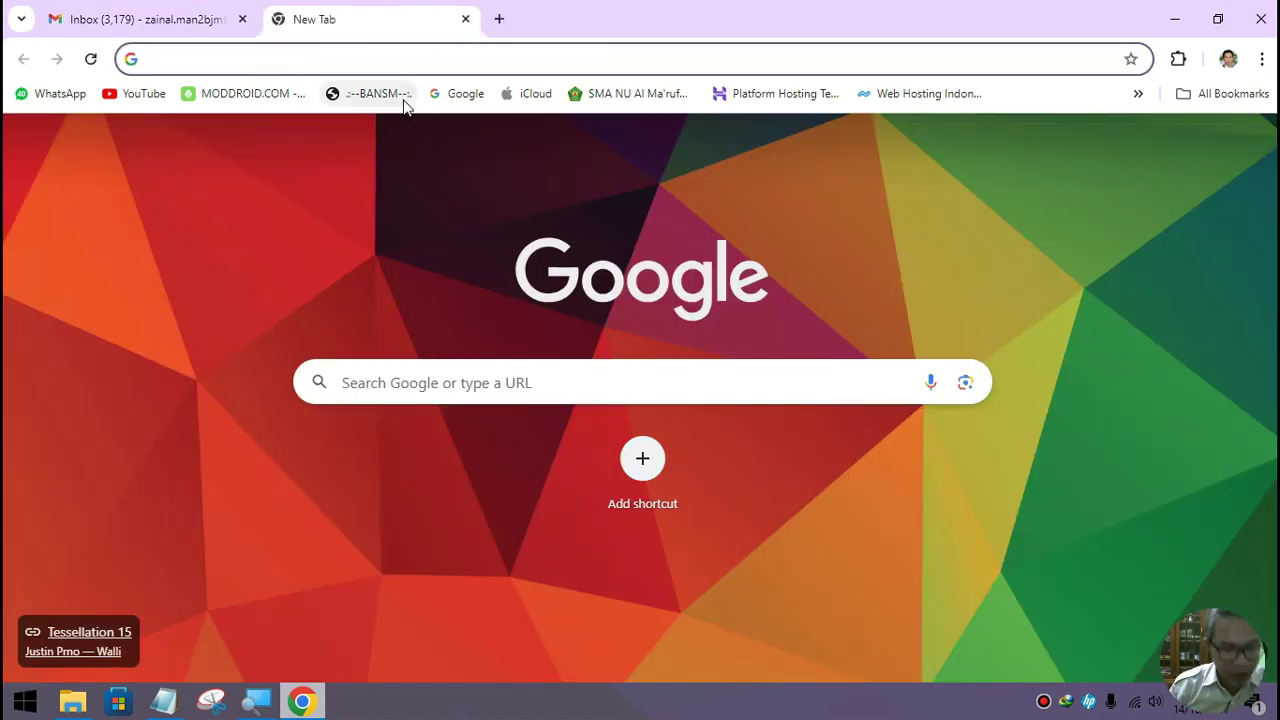
pyautogui.write('dobe')
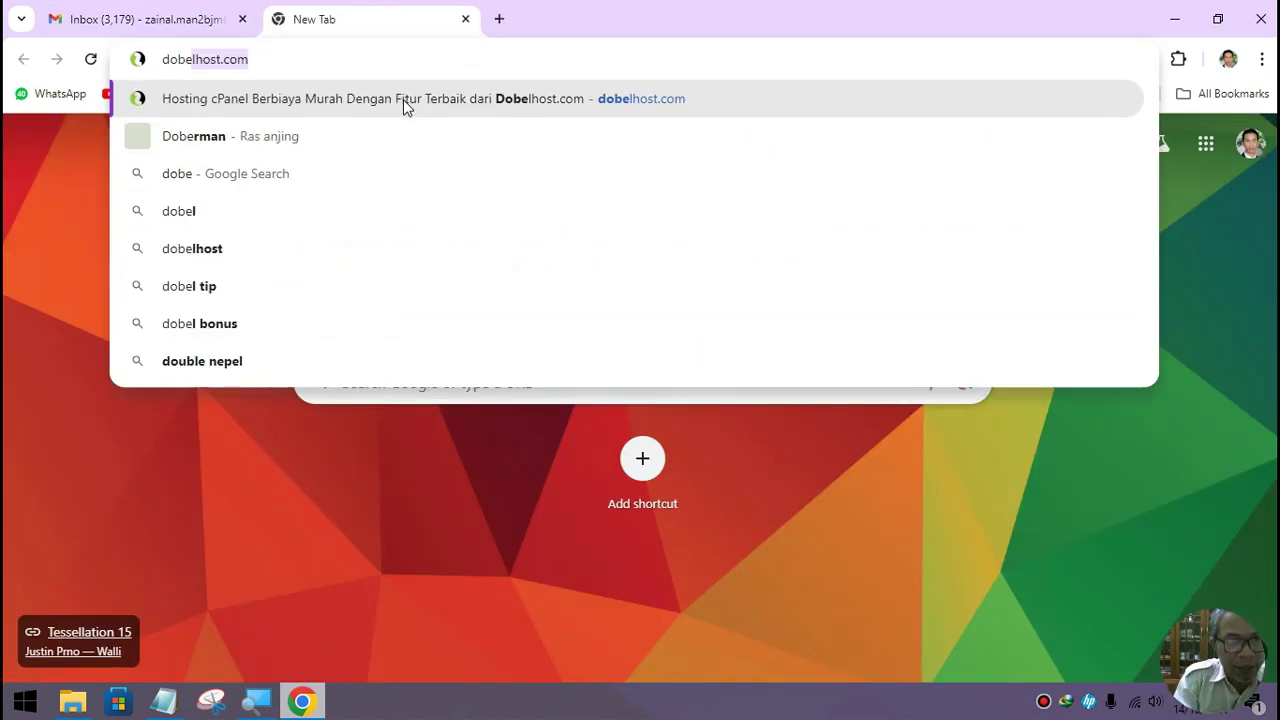
pyautogui.press('Return')
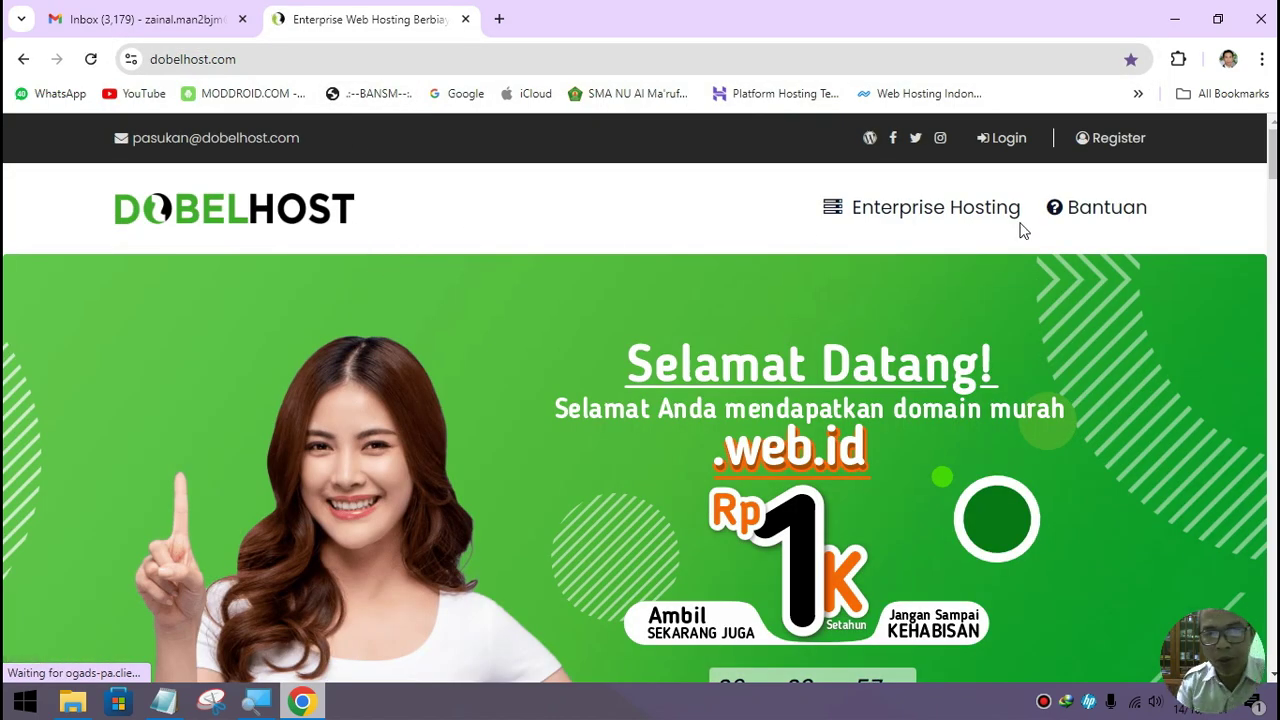
pyautogui.click(1010, 140)
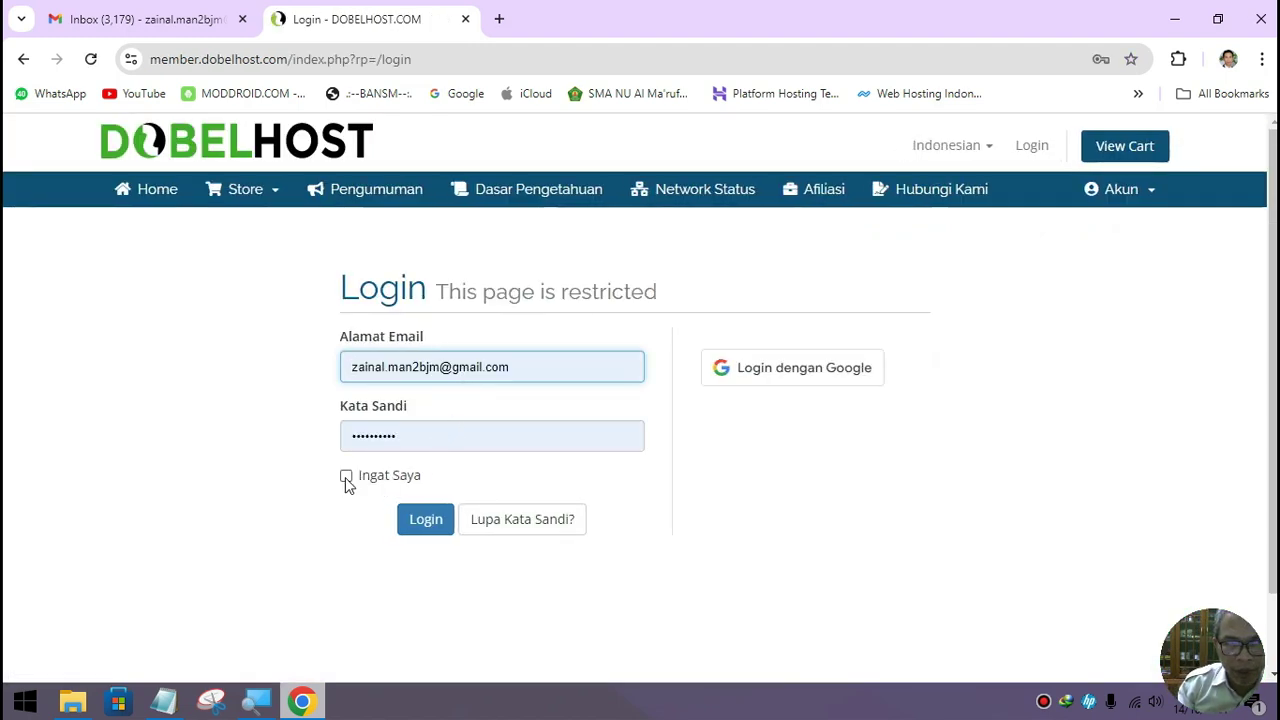
pyautogui.click(426, 524)
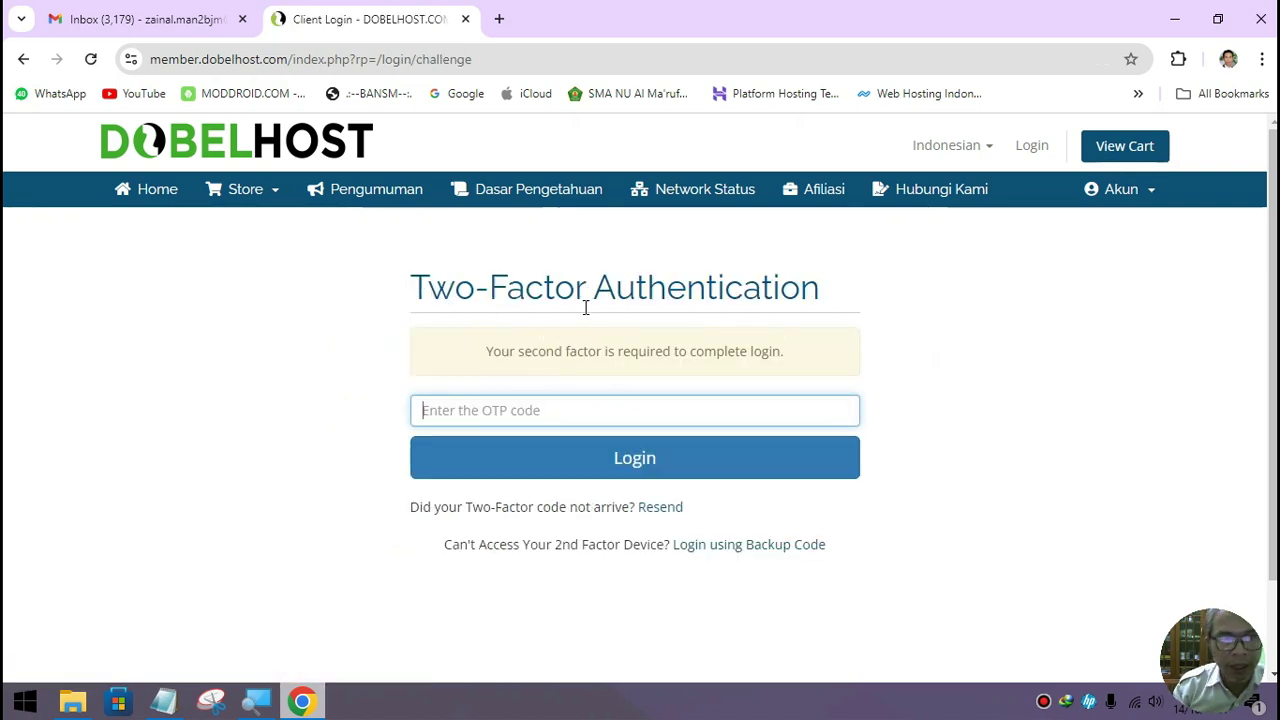
# Copy the one-time code from the Two-Factor Authentication email in Gmail and return to the code field
pyautogui.click(176, 26)
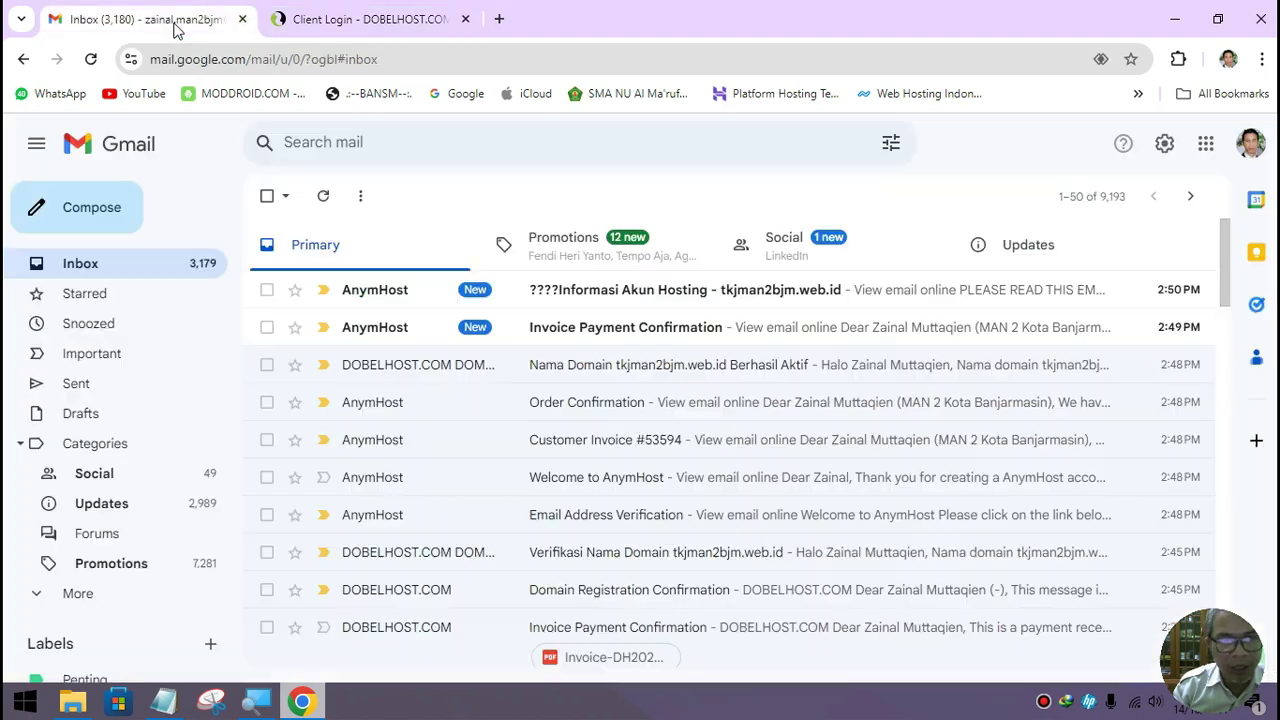
pyautogui.click(718, 300)
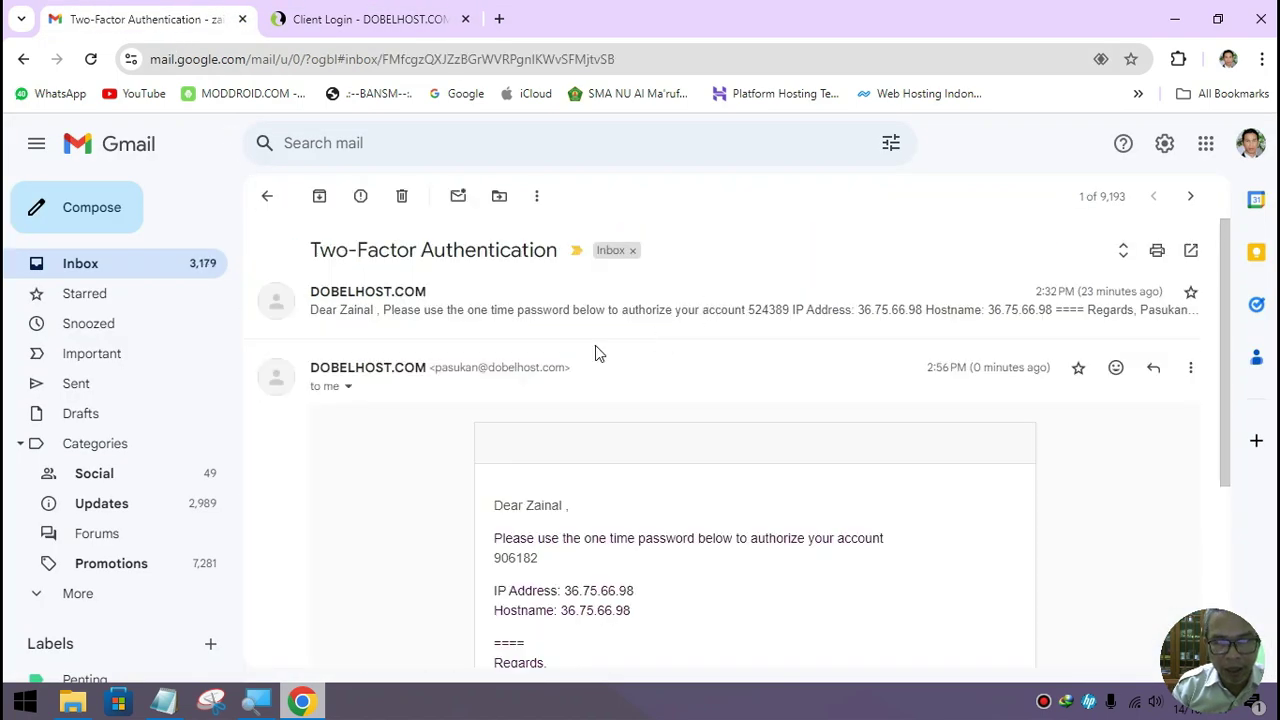
pyautogui.scroll(-1, 539, 524)
pyautogui.moveTo(540, 502); pyautogui.dragTo(484, 508)
pyautogui.hotkey('ctrl', 'c')
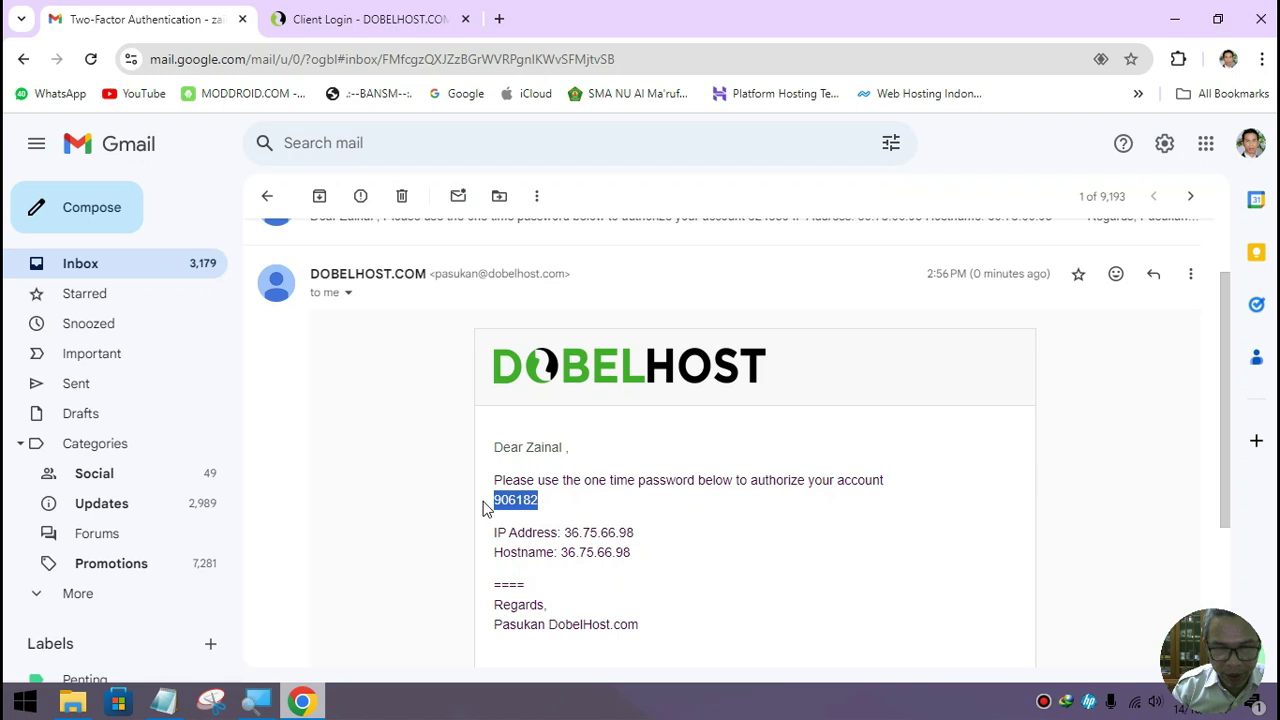
pyautogui.click(371, 20)
pyautogui.click(490, 403)
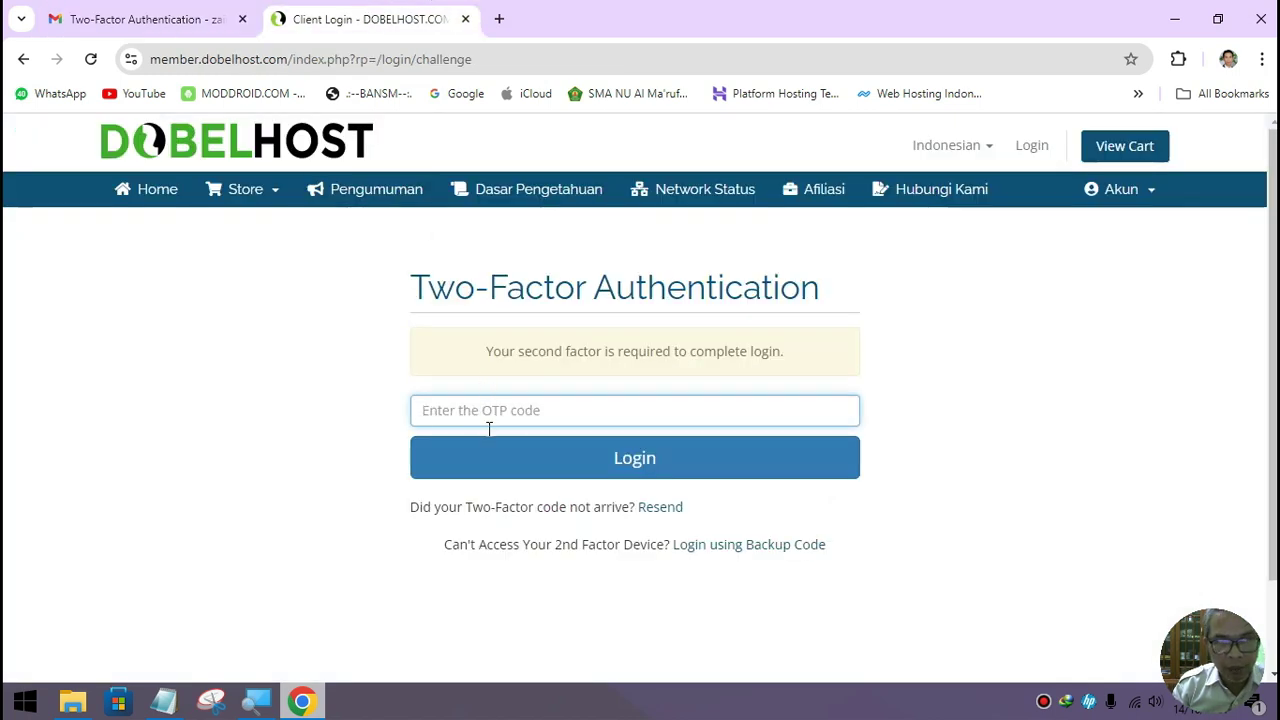
# Paste the one-time code and complete the two-factor login
pyautogui.hotkey('ctrl', 'v')
pyautogui.click(594, 460)
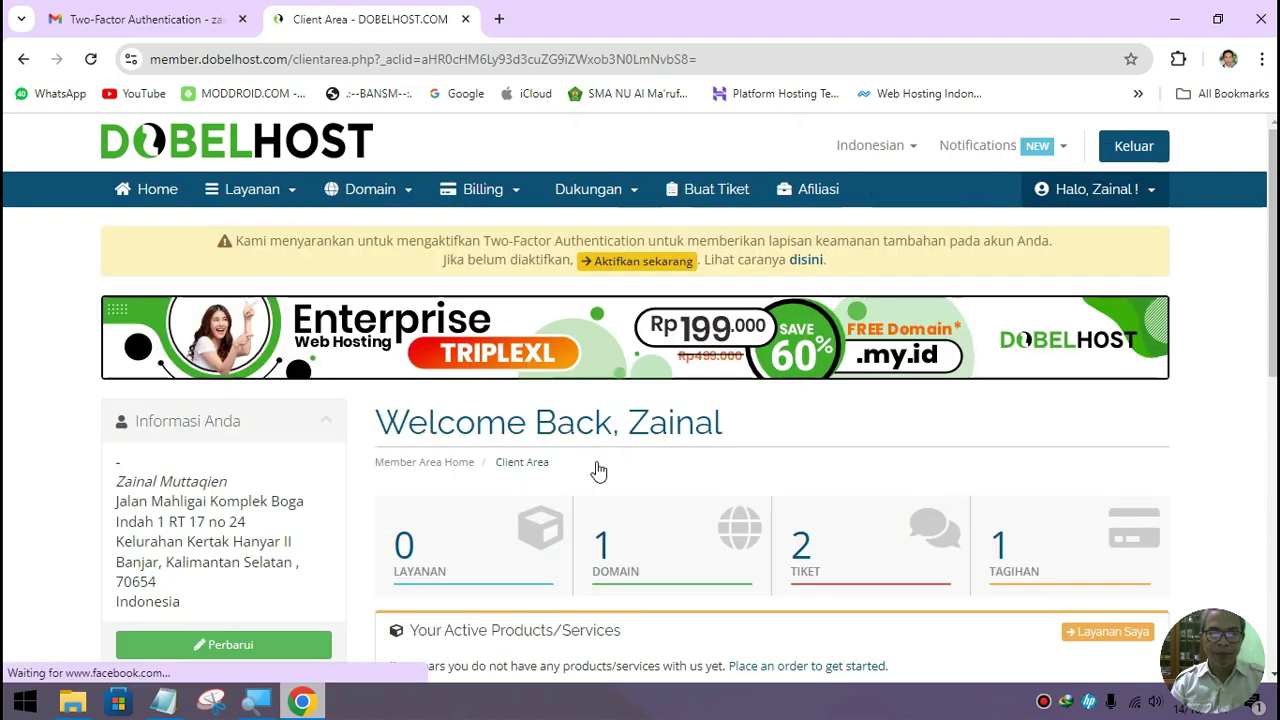
pyautogui.scroll(-1, 598, 470)
# Open the Nameservers page for tkjman2bjm.web.id from the domain list
pyautogui.click(657, 480)
pyautogui.scroll(-3, 655, 478)
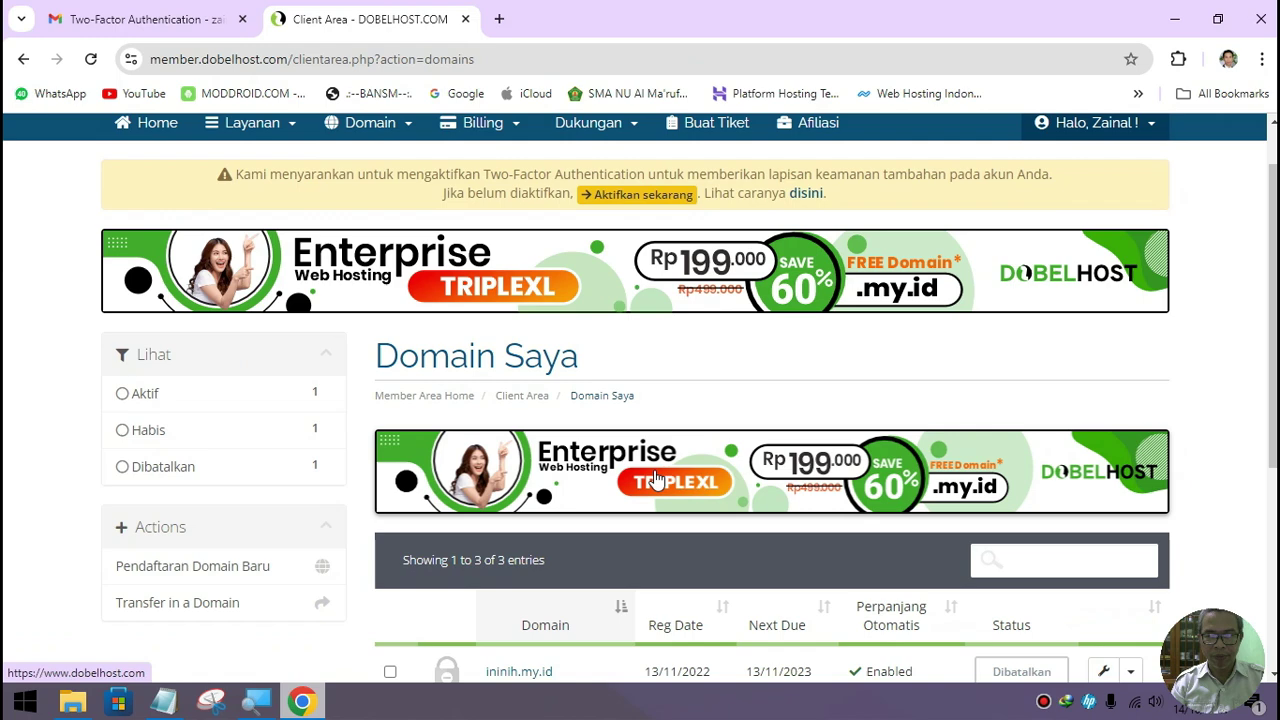
pyautogui.click(1104, 490)
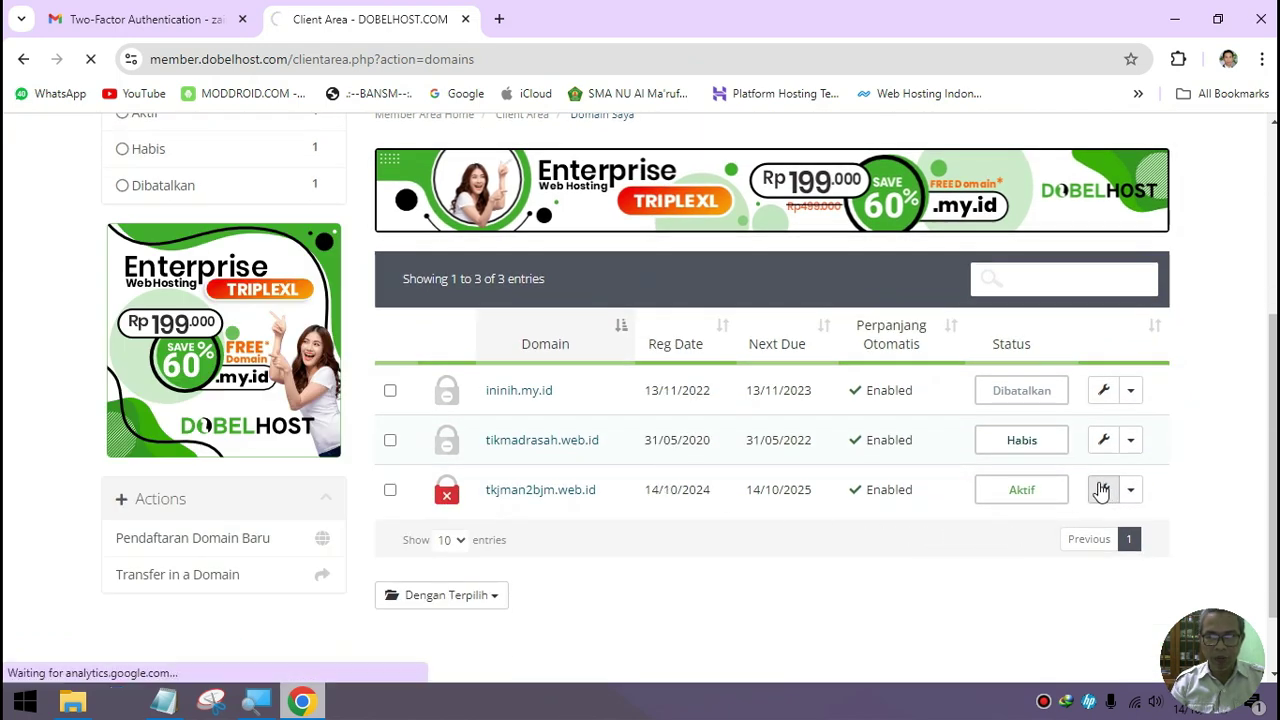
pyautogui.scroll(-3, 665, 461)
pyautogui.scroll(-2, 667, 461)
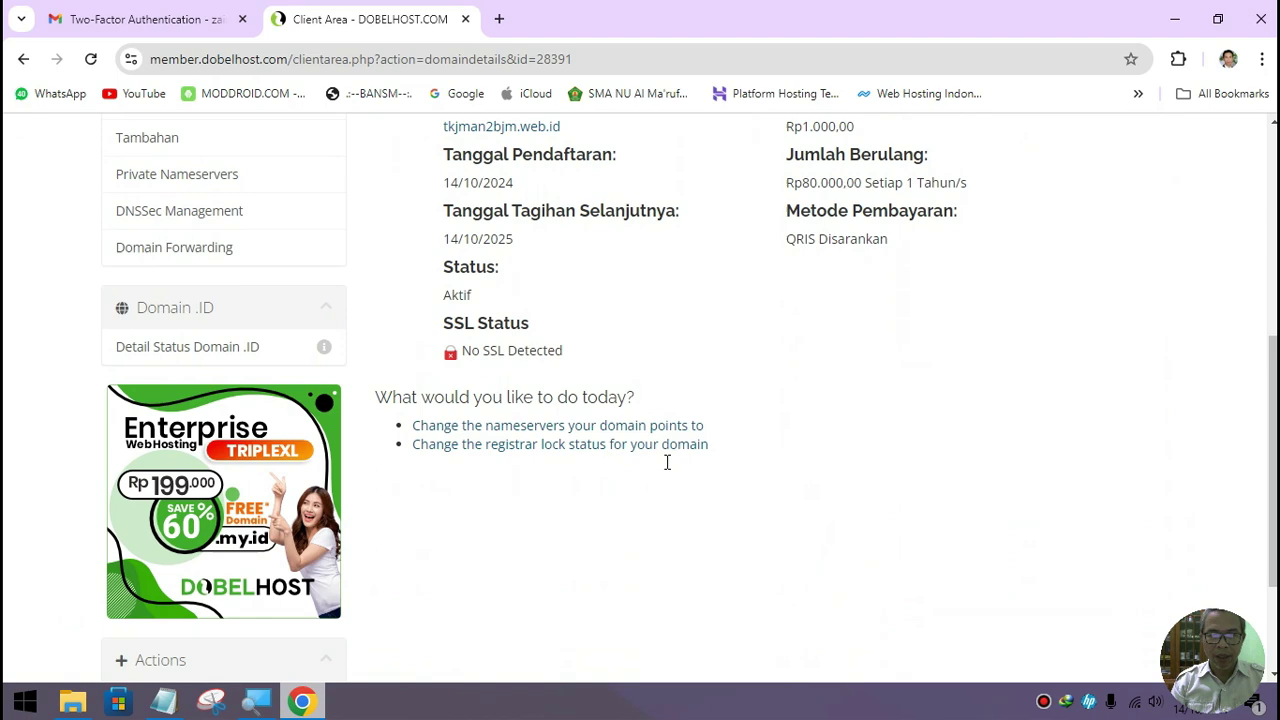
pyautogui.scroll(3, 503, 437)
pyautogui.click(160, 348)
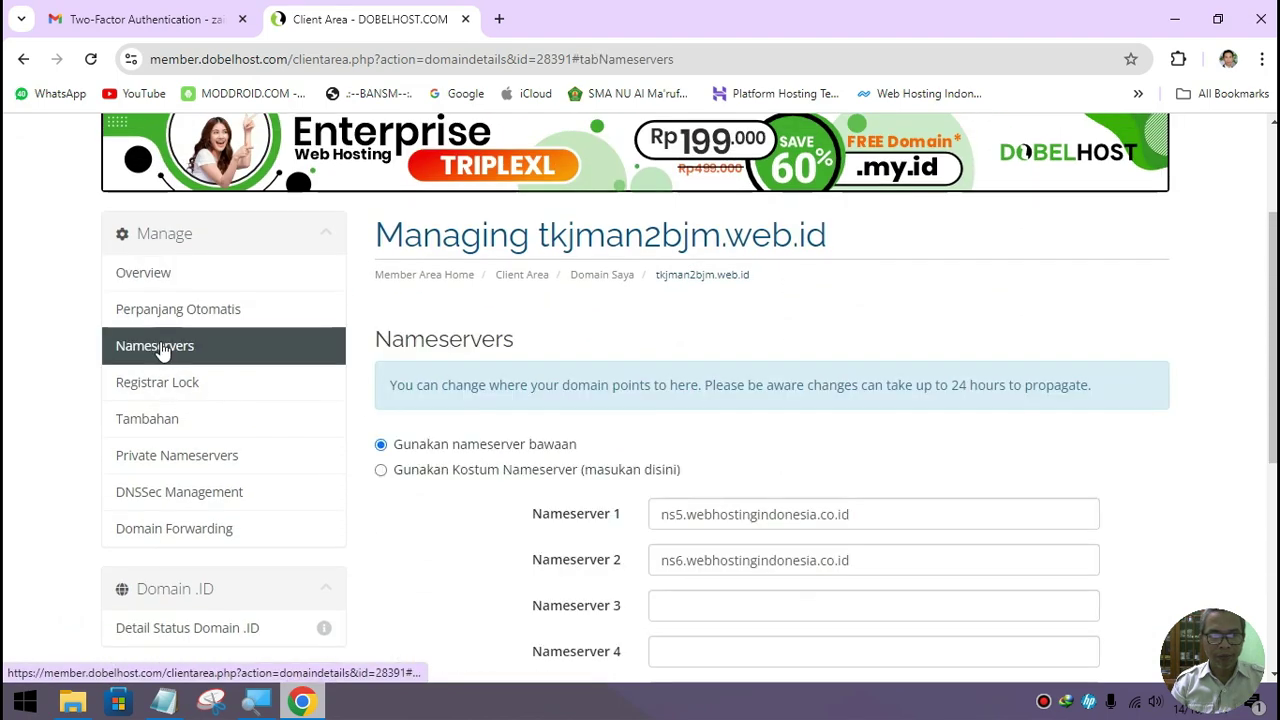
pyautogui.scroll(-2, 634, 480)
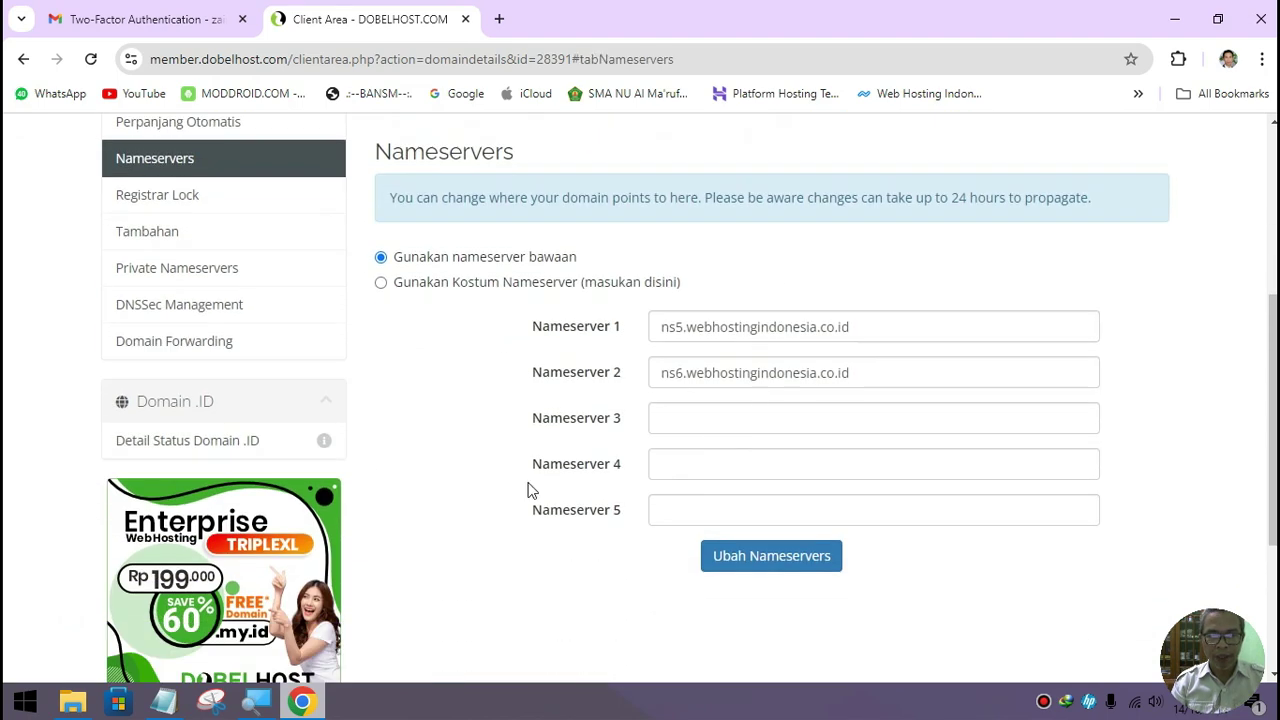
# Copy dns1.anymhost.id from Notepad, choose custom nameservers, and paste it into all four fields
pyautogui.click(163, 701)
pyautogui.rightClick(662, 294)
pyautogui.click(692, 355)
pyautogui.click(1021, 213)
pyautogui.moveTo(880, 328); pyautogui.dragTo(634, 326)
pyautogui.hotkey('ctrl', 'v')
pyautogui.click(465, 284)
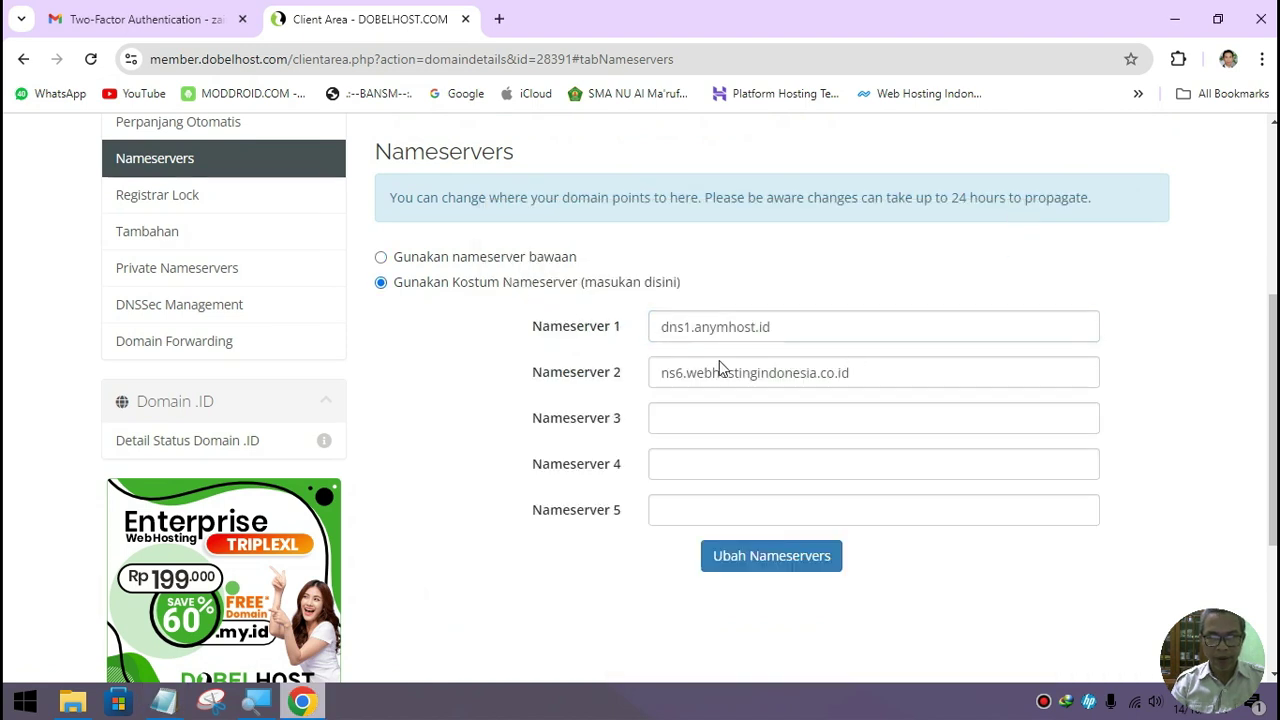
pyautogui.moveTo(894, 379); pyautogui.dragTo(582, 381)
pyautogui.hotkey('ctrl', 'v')
pyautogui.click(770, 412)
pyautogui.hotkey('ctrl', 'v')
pyautogui.click(712, 472)
pyautogui.hotkey('ctrl', 'v')
# Correct fields 2–4 to dns2, dns3 and dns4.anymhost.id and submit Ubah Nameservers
pyautogui.click(692, 367)
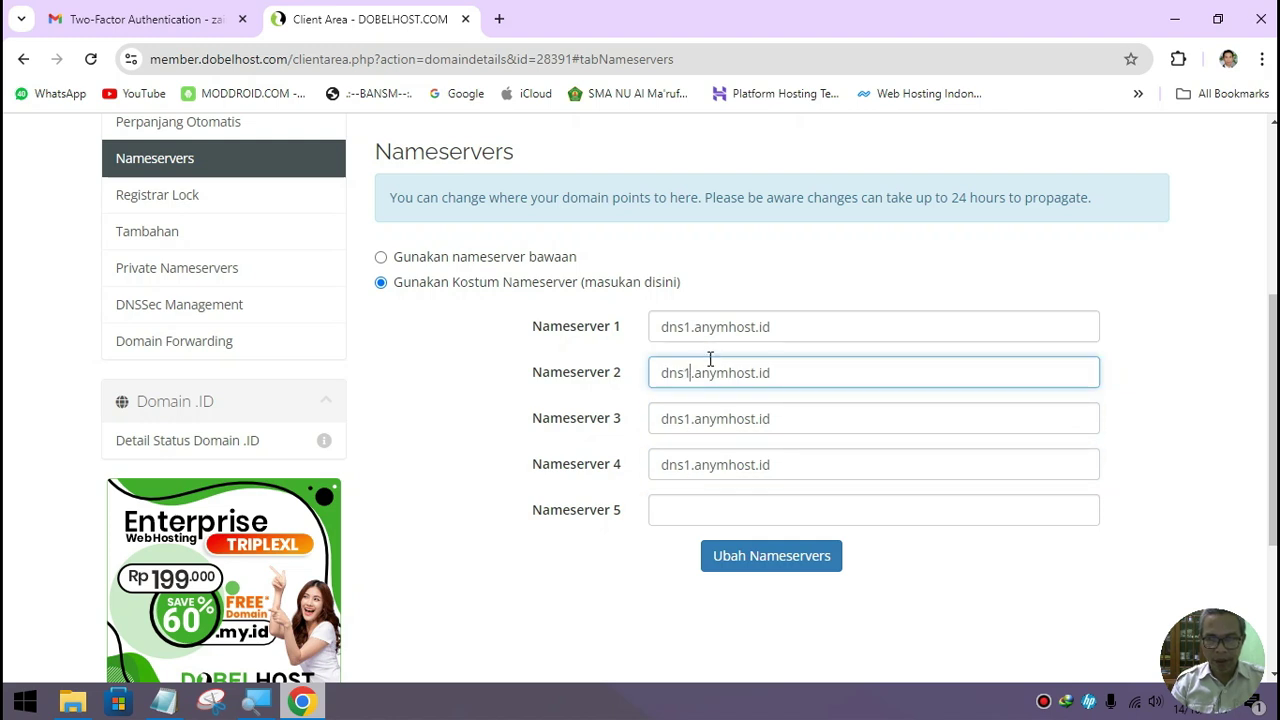
pyautogui.click(692, 421)
pyautogui.press('BackSpace')
pyautogui.write('3')
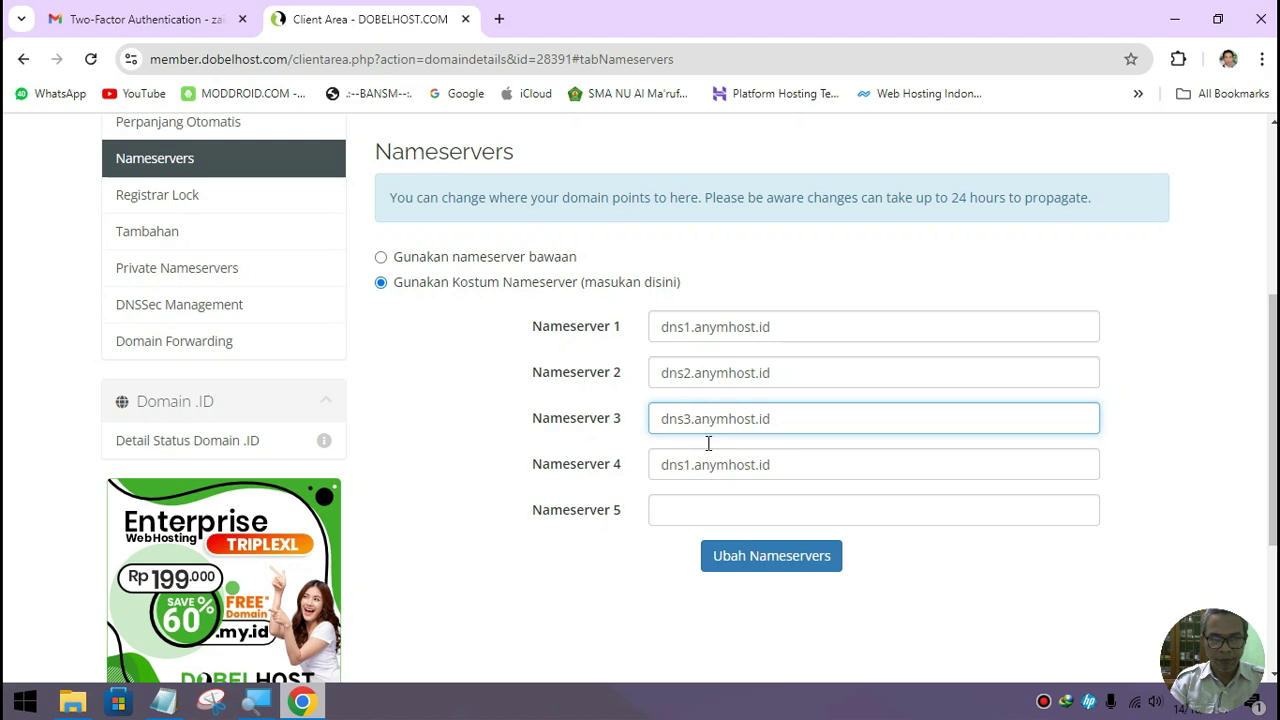
pyautogui.click(692, 470)
pyautogui.press('BackSpace')
pyautogui.write('4')
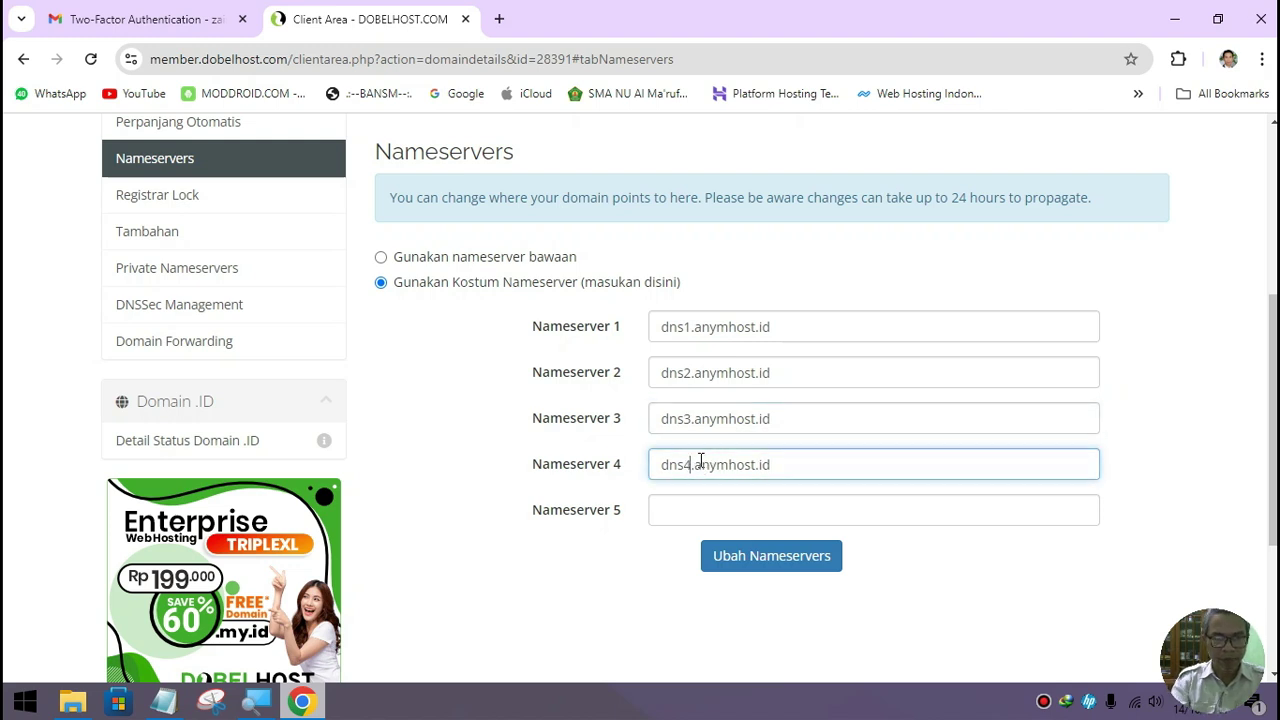
pyautogui.click(755, 572)
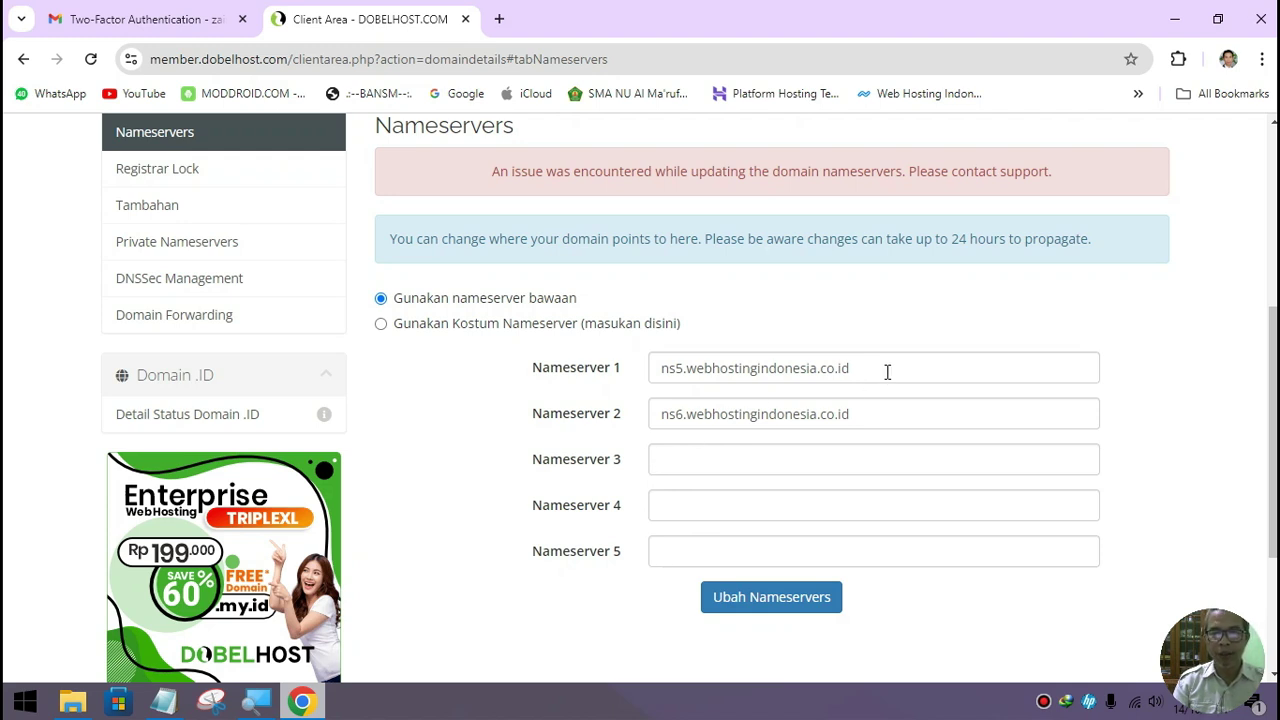
# Paste dns1.anymhost.id again into all four Nameserver fields
pyautogui.moveTo(886, 368); pyautogui.dragTo(625, 365)
pyautogui.hotkey('ctrl', 'v')
pyautogui.moveTo(869, 423); pyautogui.dragTo(475, 440)
pyautogui.hotkey('ctrl', 'v')
pyautogui.click(703, 460)
pyautogui.hotkey('ctrl', 'v')
pyautogui.click(691, 501)
pyautogui.hotkey('ctrl', 'v')
# Fix fields 2–4 to dns2, dns3 and dns4.anymhost.id and resubmit the nameservers
pyautogui.click(686, 415)
pyautogui.press('Delete')
pyautogui.write('3')
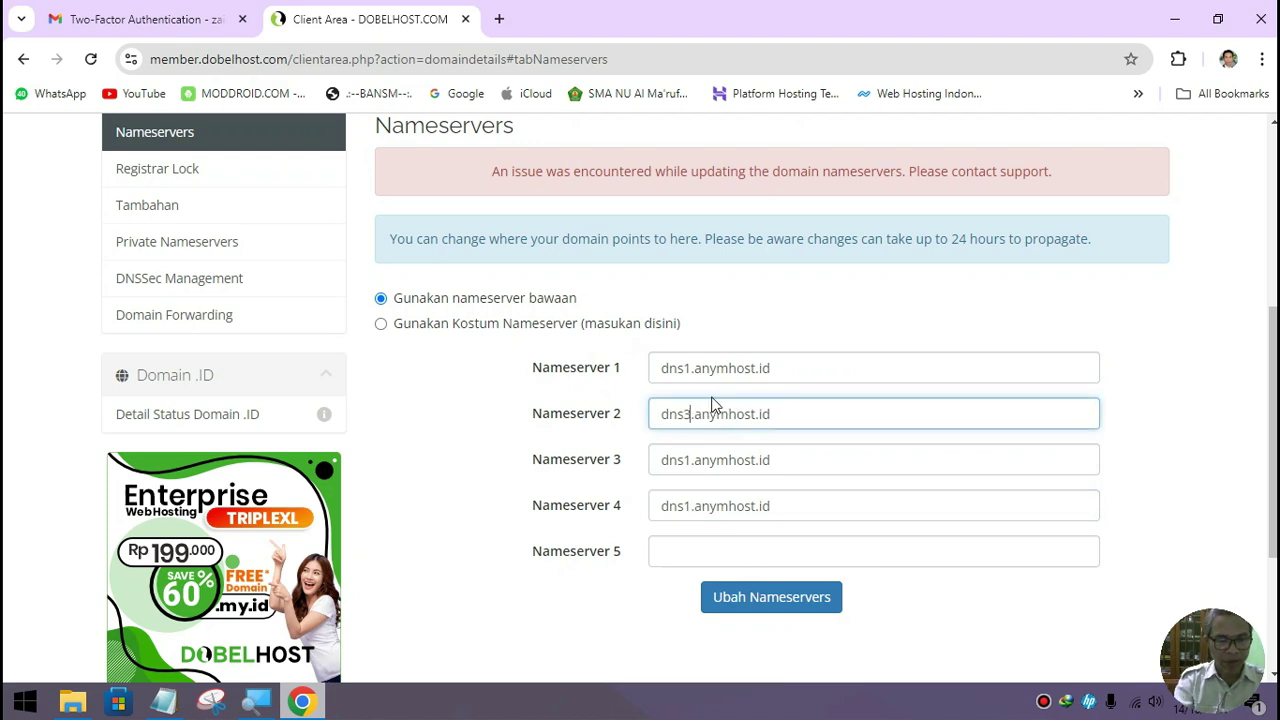
pyautogui.press('BackSpace')
pyautogui.write('2')
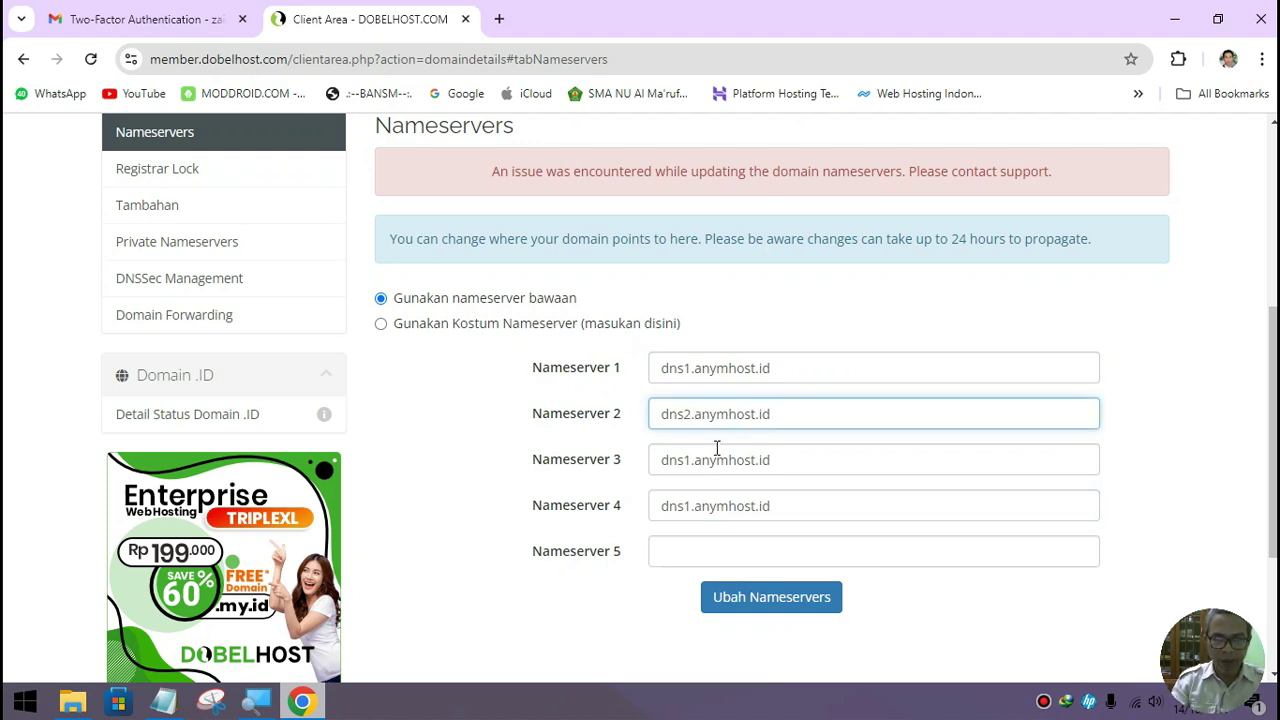
pyautogui.click(690, 461)
pyautogui.press('BackSpace')
pyautogui.write('3')
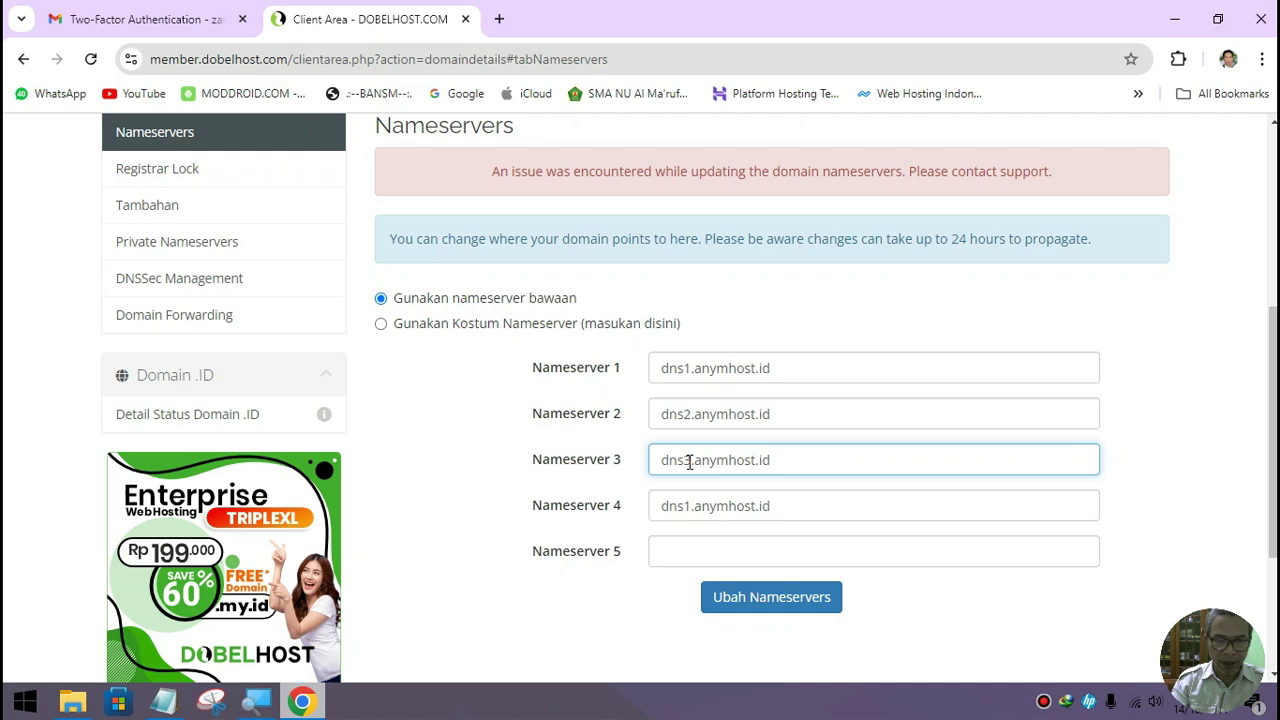
pyautogui.click(690, 507)
pyautogui.press('BackSpace')
pyautogui.write('4')
pyautogui.click(763, 600)
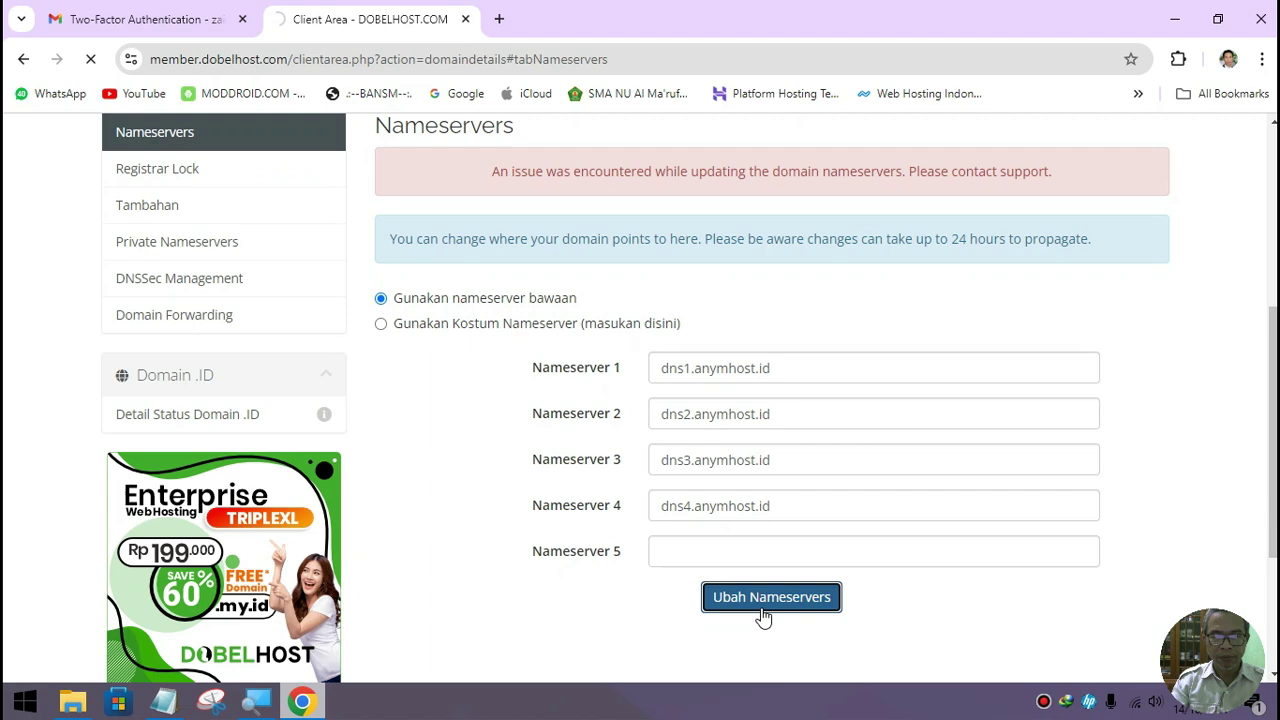
# Select Gunakan Kostum Nameserver and copy the domain tkjman2bjm.web.id from the Notepad notes
pyautogui.scroll(-4, 760, 614)
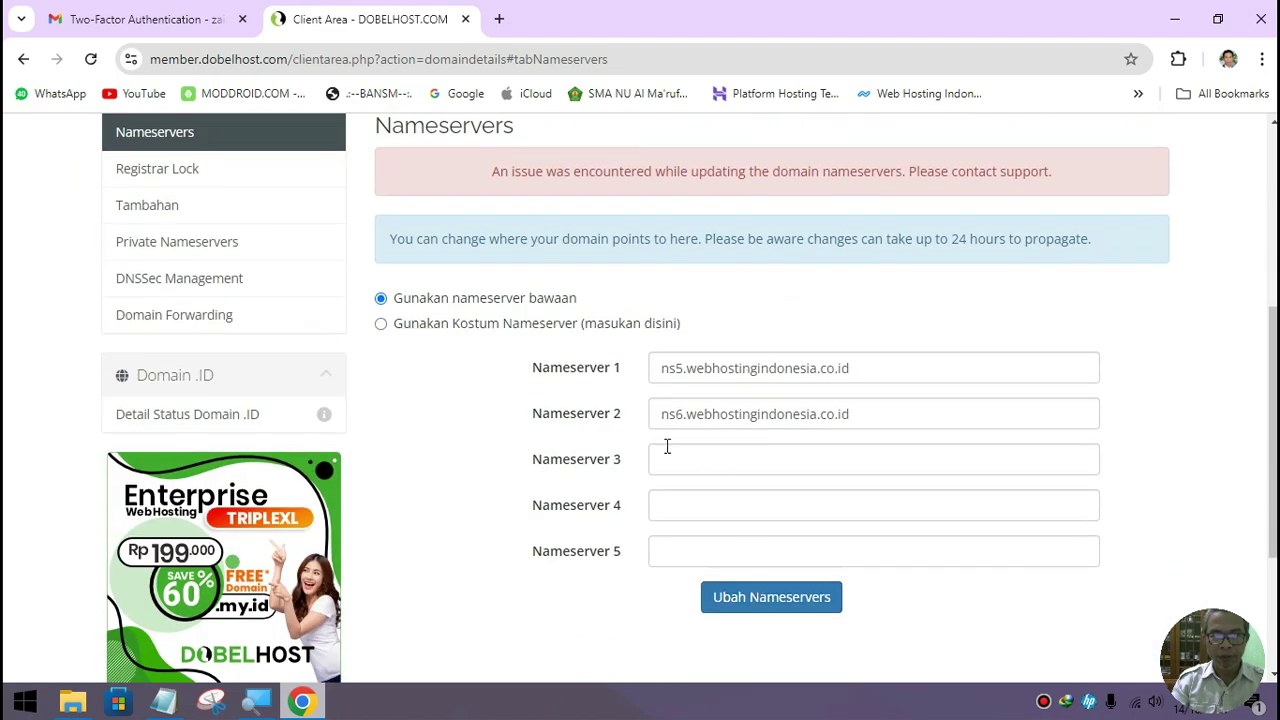
pyautogui.click(541, 327)
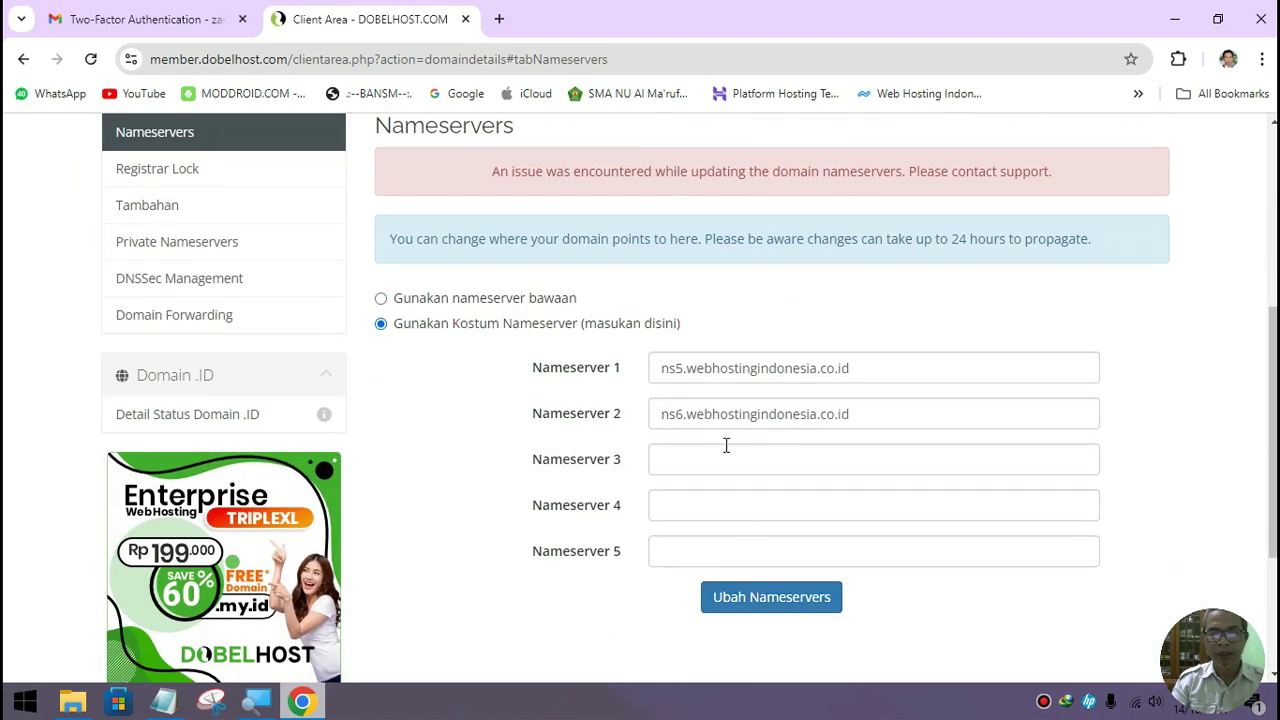
pyautogui.click(163, 701)
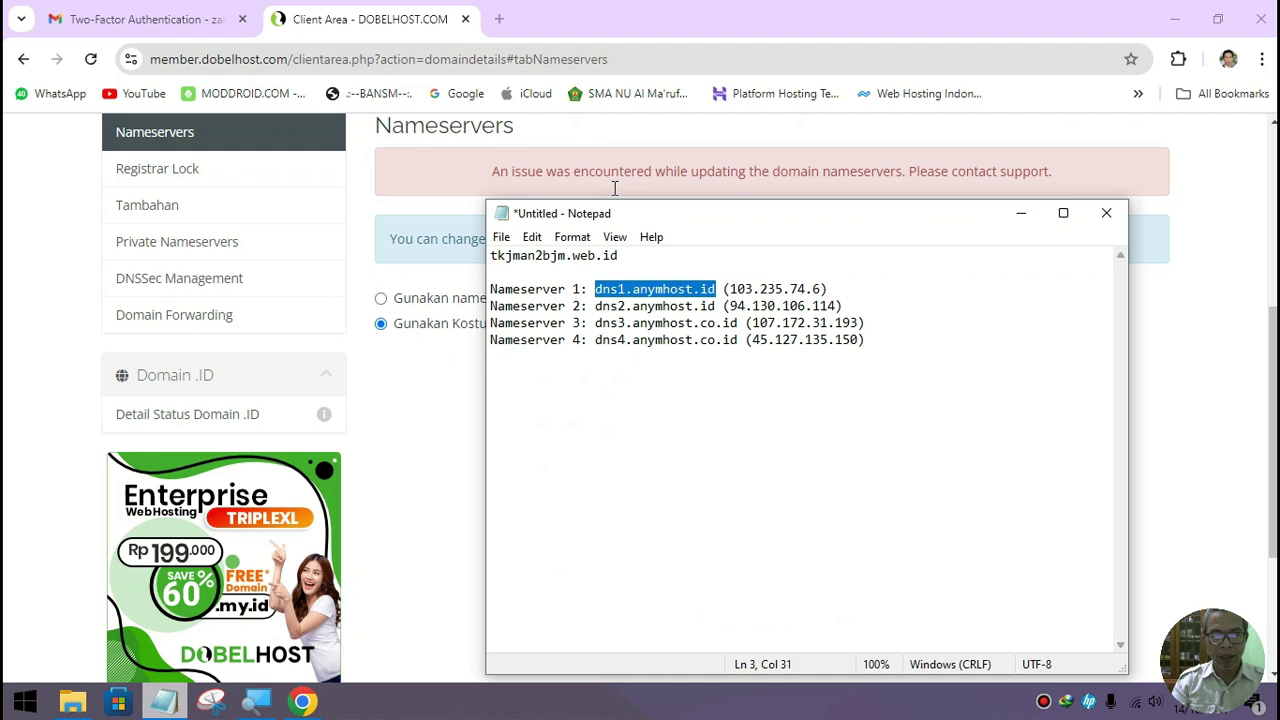
pyautogui.moveTo(617, 256); pyautogui.dragTo(481, 251)
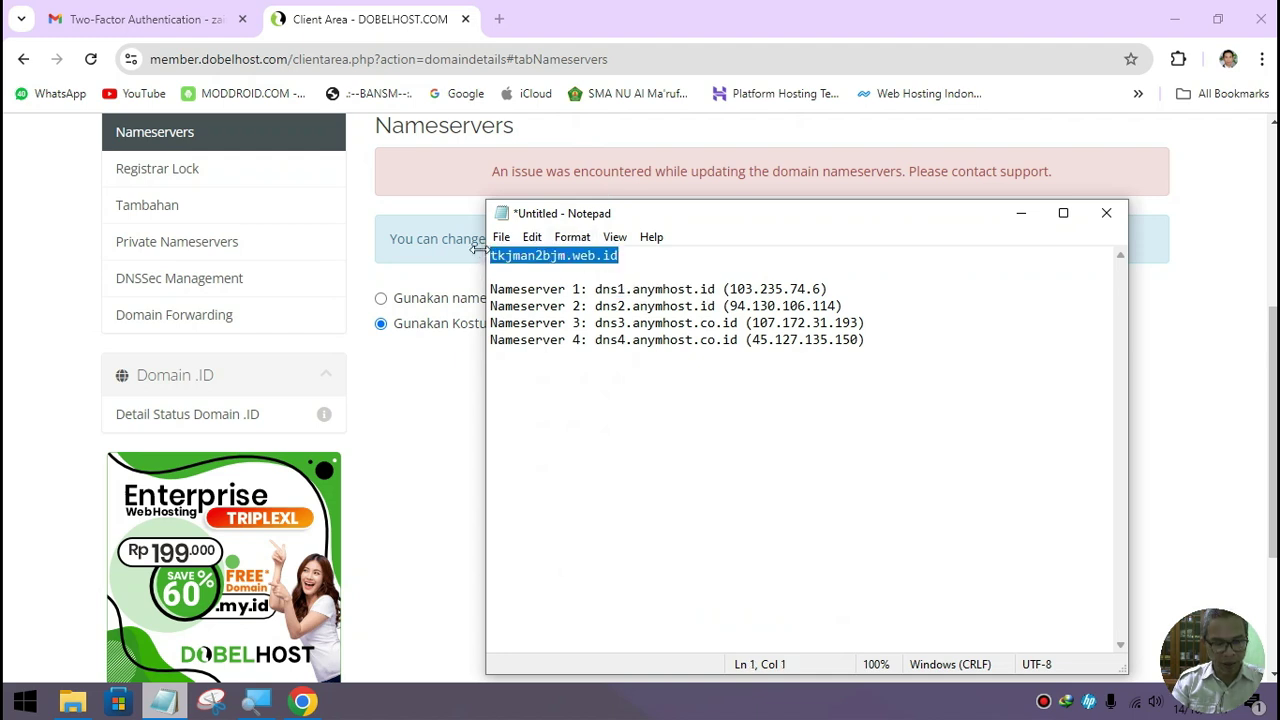
pyautogui.click(1021, 213)
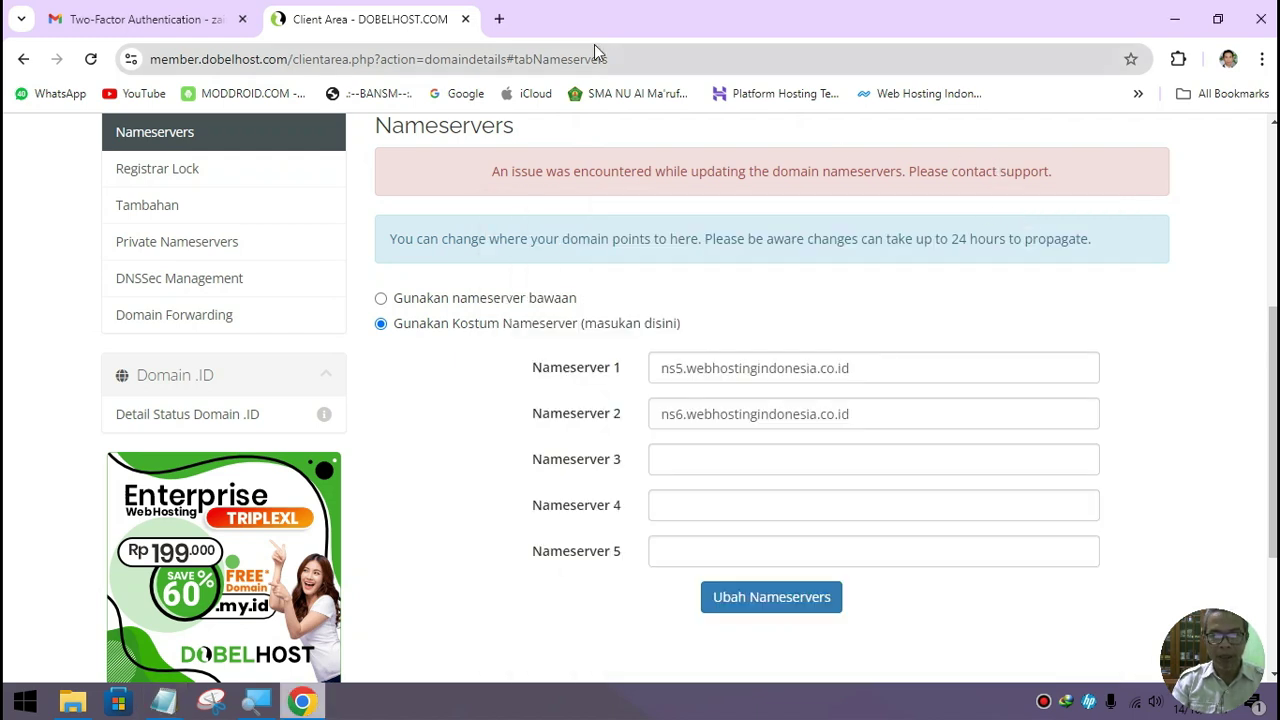
# Search for dns checker, open dnschecker.org, and run an A-record lookup for tkjman2bjm.web.id
pyautogui.click(498, 19)
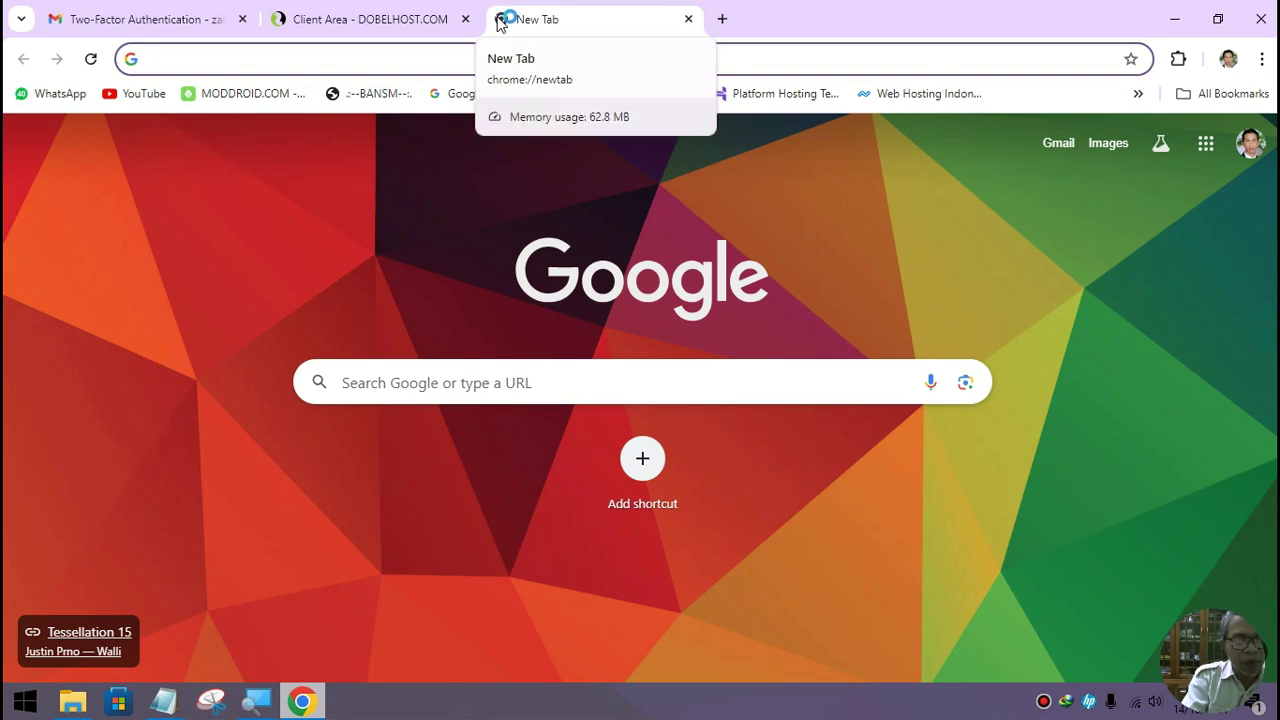
pyautogui.write('dns')
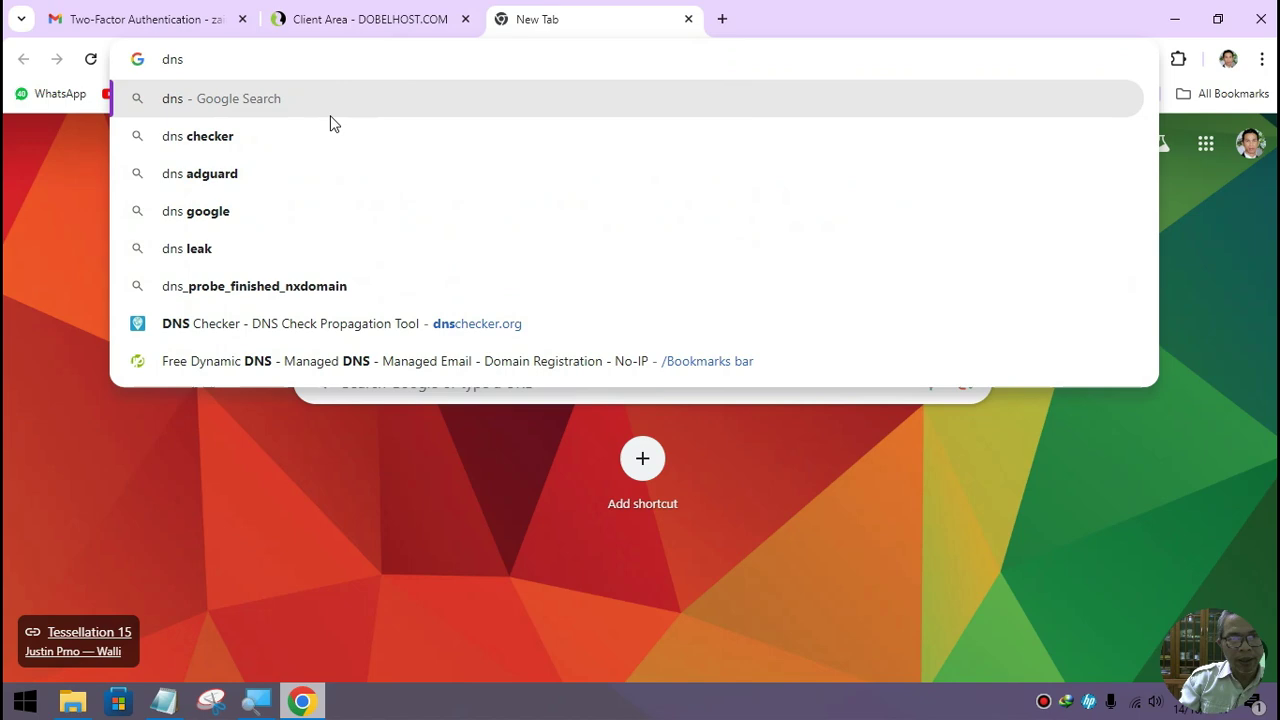
pyautogui.click(324, 128)
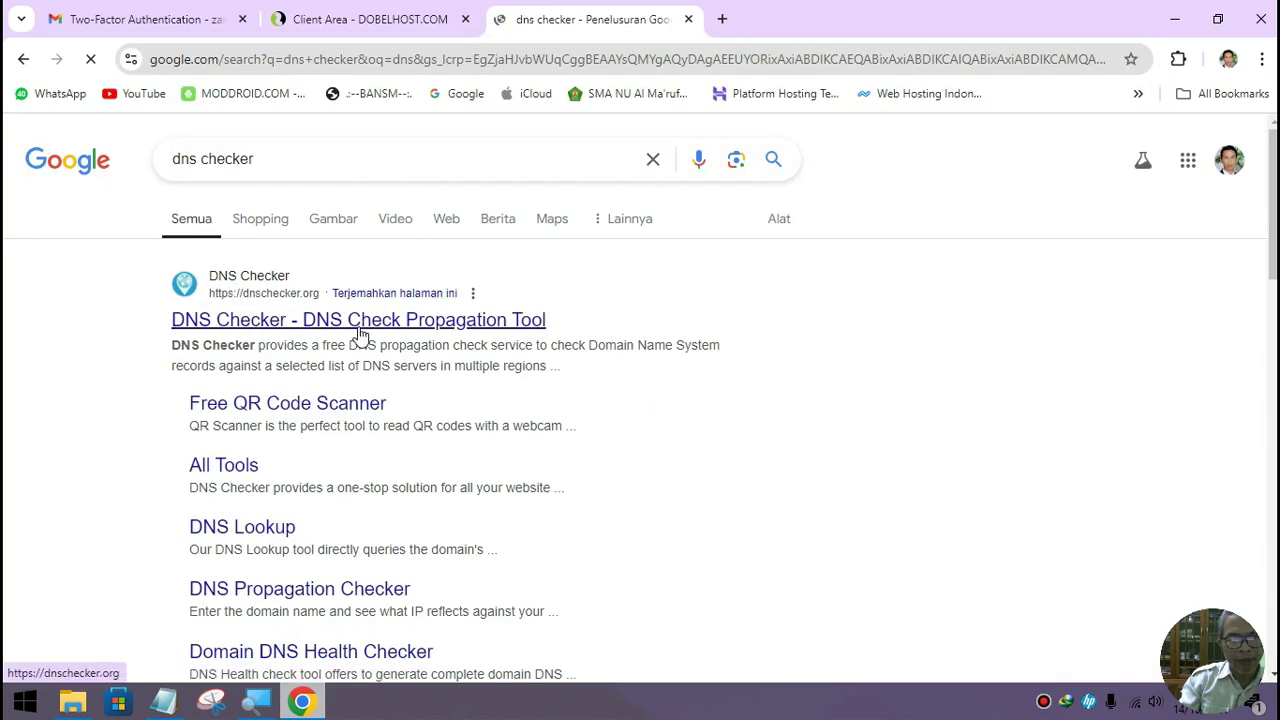
pyautogui.click(358, 328)
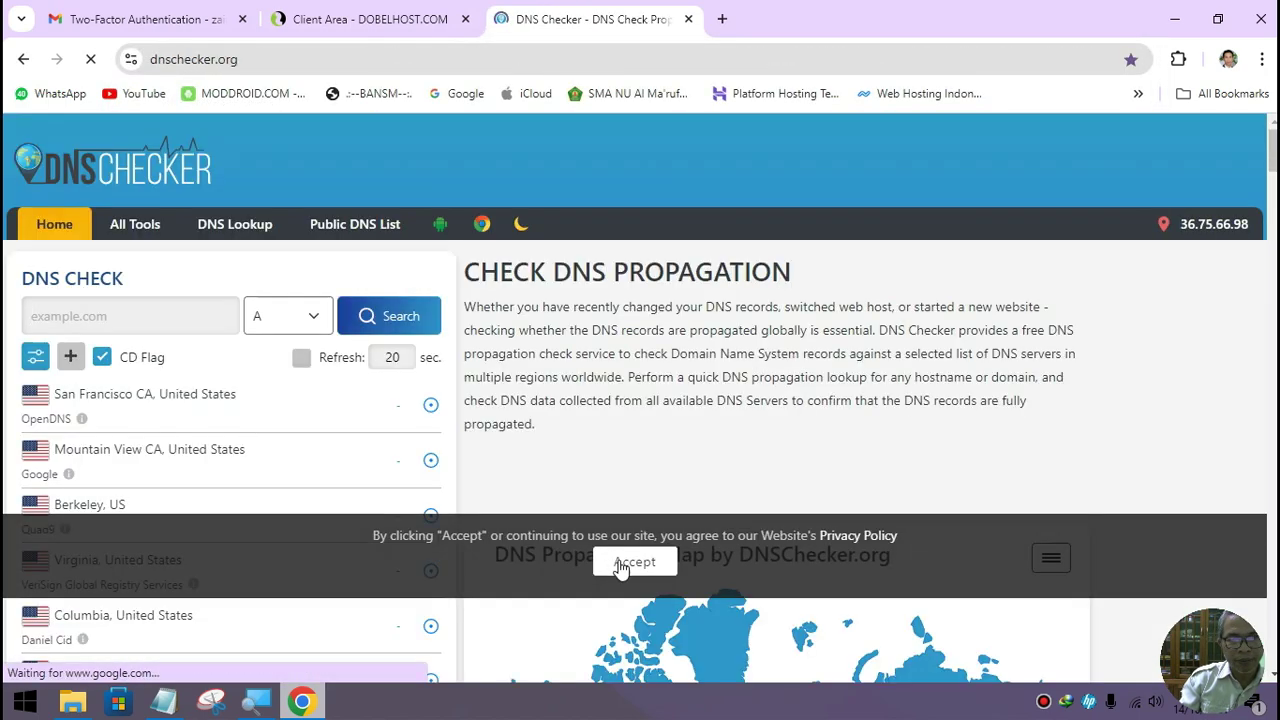
pyautogui.click(615, 561)
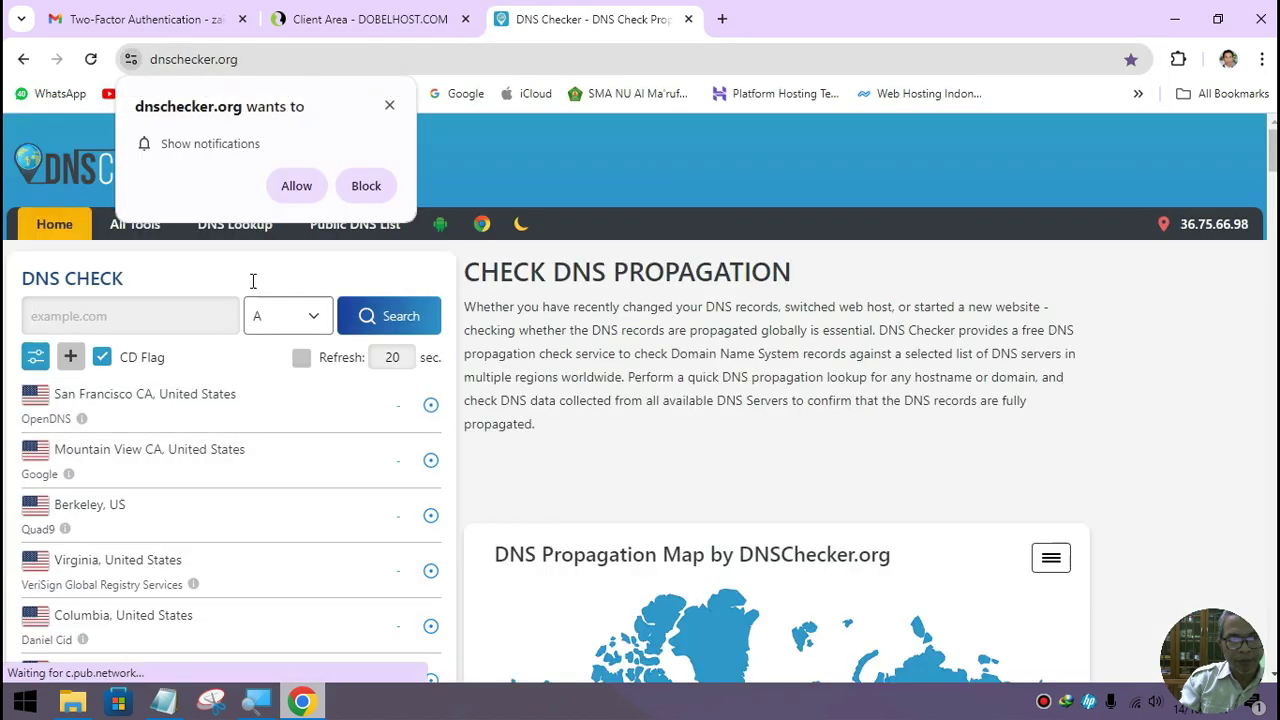
pyautogui.click(389, 107)
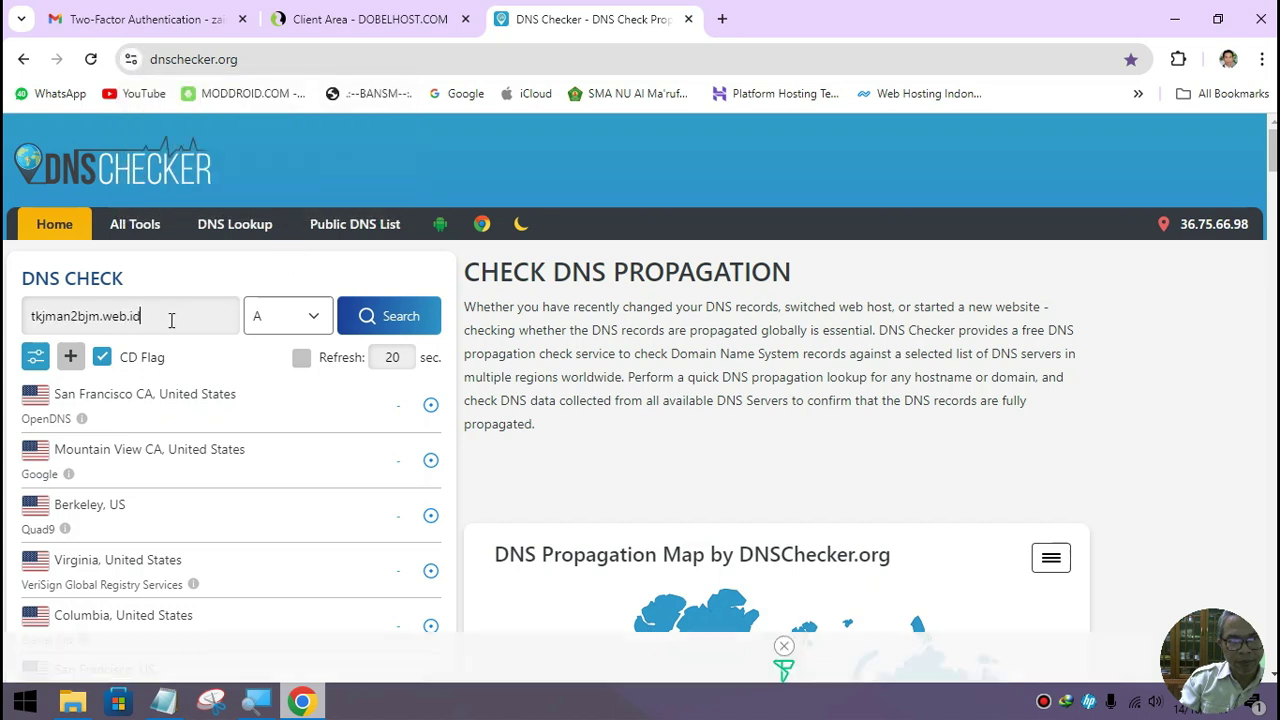
pyautogui.hotkey('ctrl', 'v')
pyautogui.click(401, 317)
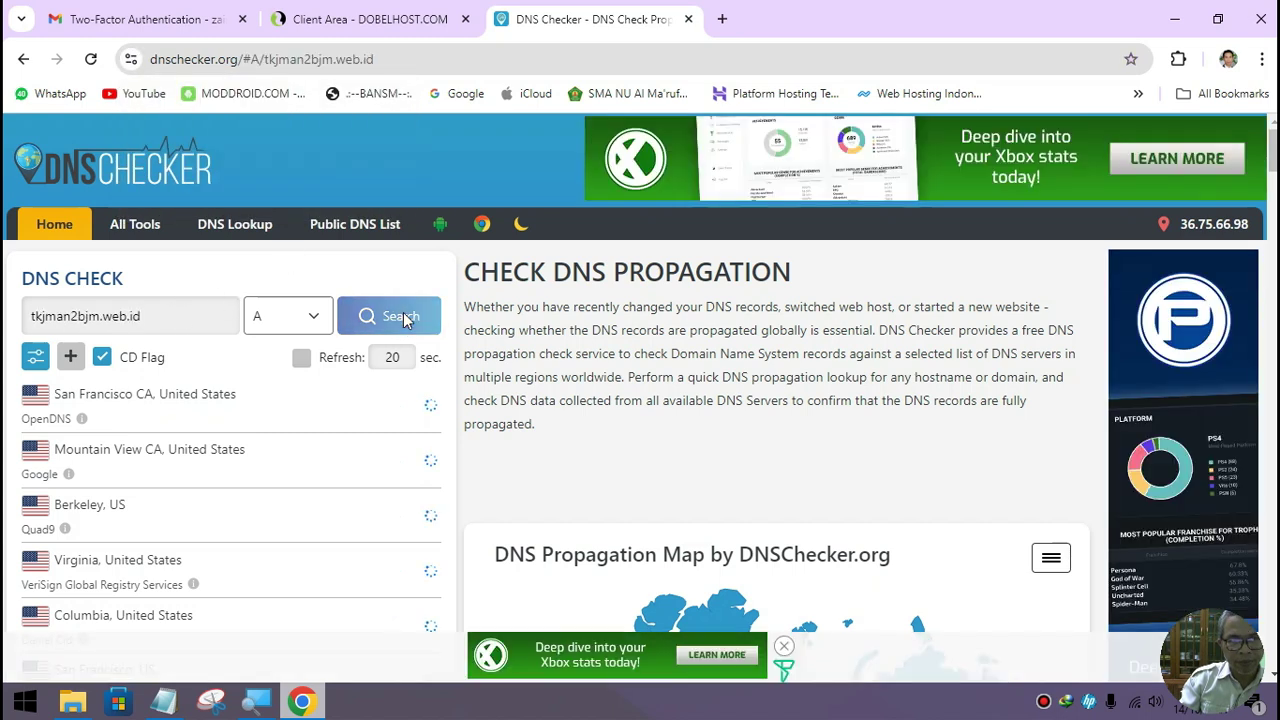
pyautogui.scroll(-3, 395, 505)
pyautogui.scroll(3, 396, 490)
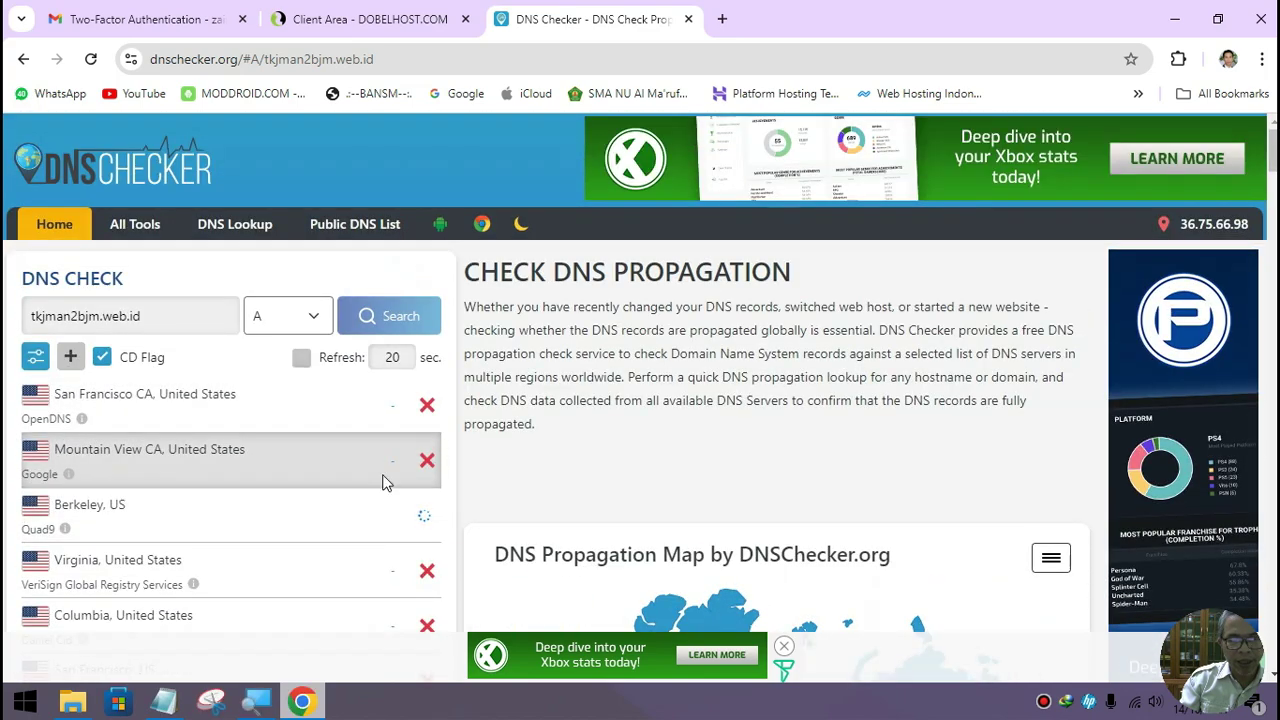
# Select the current Nameserver 1 value in DobelHost and bring up the Notepad notes
pyautogui.click(378, 19)
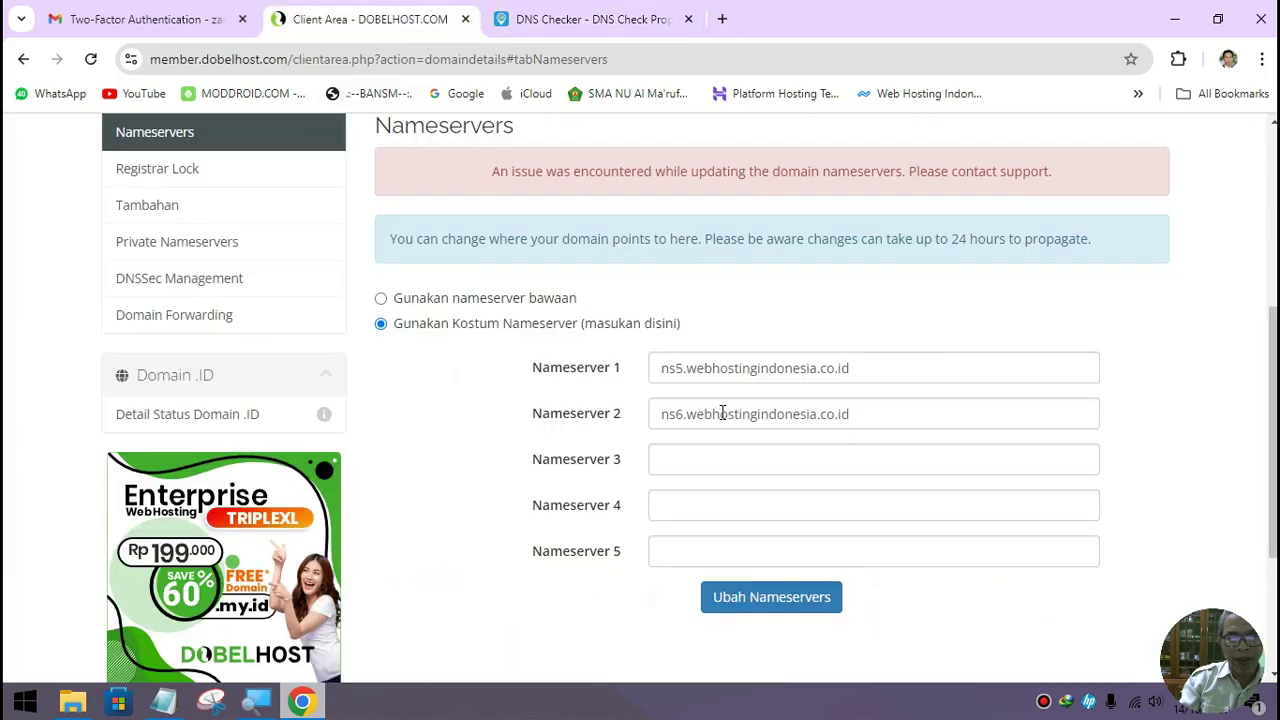
pyautogui.moveTo(881, 373); pyautogui.dragTo(659, 373)
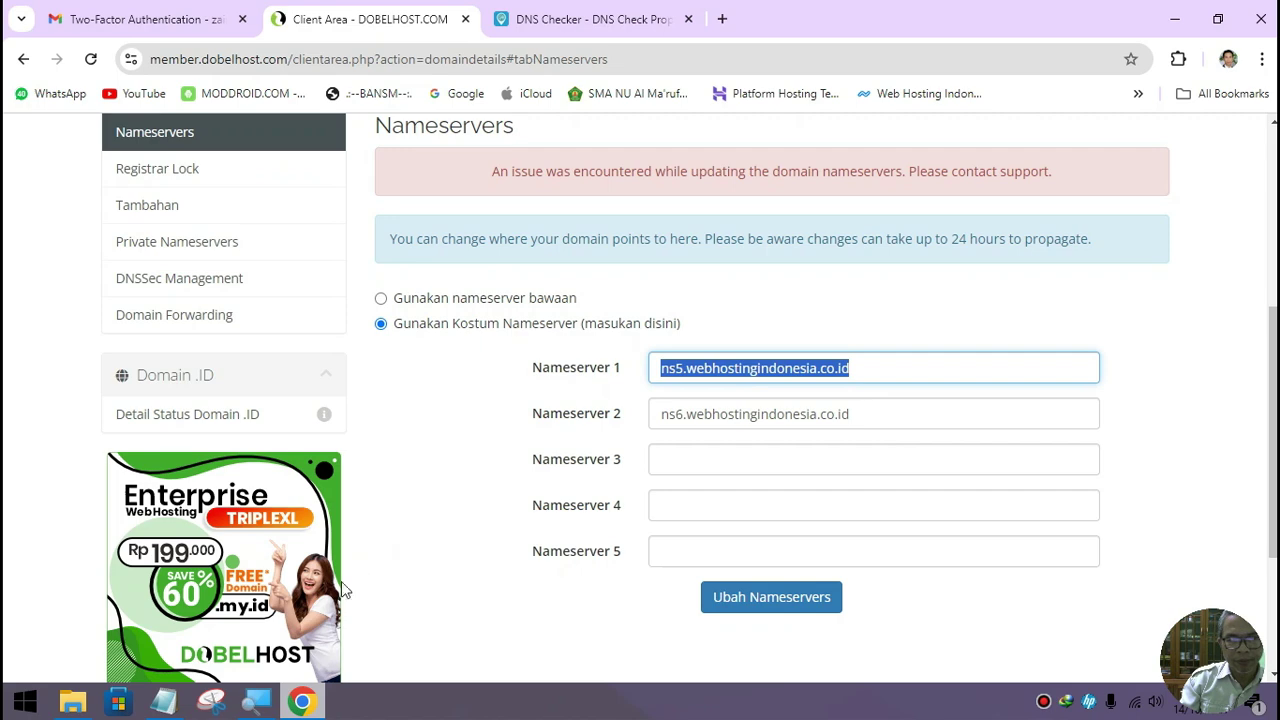
pyautogui.click(164, 701)
pyautogui.click(619, 404)
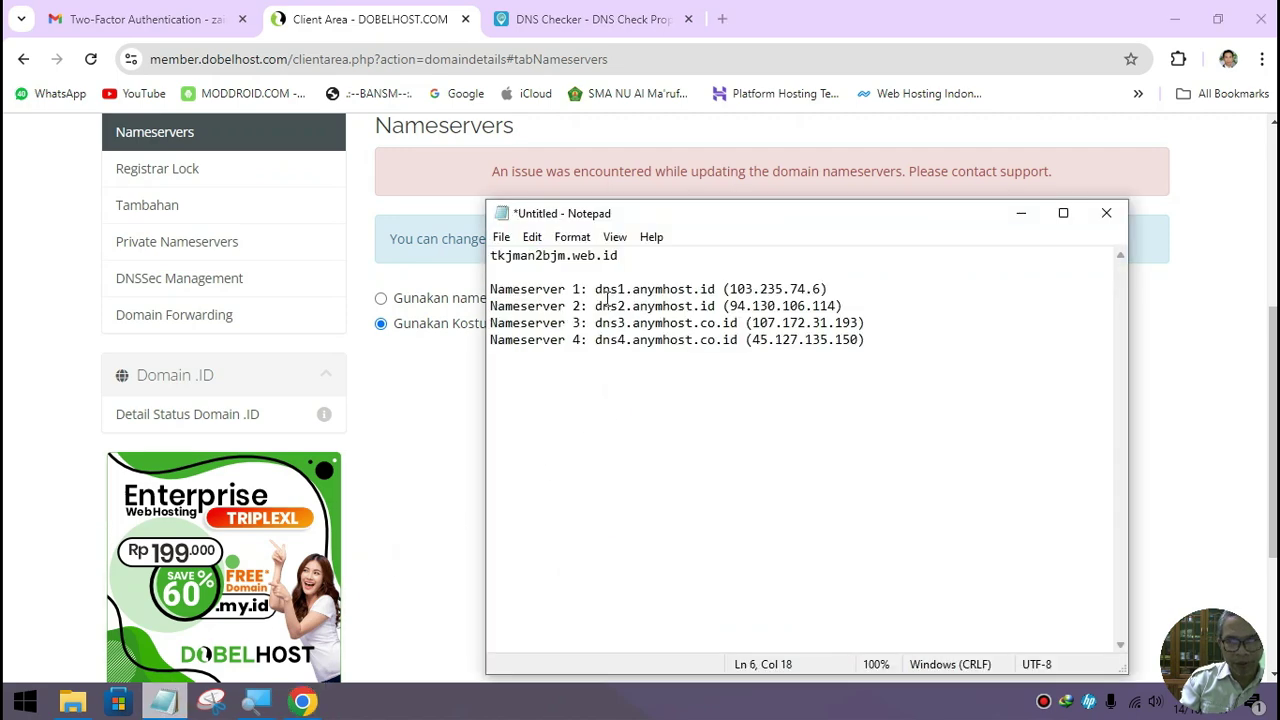
# Browse the Gmail inbox, briefly viewing the Invoice Payment Confirmation email
pyautogui.click(66, 19)
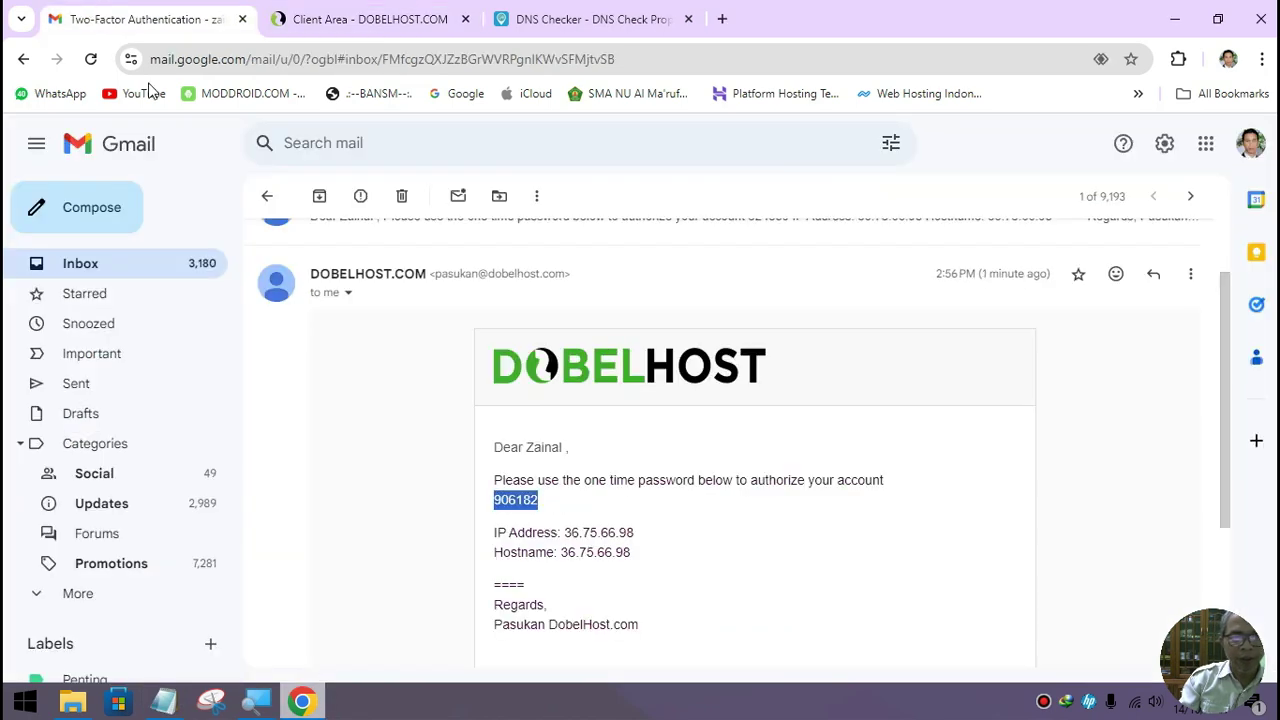
pyautogui.click(181, 277)
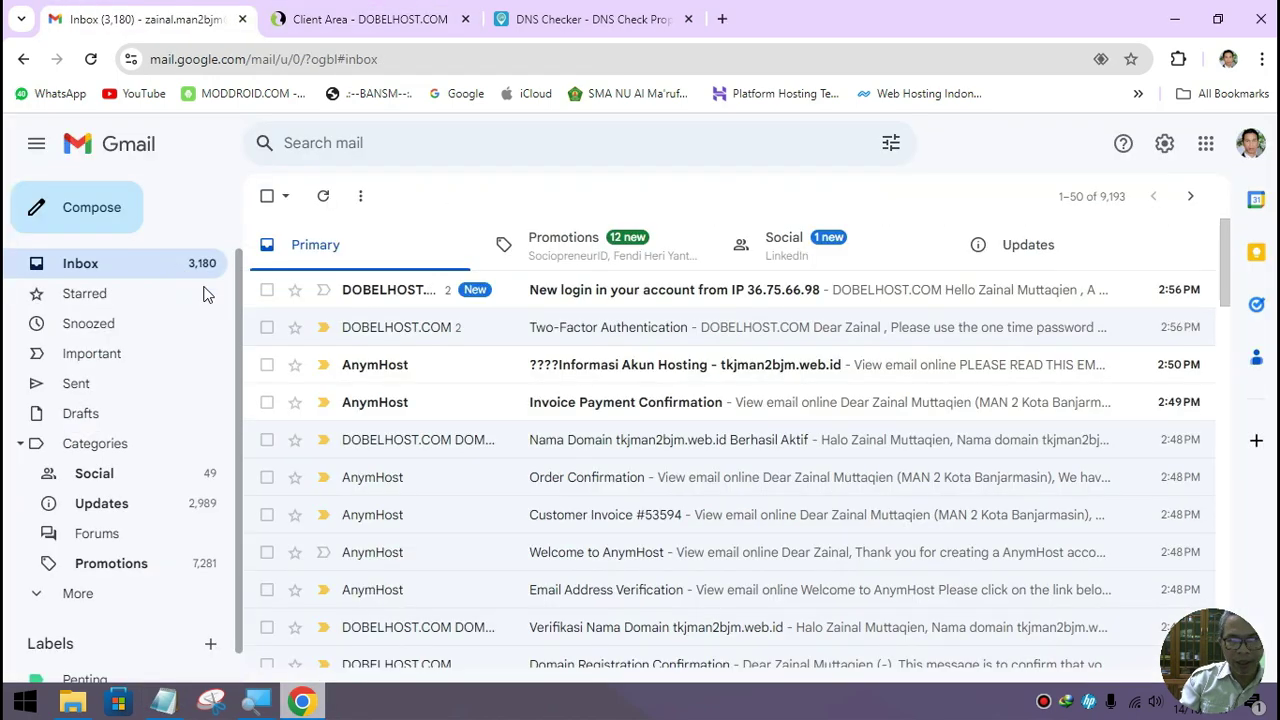
pyautogui.click(640, 408)
pyautogui.scroll(-3, 620, 420)
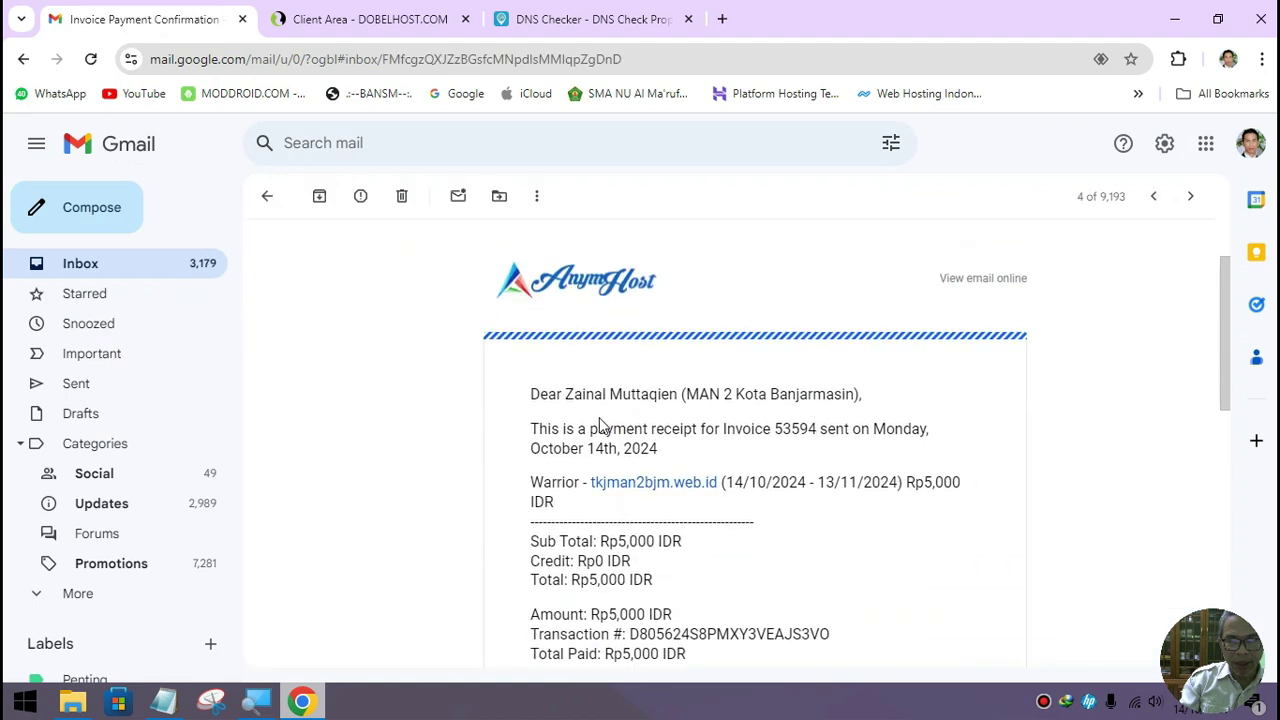
pyautogui.click(140, 272)
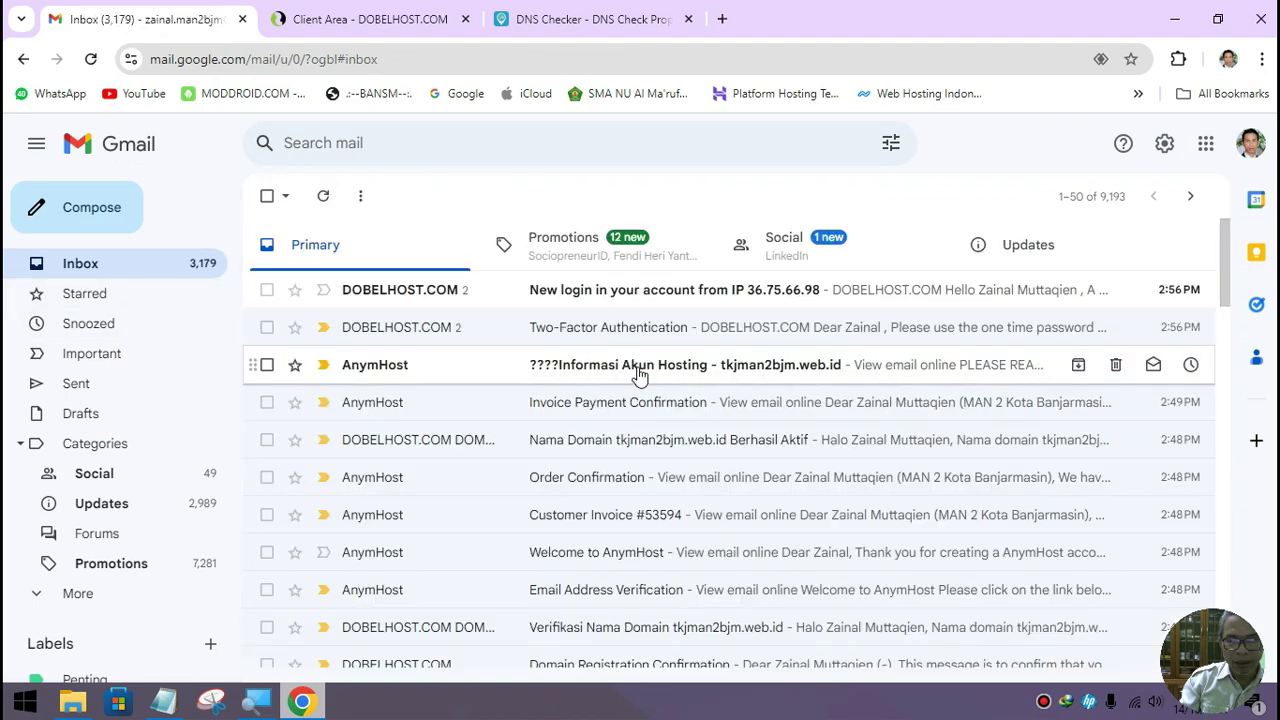
# Open the hosting account information email and copy its four nameserver lines
pyautogui.click(731, 370)
pyautogui.scroll(-5, 728, 380)
pyautogui.scroll(-3, 727, 390)
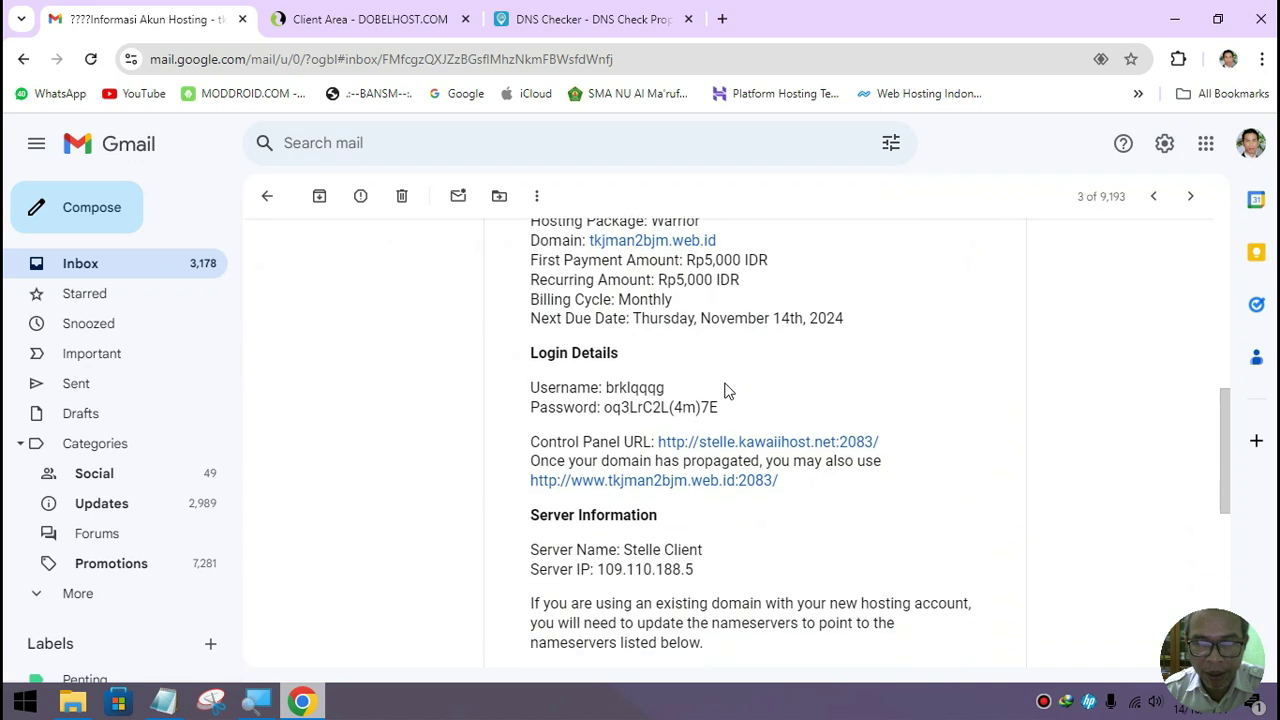
pyautogui.moveTo(533, 342); pyautogui.dragTo(757, 376)
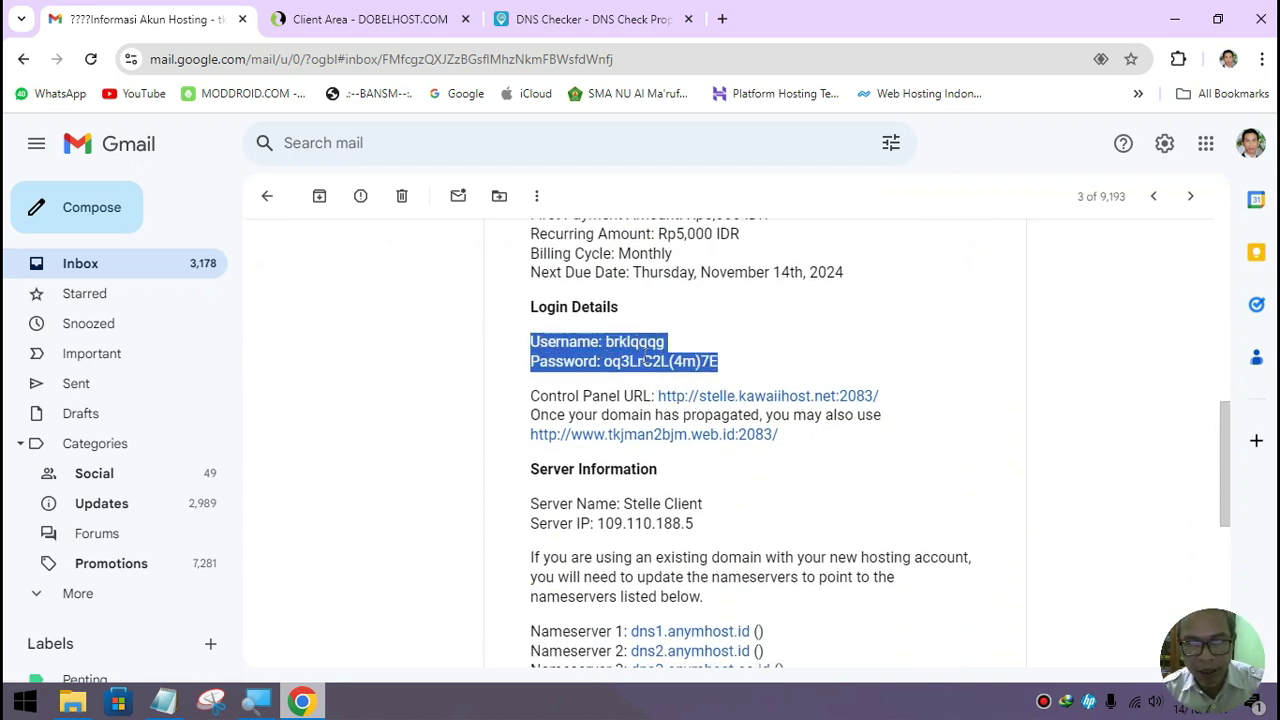
pyautogui.scroll(-4, 670, 440)
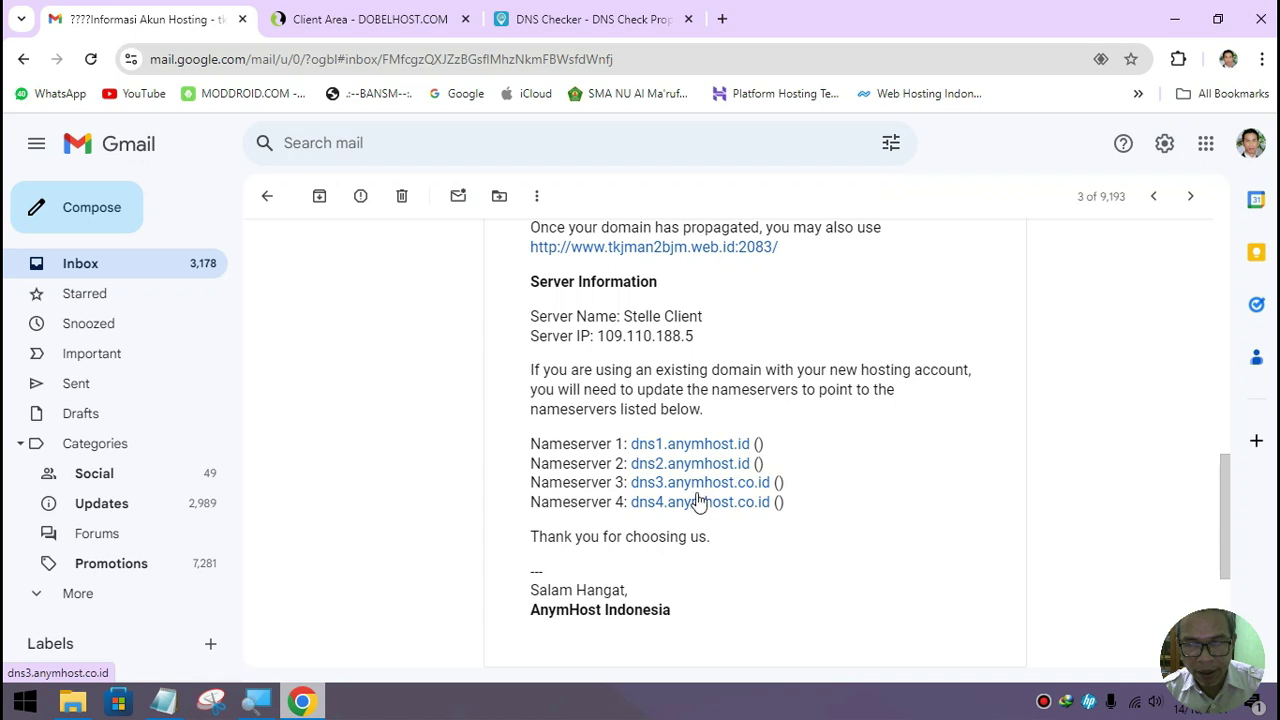
pyautogui.moveTo(531, 443); pyautogui.dragTo(797, 514)
pyautogui.hotkey('ctrl', 'c')
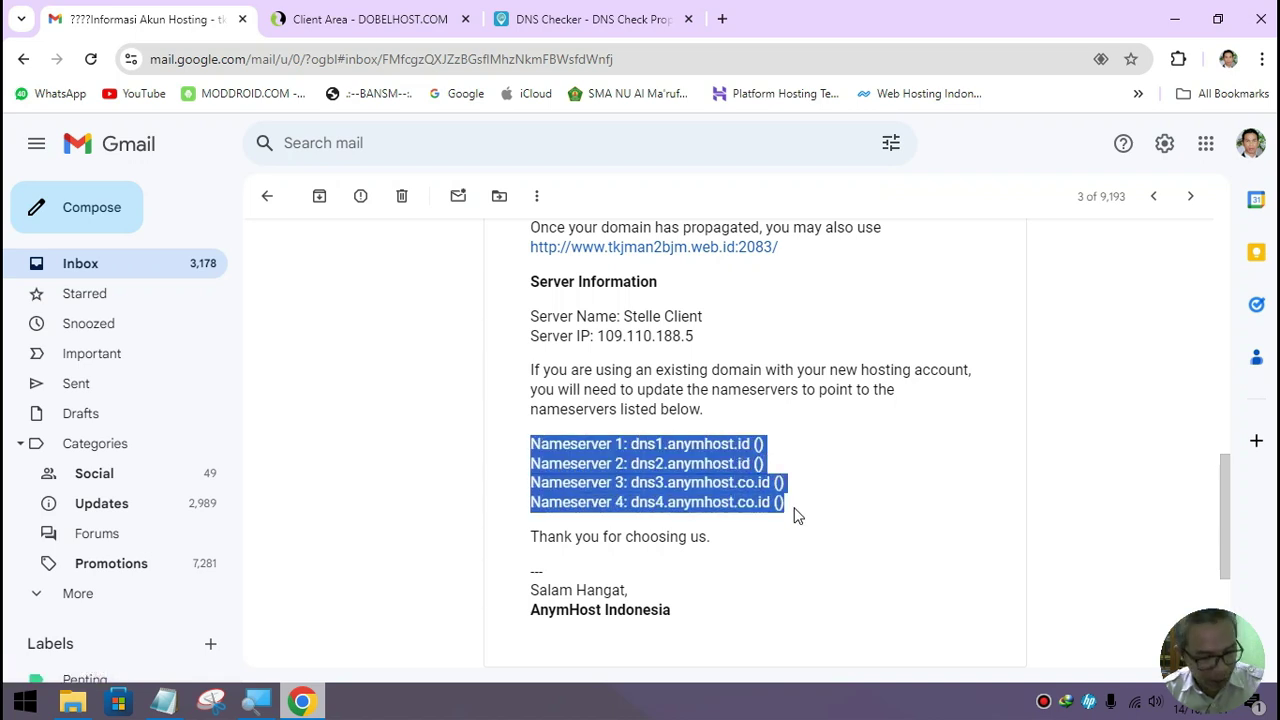
# Paste the nameserver lines over the old list in Notepad and select ns1.anymhost.id
pyautogui.click(163, 701)
pyautogui.moveTo(866, 340); pyautogui.dragTo(471, 290)
pyautogui.hotkey('ctrl', 'v')
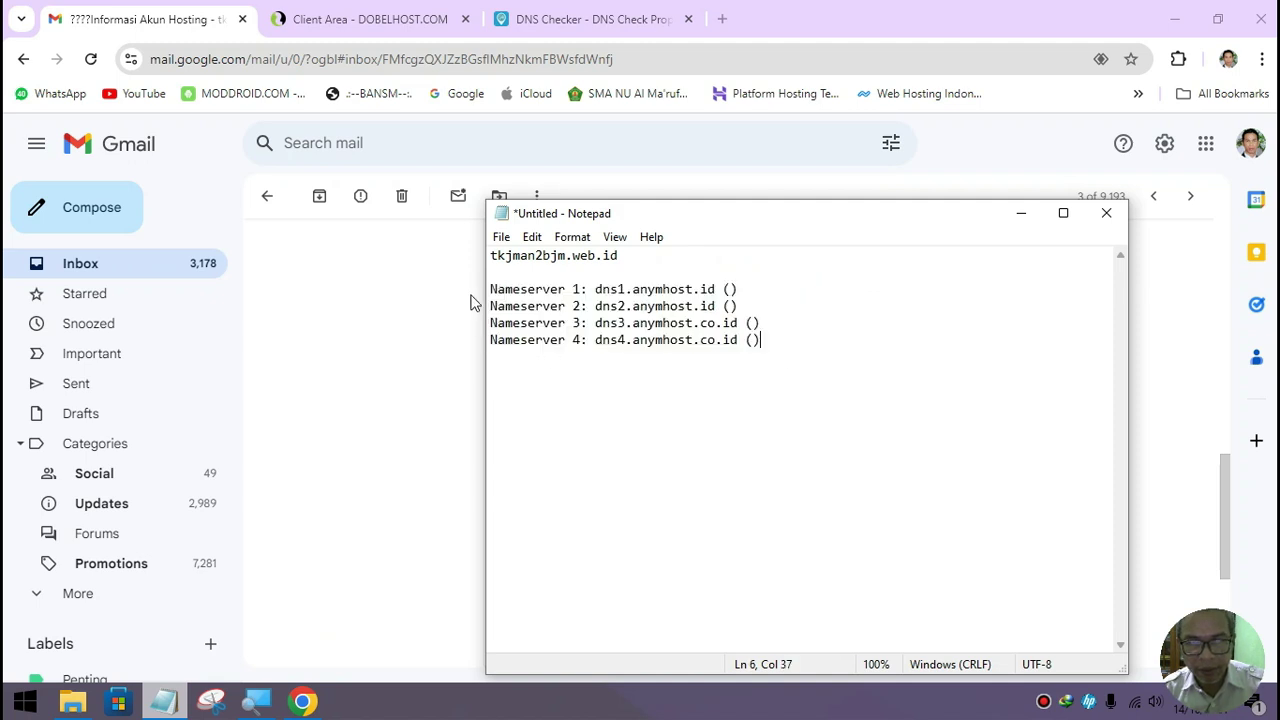
pyautogui.moveTo(597, 292); pyautogui.dragTo(717, 288)
pyautogui.hotkey('ctrl', 'c')
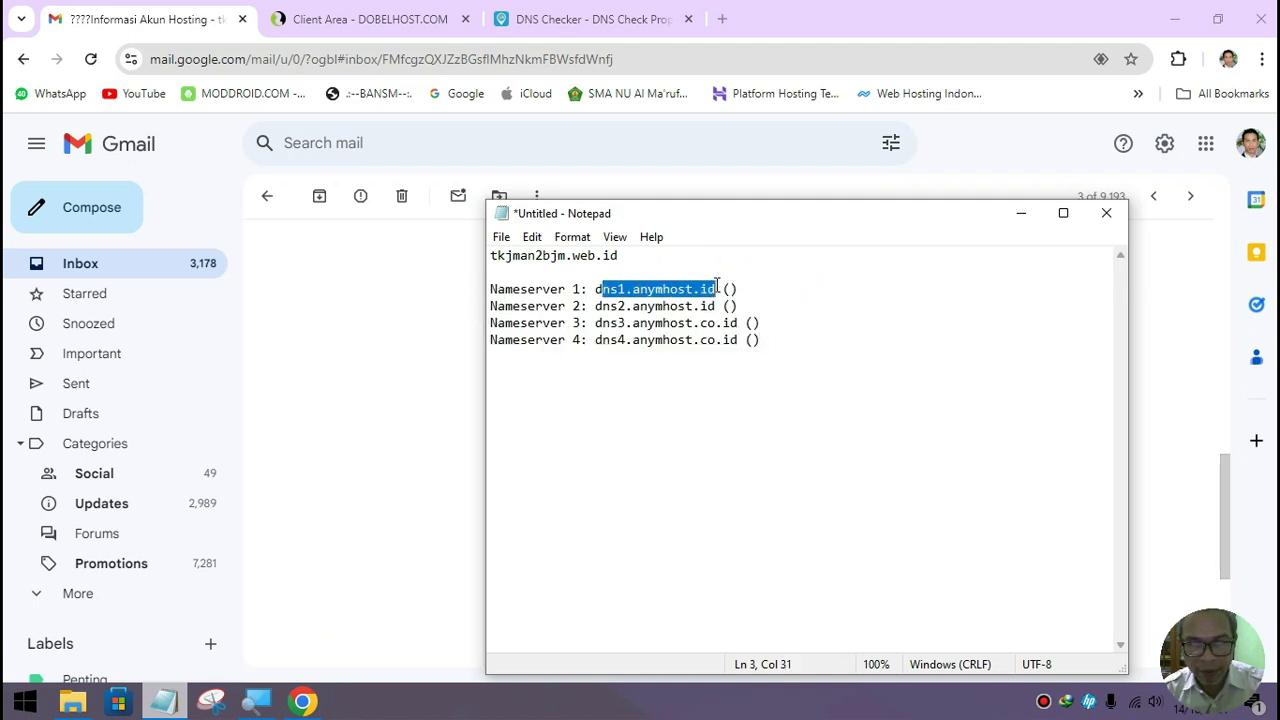
pyautogui.click(1021, 213)
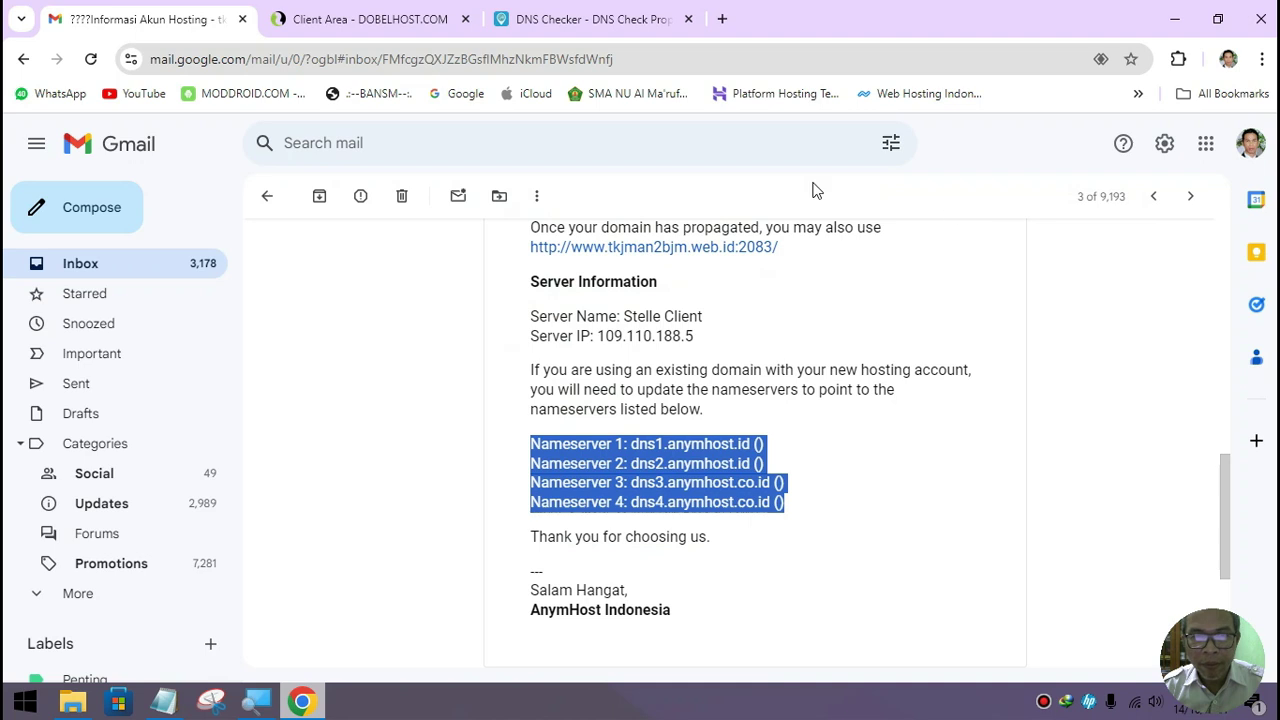
# Paste ns1.anymhost.id into all four Nameserver fields in DobelHost
pyautogui.click(383, 20)
pyautogui.hotkey('ctrl', 'v')
pyautogui.moveTo(880, 412); pyautogui.dragTo(623, 420)
pyautogui.hotkey('ctrl', 'v')
pyautogui.click(680, 460)
pyautogui.hotkey('ctrl', 'v')
pyautogui.click(676, 507)
pyautogui.hotkey('ctrl', 'v')
# Change fields 2–4 to ns2, ns3 and ns4.anymhost.id and save with Ubah Nameservers
pyautogui.click(683, 417)
pyautogui.press('BackSpace')
pyautogui.write('2')
pyautogui.click(683, 460)
pyautogui.press('BackSpace')
pyautogui.write('3')
pyautogui.click(680, 507)
pyautogui.press('BackSpace')
pyautogui.write('4')
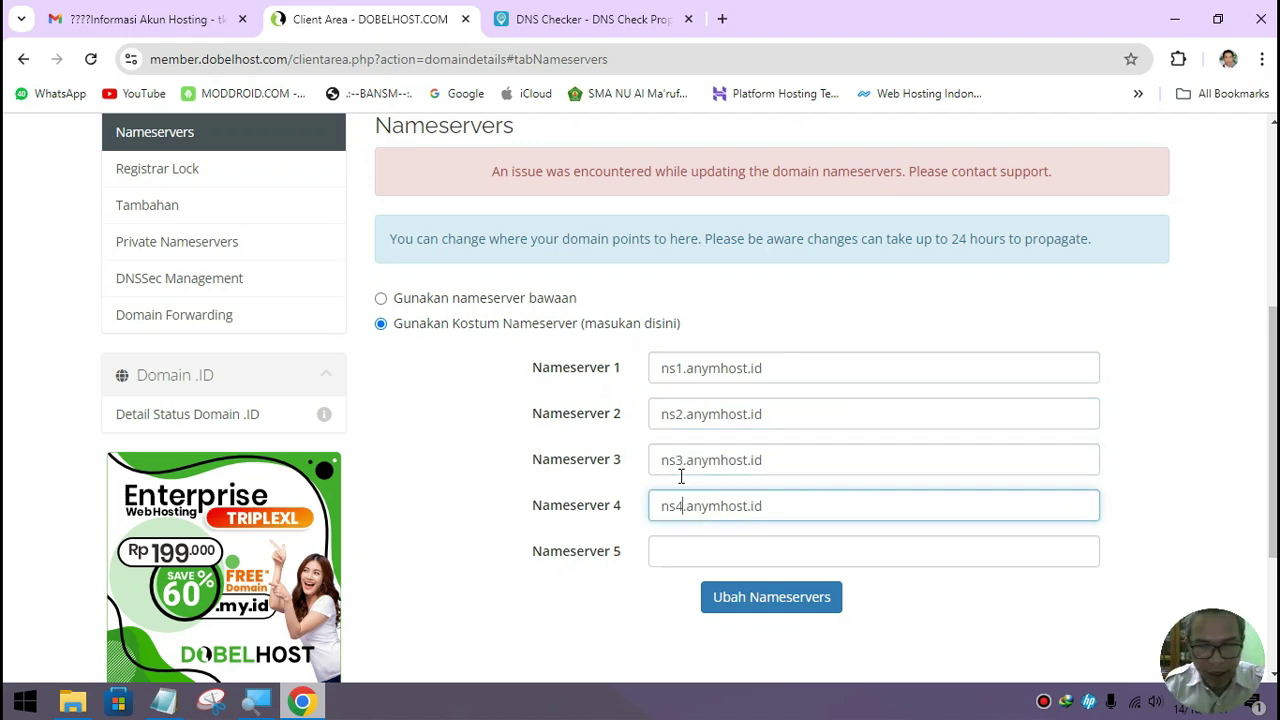
pyautogui.click(789, 603)
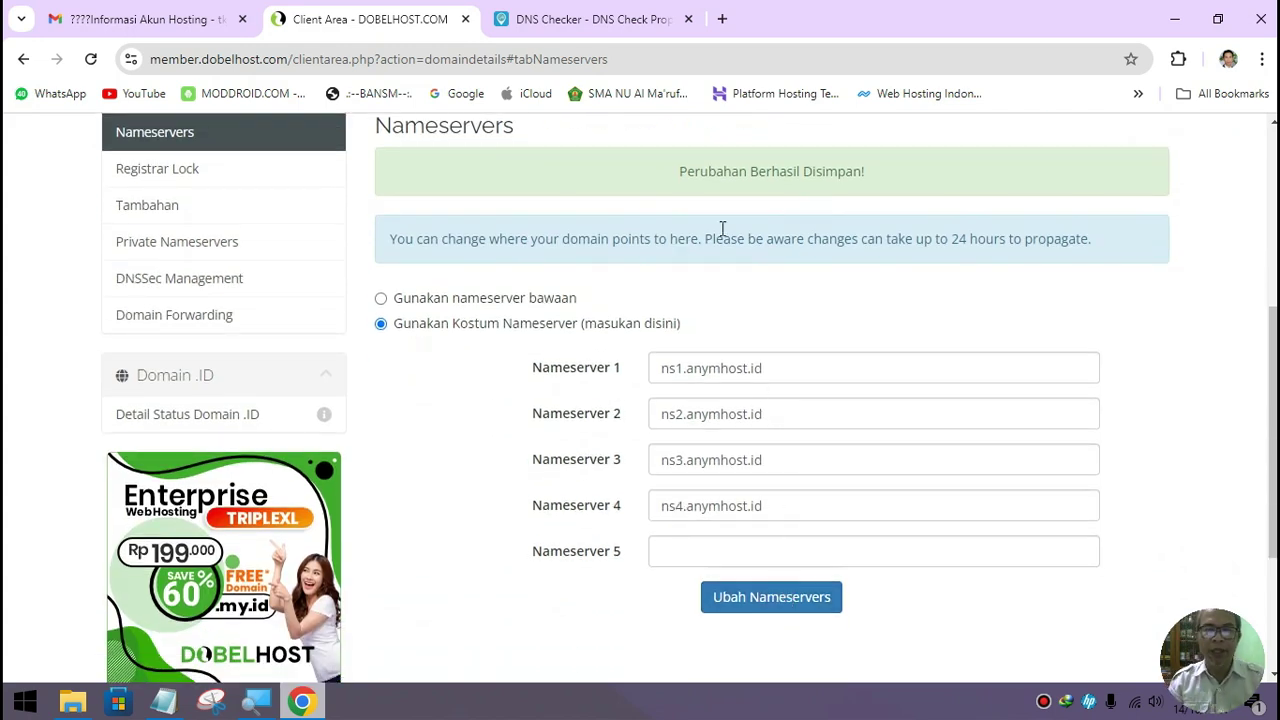
# Rerun the DNS Checker propagation search for tkjman2bjm.web.id
pyautogui.scroll(2, 734, 227)
pyautogui.scroll(-3, 732, 389)
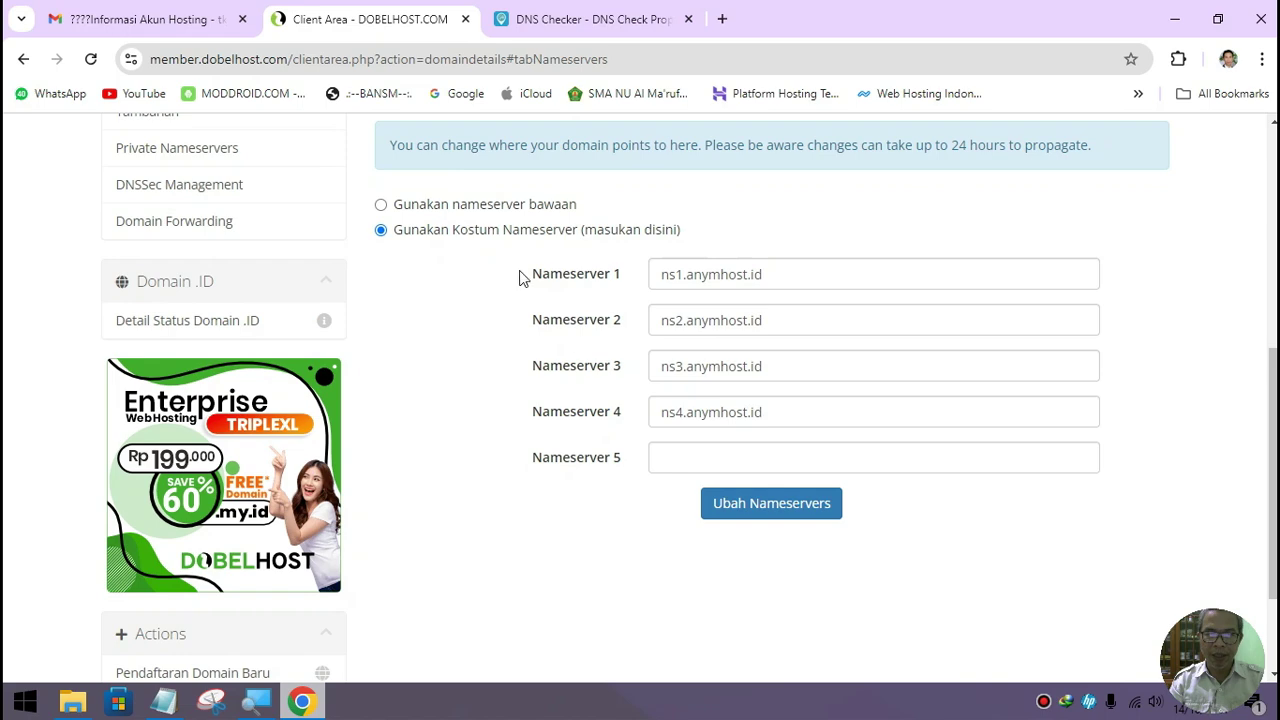
pyautogui.click(602, 22)
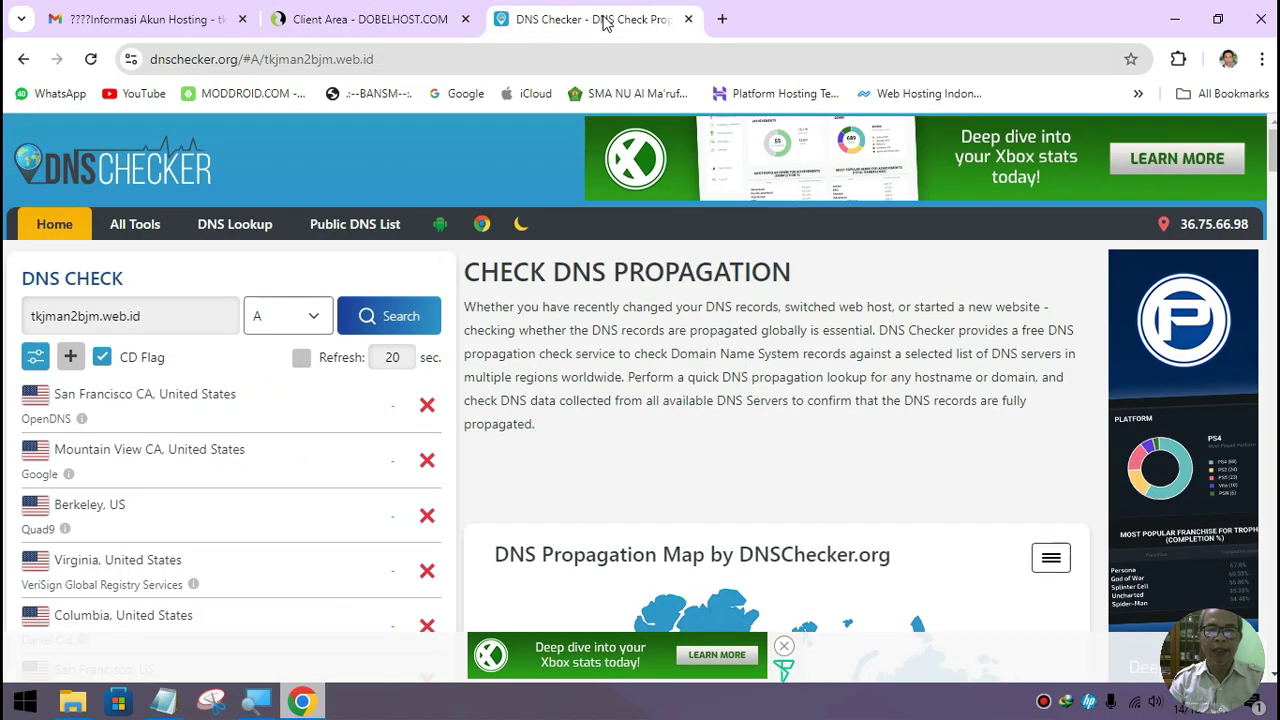
pyautogui.click(392, 318)
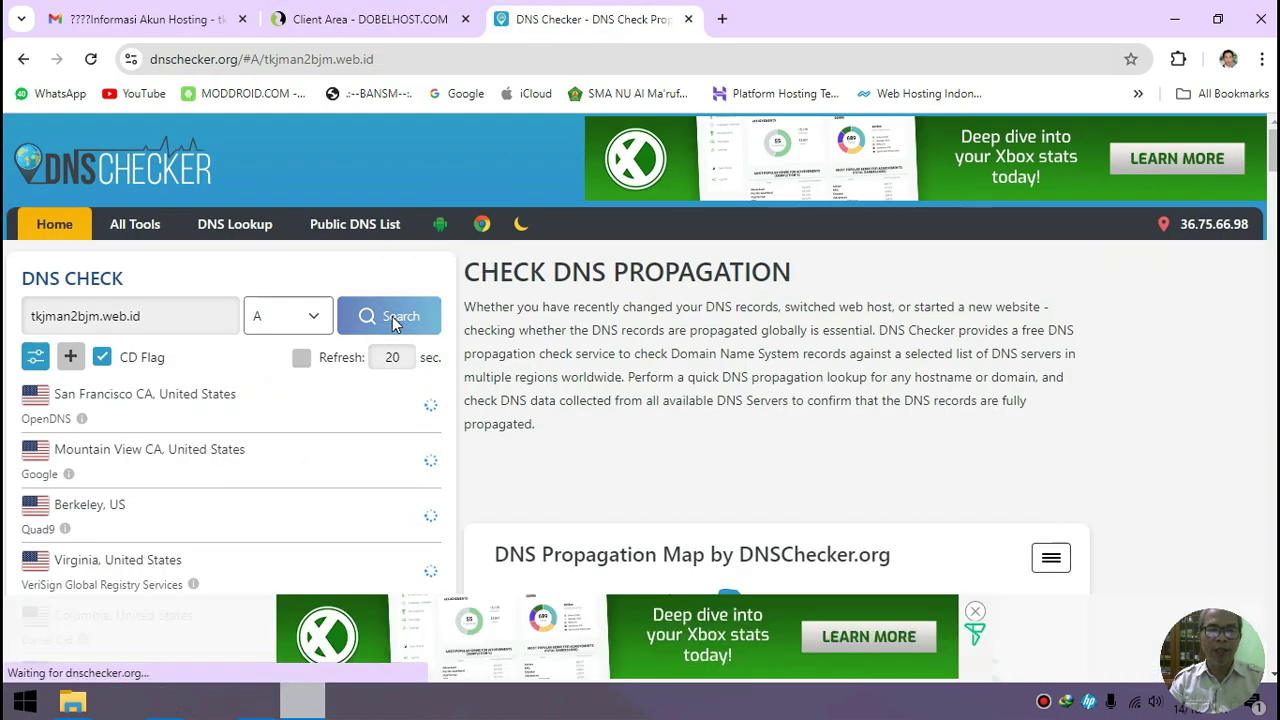
pyautogui.scroll(-2, 385, 358)
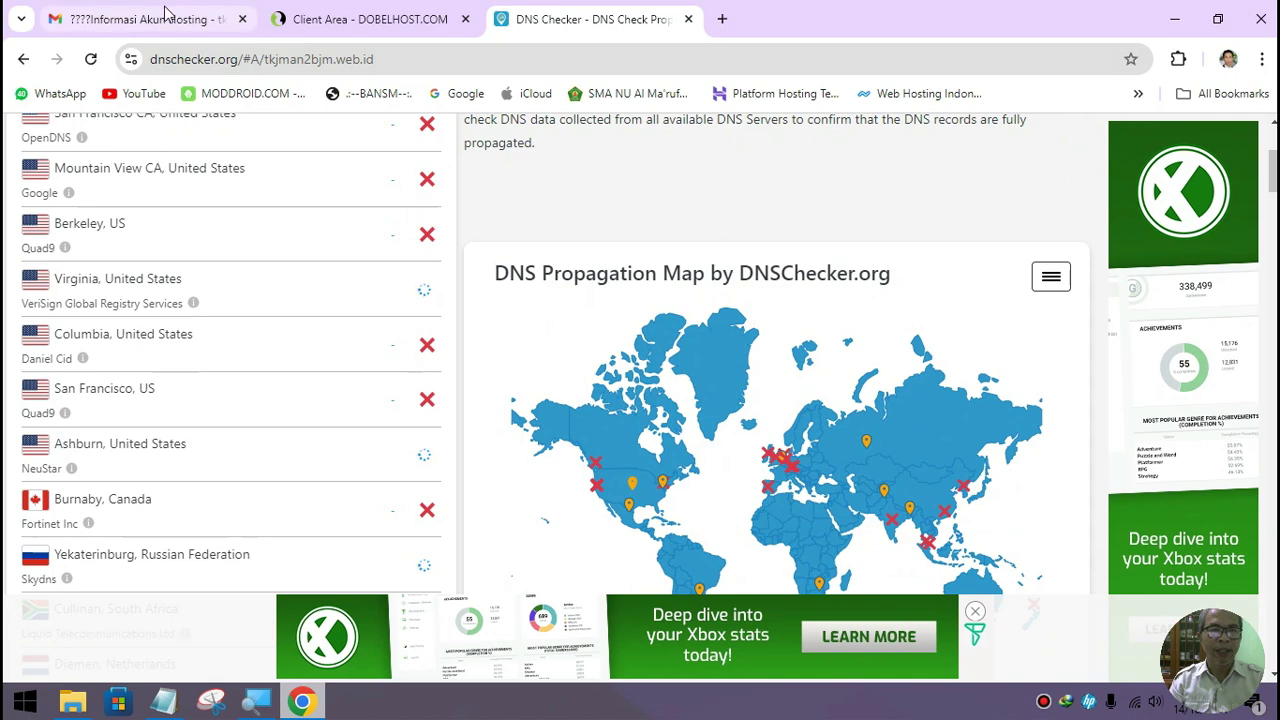
pyautogui.click(170, 18)
pyautogui.click(828, 390)
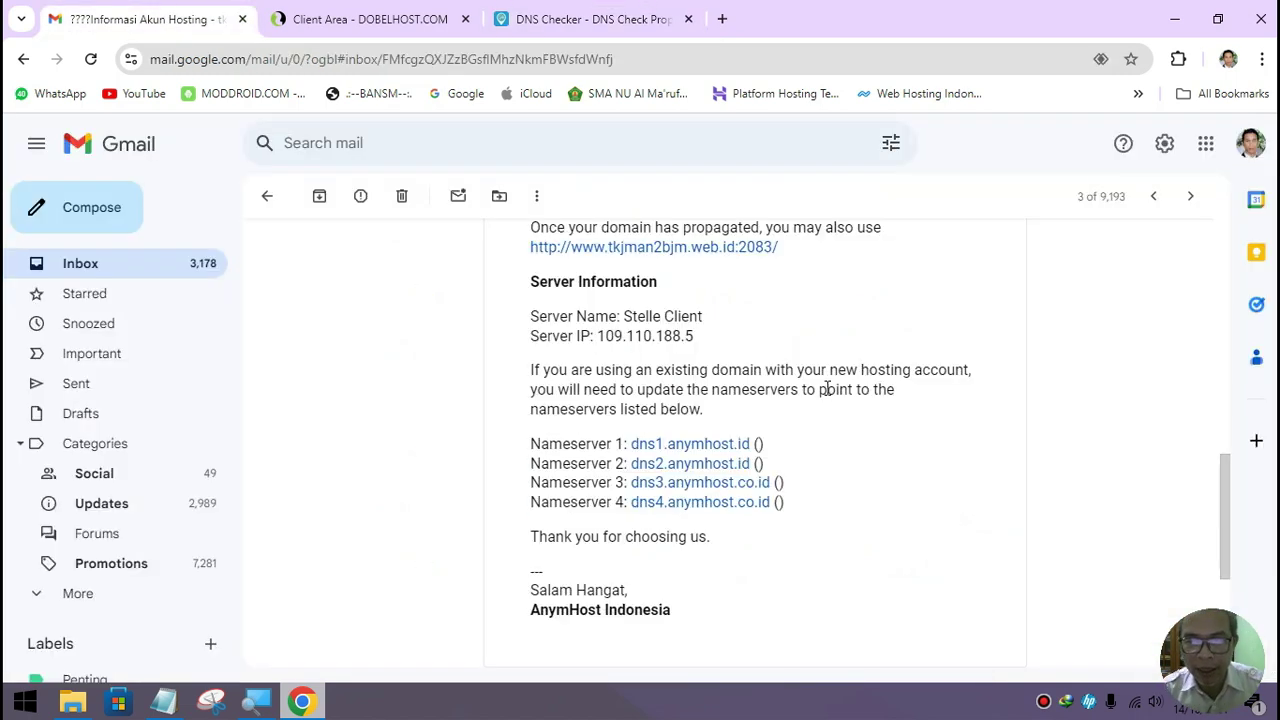
# Open the hosting email's Control Panel URL, the stelle.kawaiihost.net:2083 cPanel login page, in a new tab
pyautogui.scroll(3, 822, 387)
pyautogui.scroll(1, 658, 390)
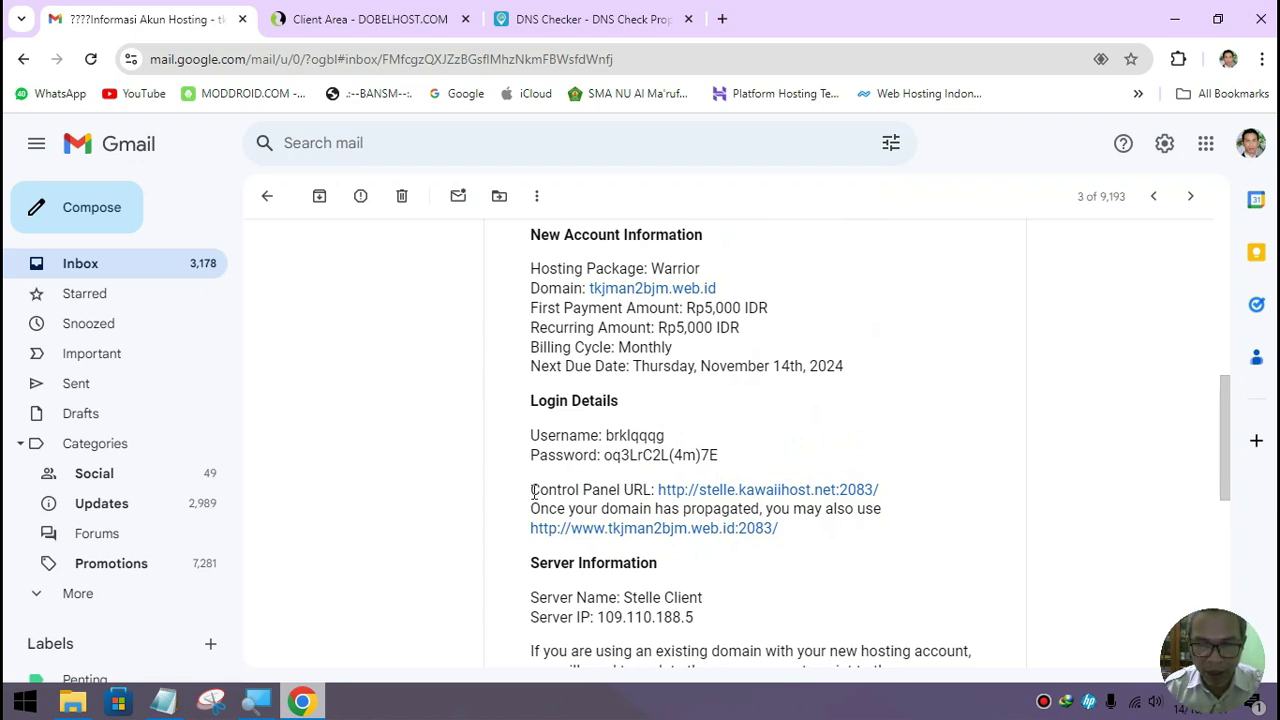
pyautogui.moveTo(533, 492); pyautogui.dragTo(623, 488)
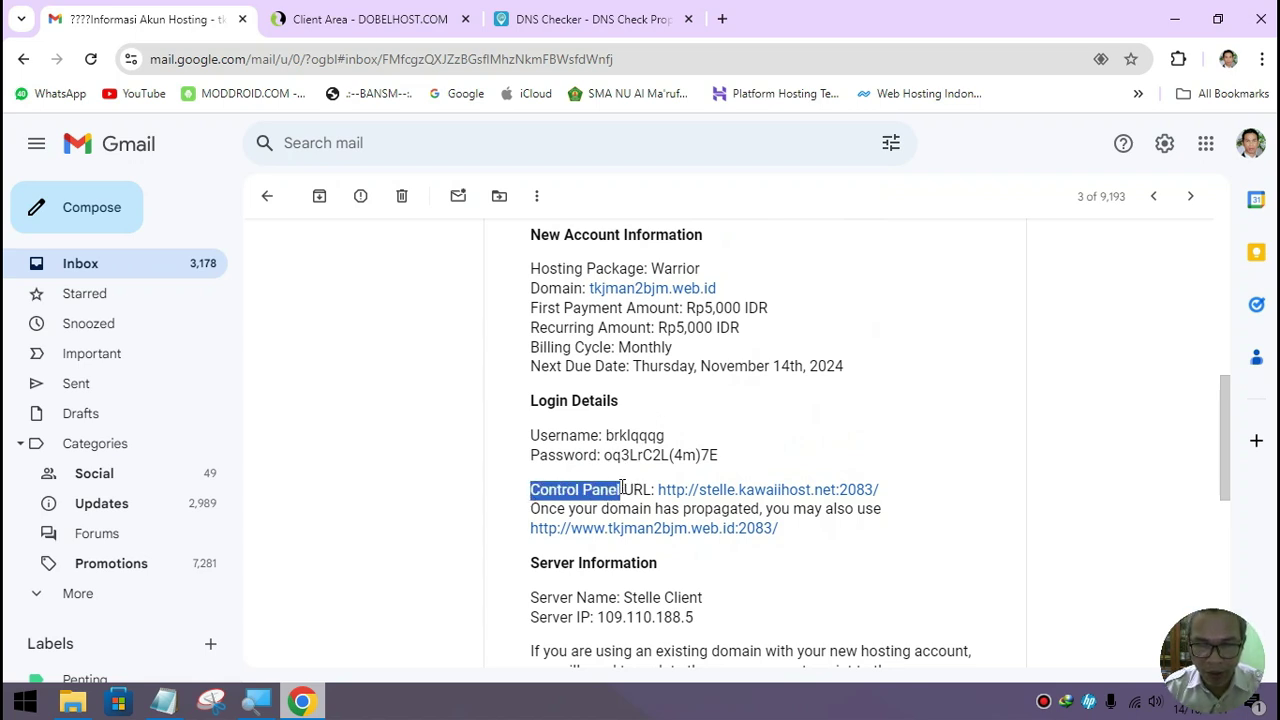
pyautogui.rightClick(726, 492)
pyautogui.click(797, 197)
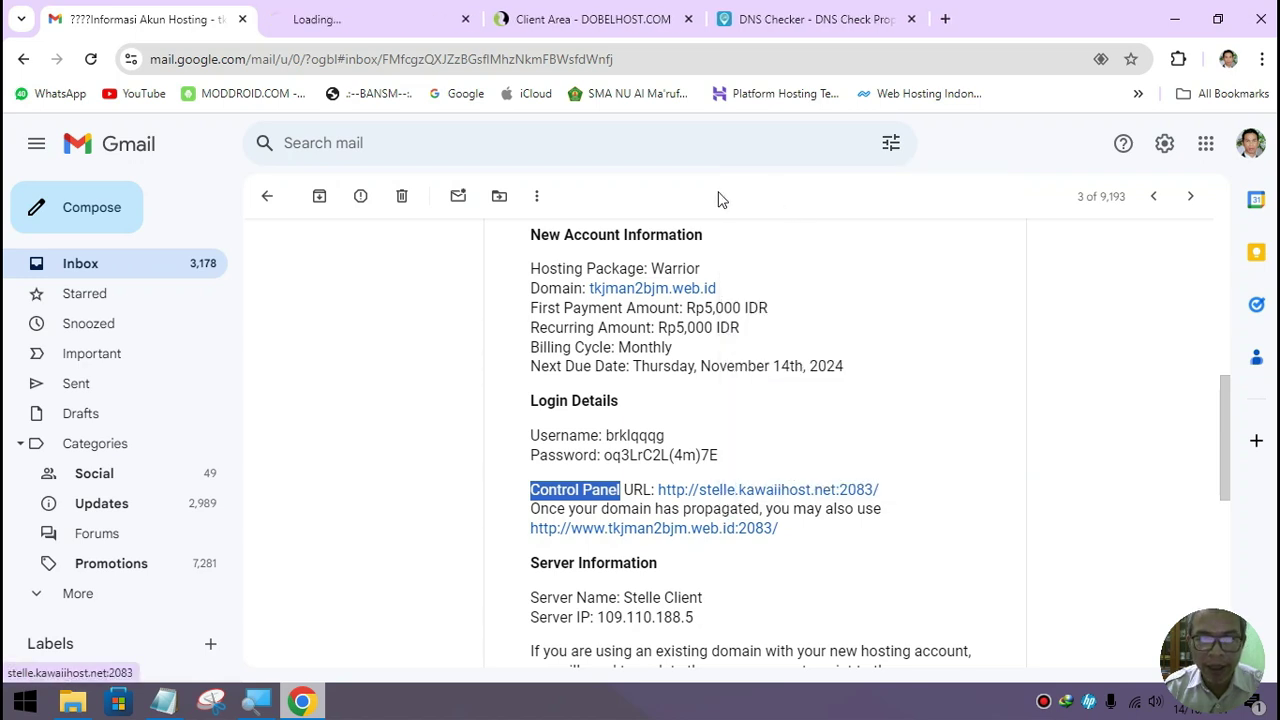
pyautogui.click(369, 24)
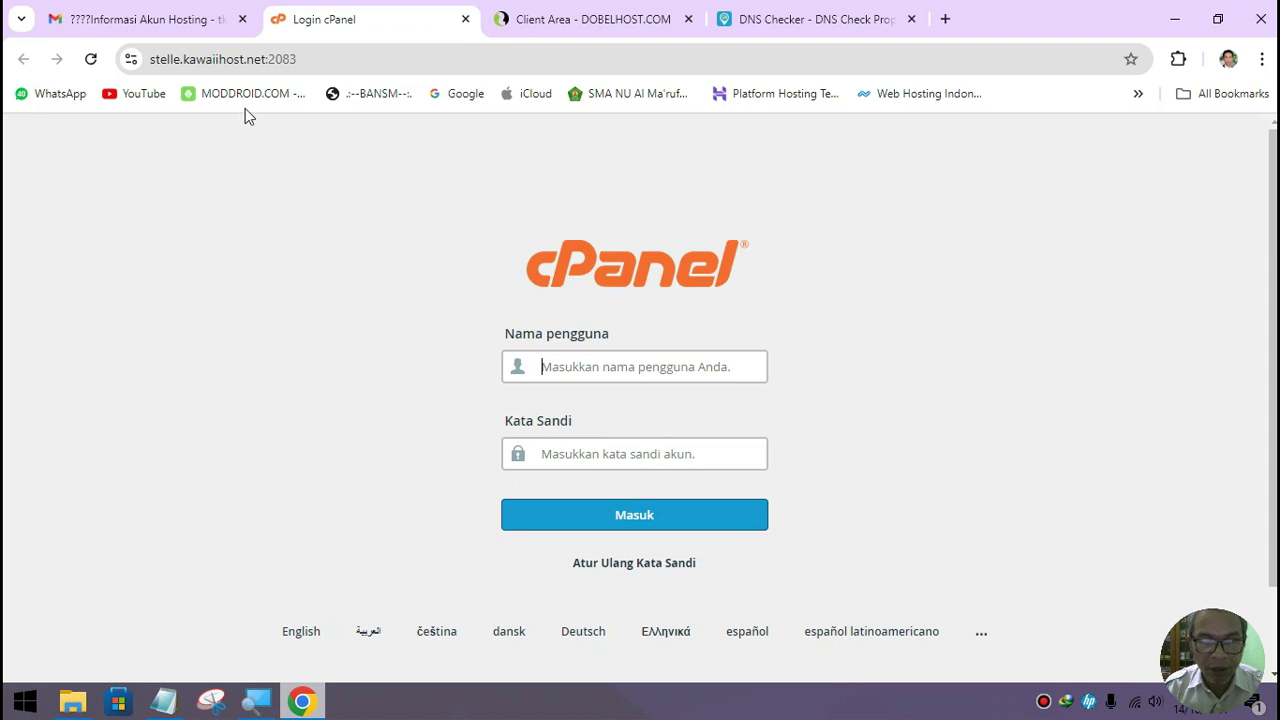
# Copy the account username and password from the hosting email into the cPanel login form and sign in
pyautogui.click(148, 17)
pyautogui.moveTo(606, 436); pyautogui.dragTo(672, 441)
pyautogui.hotkey('ctrl', 'c')
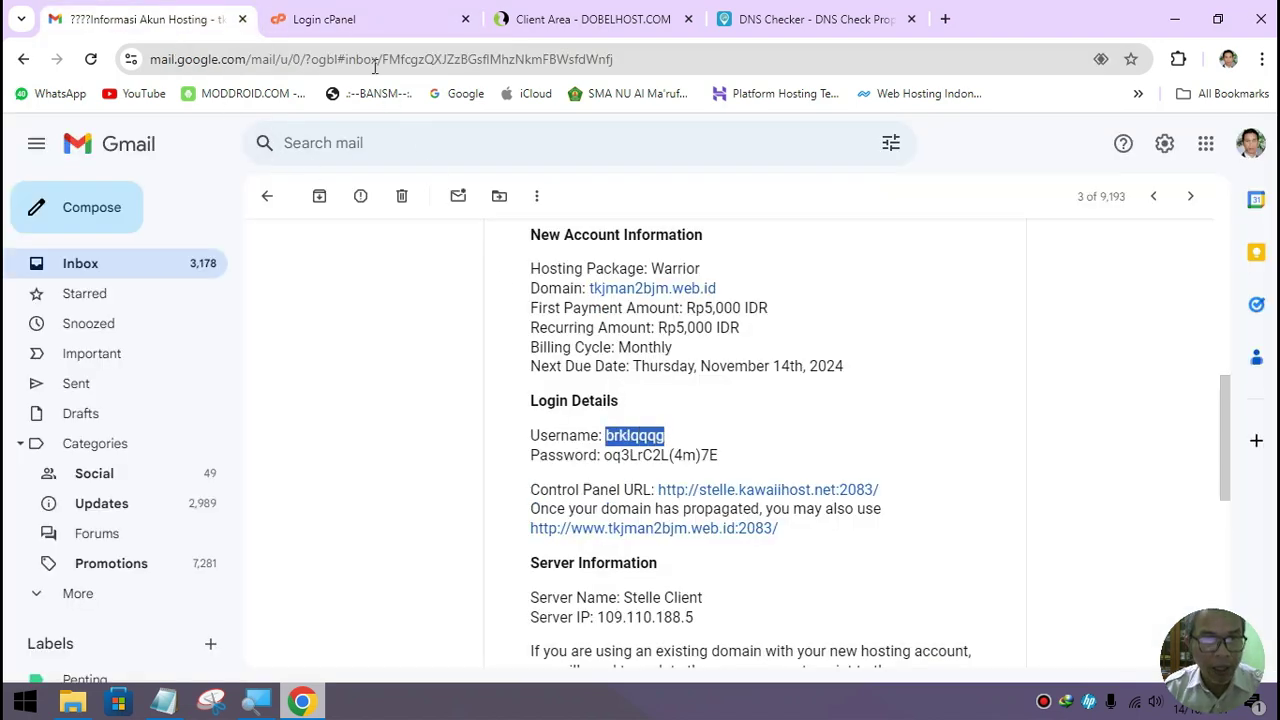
pyautogui.click(369, 28)
pyautogui.hotkey('ctrl', 'v')
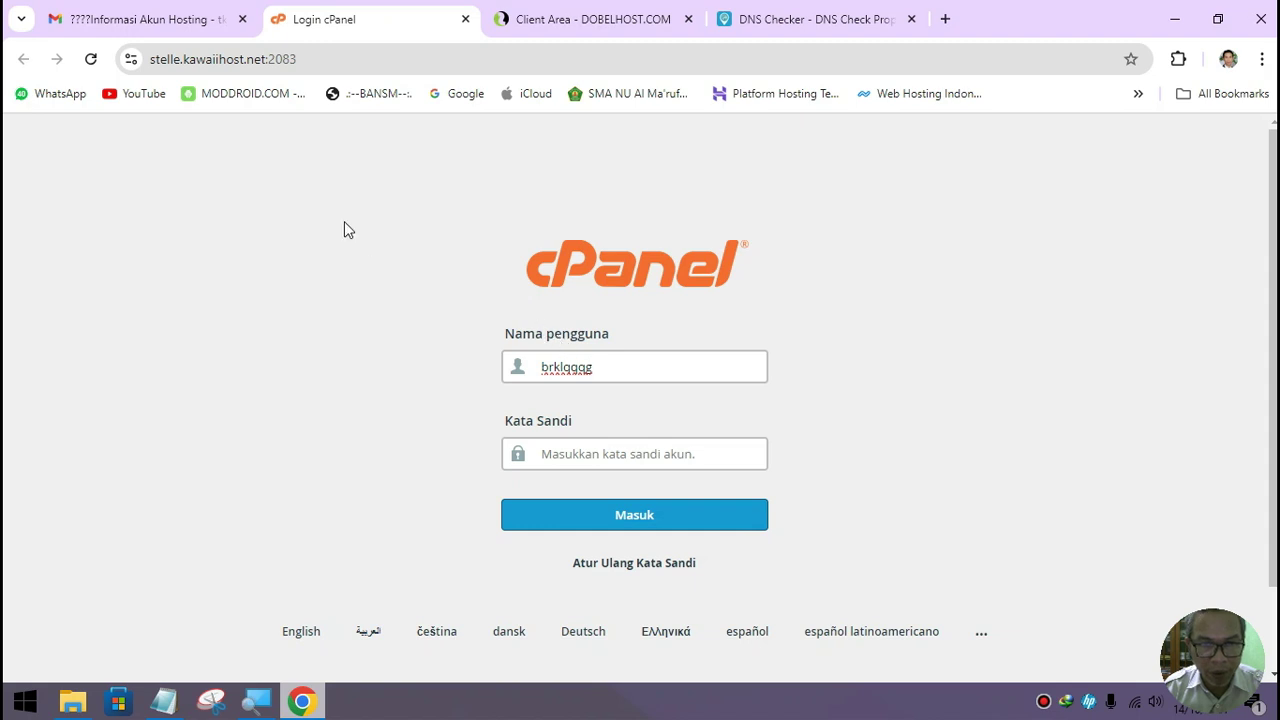
pyautogui.click(168, 24)
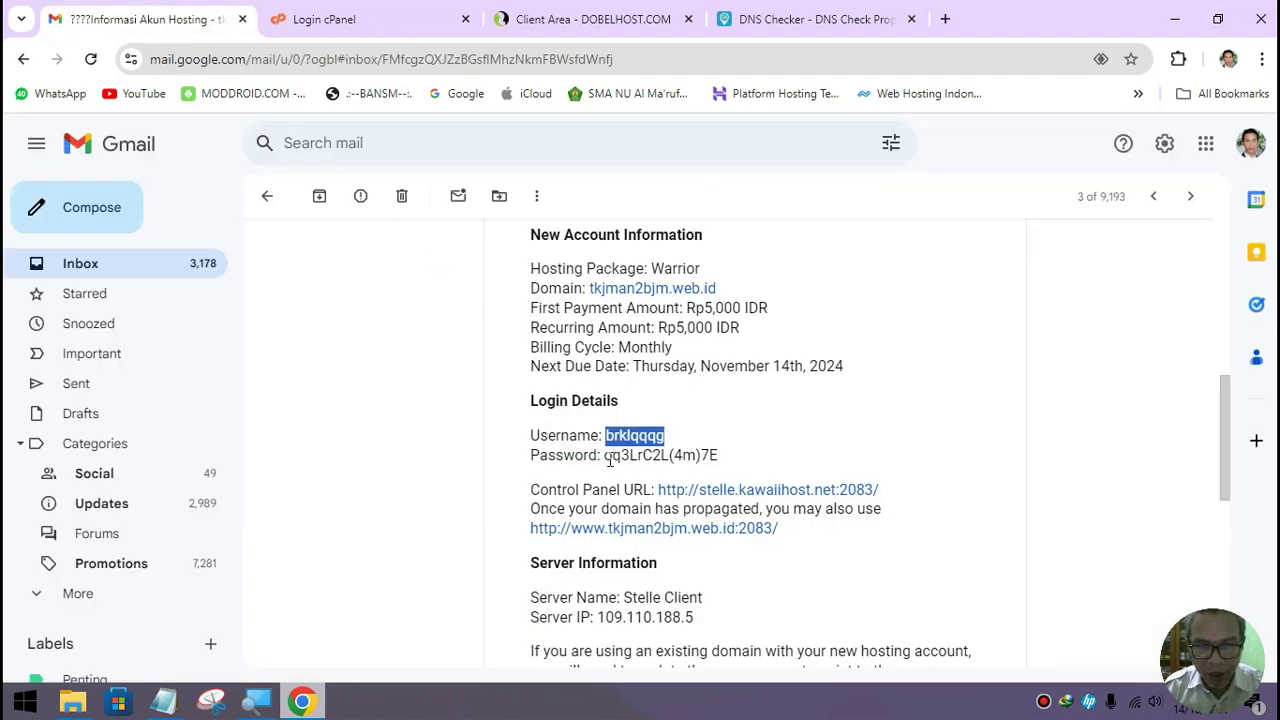
pyautogui.moveTo(606, 458); pyautogui.dragTo(723, 464)
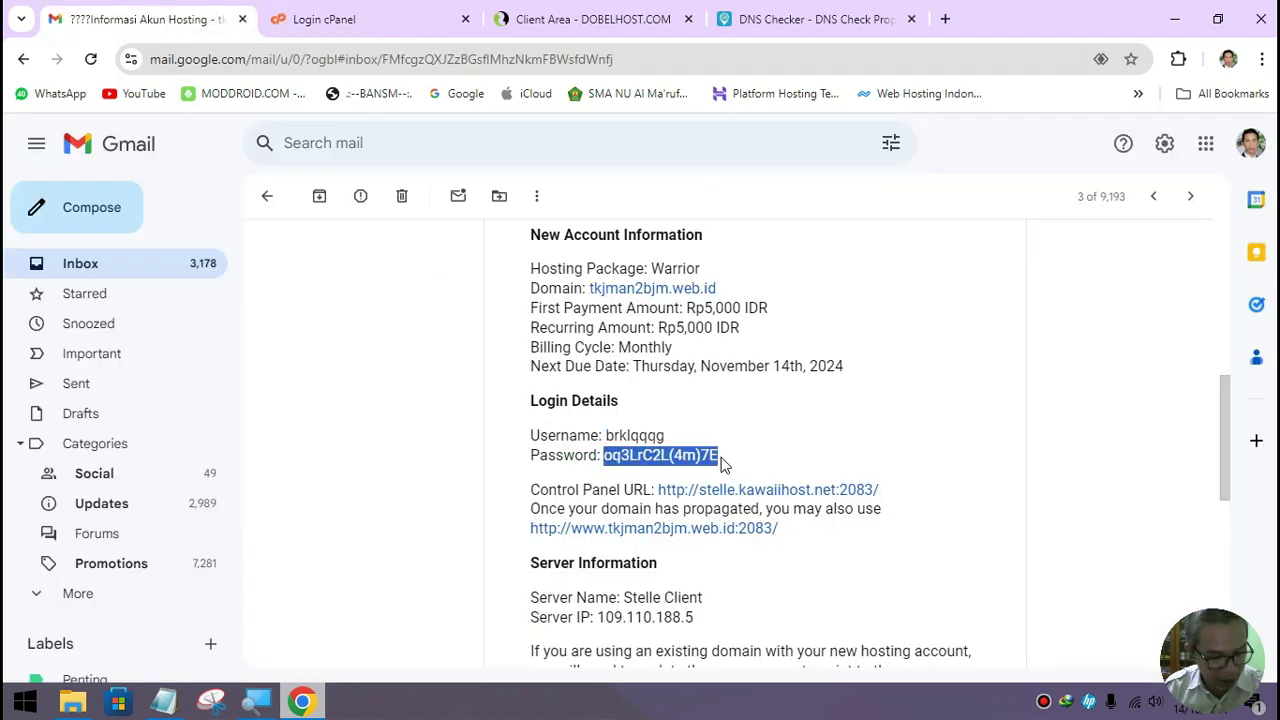
pyautogui.click(347, 30)
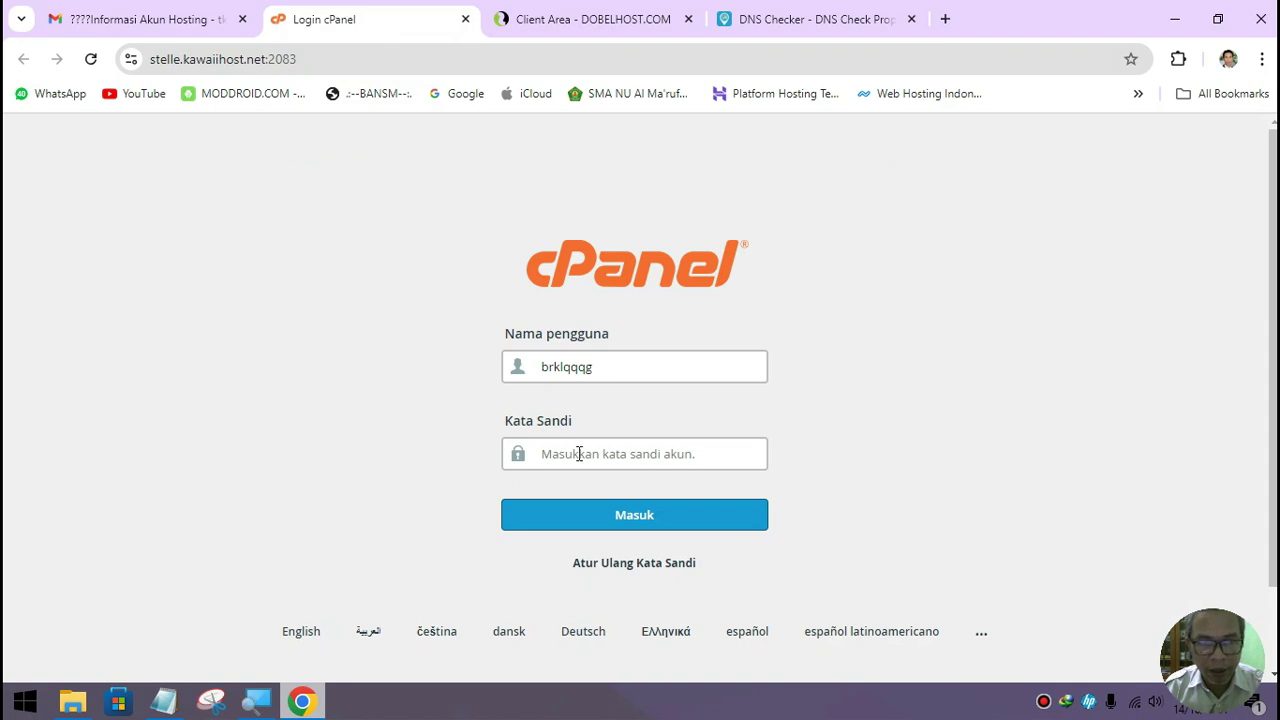
pyautogui.hotkey('ctrl', 'v')
pyautogui.click(595, 515)
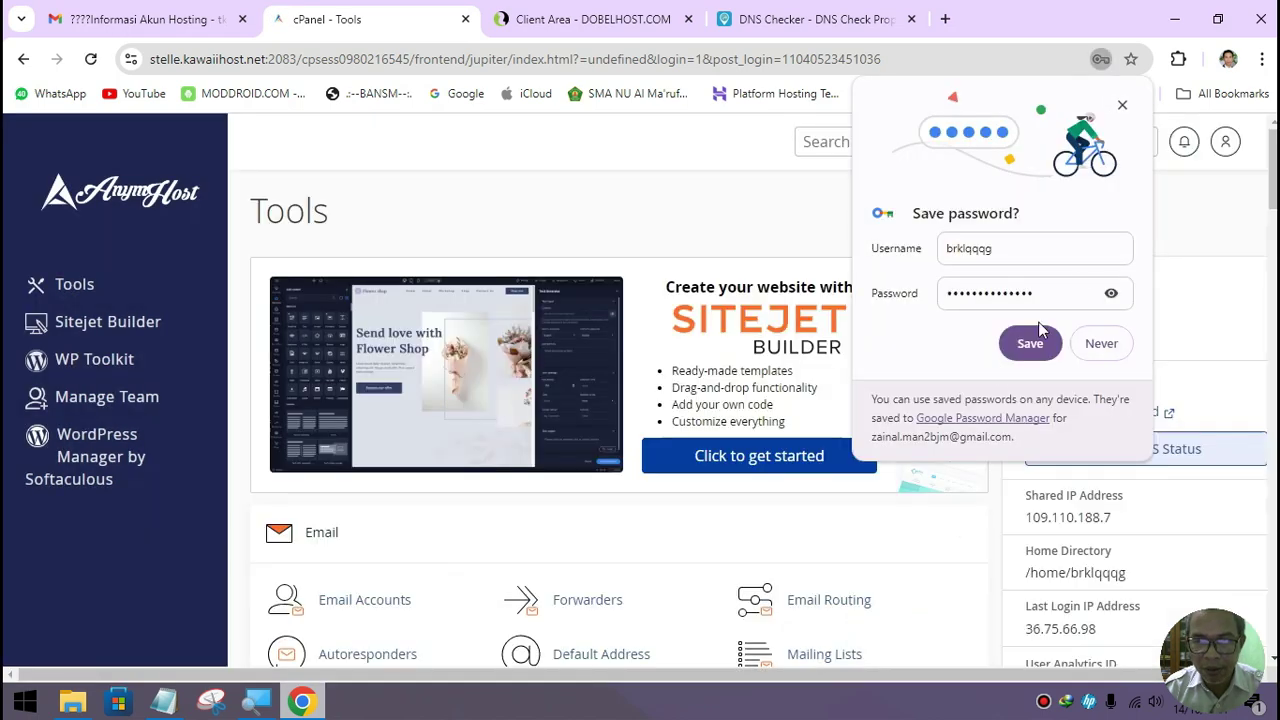
pyautogui.click(1122, 105)
pyautogui.scroll(-3, 1036, 320)
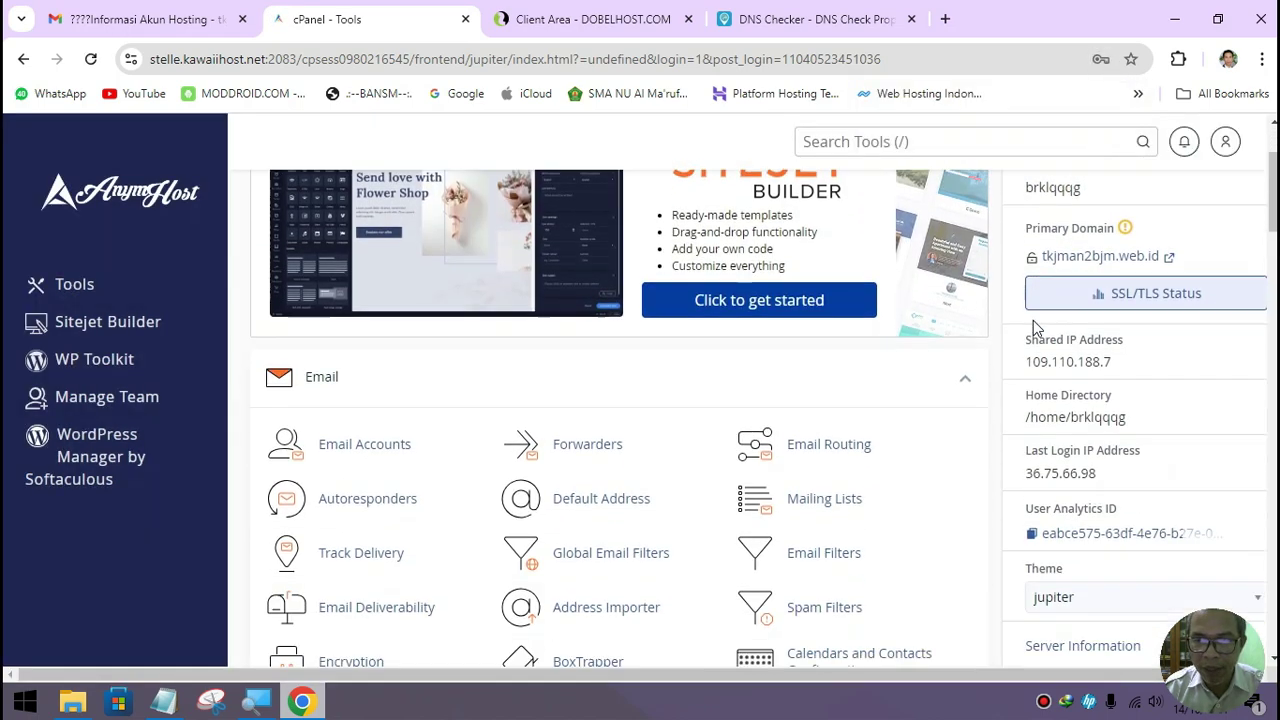
pyautogui.scroll(3, 566, 390)
pyautogui.scroll(-4, 566, 390)
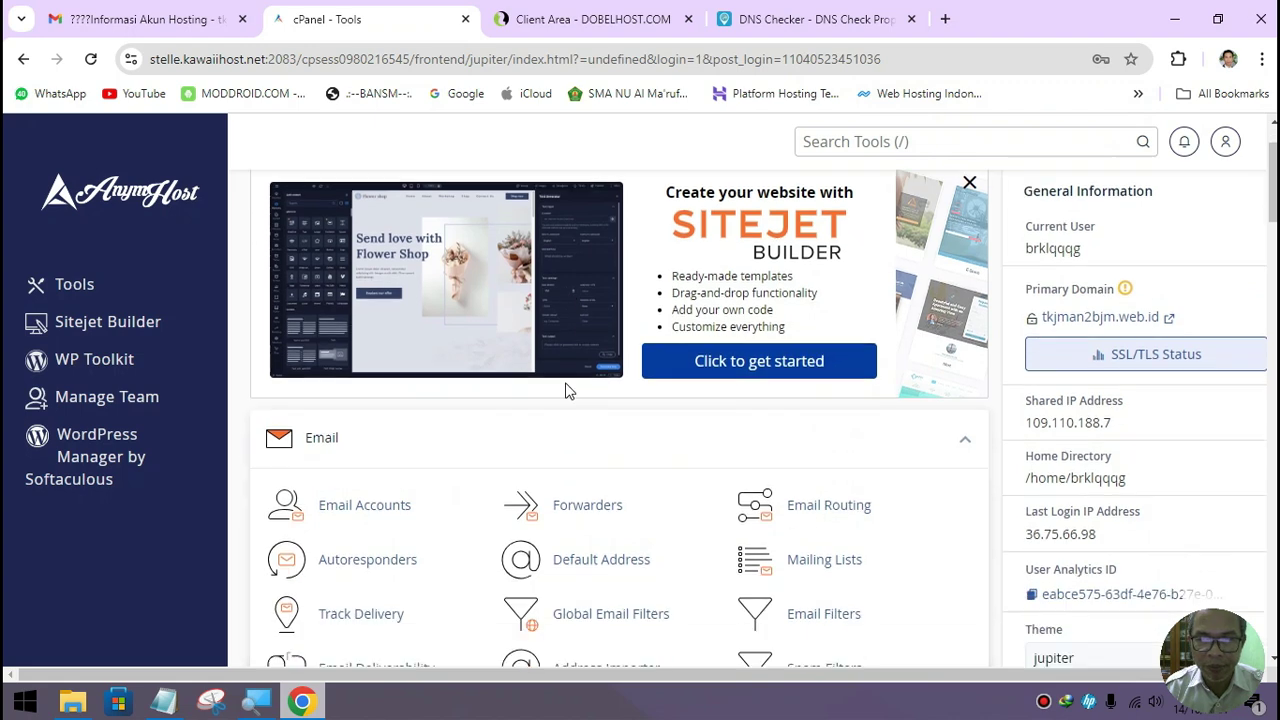
pyautogui.scroll(-2, 566, 390)
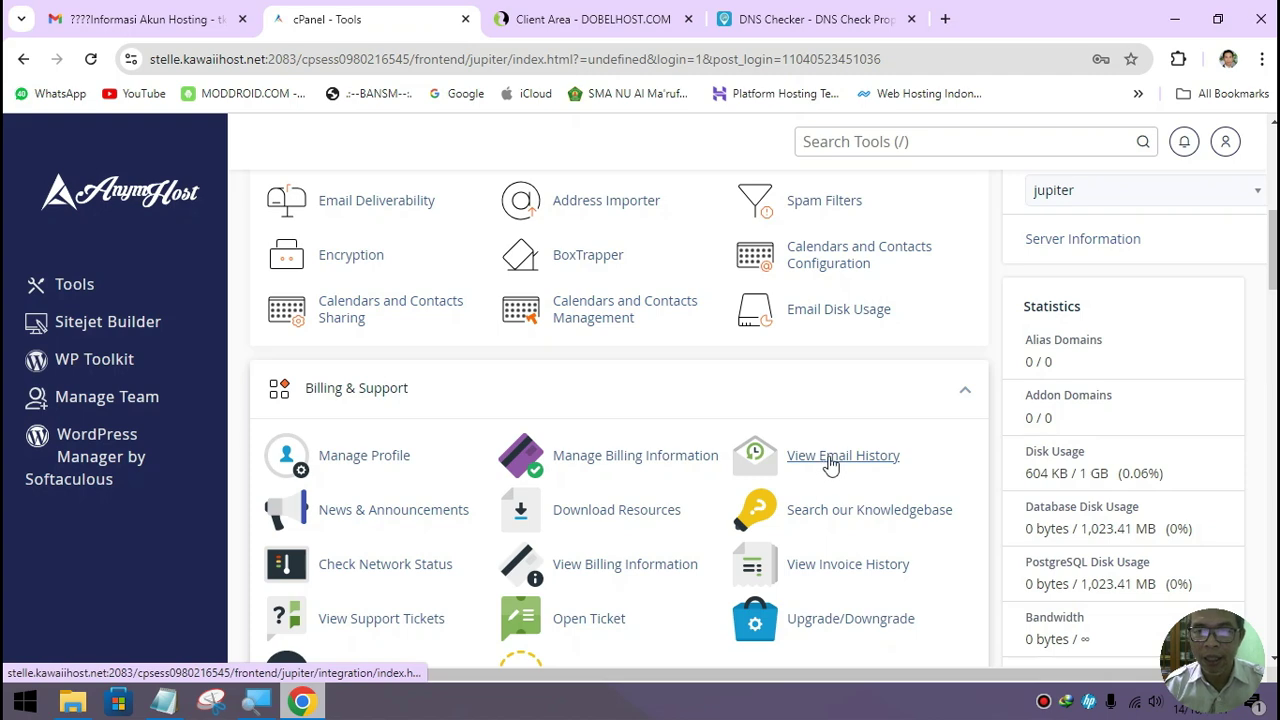
pyautogui.scroll(-5, 920, 467)
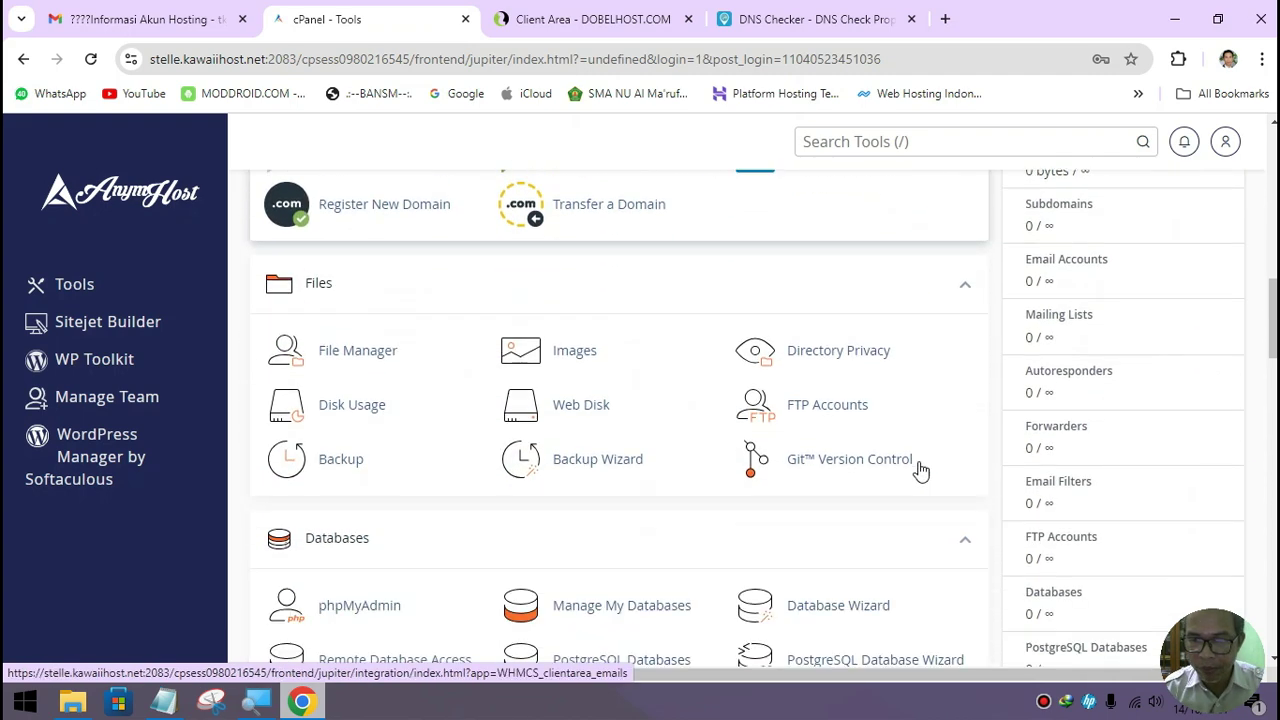
pyautogui.scroll(-6, 921, 471)
pyautogui.scroll(3, 918, 461)
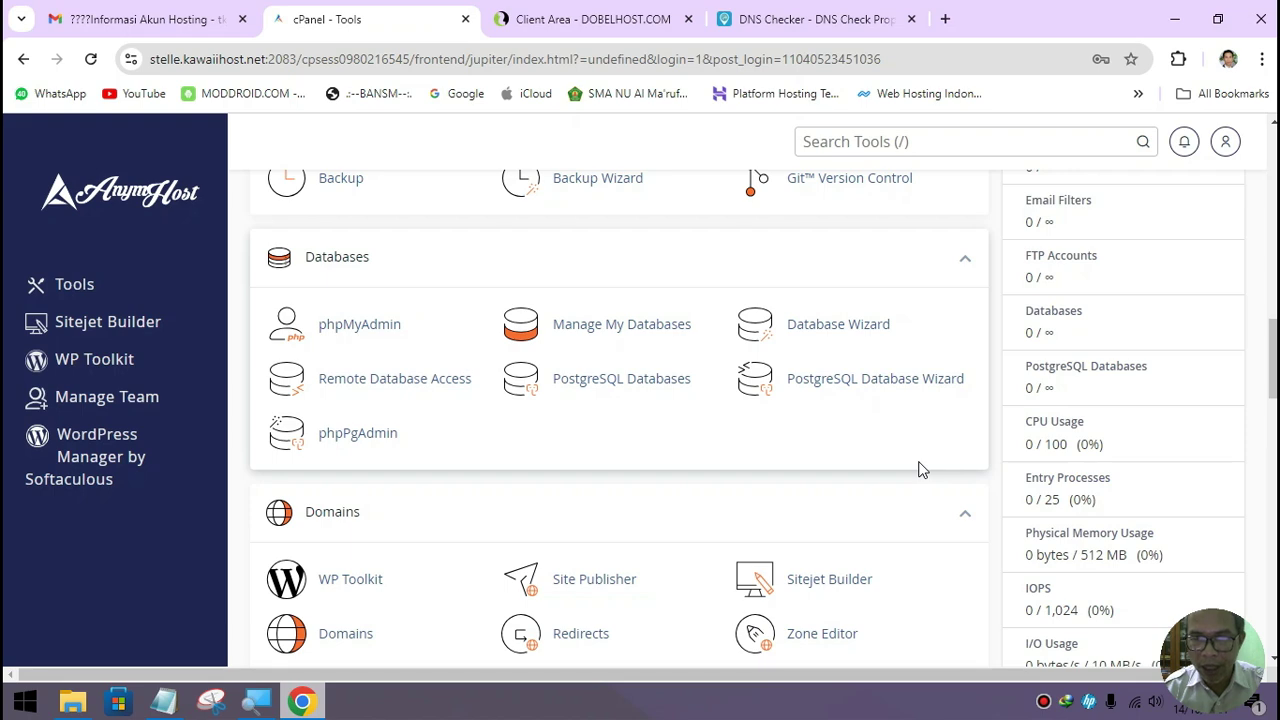
pyautogui.scroll(1, 920, 467)
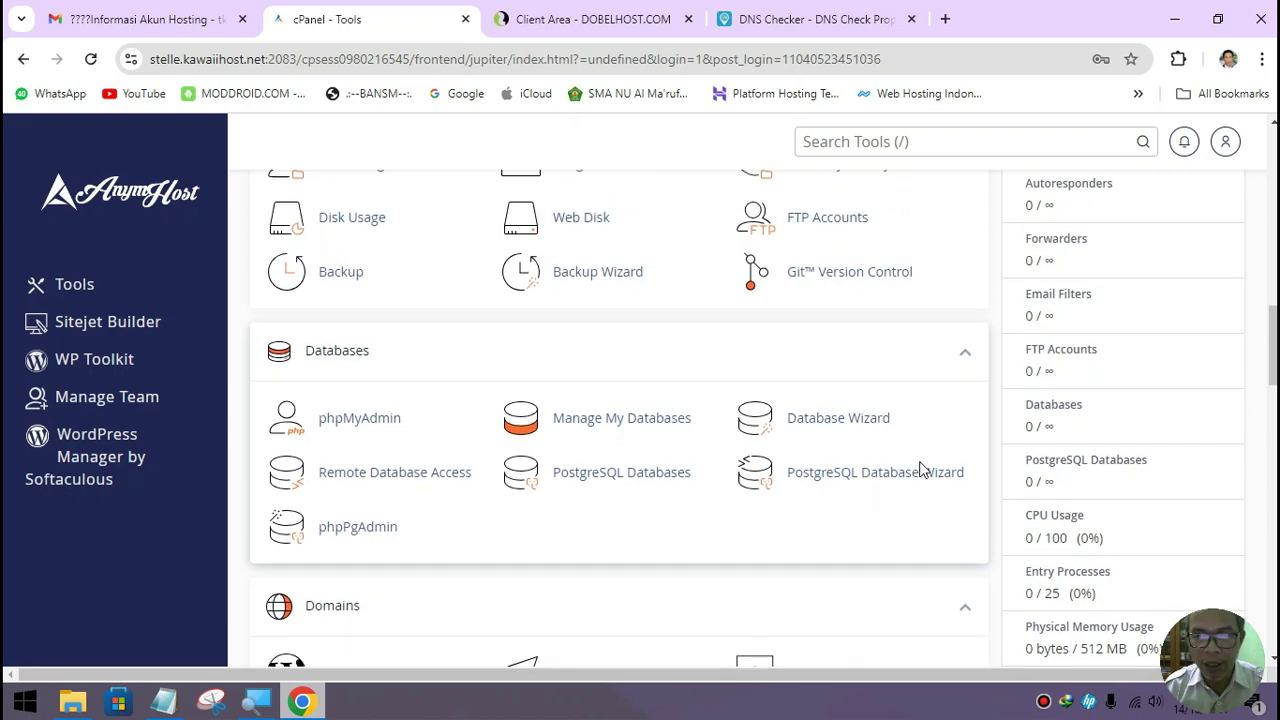
pyautogui.scroll(4, 920, 467)
pyautogui.scroll(3, 921, 471)
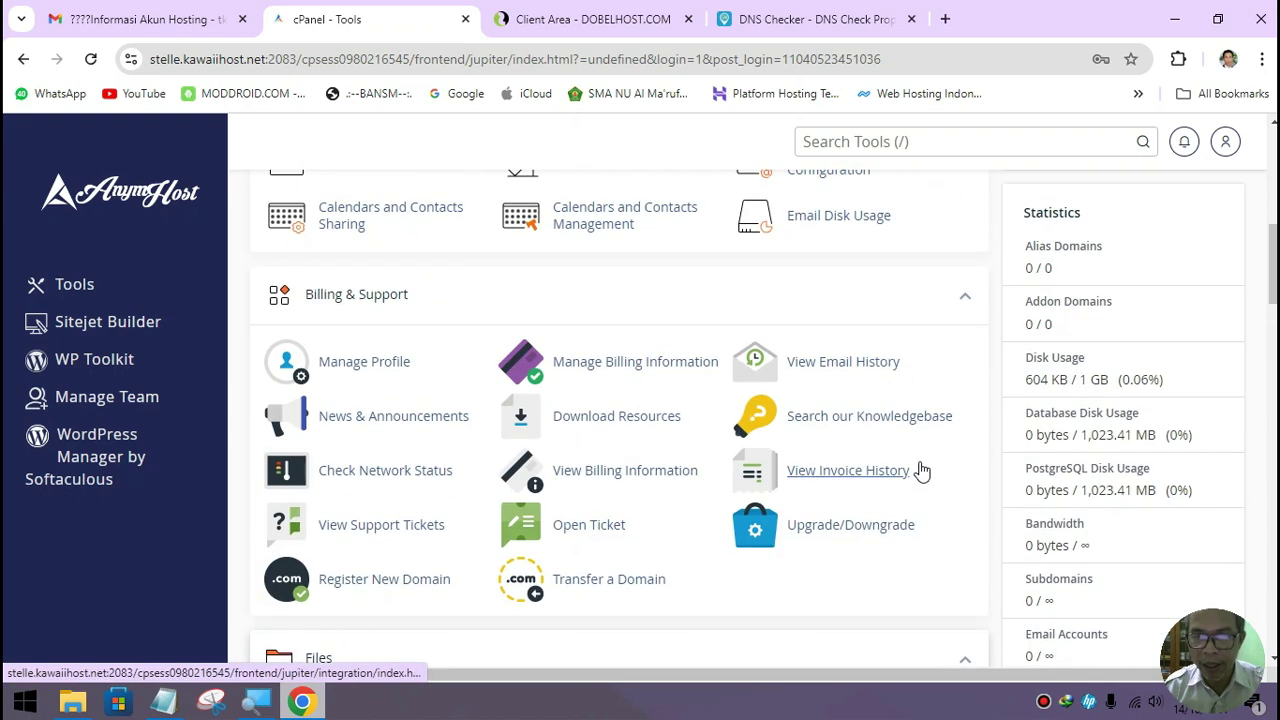
pyautogui.scroll(2, 921, 471)
pyautogui.scroll(2, 921, 471)
pyautogui.scroll(-5, 921, 471)
pyautogui.scroll(-5, 921, 471)
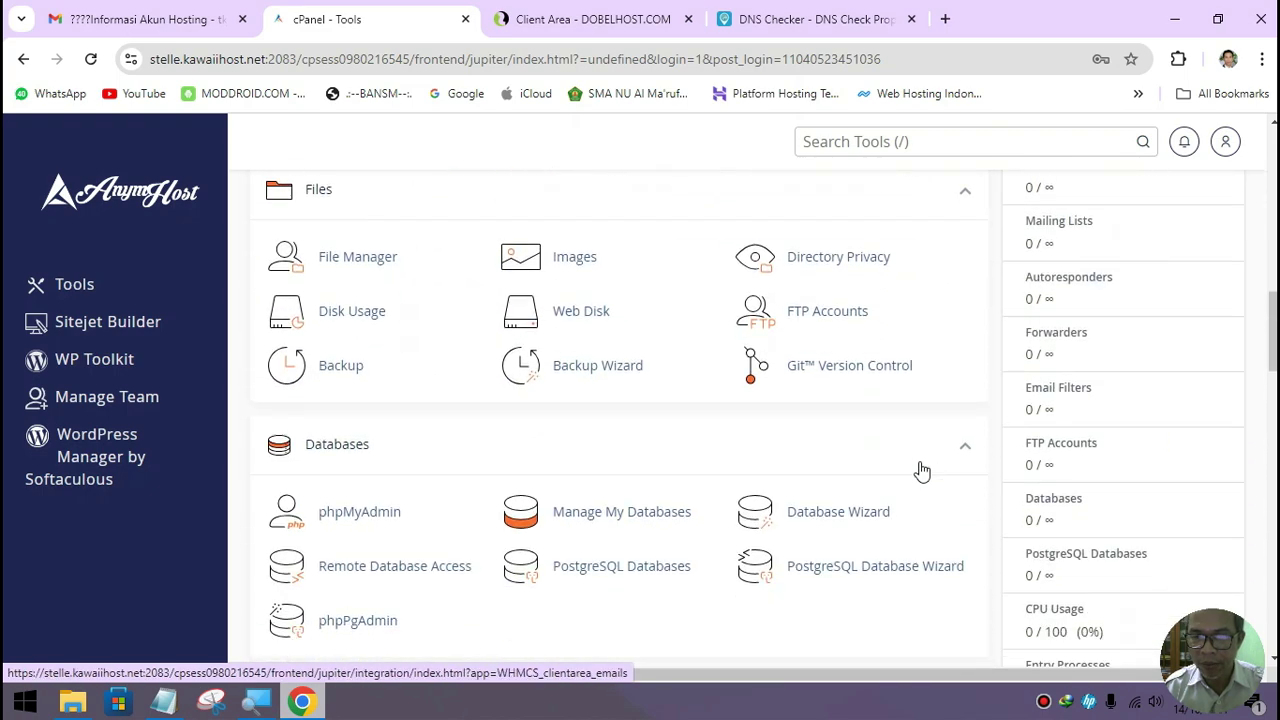
pyautogui.scroll(5, 921, 471)
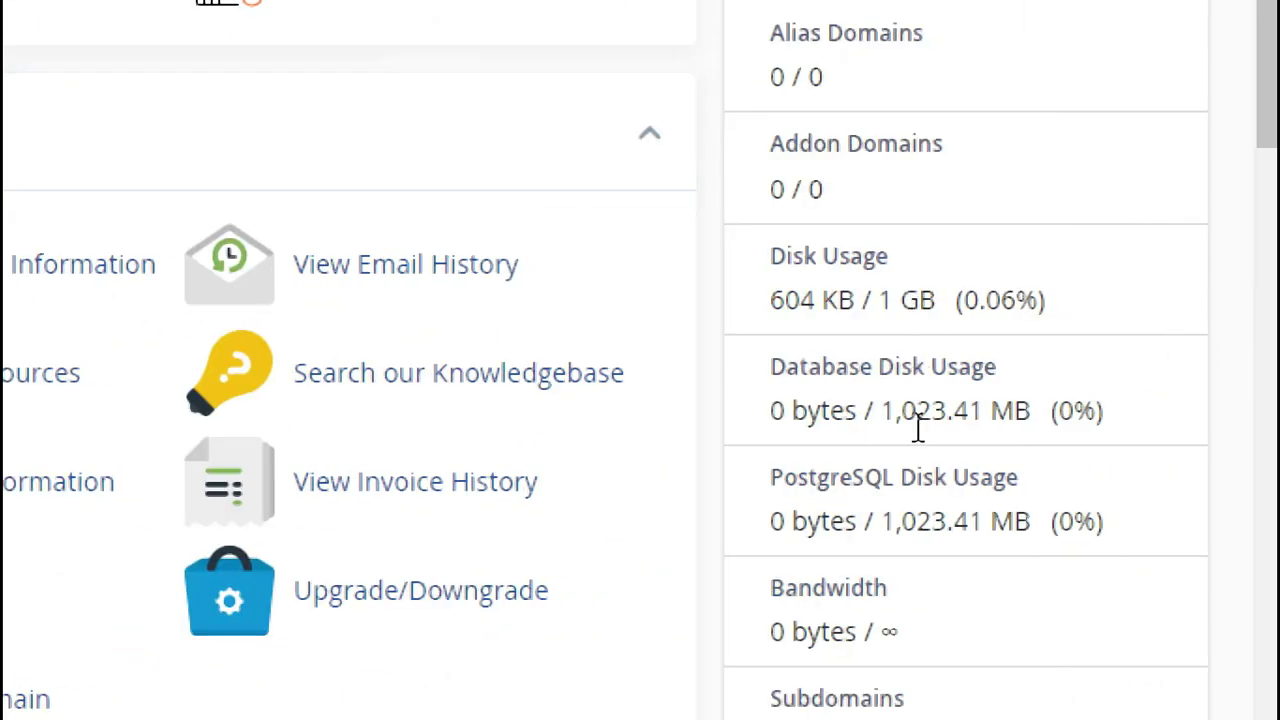
pyautogui.scroll(-2, 923, 420)
pyautogui.scroll(-1, 925, 420)
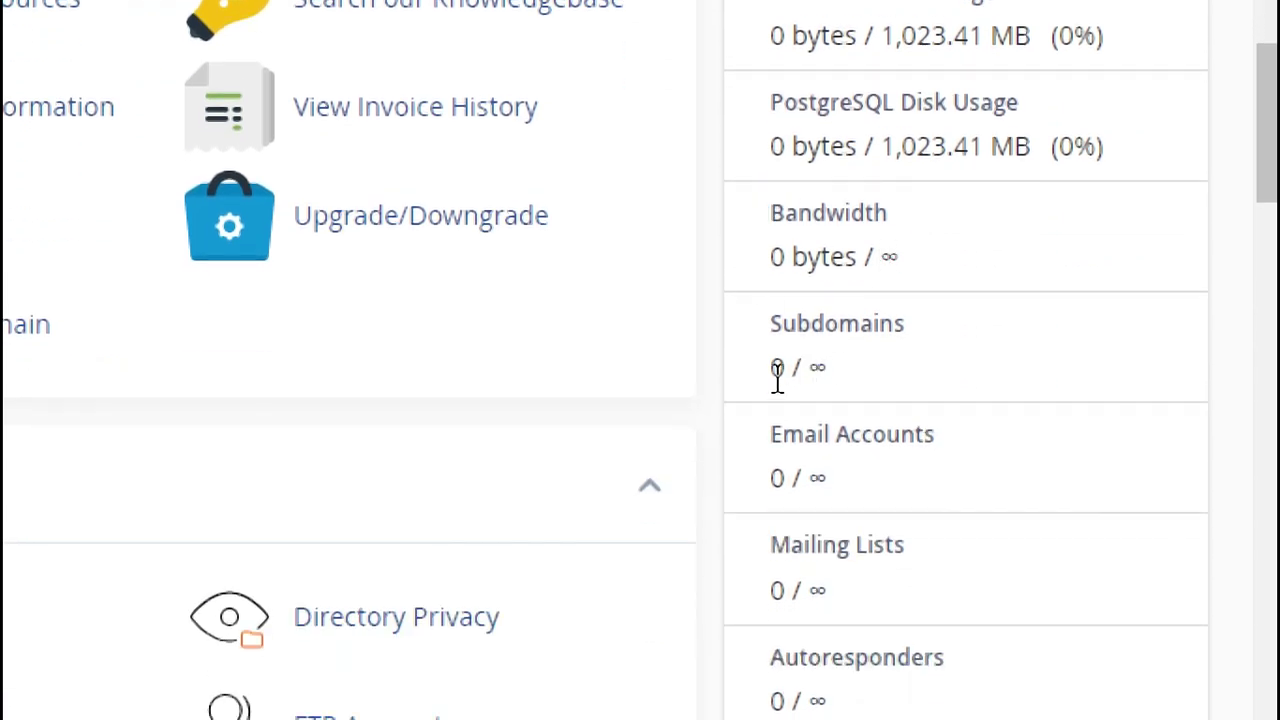
pyautogui.scroll(-4, 920, 414)
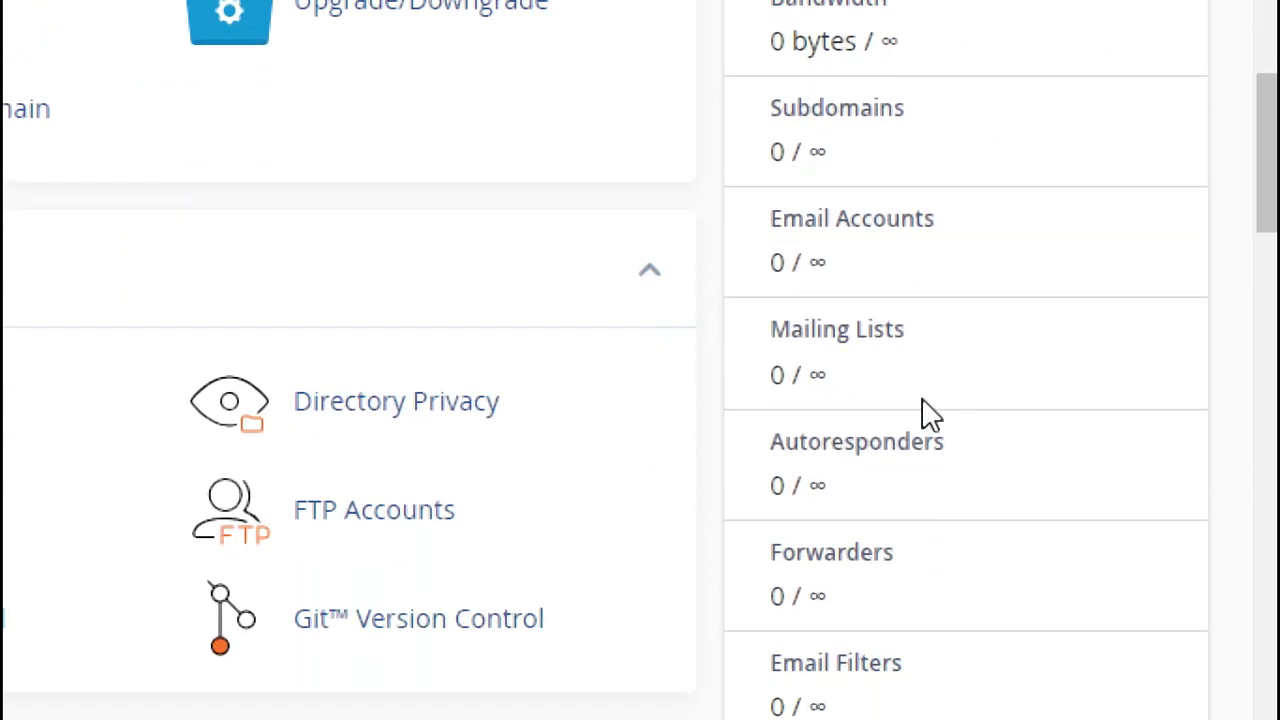
pyautogui.scroll(-4, 925, 415)
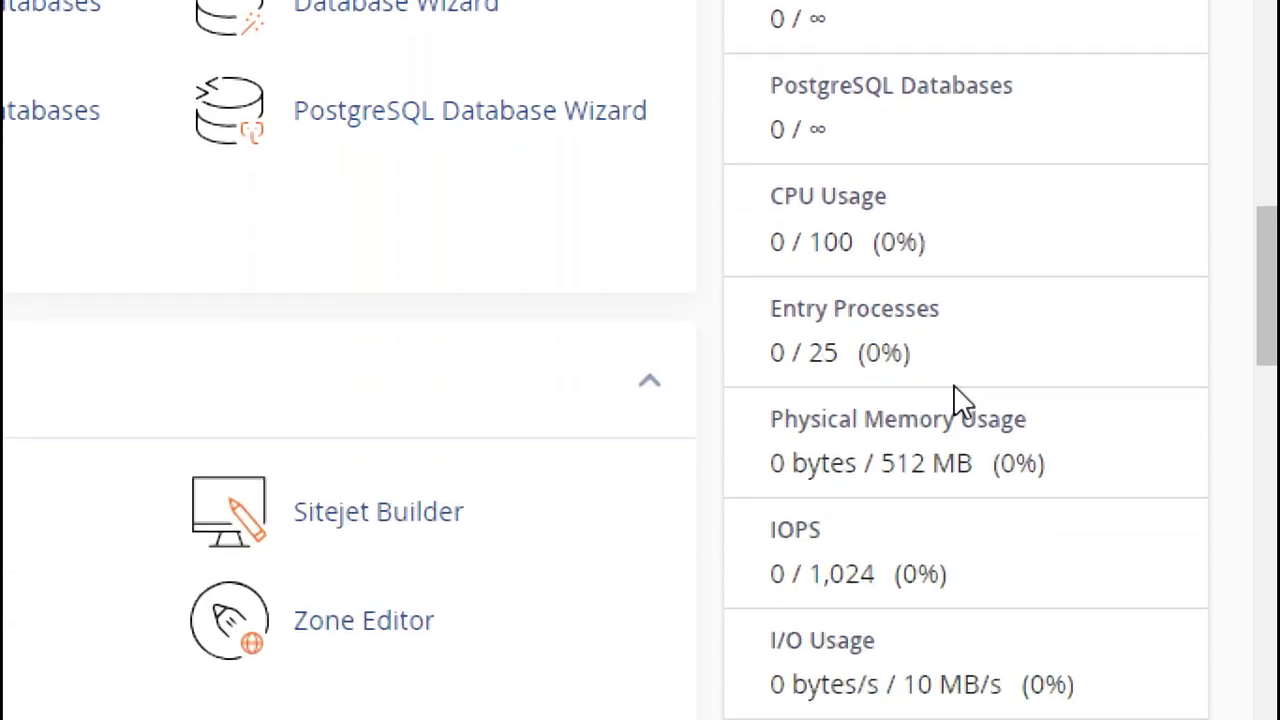
pyautogui.scroll(-2, 958, 402)
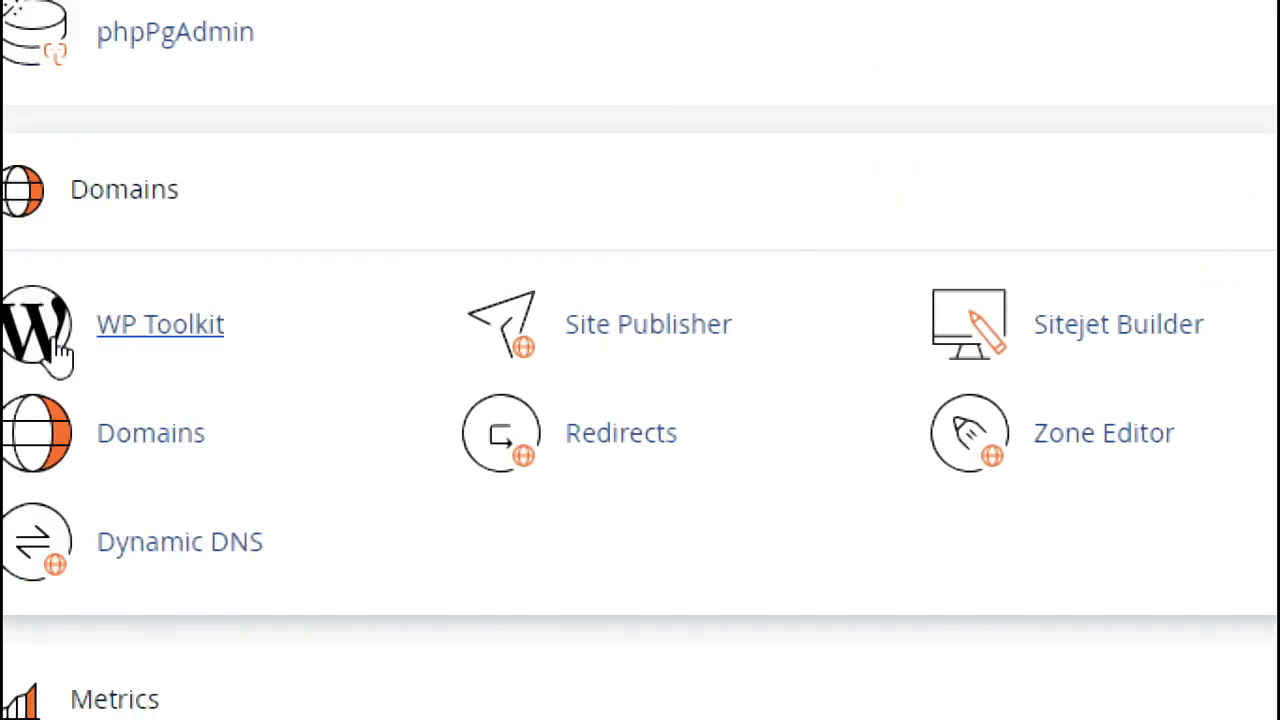
pyautogui.scroll(-3, 122, 345)
pyautogui.scroll(-5, 130, 348)
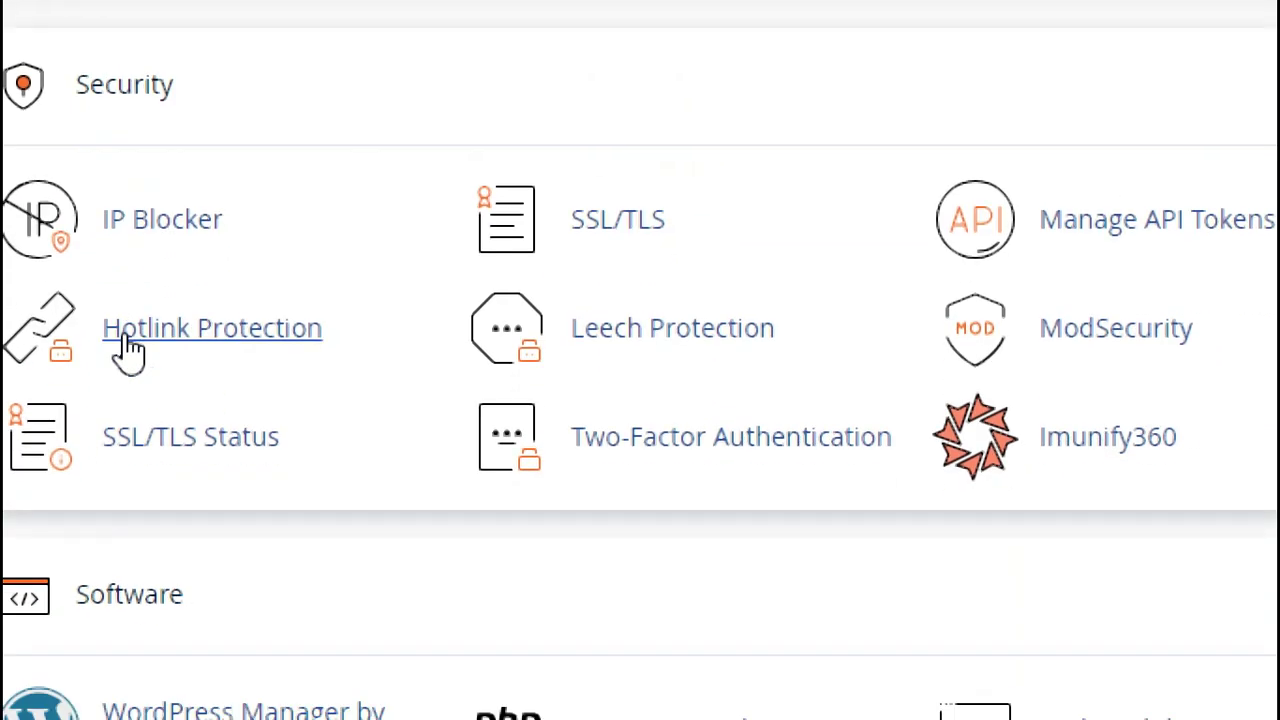
pyautogui.scroll(-2, 130, 348)
pyautogui.scroll(-3, 128, 350)
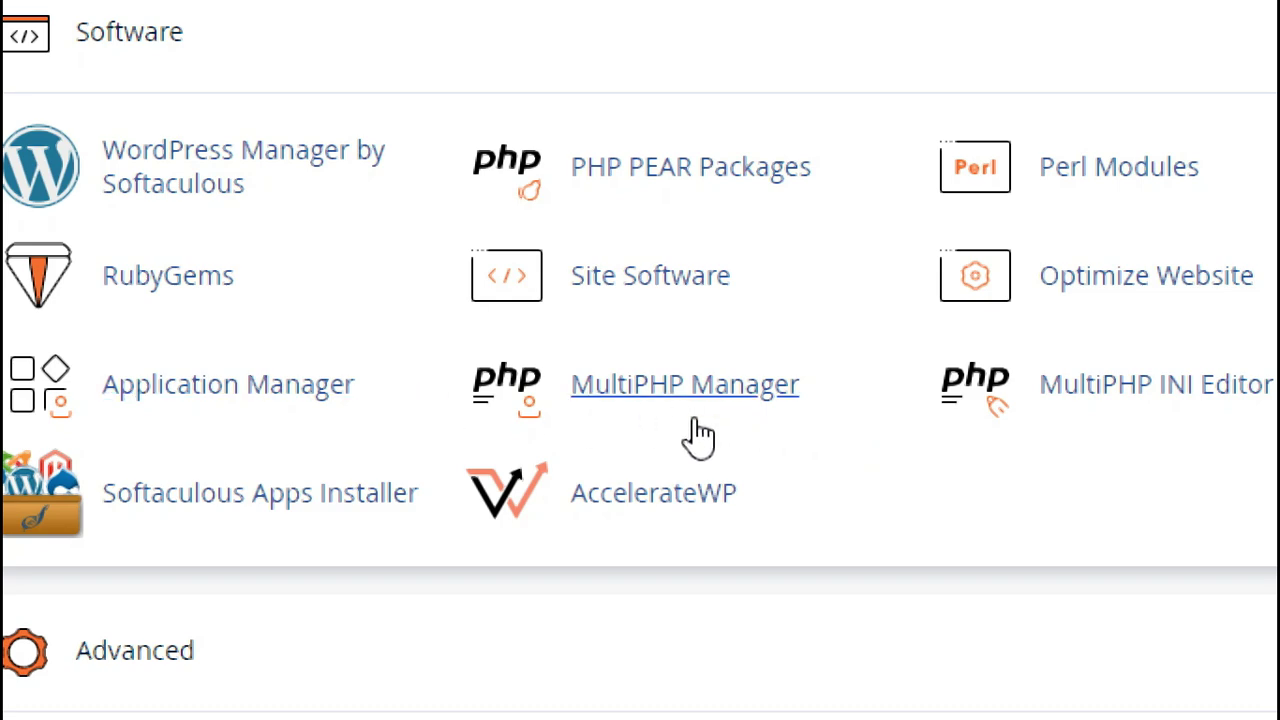
pyautogui.scroll(-2, 740, 445)
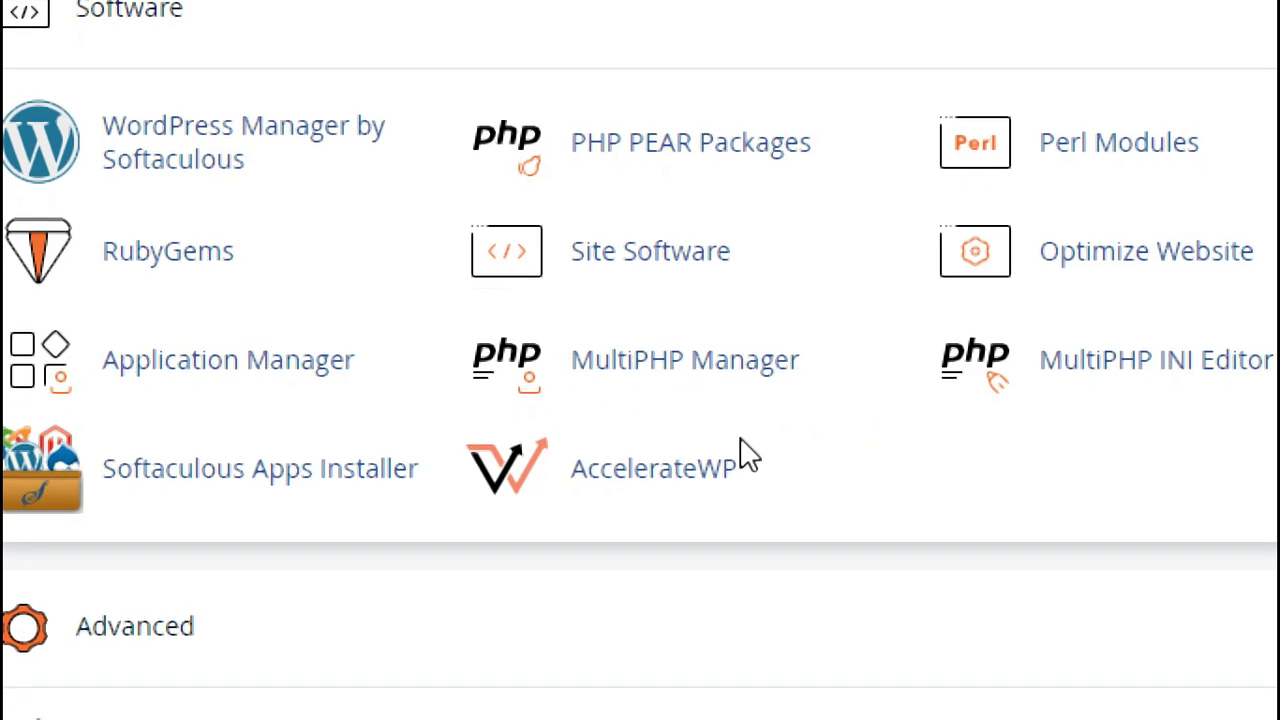
pyautogui.scroll(-4, 740, 438)
pyautogui.scroll(5, 749, 451)
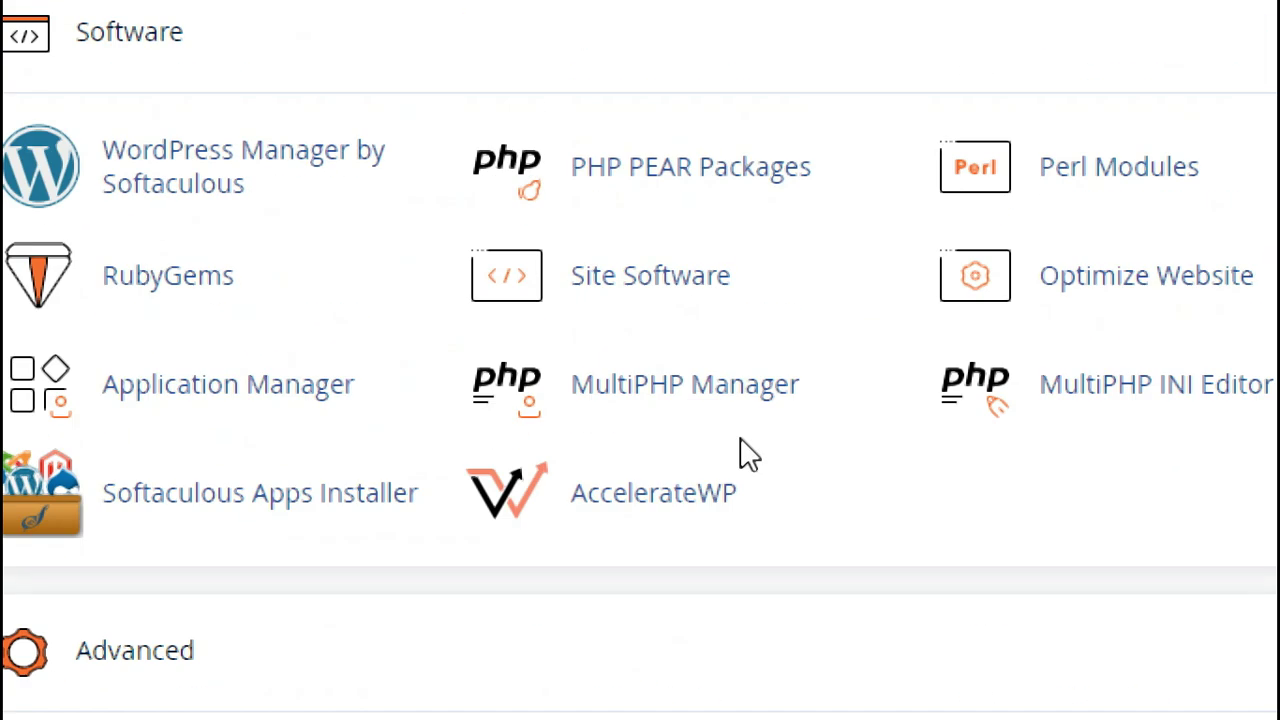
# Check in MultiPHP Manager that tkjman2bjm.web.id inherits PHP 8.1, then go back to DNS Checker
pyautogui.click(666, 393)
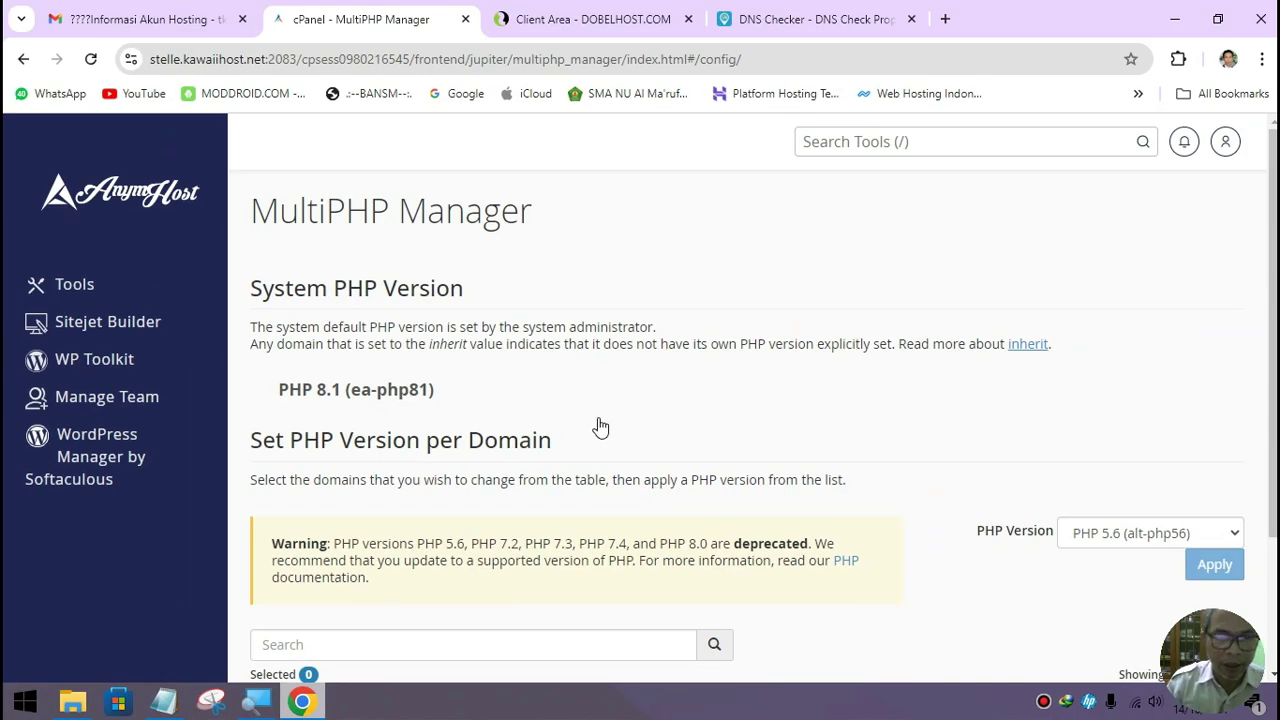
pyautogui.scroll(-3, 605, 435)
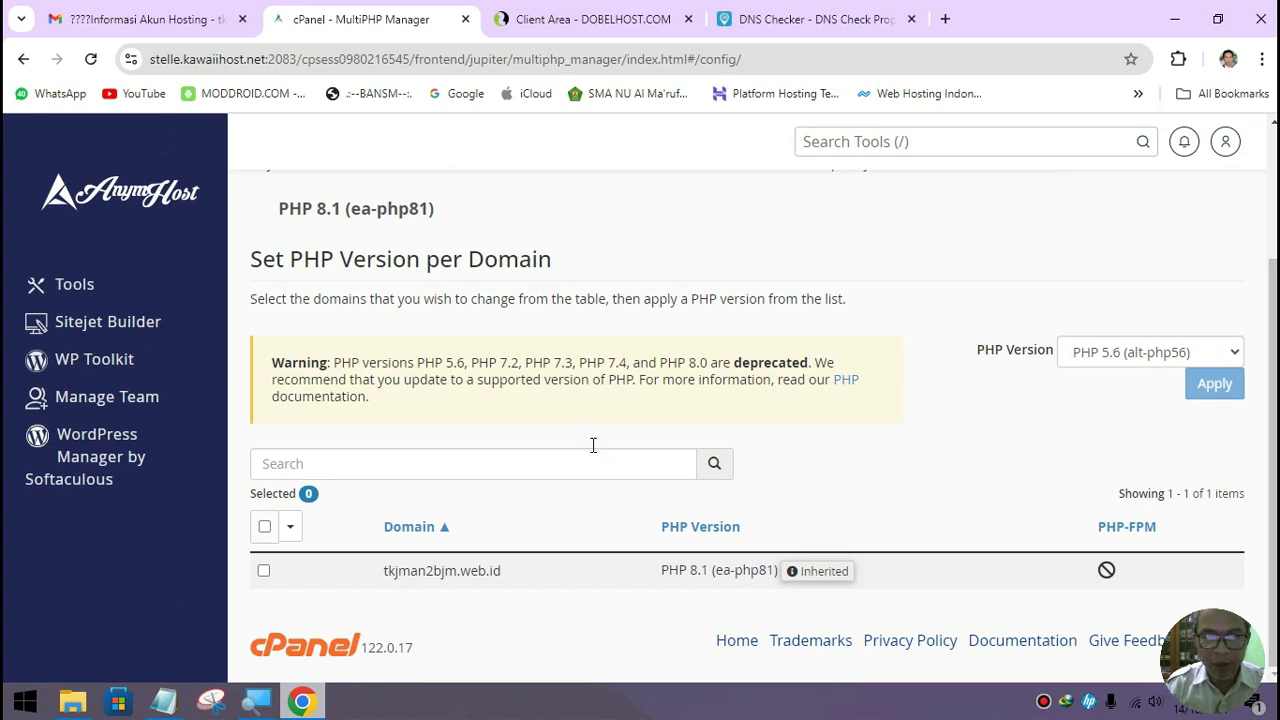
pyautogui.click(833, 22)
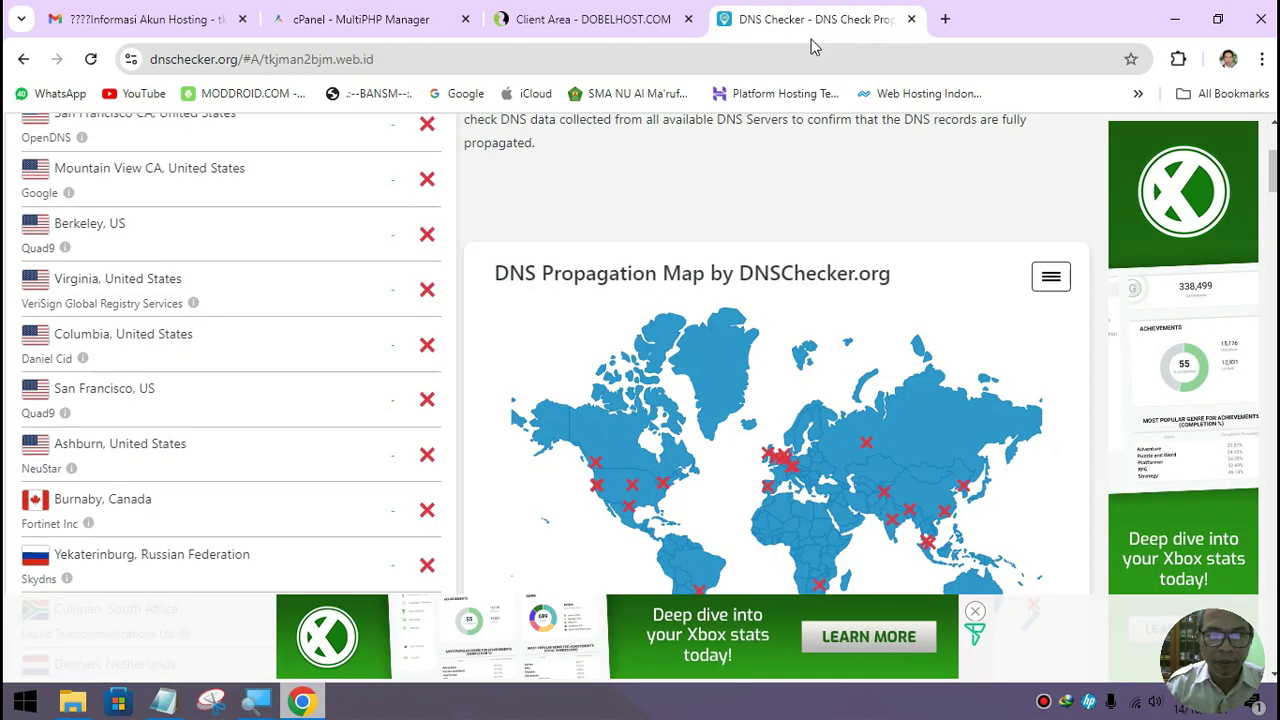
# Rerun the A-record check for tkjman2bjm.web.id, confirm servers resolve to 109.110.188.7, and return to MultiPHP Manager
pyautogui.scroll(3, 296, 343)
pyautogui.click(405, 318)
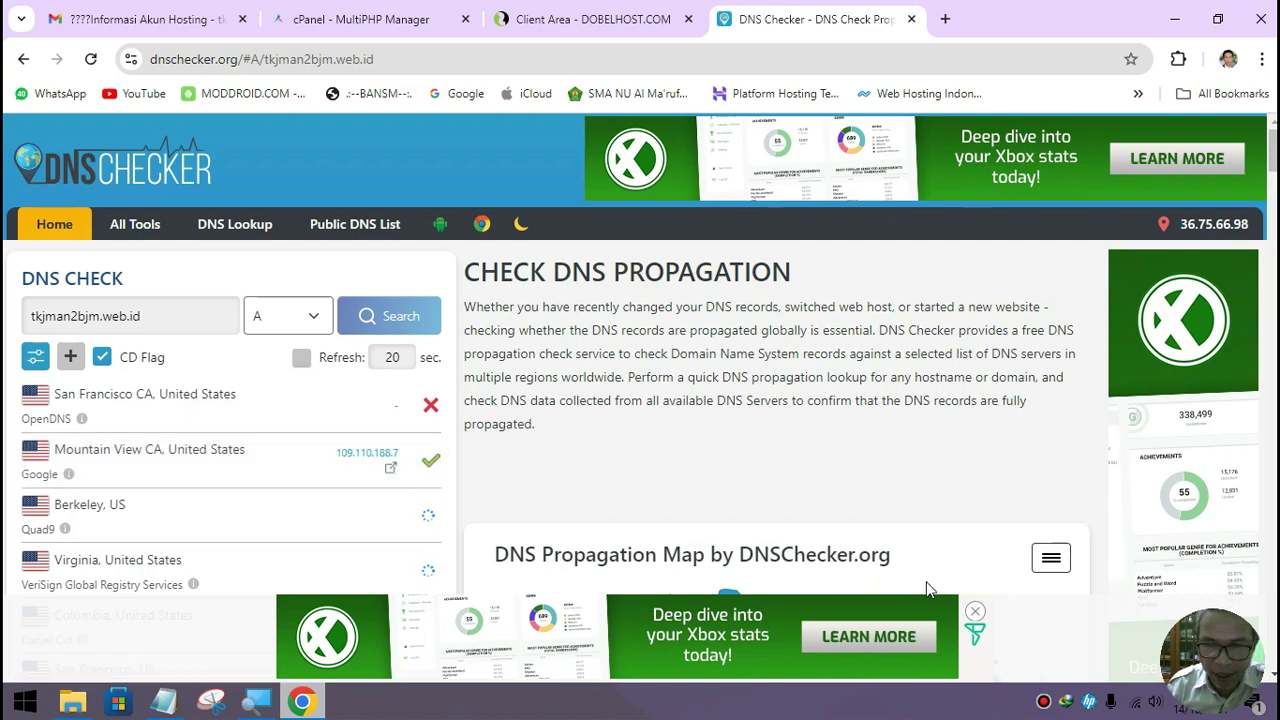
pyautogui.scroll(-5, 394, 509)
pyautogui.scroll(8, 406, 452)
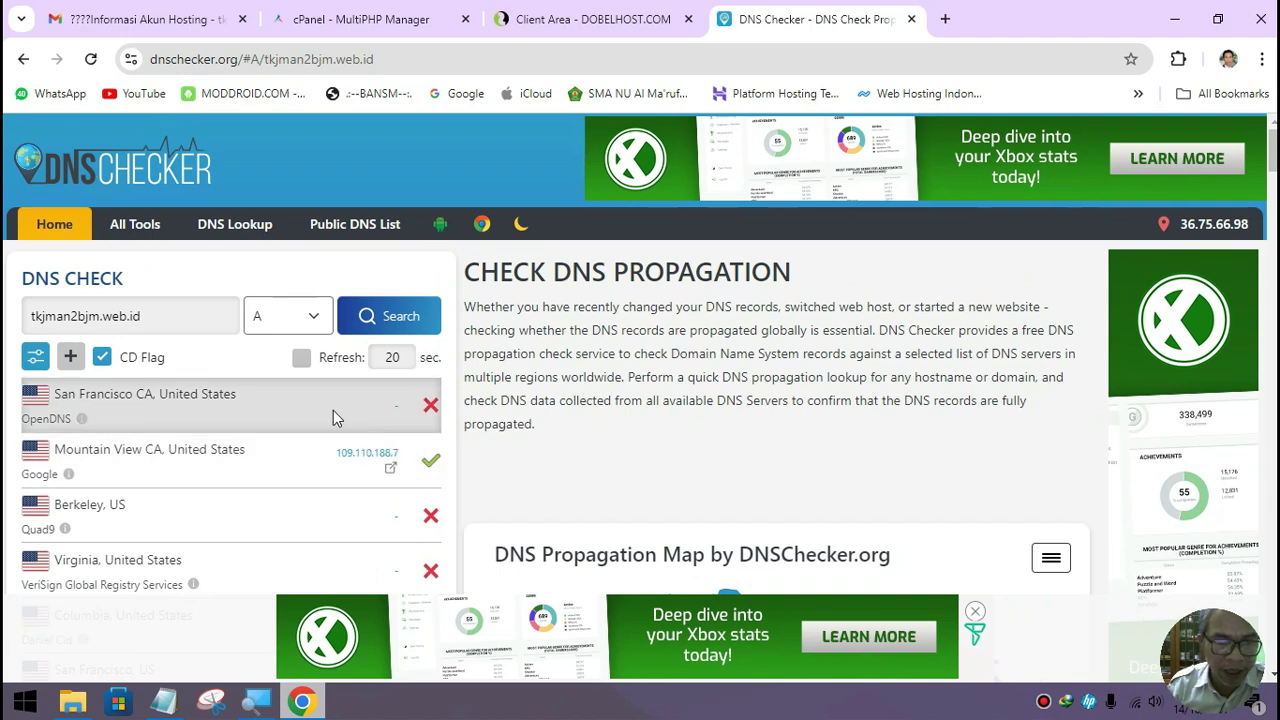
pyautogui.scroll(-2, 371, 428)
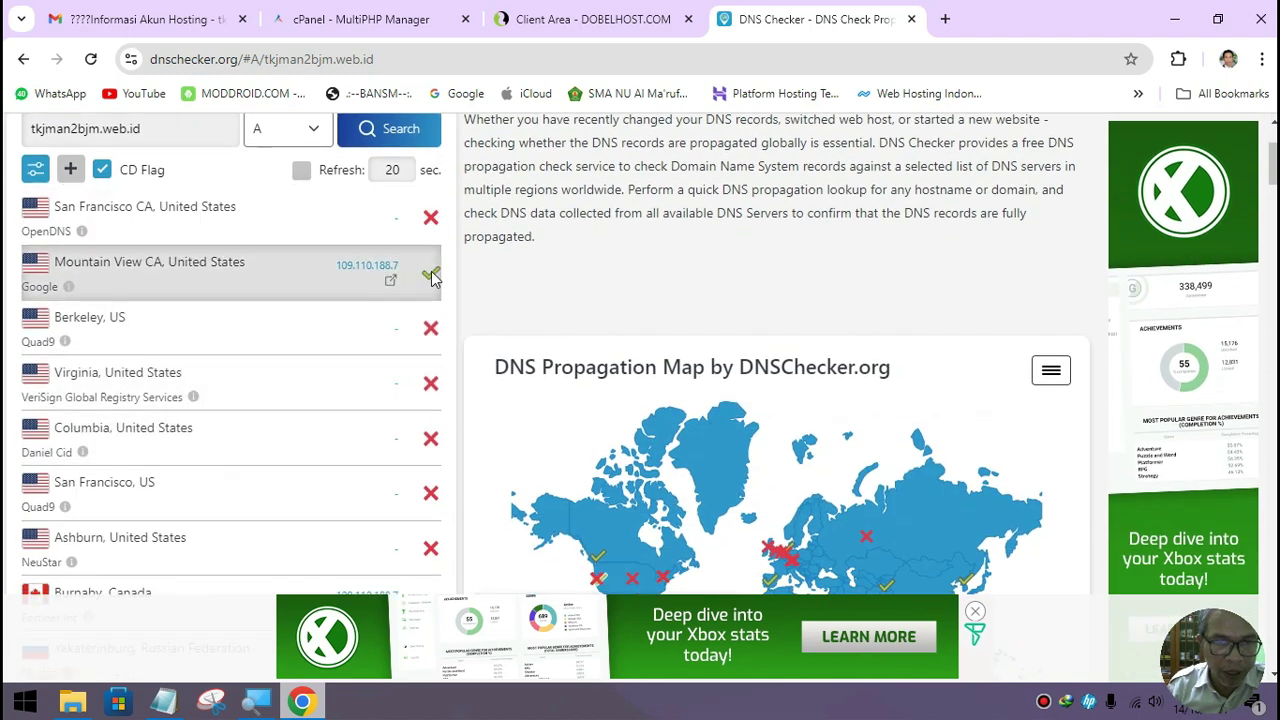
pyautogui.scroll(-6, 420, 300)
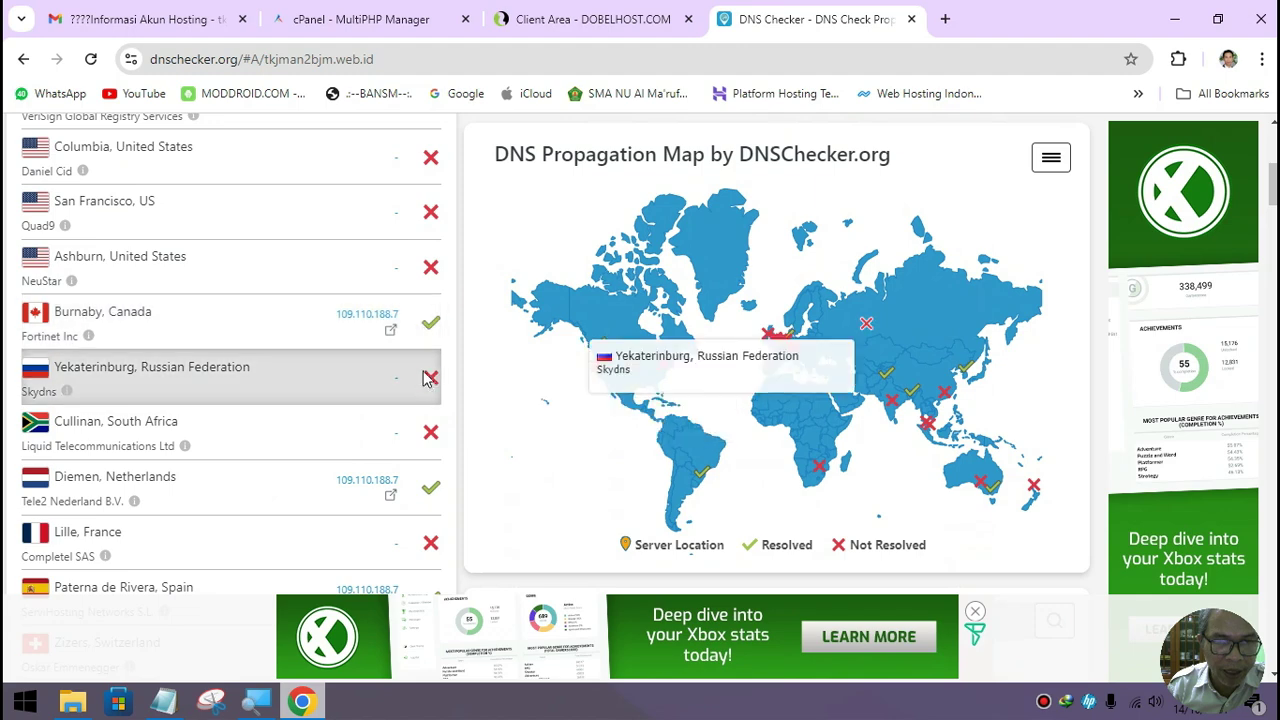
pyautogui.scroll(-5, 392, 395)
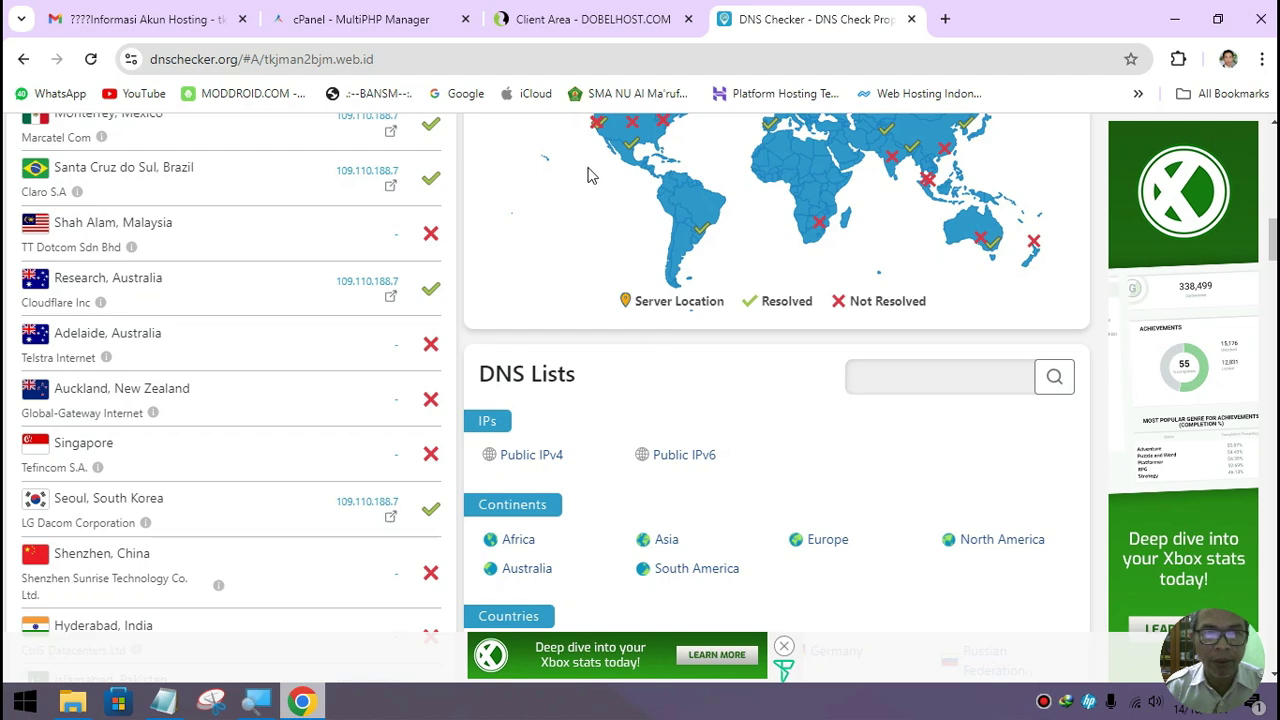
pyautogui.click(608, 14)
pyautogui.click(390, 30)
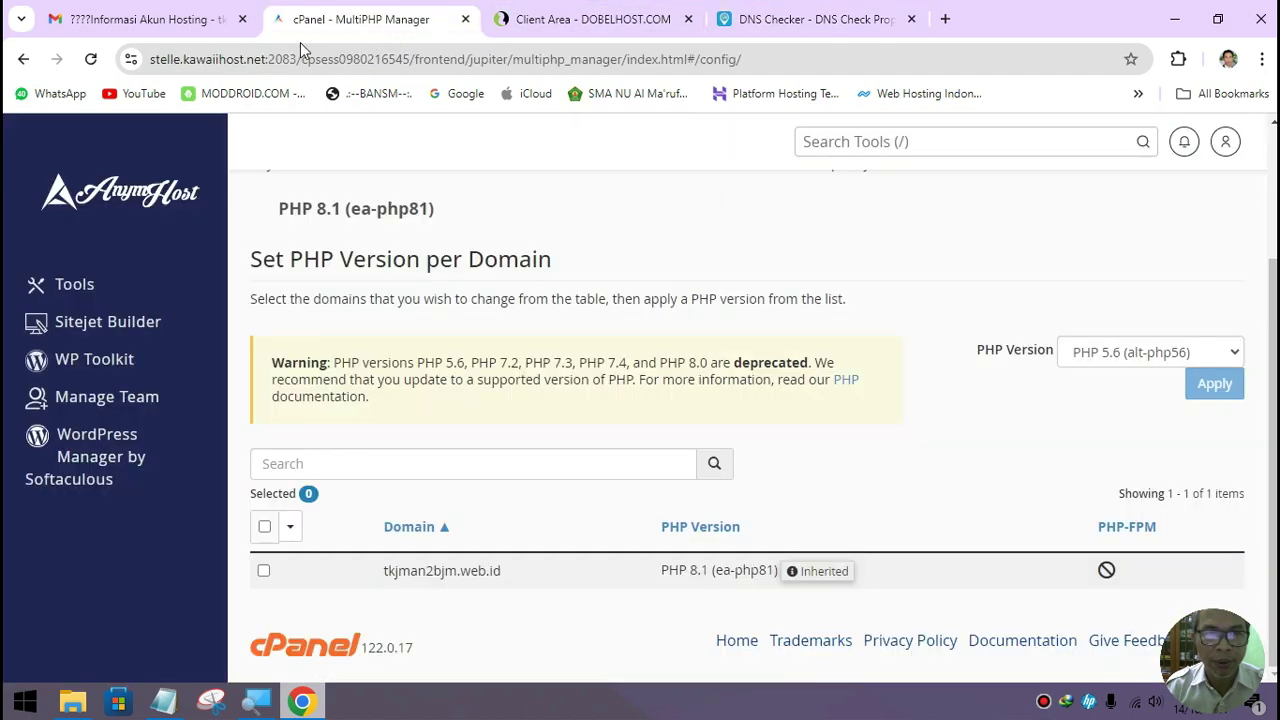
# Load anymhost.id in a new Chrome tab
pyautogui.click(945, 18)
pyautogui.write('an')
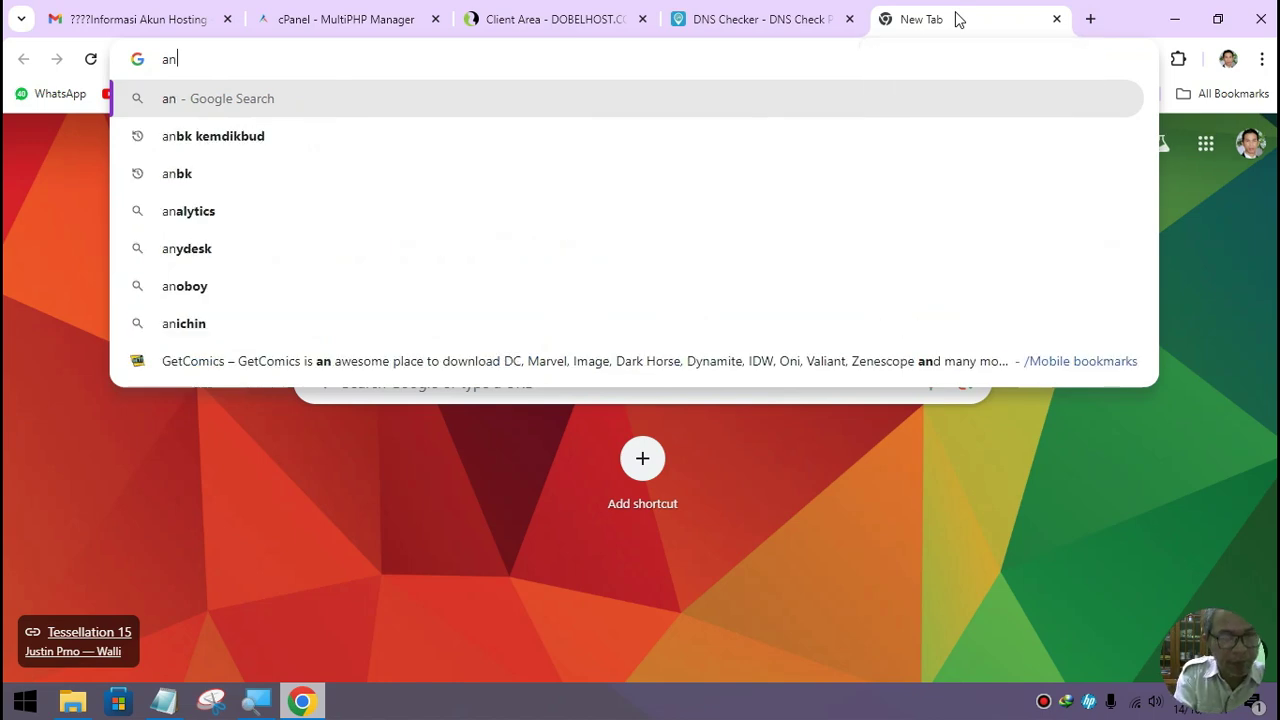
pyautogui.write('ymhost.id/v')
pyautogui.press('BackSpace')
pyautogui.press('Return')
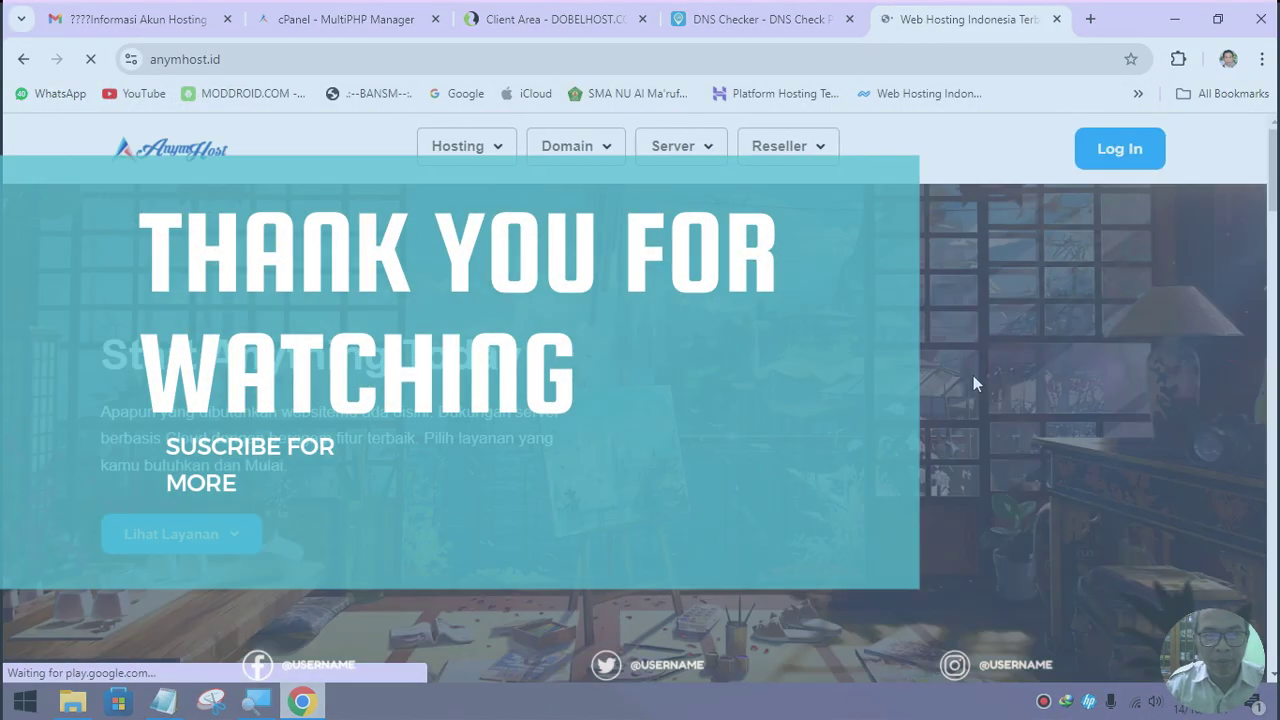